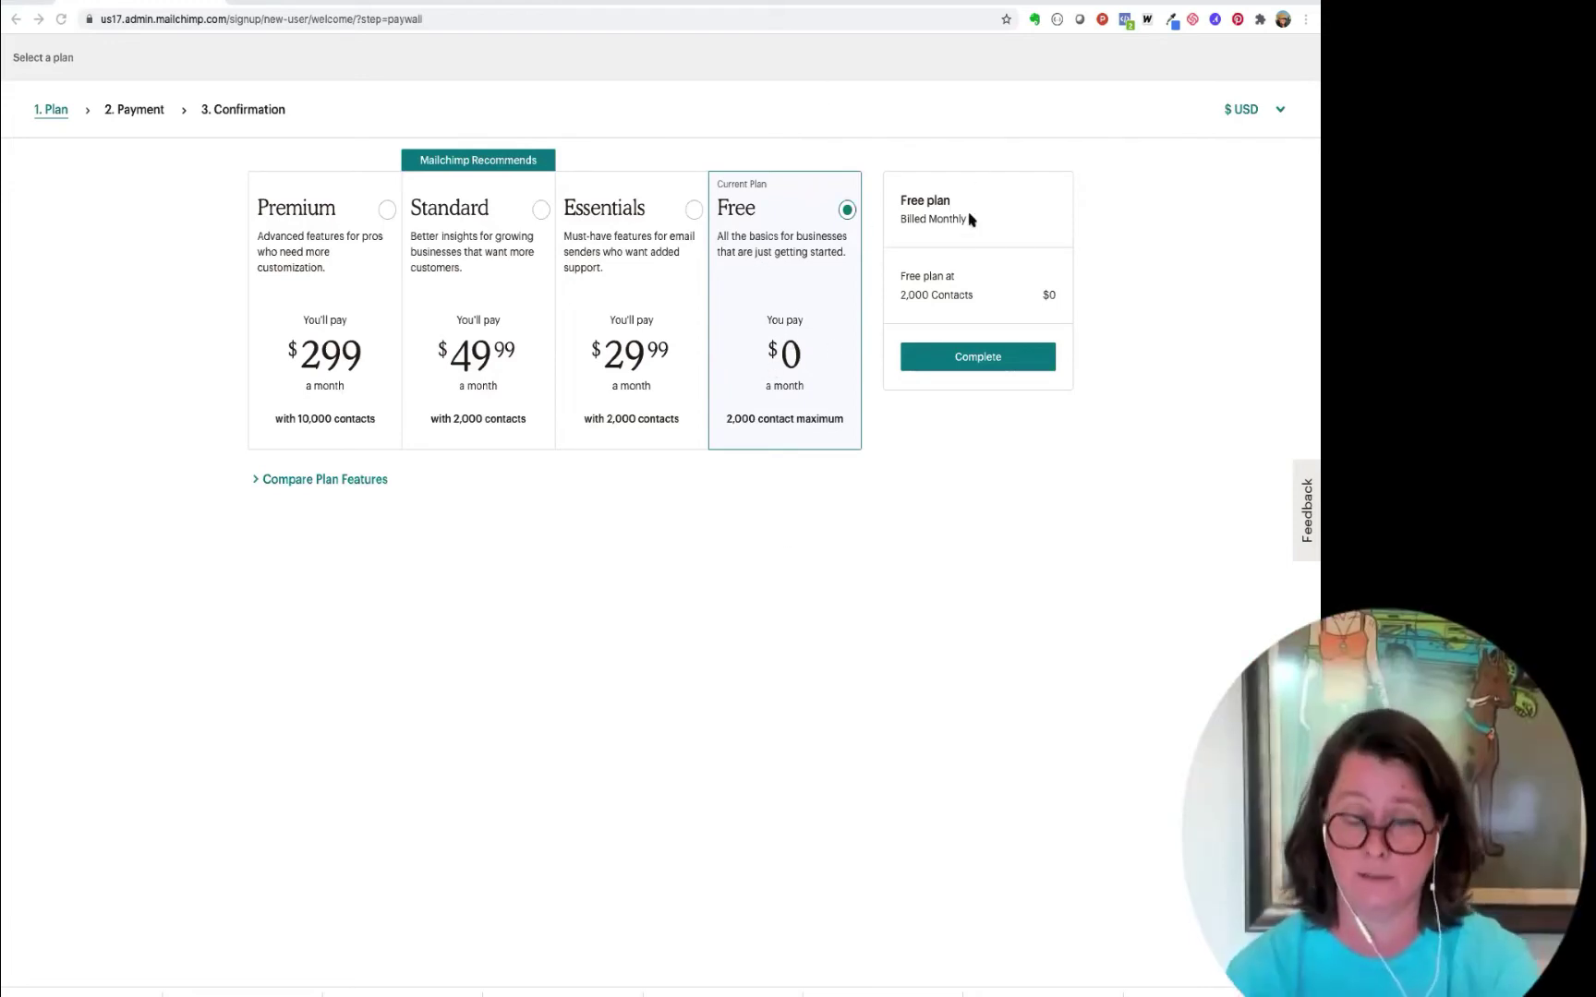
Step: Complete the Mailchimp signup on the Free plan, subscribing to Mailchimp Presents and Courier Weekly
{"action": "left_click", "coordinate": [966, 356]}
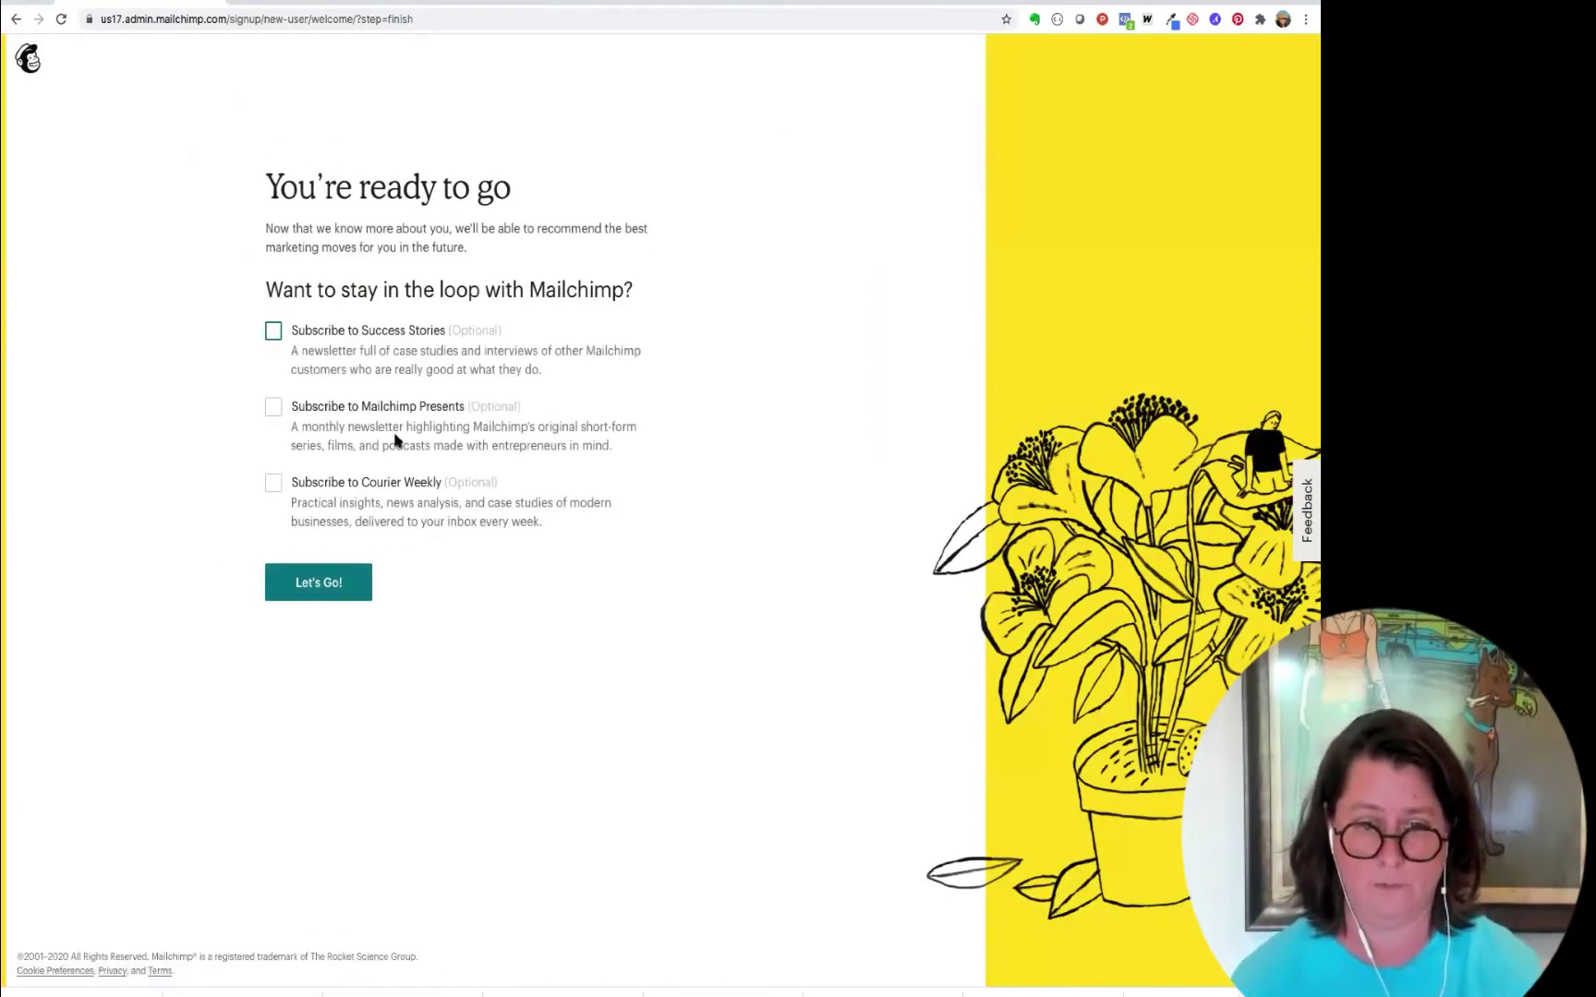
{"action": "left_click", "coordinate": [273, 407]}
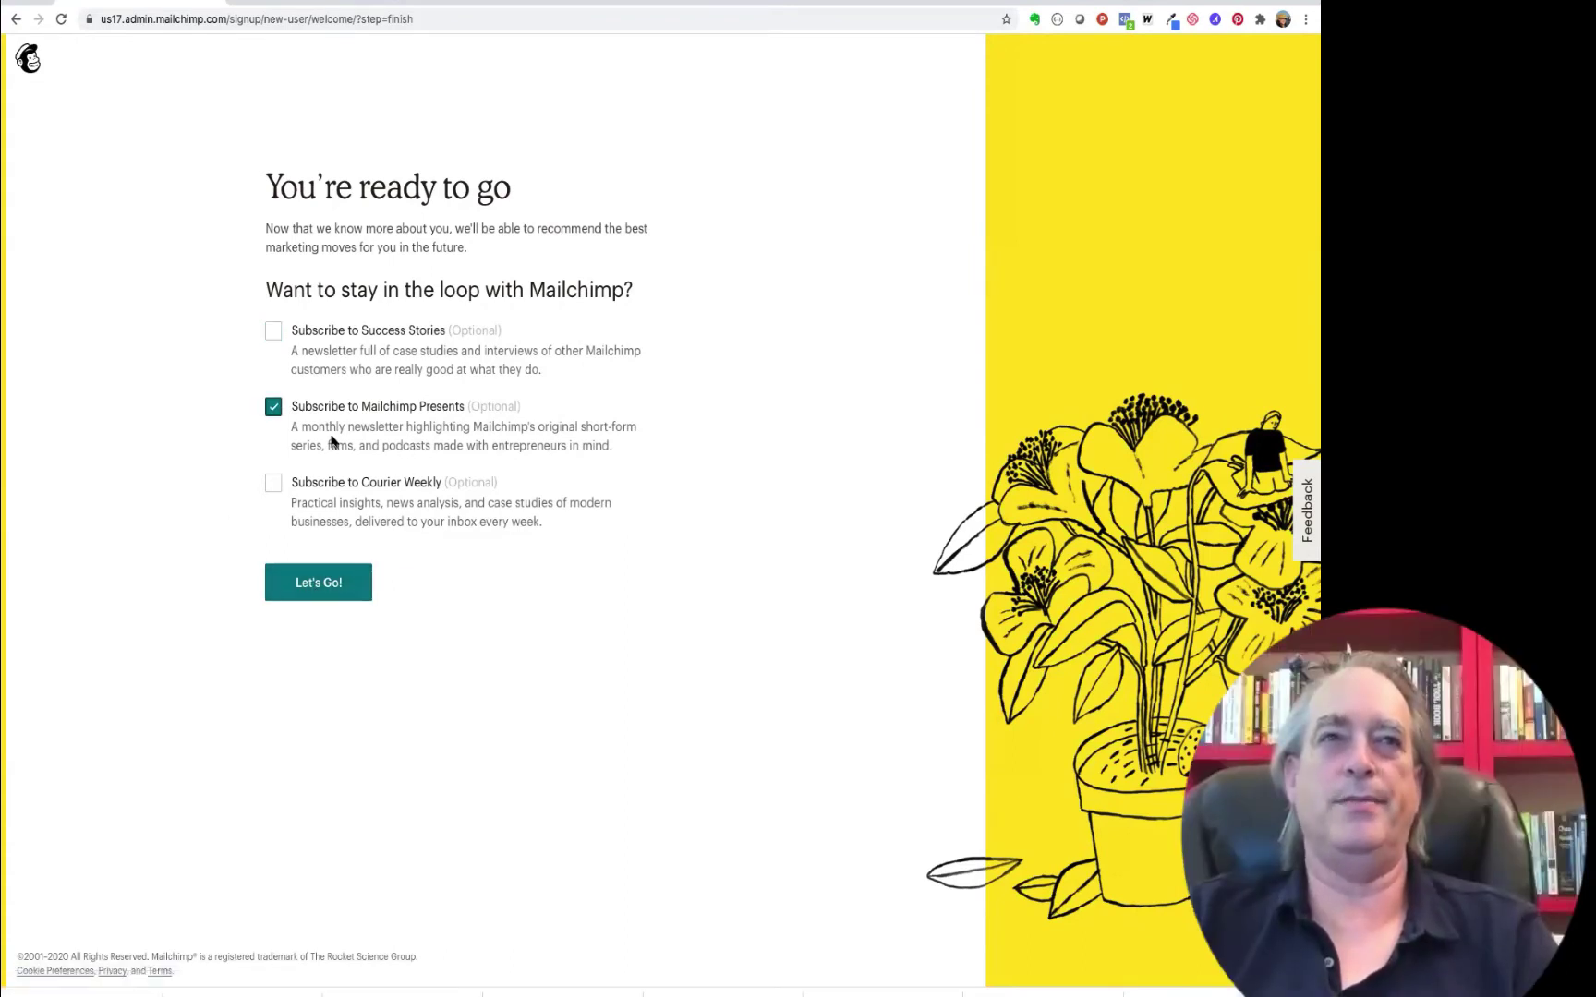
{"action": "left_click", "coordinate": [274, 408]}
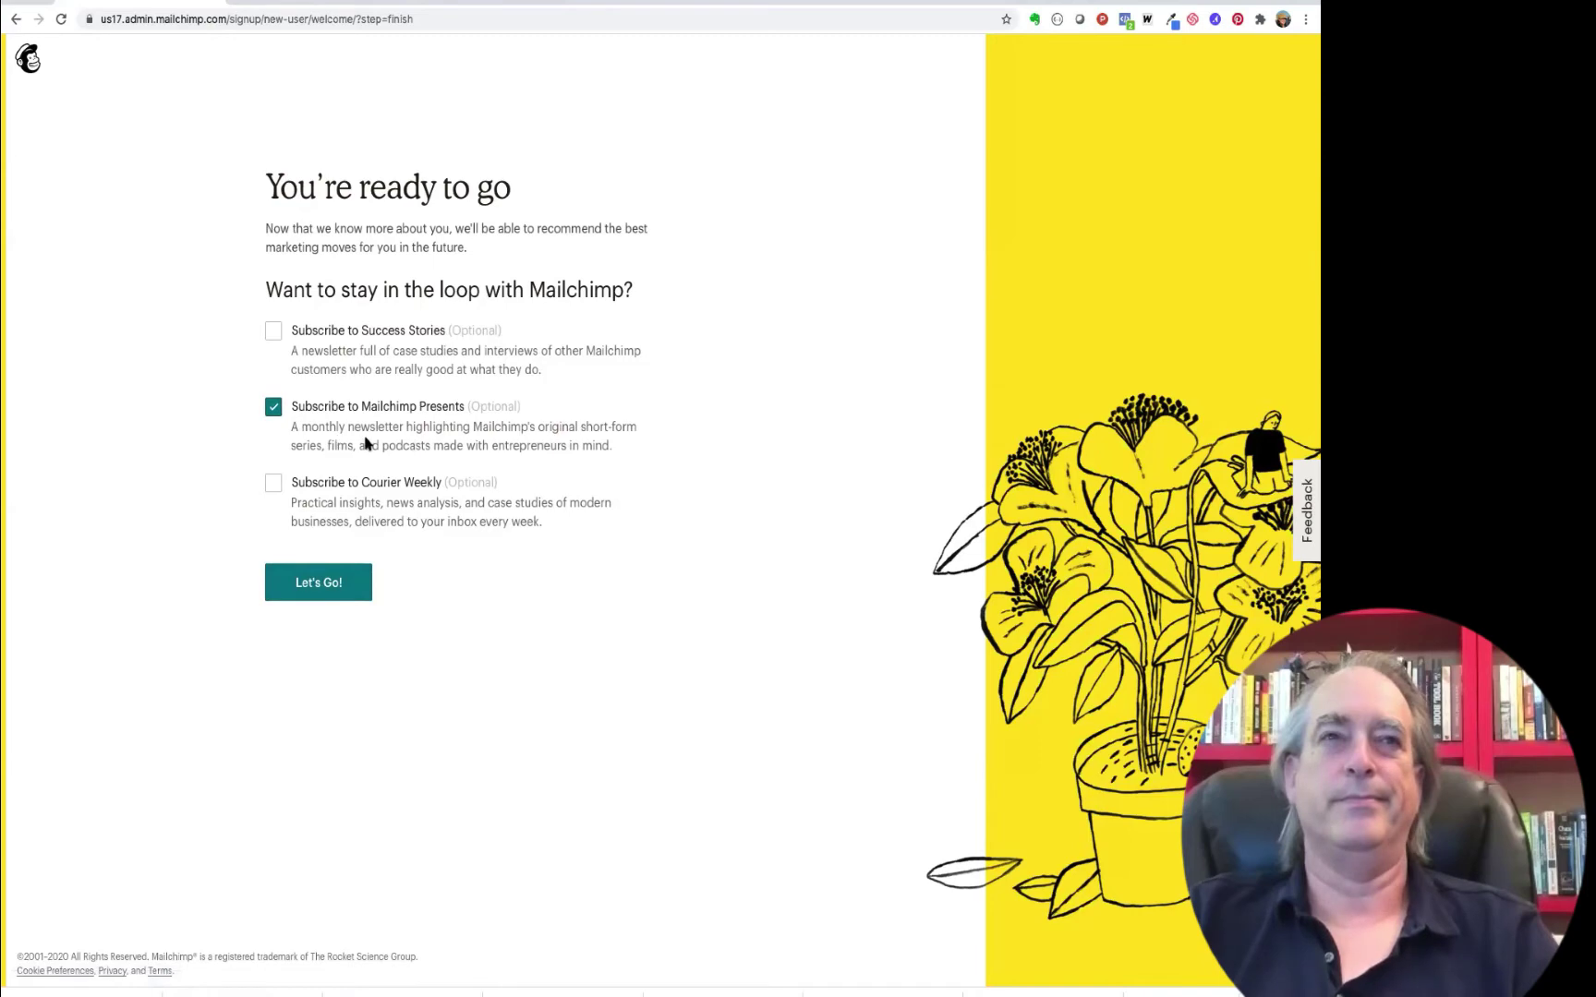
{"action": "left_click", "coordinate": [275, 407]}
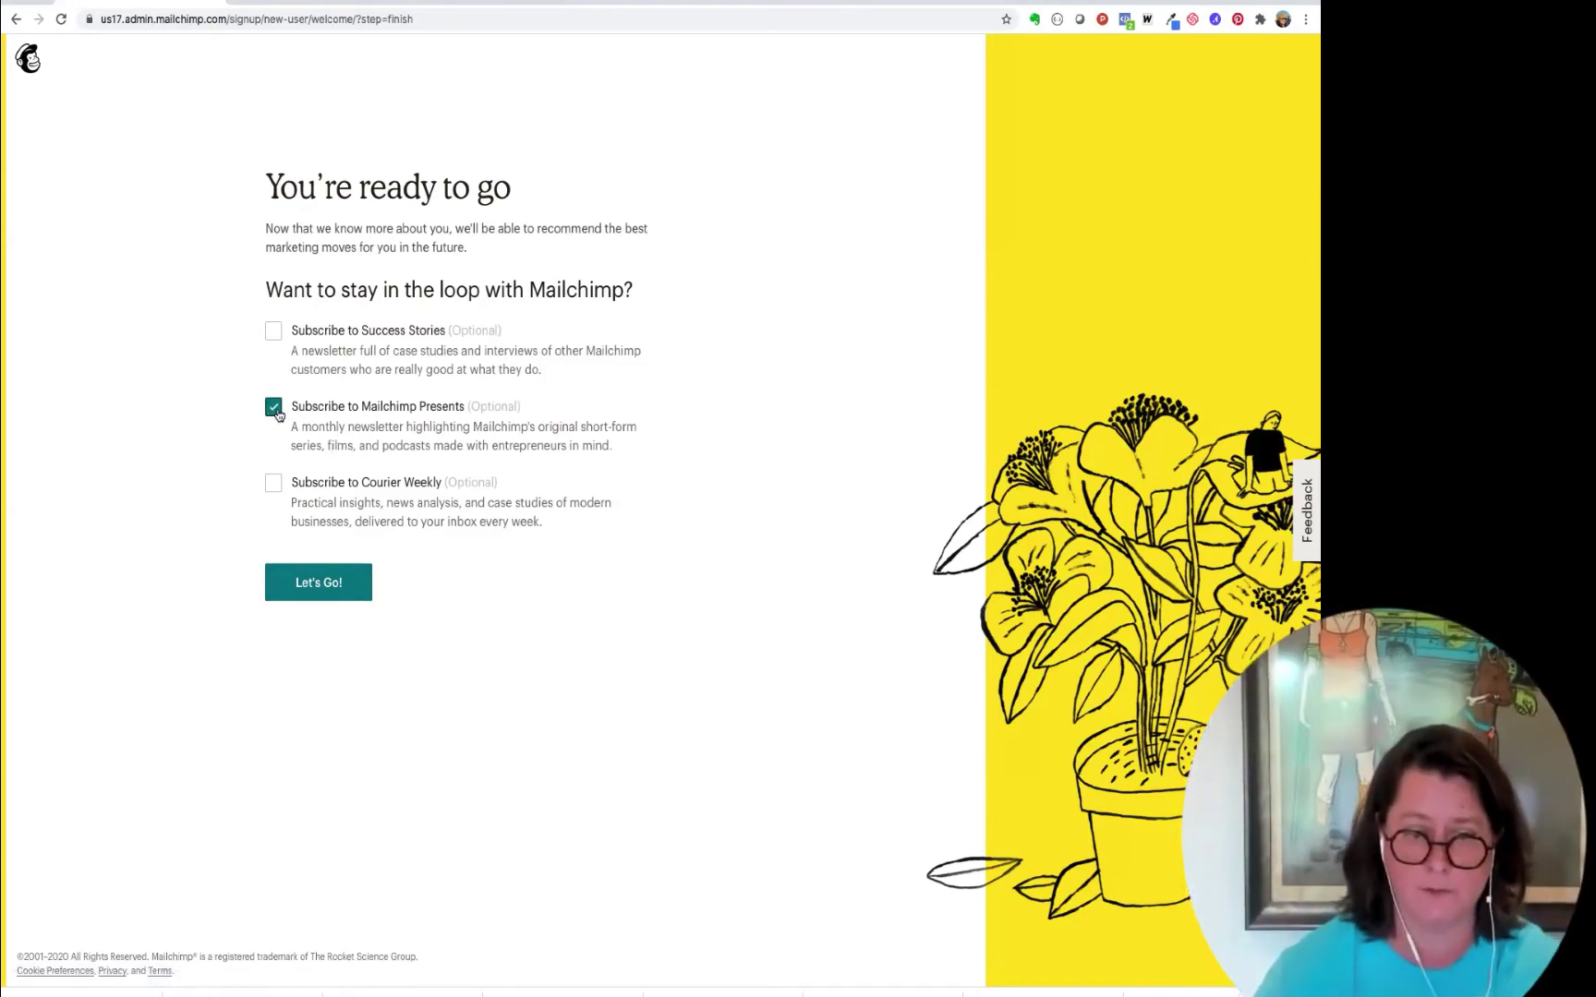
{"action": "left_click", "coordinate": [273, 485]}
{"action": "left_click", "coordinate": [315, 581]}
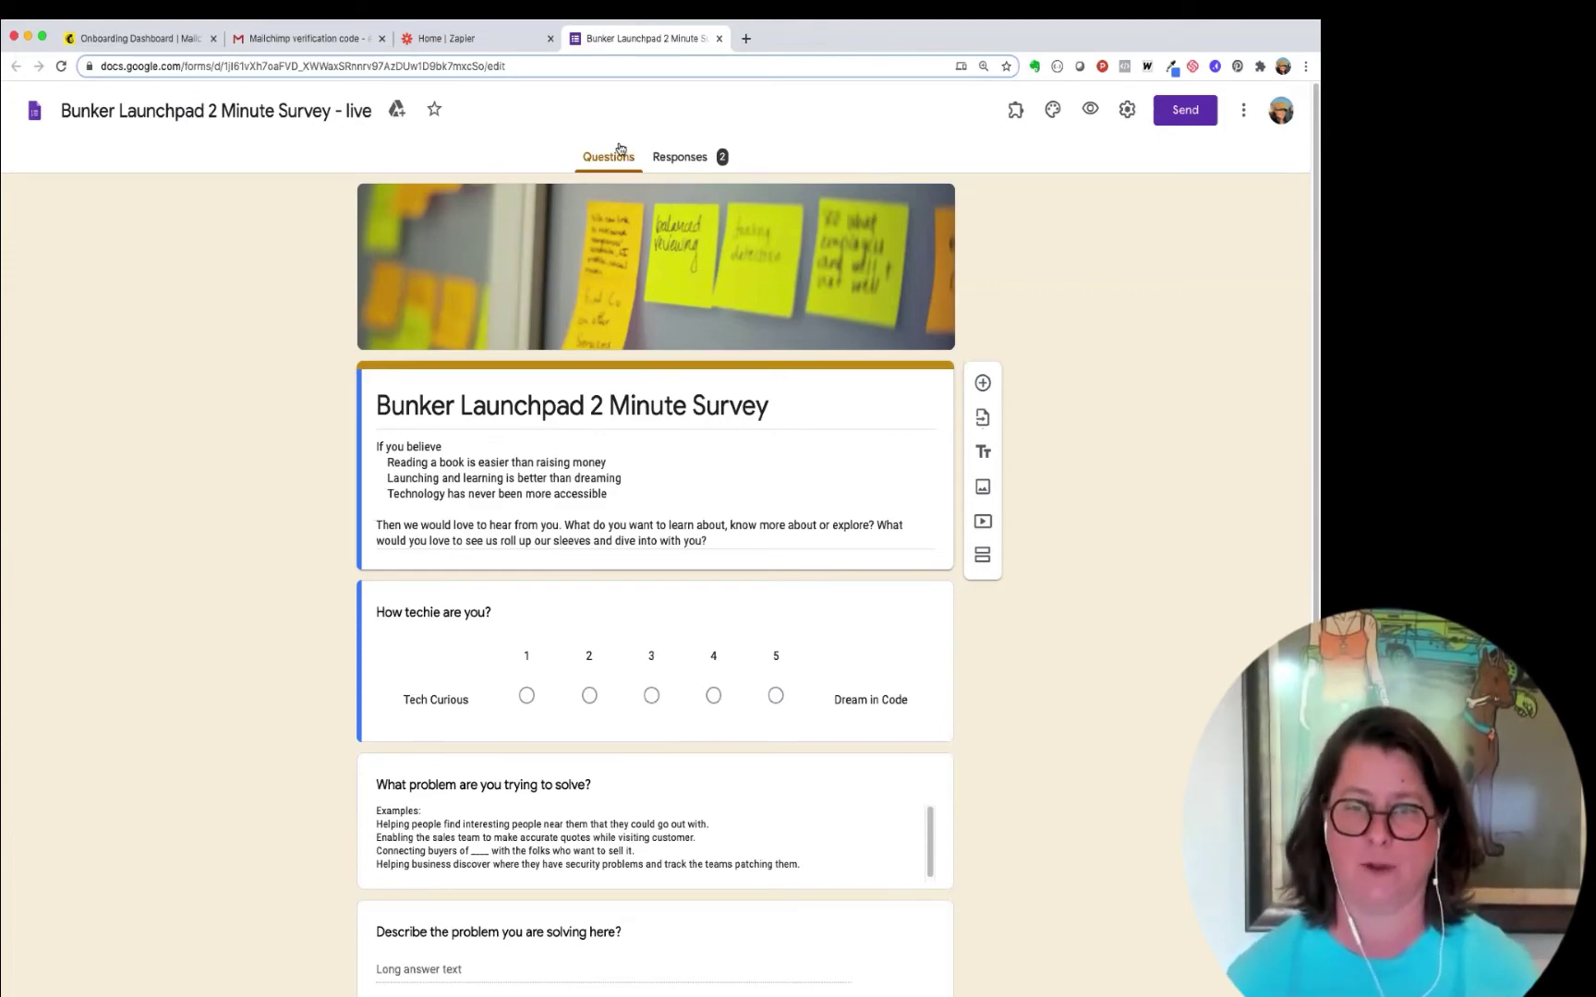
Step: Review the summary of responses collected by the Bunker Launchpad 2 Minute Survey in Google Forms
{"action": "left_click", "coordinate": [678, 159]}
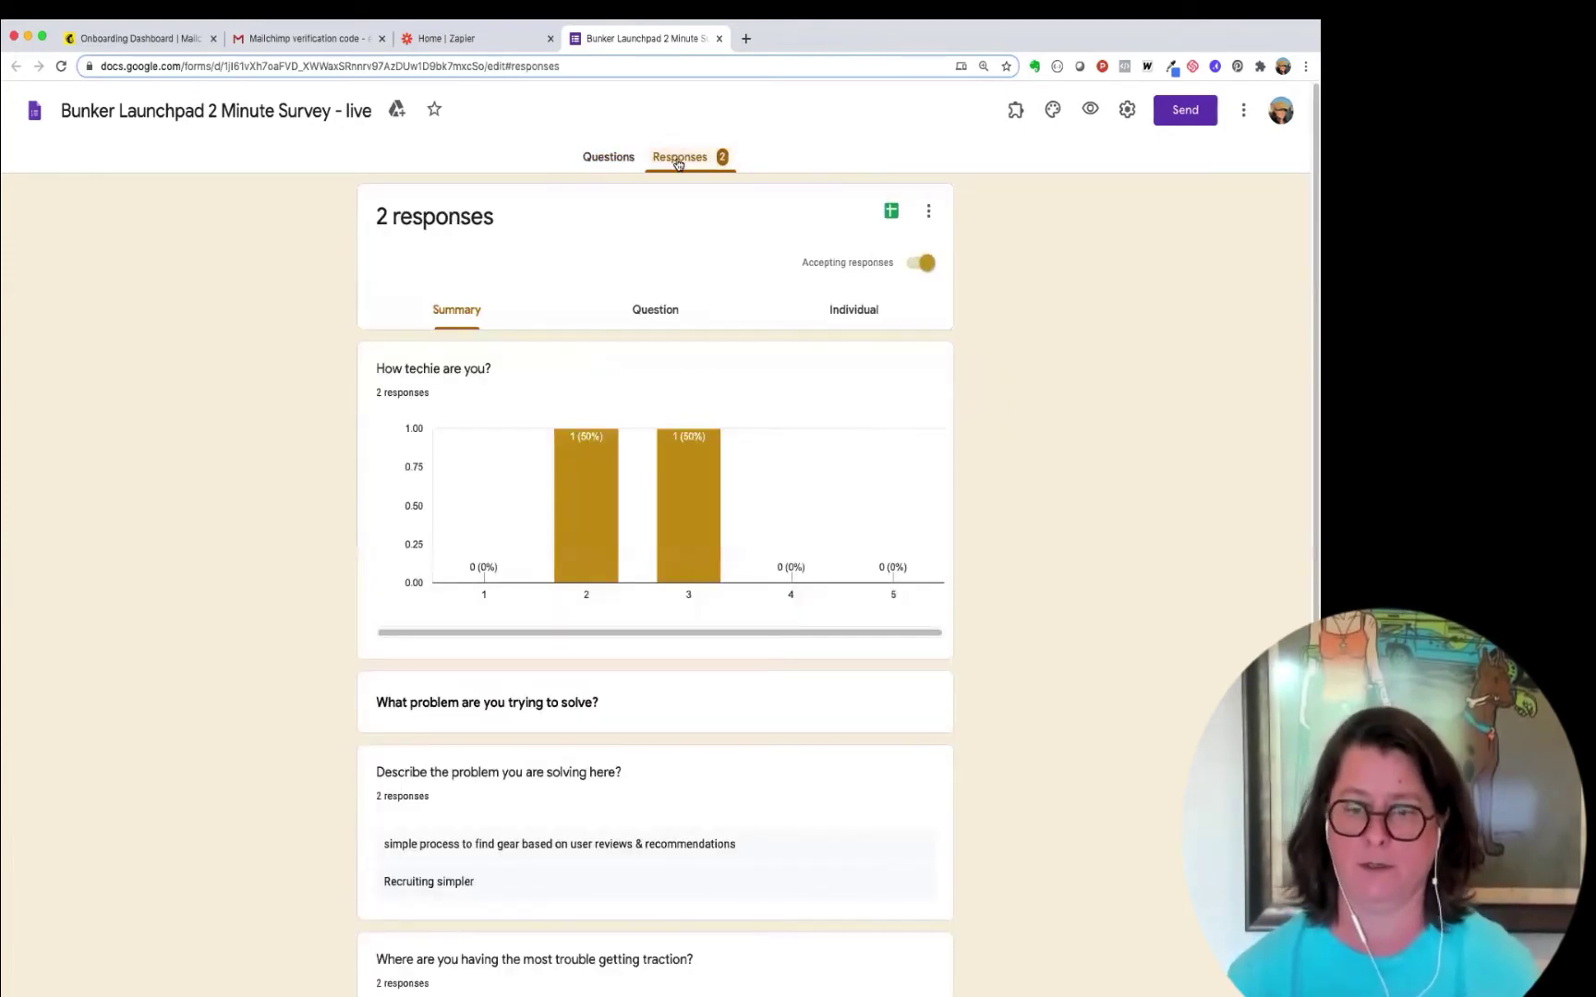
{"action": "mouse_move", "coordinate": [593, 494]}
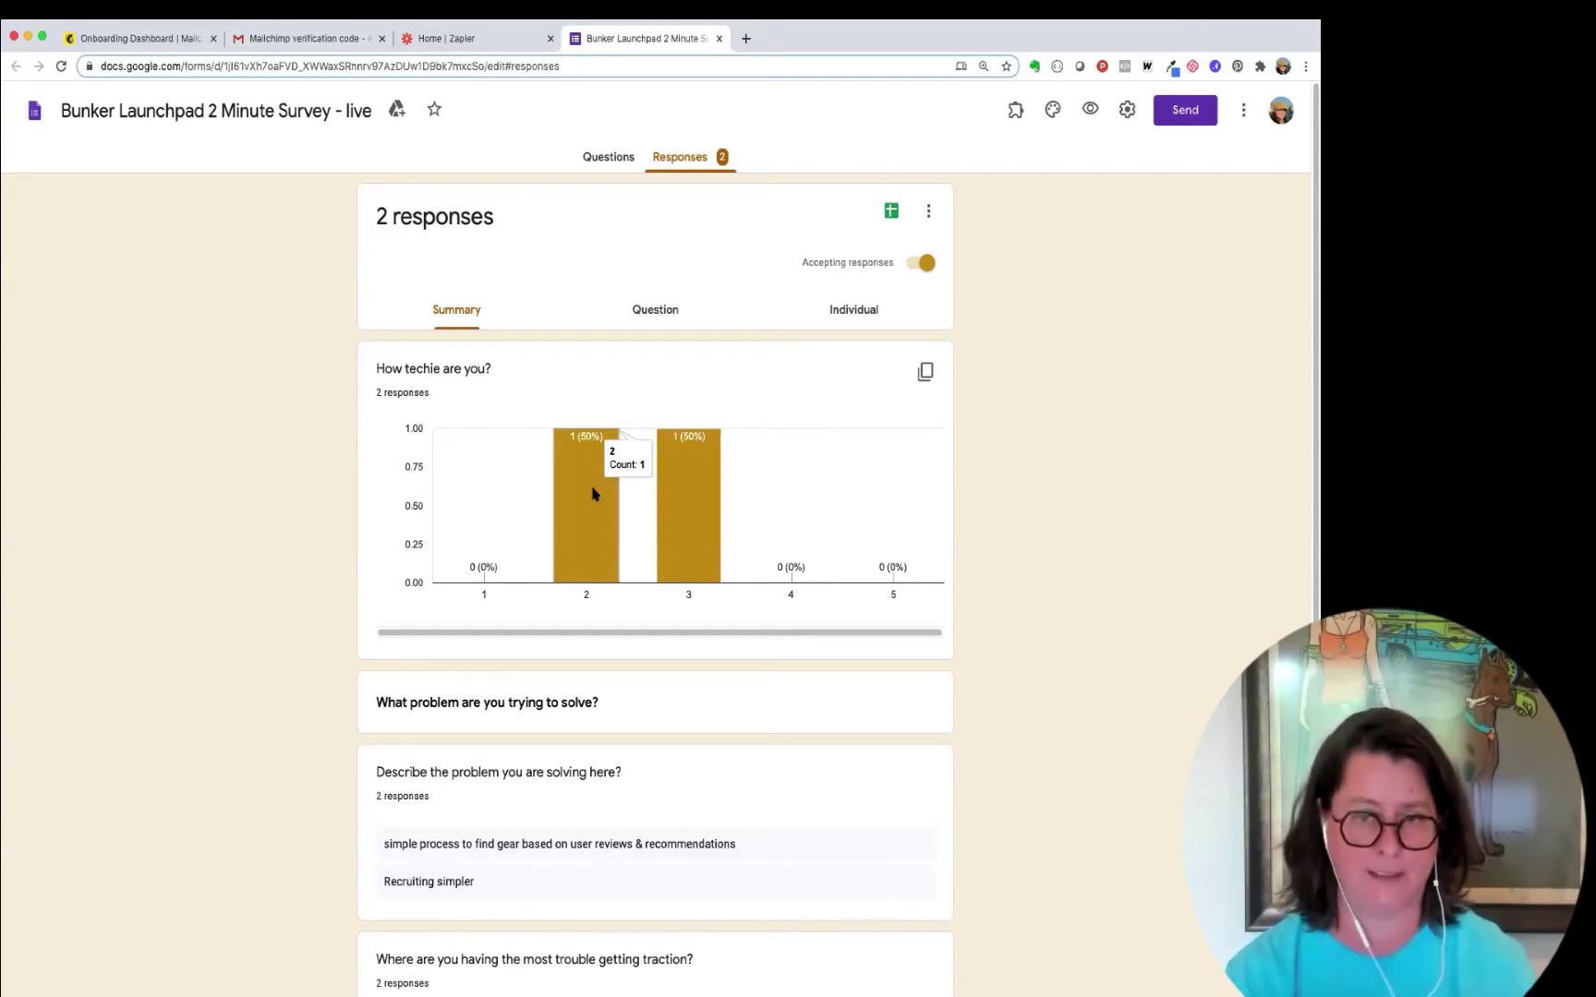
{"action": "scroll", "coordinate": [593, 494], "scroll_direction": "down", "scroll_amount": 5}
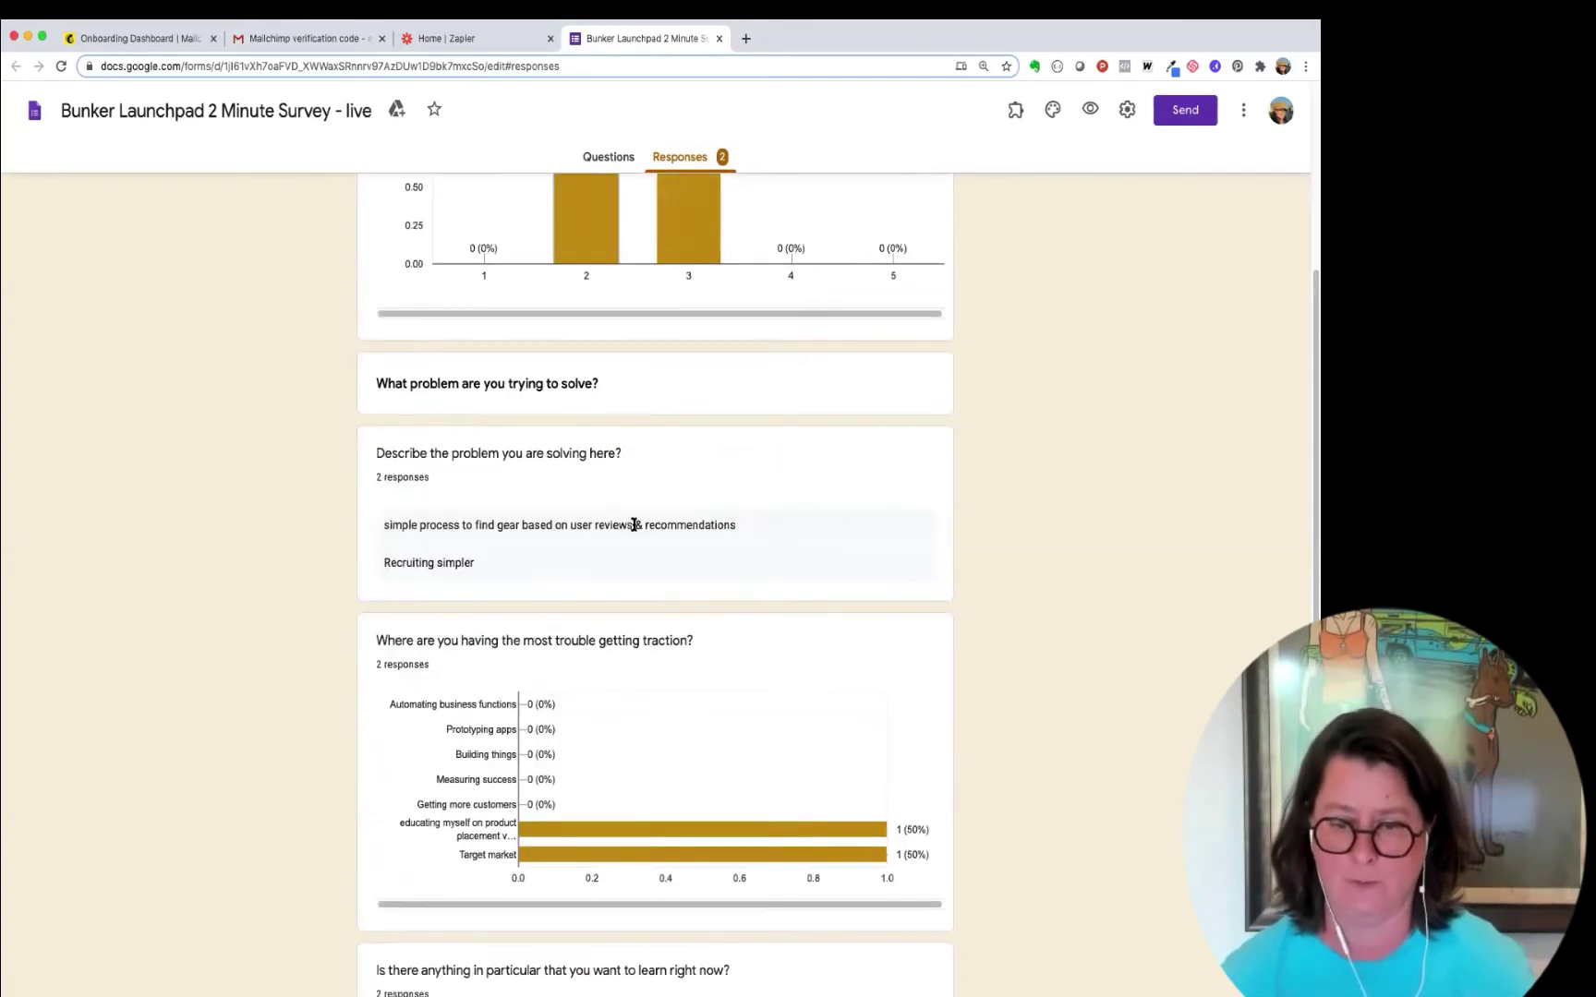
{"action": "scroll", "coordinate": [646, 462], "scroll_direction": "up", "scroll_amount": 2}
{"action": "scroll", "coordinate": [688, 528], "scroll_direction": "up", "scroll_amount": 3}
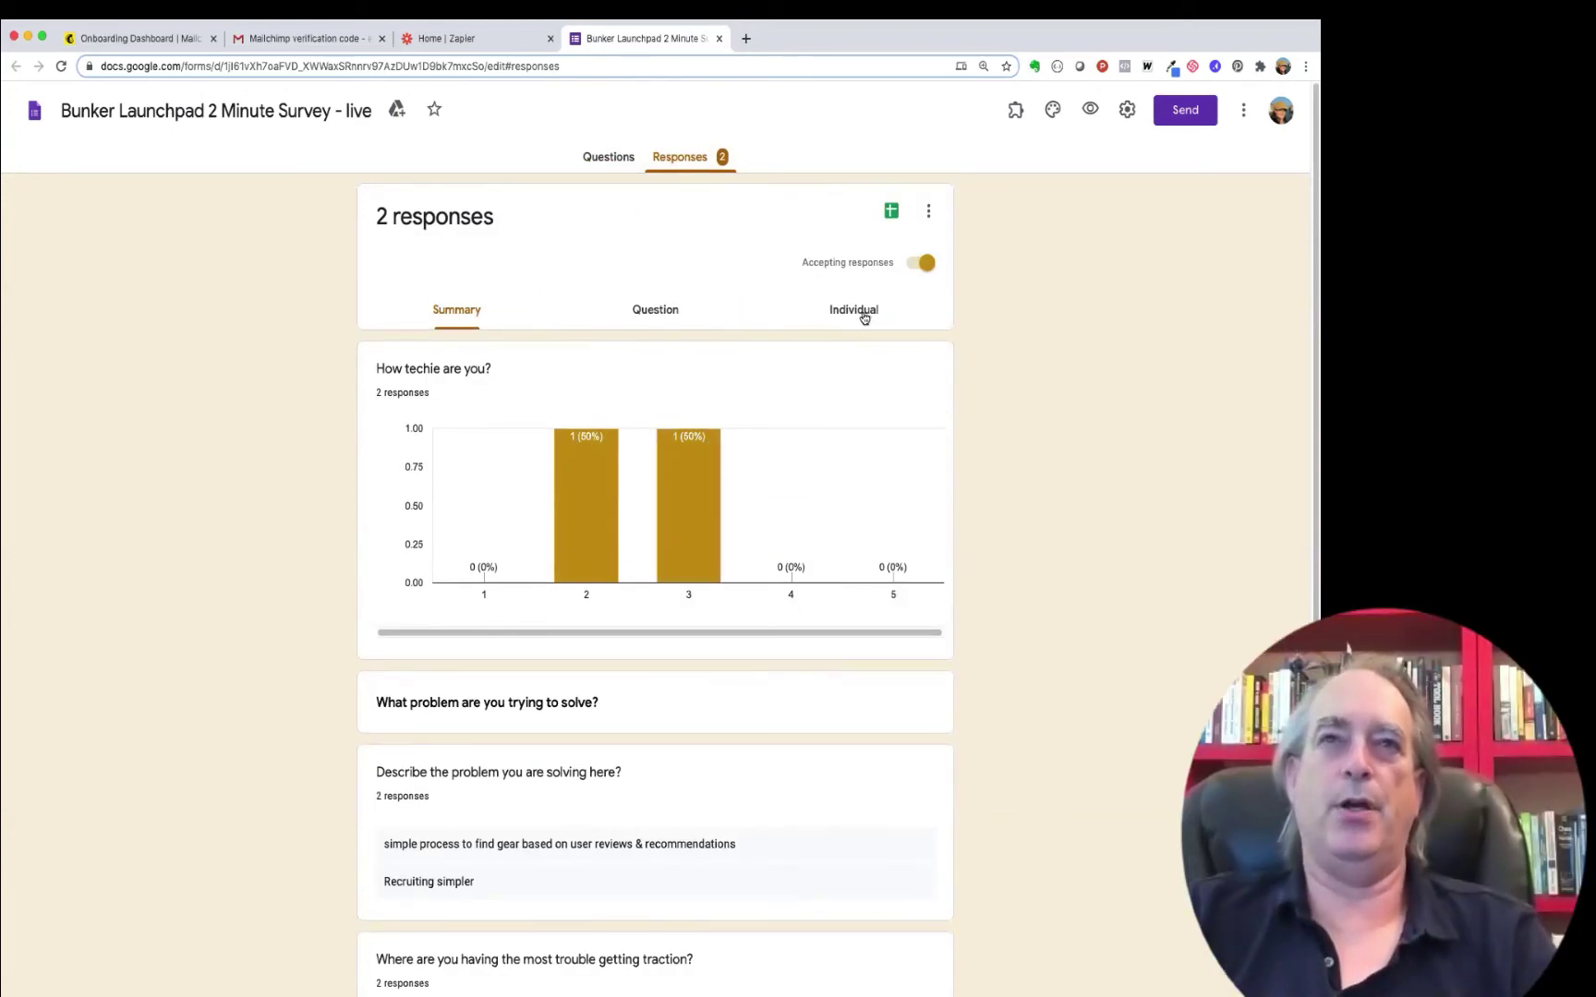
Step: Examine the answers in the first individual survey response
{"action": "left_click", "coordinate": [864, 317]}
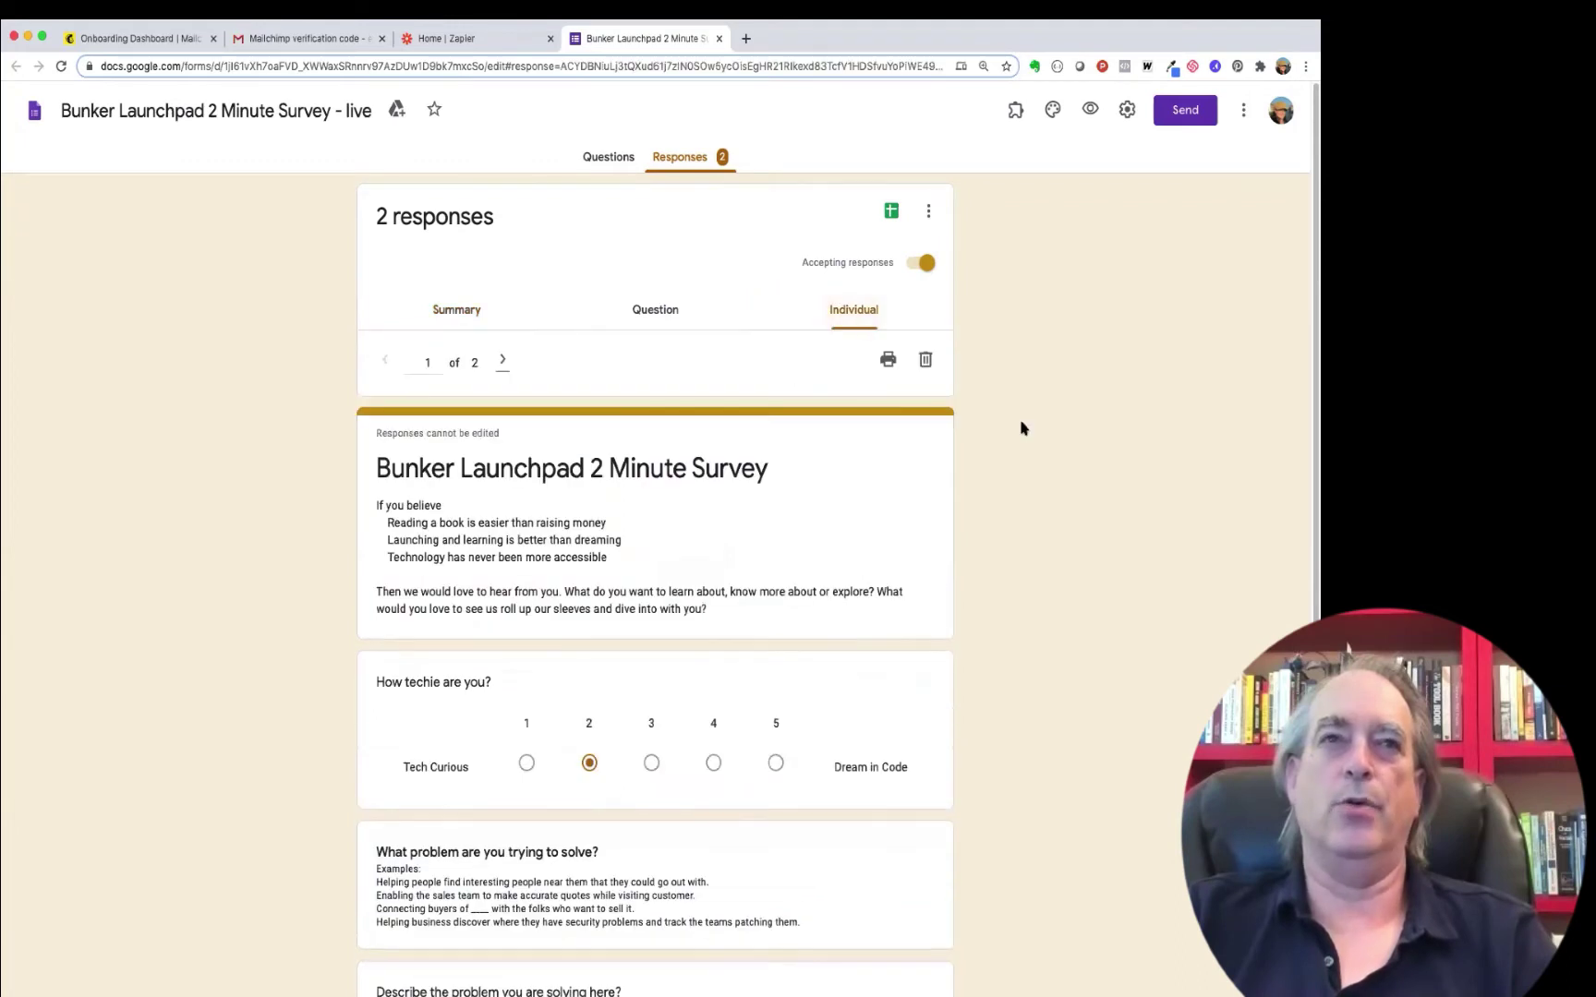
{"action": "scroll", "coordinate": [928, 404], "scroll_direction": "down", "scroll_amount": 2}
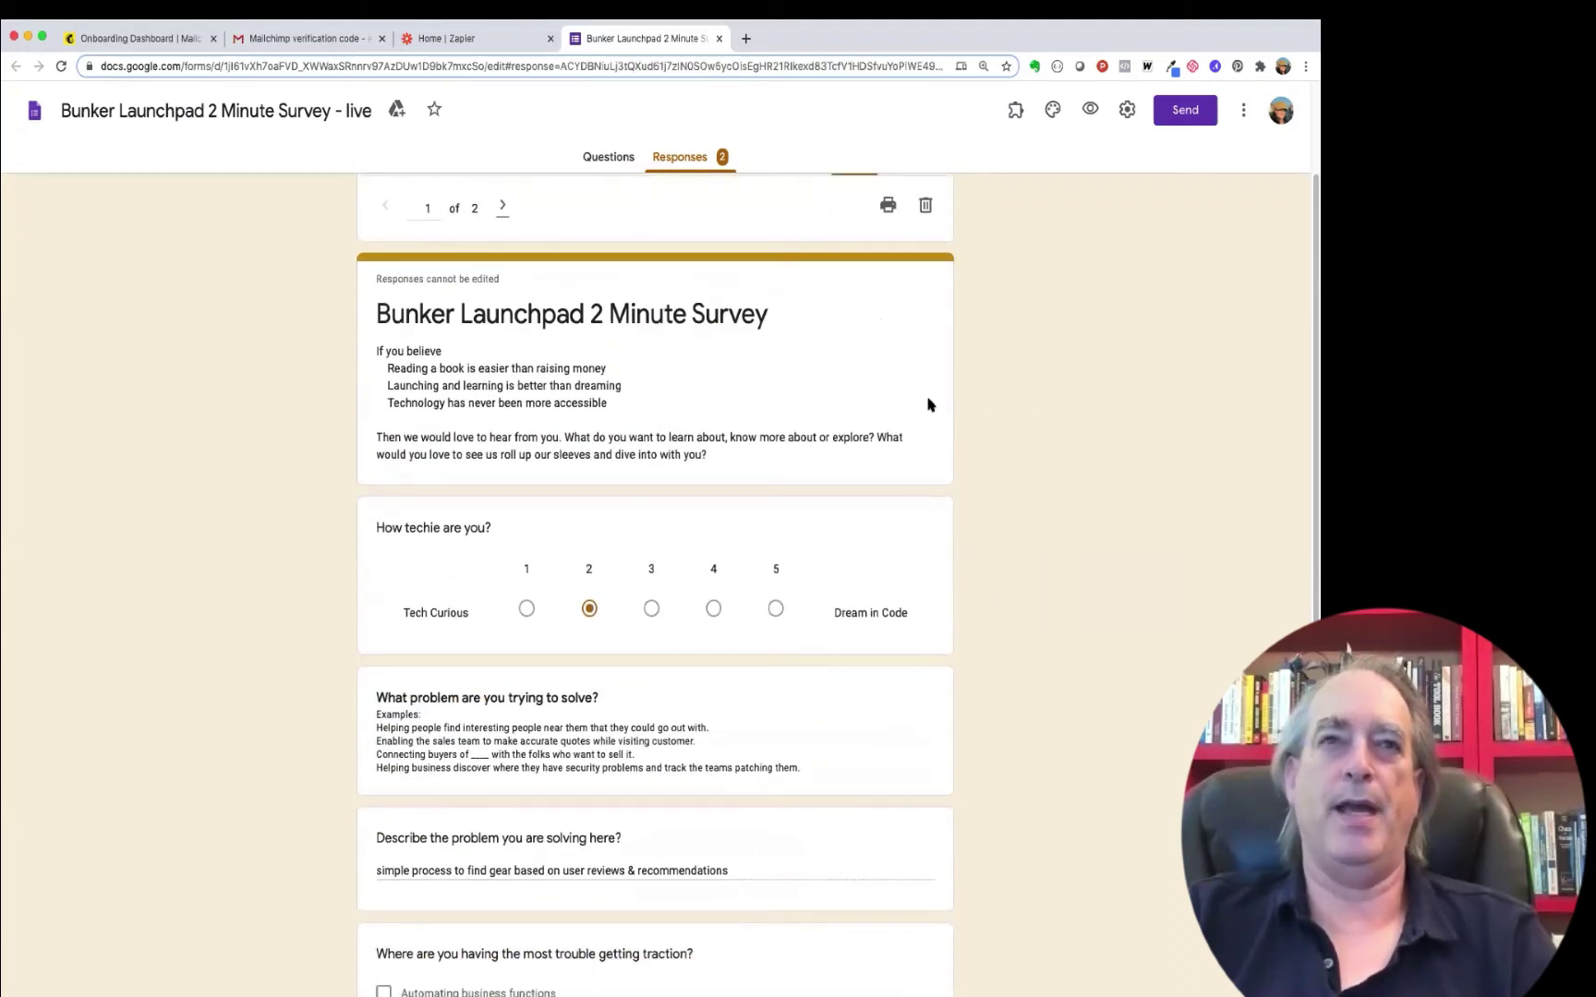
{"action": "scroll", "coordinate": [931, 405], "scroll_direction": "down", "scroll_amount": 1}
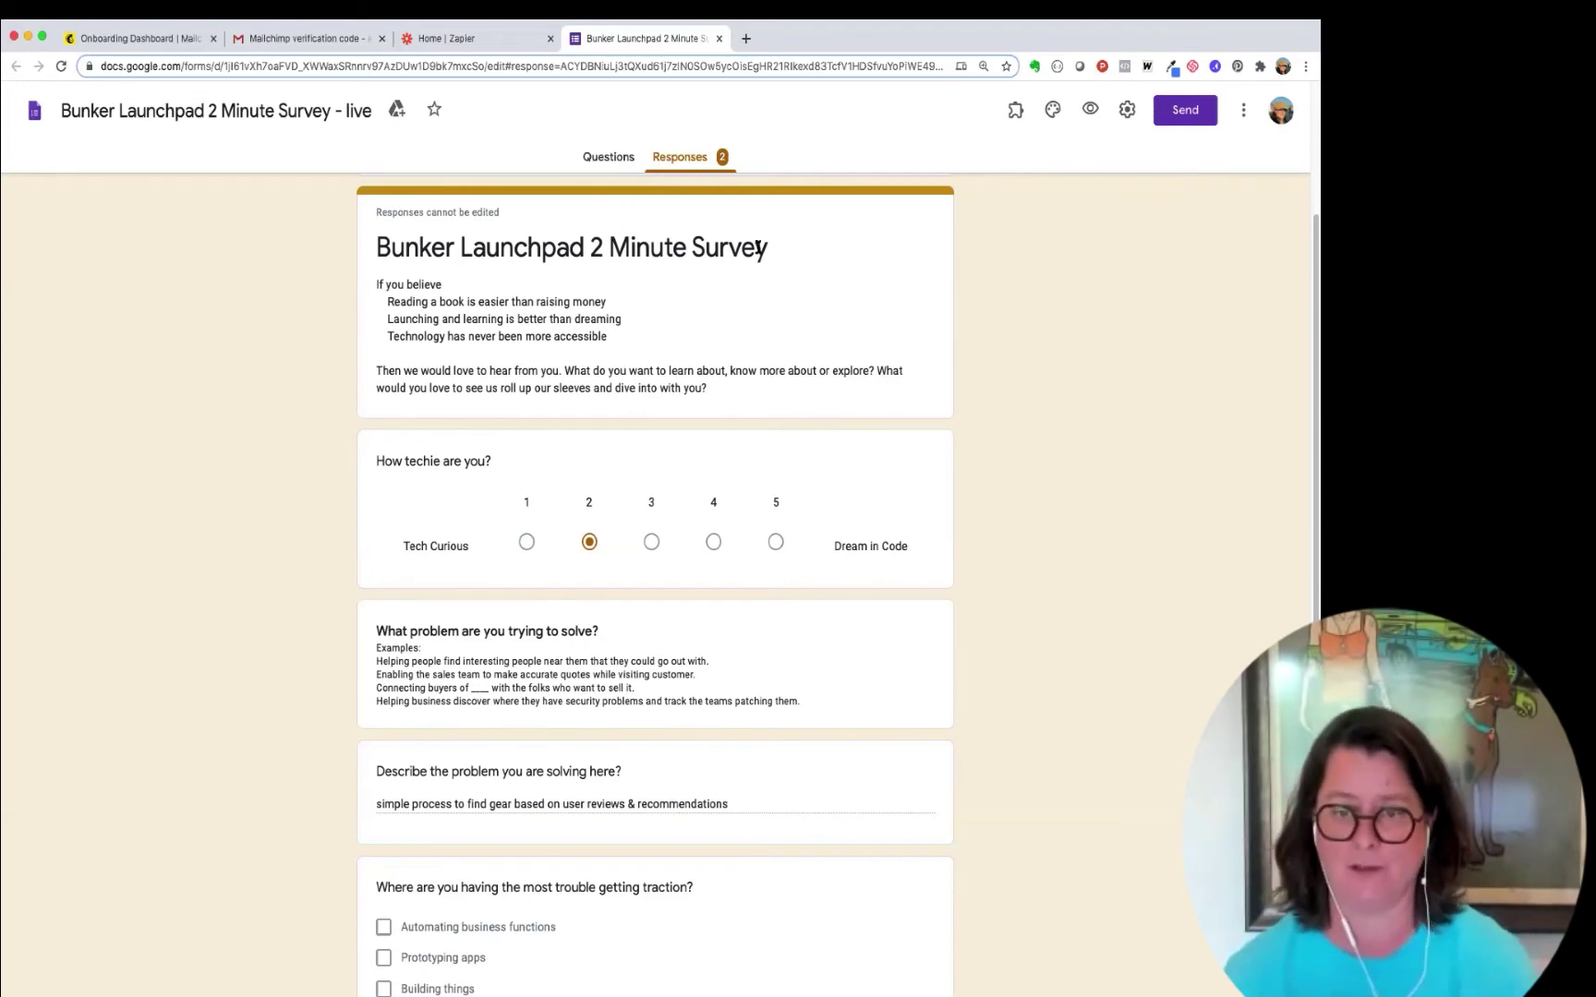
Step: Create a new spreadsheet with the default name as the destination for the survey responses
{"action": "scroll", "coordinate": [688, 282], "scroll_direction": "up", "scroll_amount": 3}
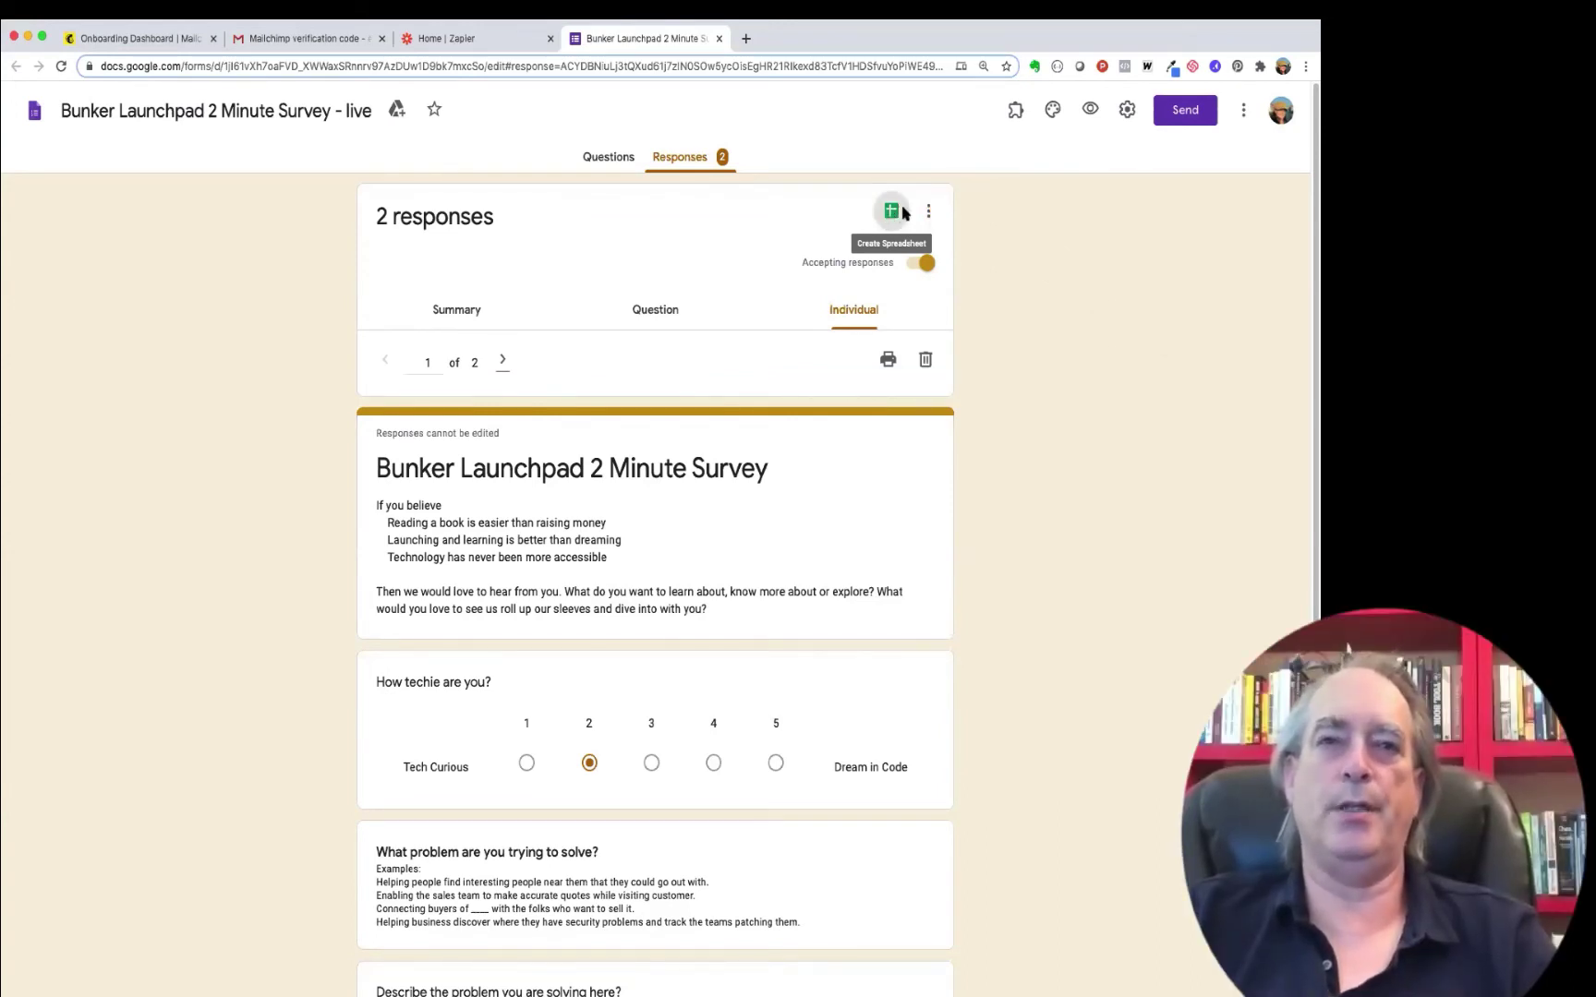
{"action": "left_click", "coordinate": [889, 215]}
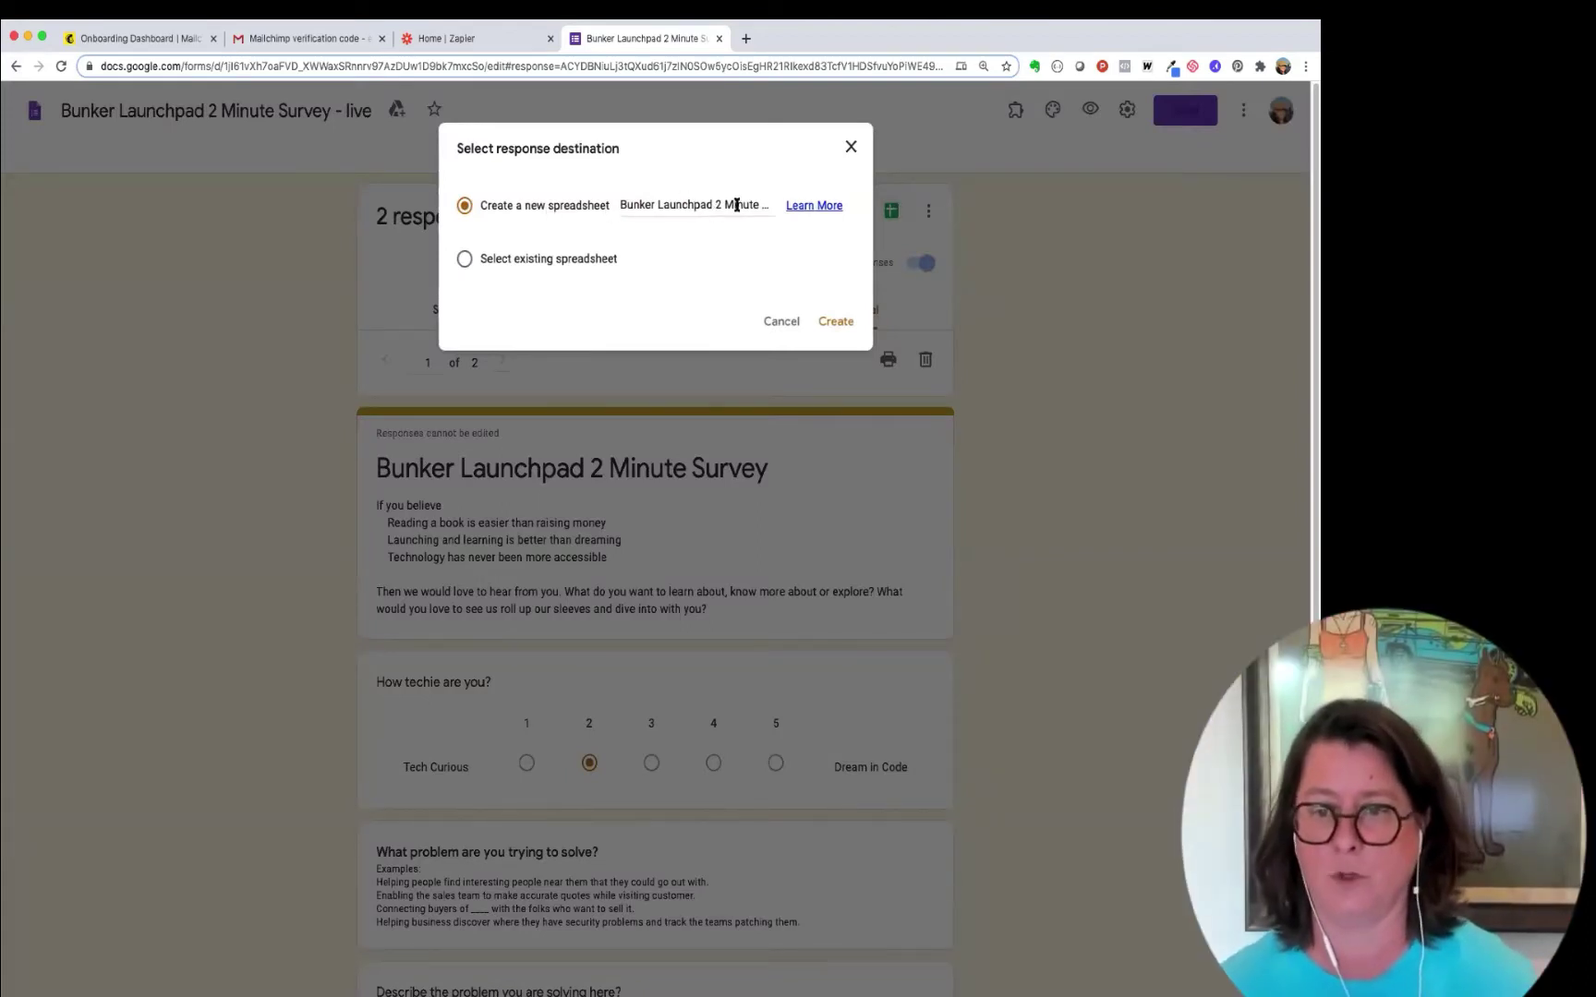
{"action": "left_click", "coordinate": [839, 322]}
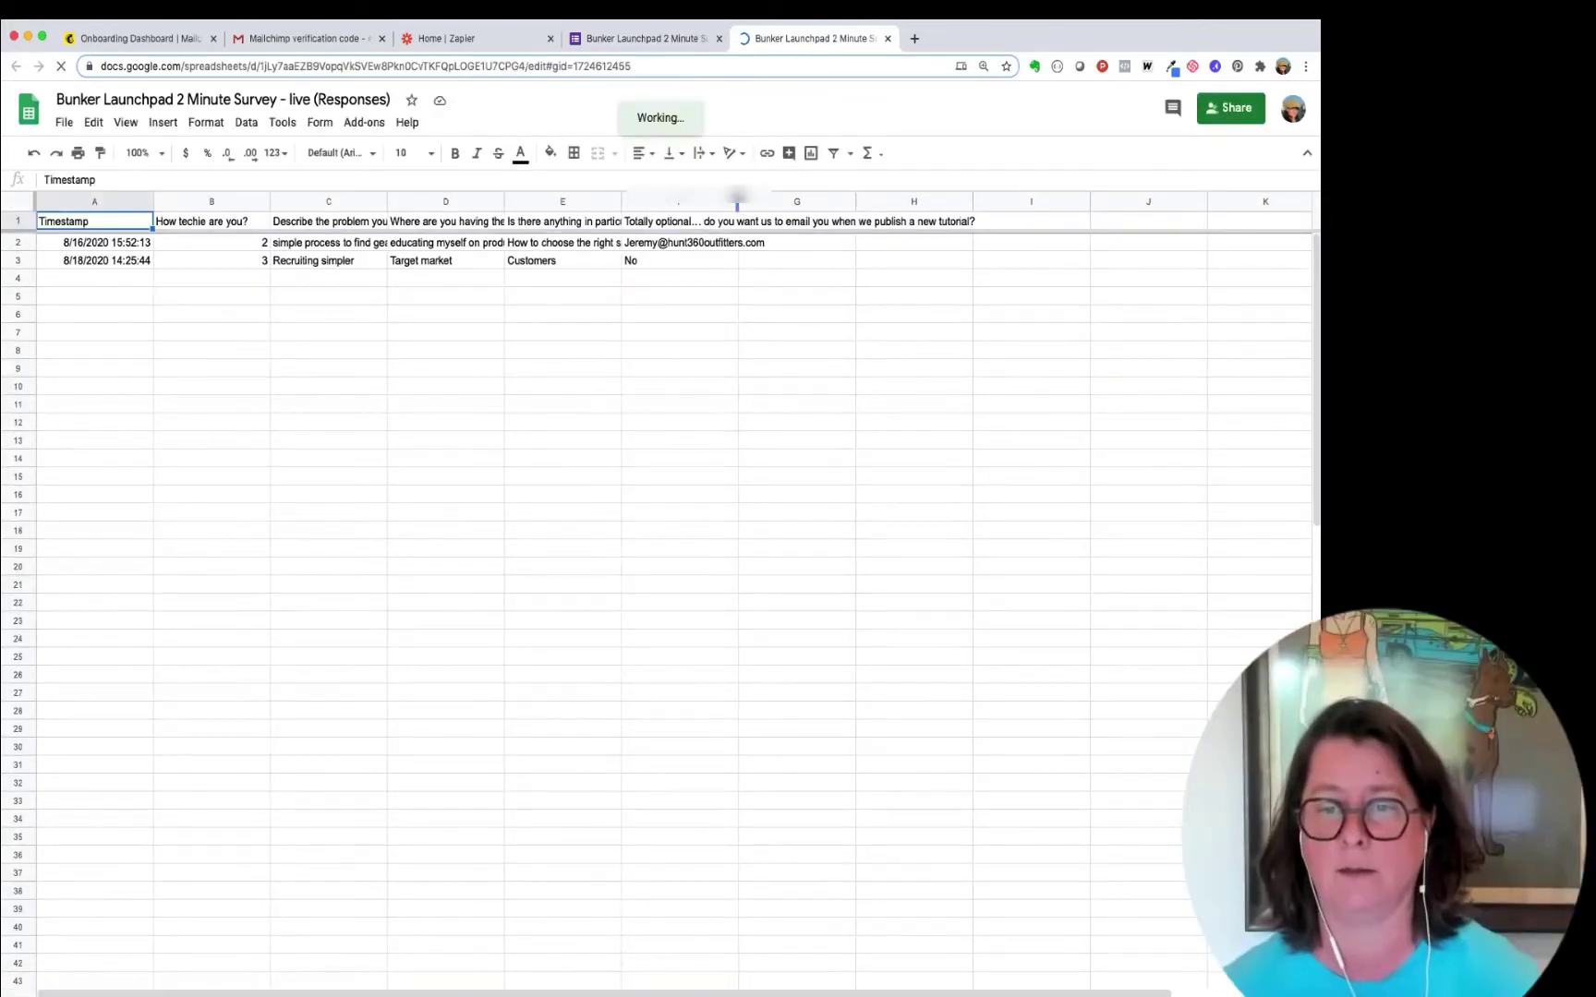
Step: Widen the response sheet's column about tutorial e-mail notifications slightly and hide it
{"action": "mouse_move", "coordinate": [736, 196]}
{"action": "left_mouse_down"}
{"action": "mouse_move", "coordinate": [634, 202]}
{"action": "mouse_move", "coordinate": [762, 201]}
{"action": "left_mouse_up"}
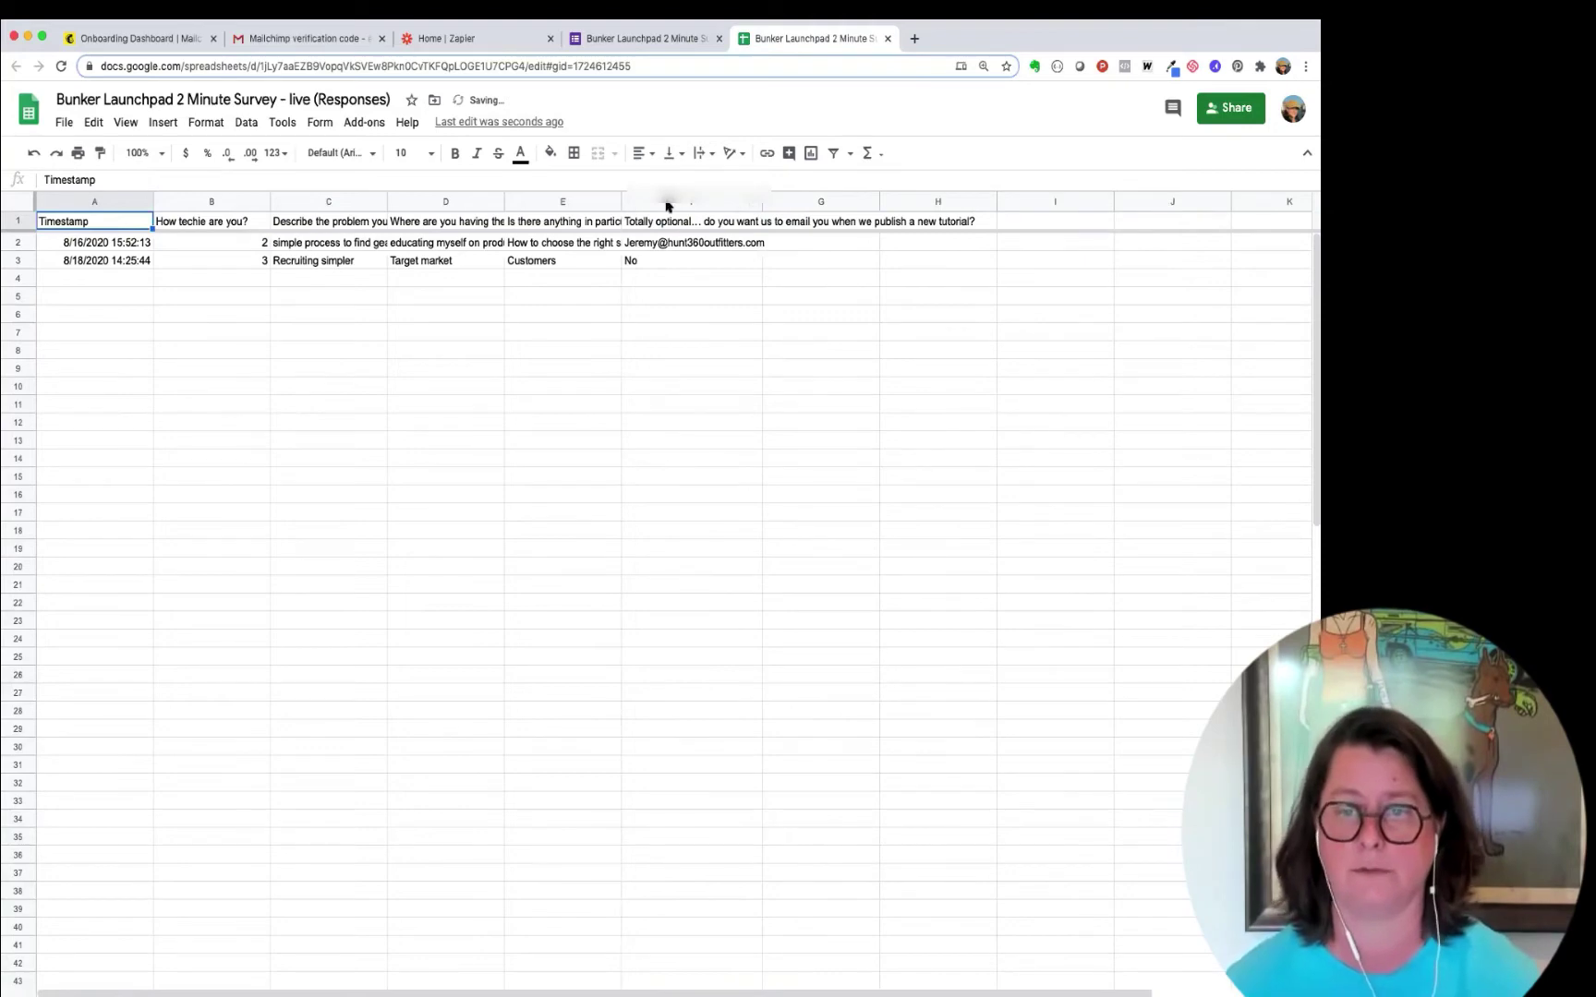
{"action": "right_click", "coordinate": [666, 203]}
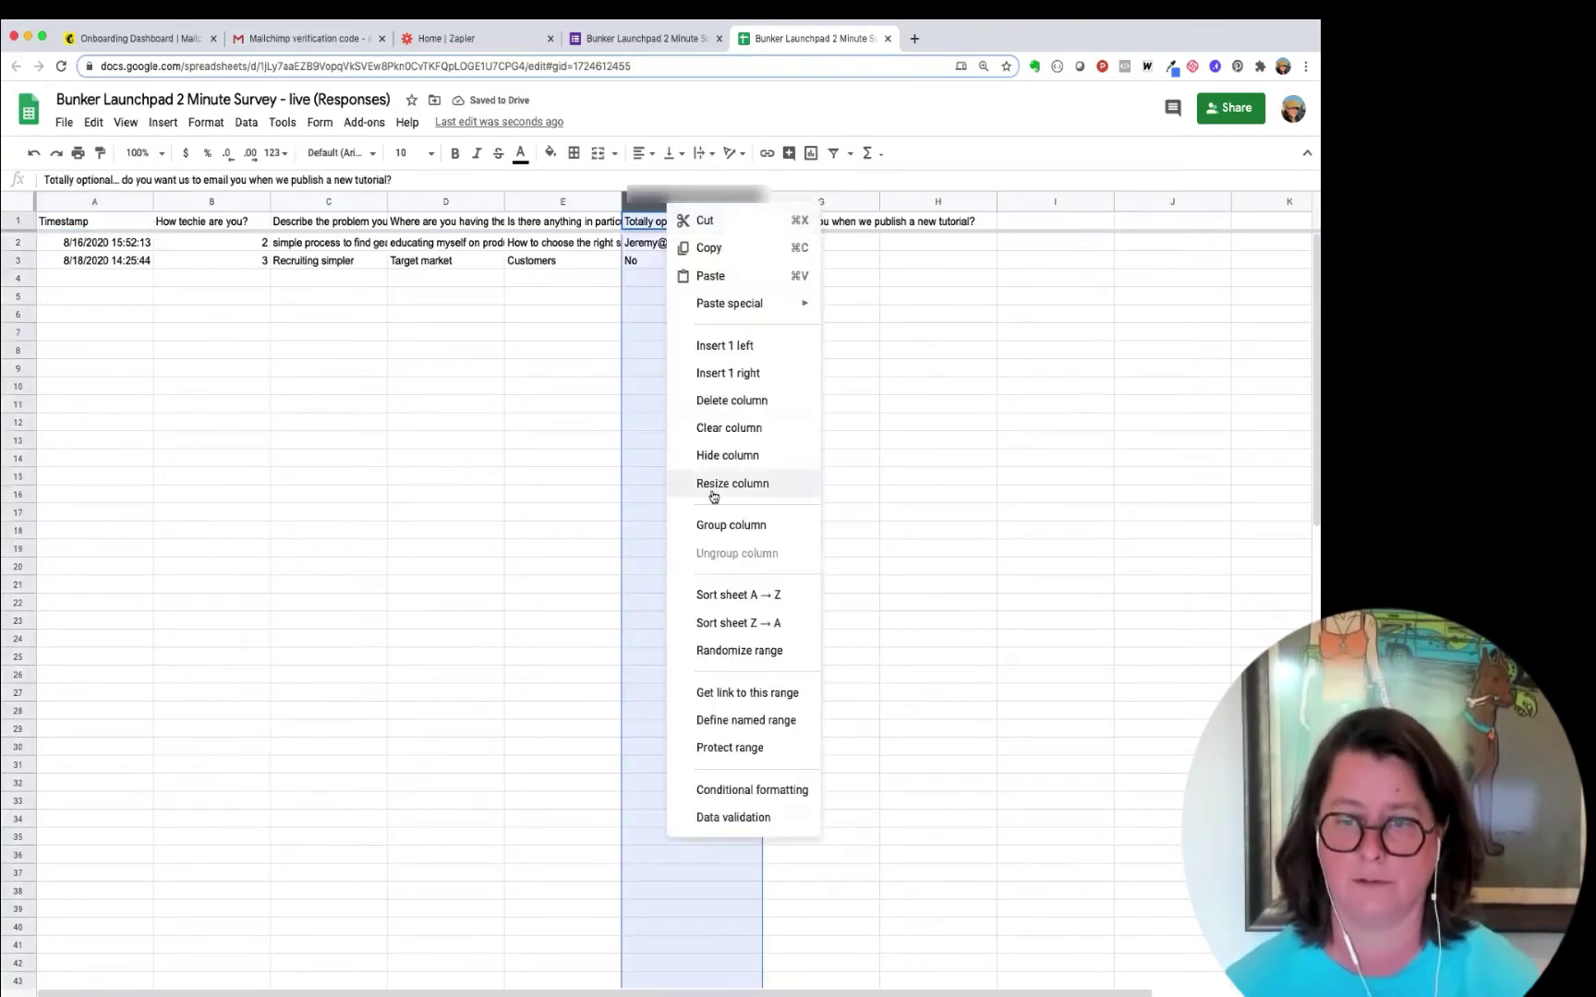
{"action": "left_click", "coordinate": [727, 456]}
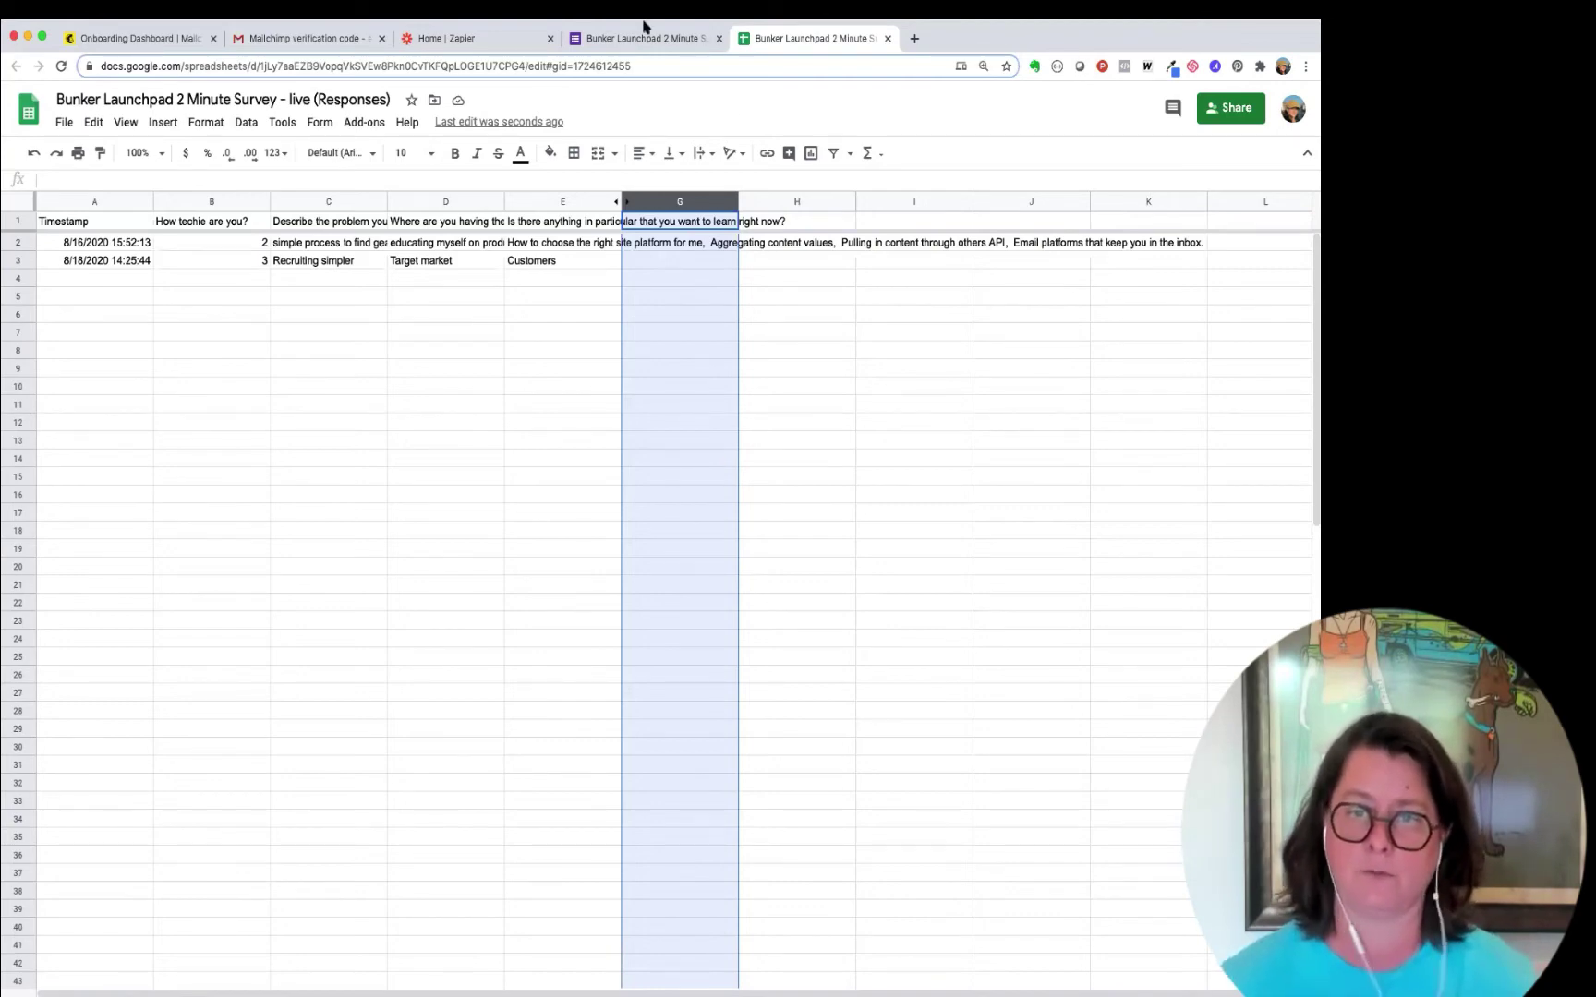
Step: Switch to Zapier and examine the Zaps list and the connected app accounts
{"action": "left_click", "coordinate": [645, 35]}
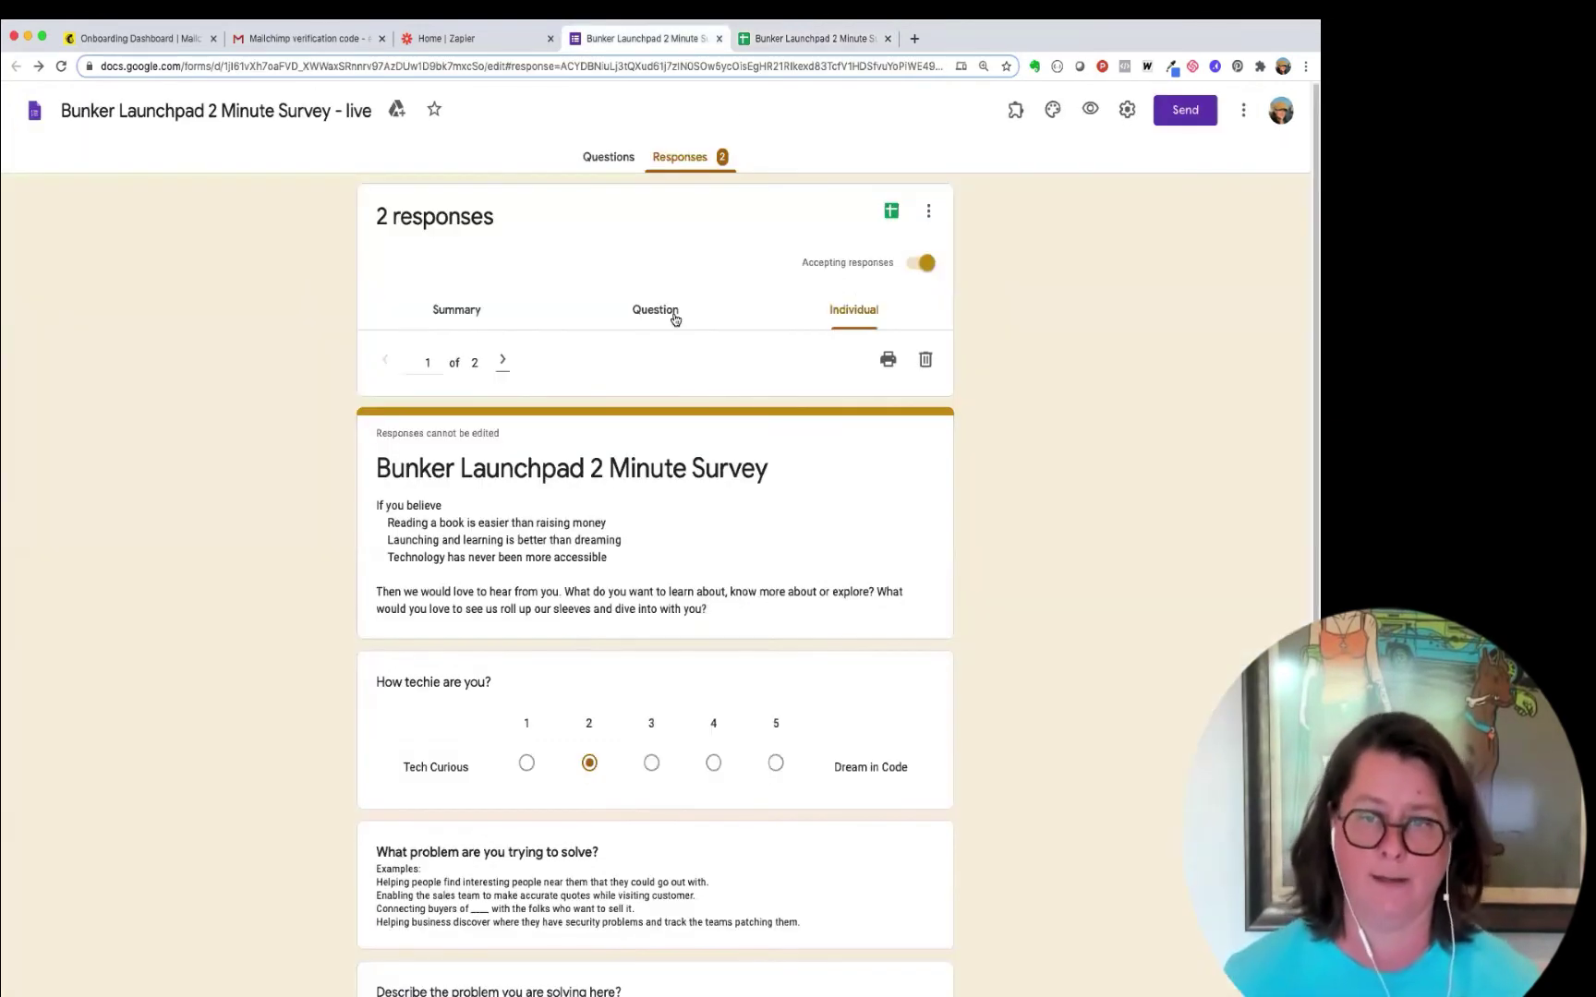
{"action": "left_click", "coordinate": [805, 40]}
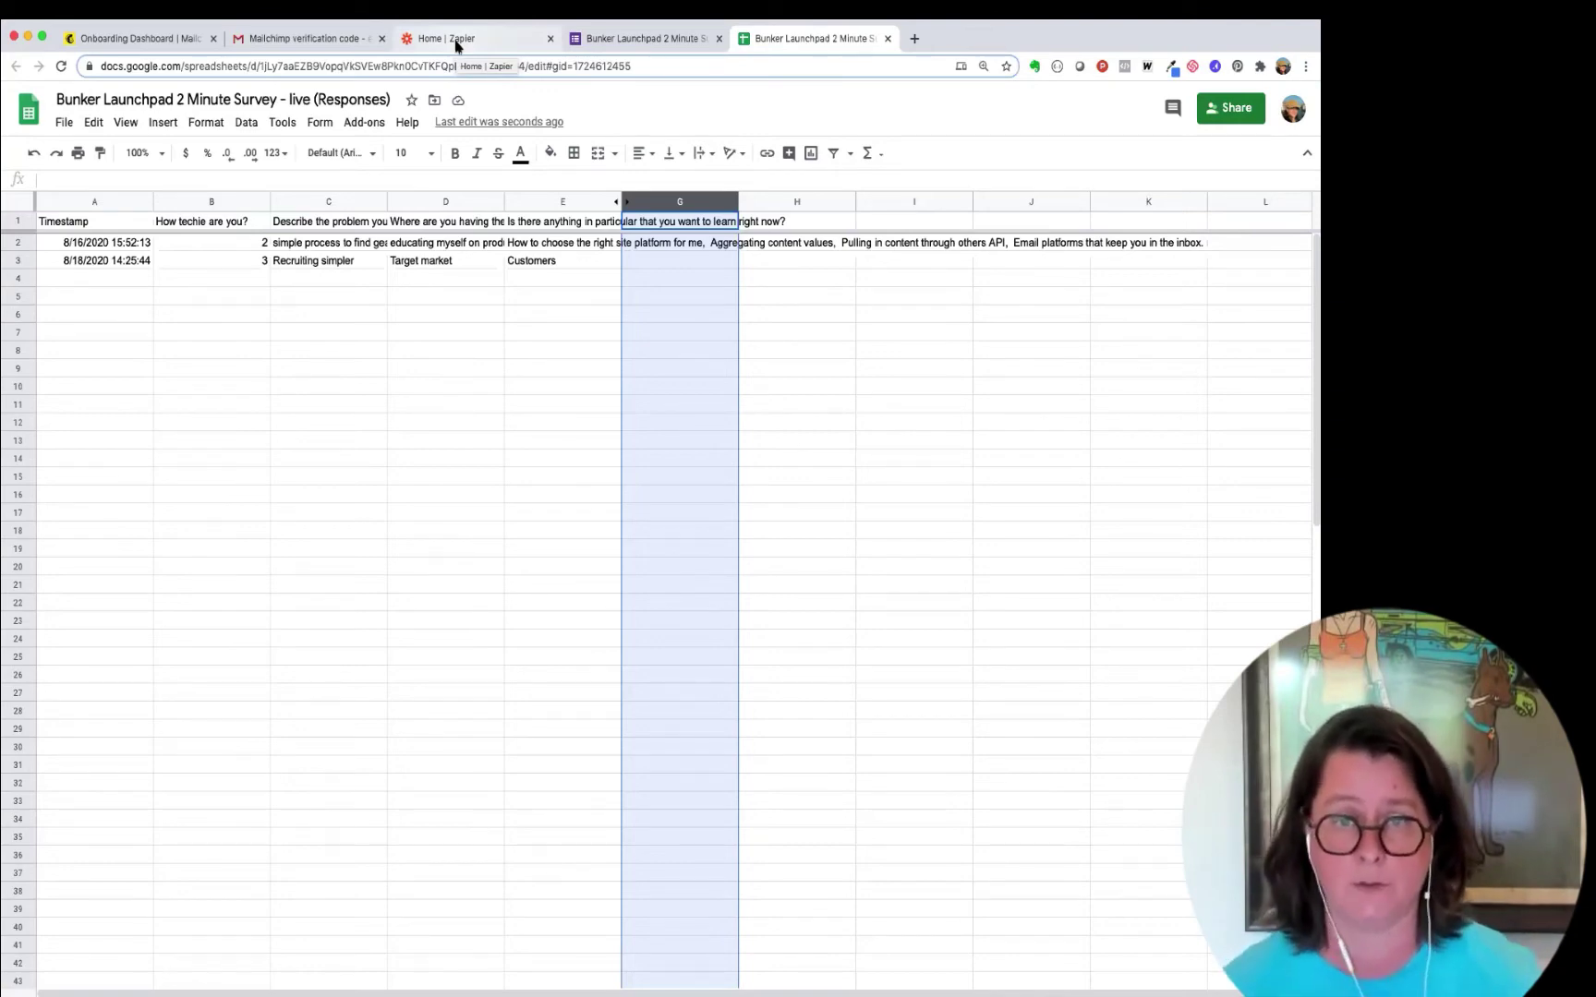
{"action": "left_click", "coordinate": [456, 41]}
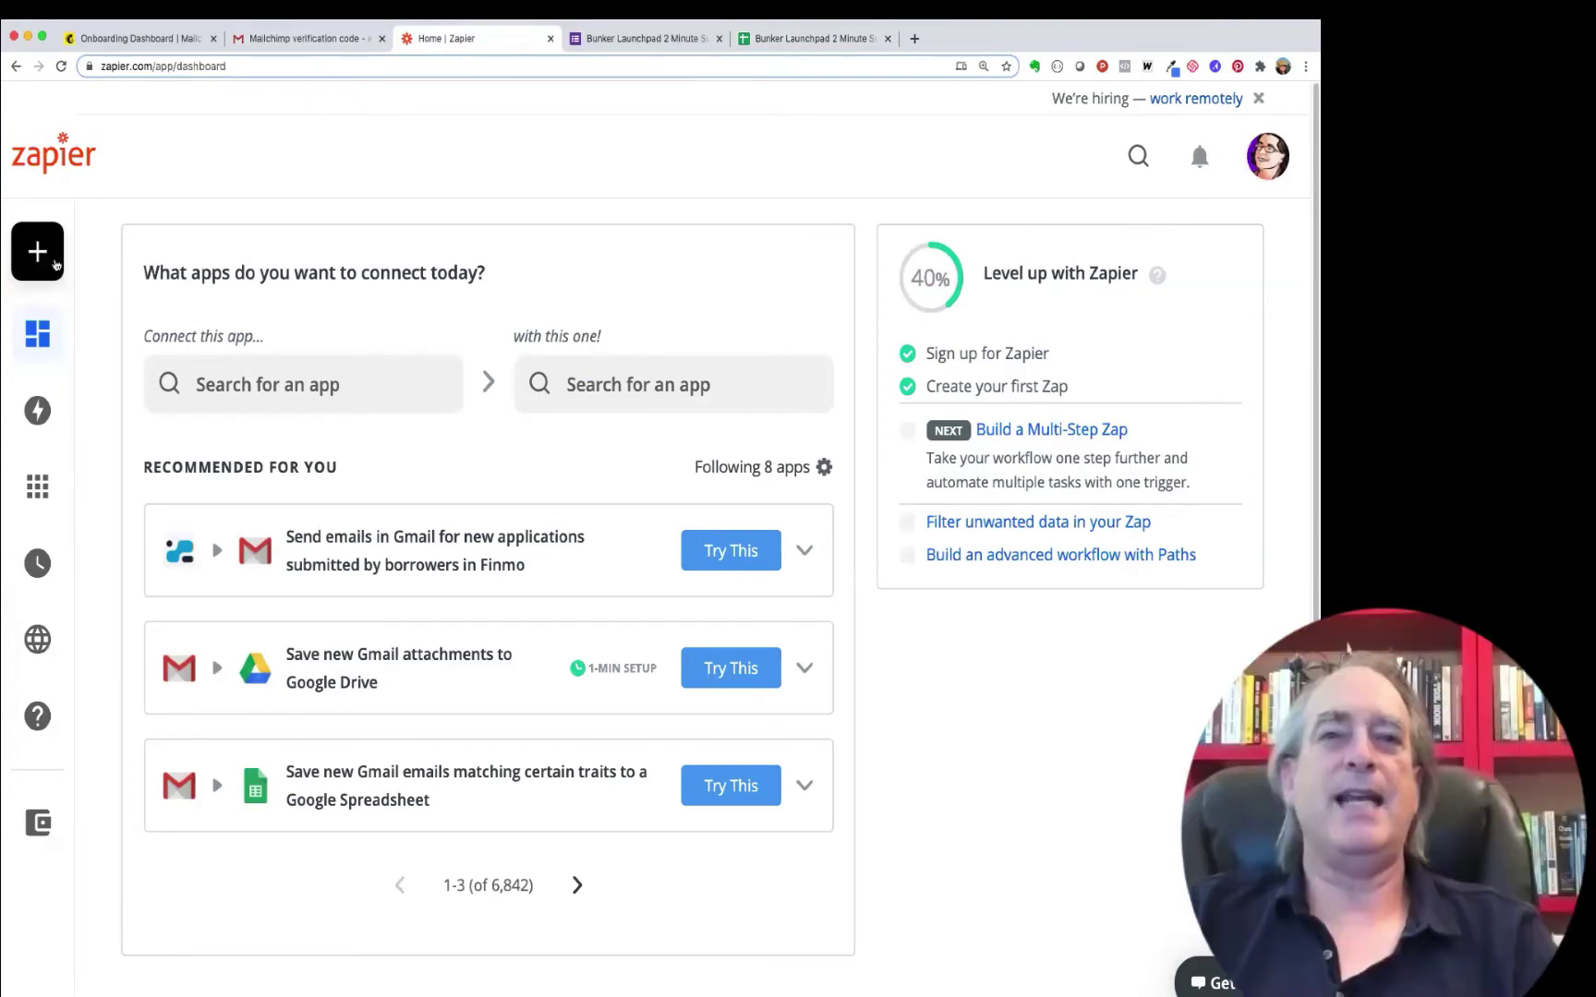
{"action": "mouse_move", "coordinate": [53, 268]}
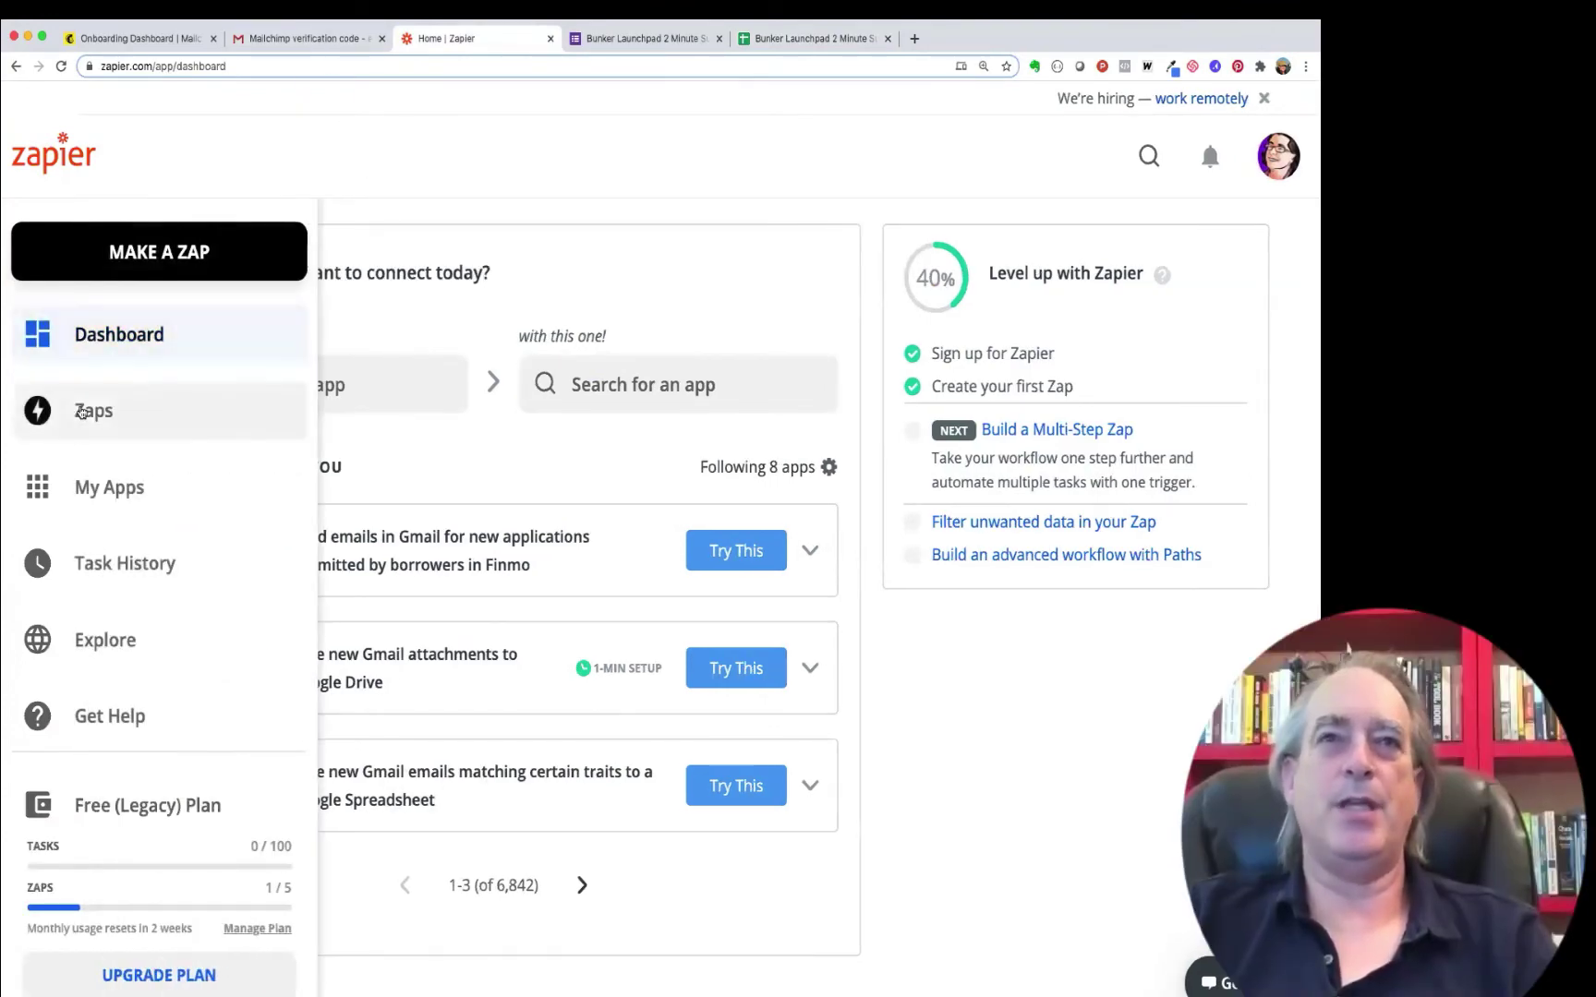
{"action": "left_click", "coordinate": [88, 411]}
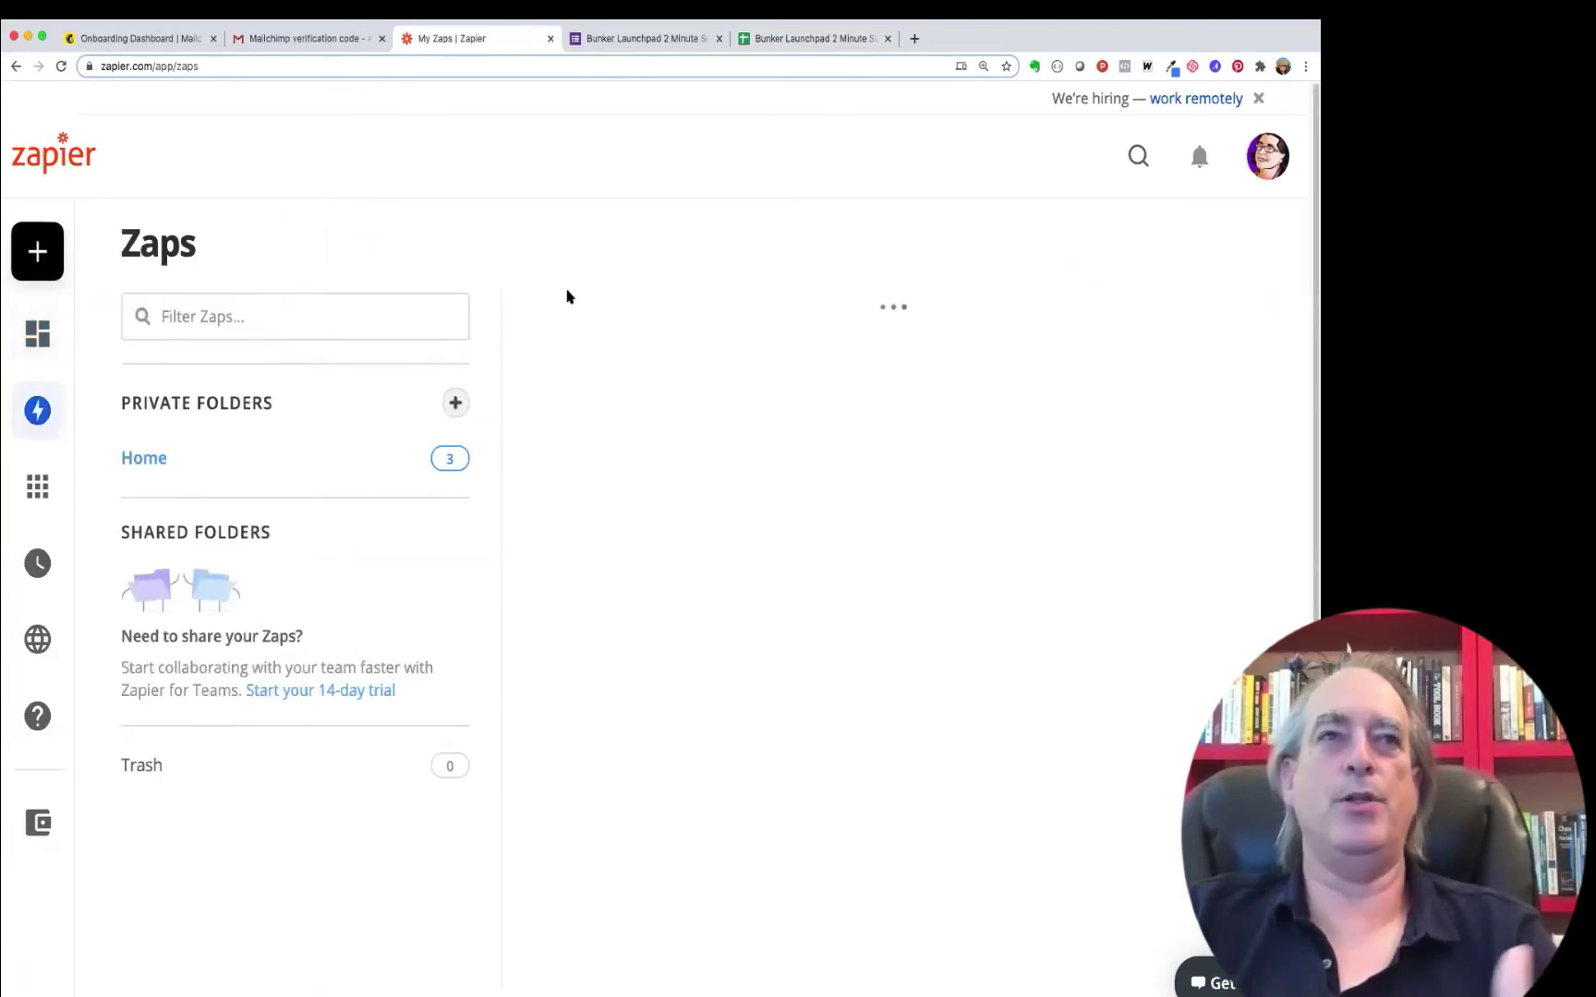
{"action": "mouse_move", "coordinate": [37, 487]}
{"action": "left_click", "coordinate": [92, 487]}
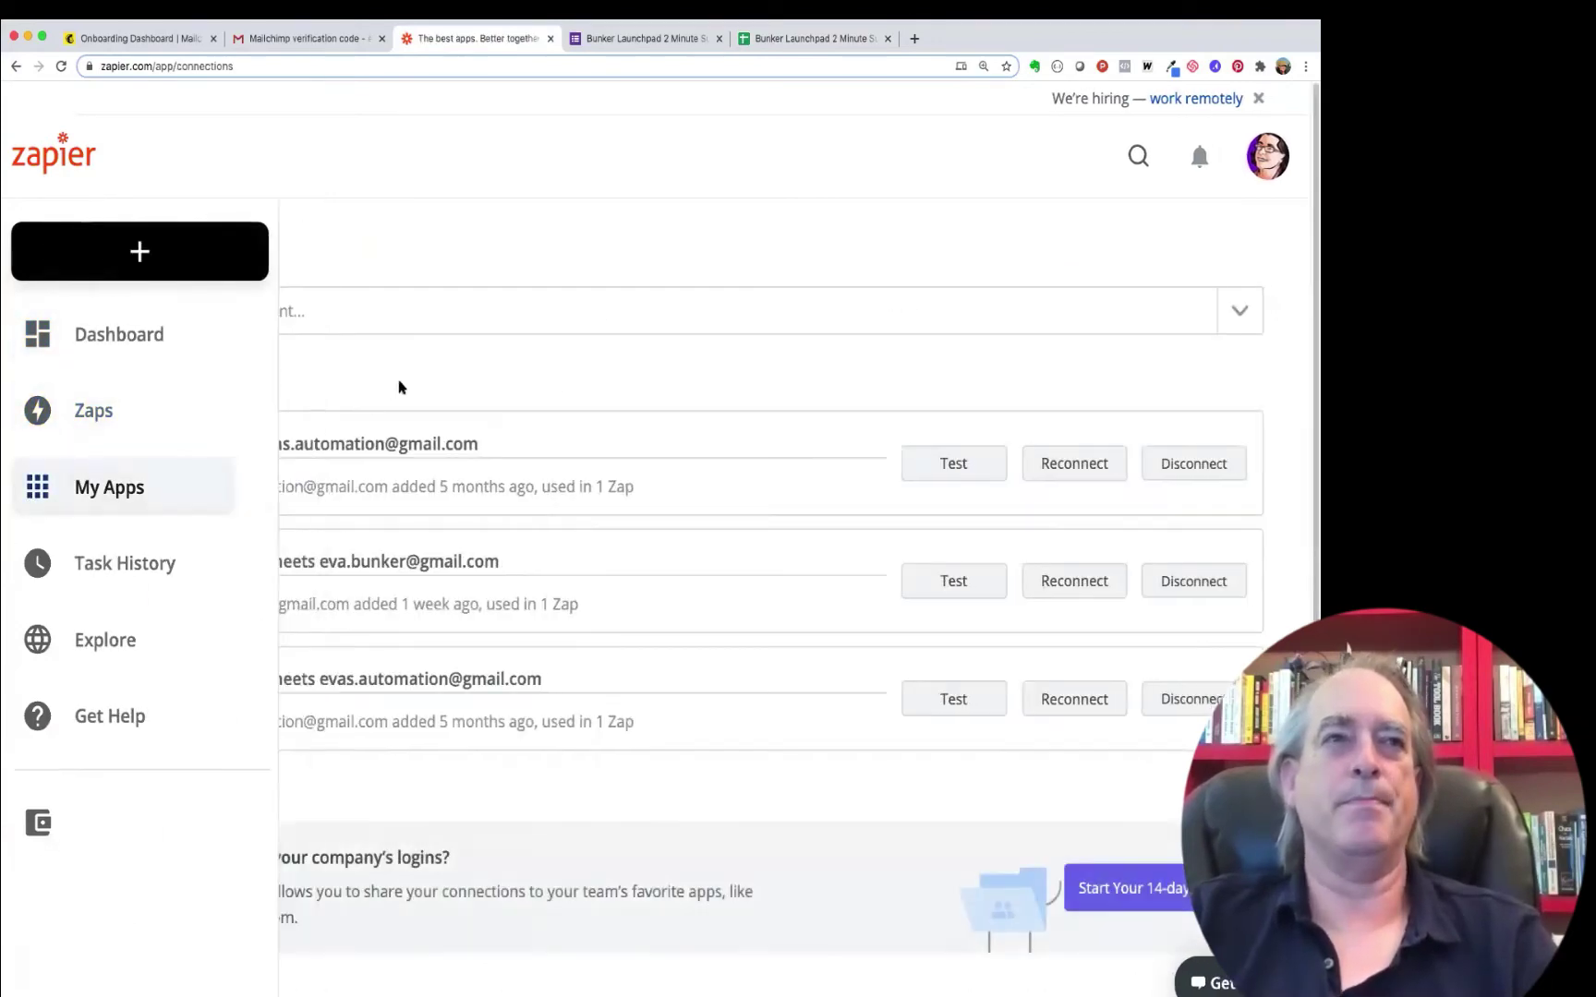
{"action": "scroll", "coordinate": [369, 379], "scroll_direction": "down", "scroll_amount": 3}
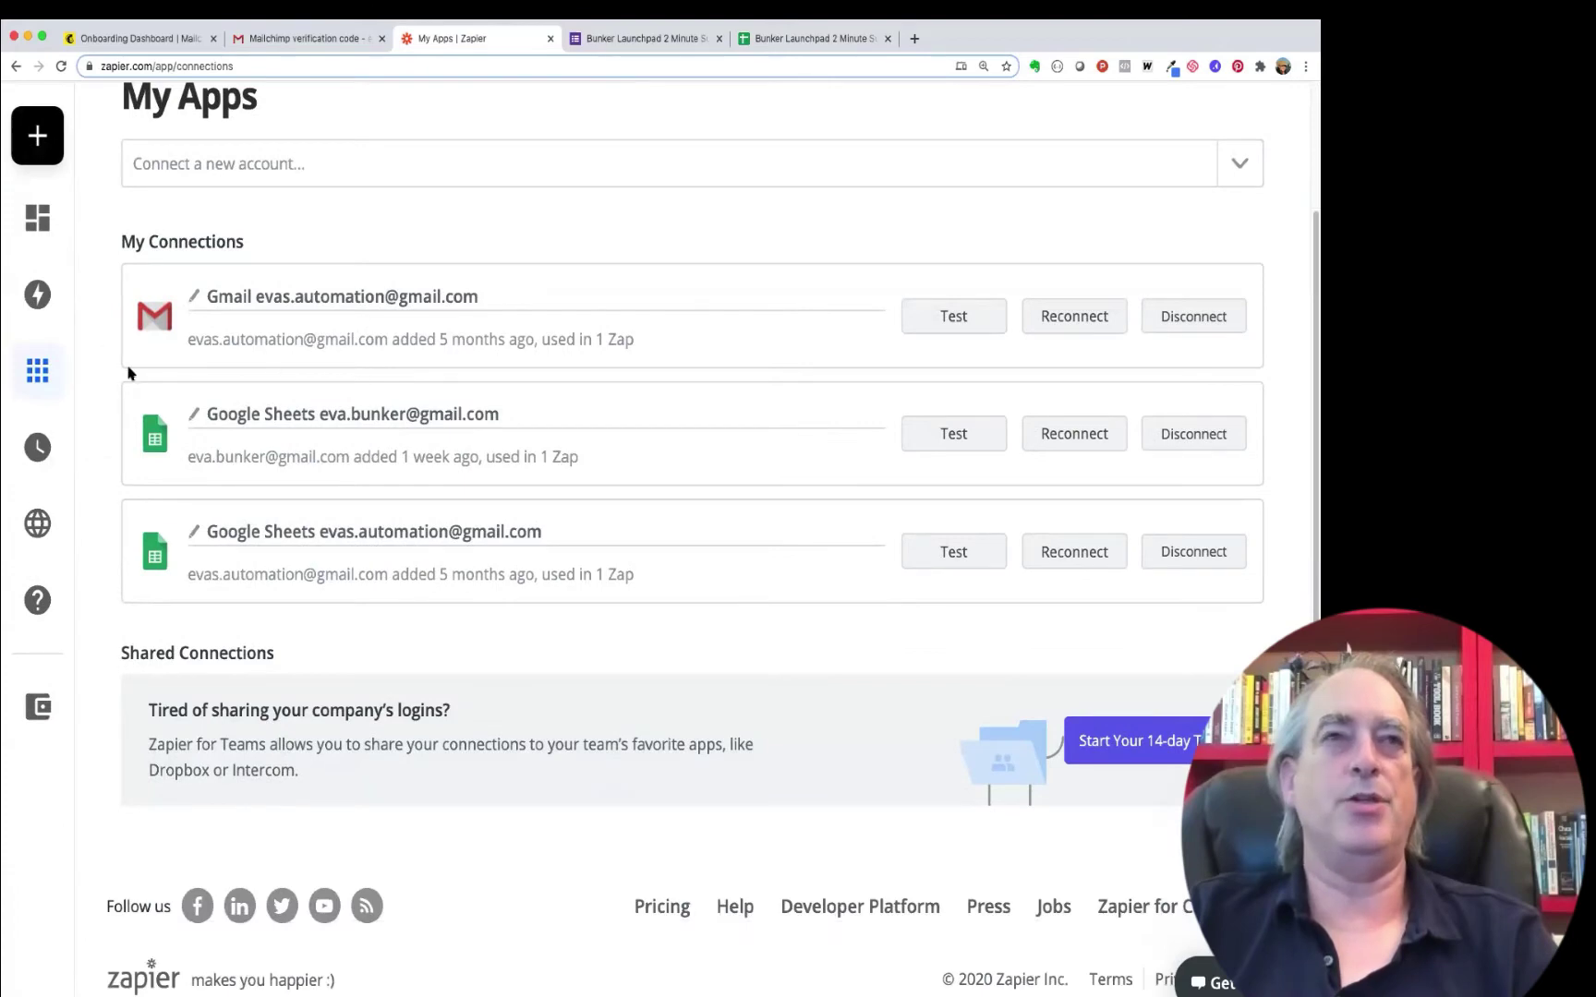
Step: Start a new Zap and browse the apps available for its trigger
{"action": "mouse_move", "coordinate": [90, 412]}
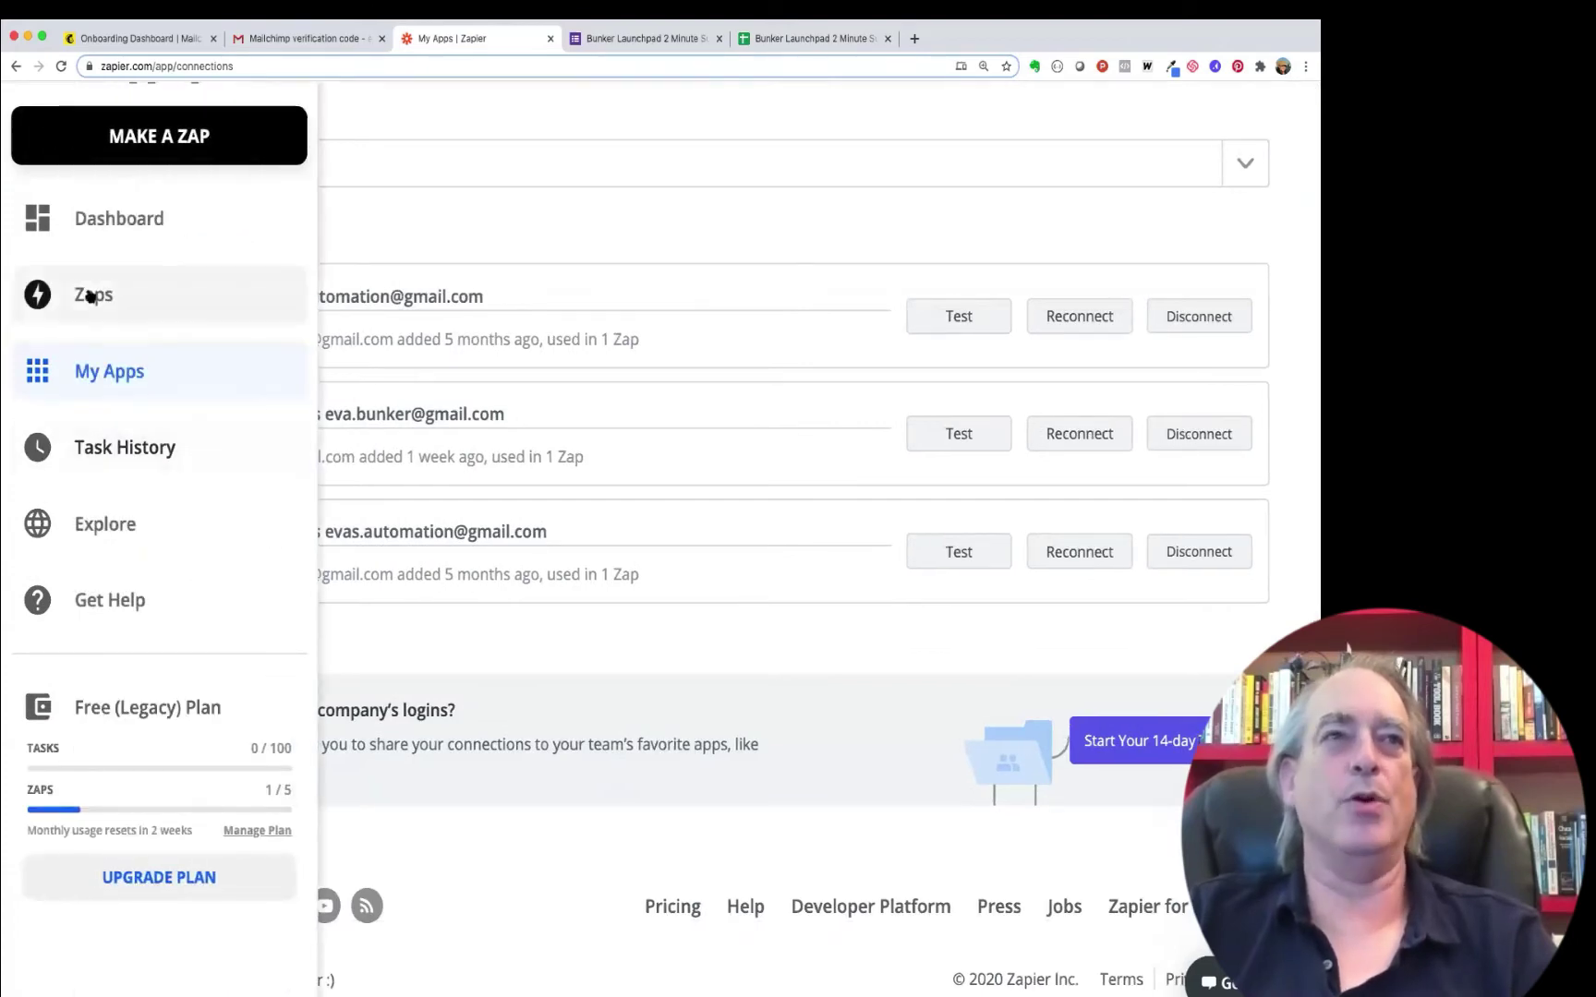
{"action": "left_click", "coordinate": [92, 218]}
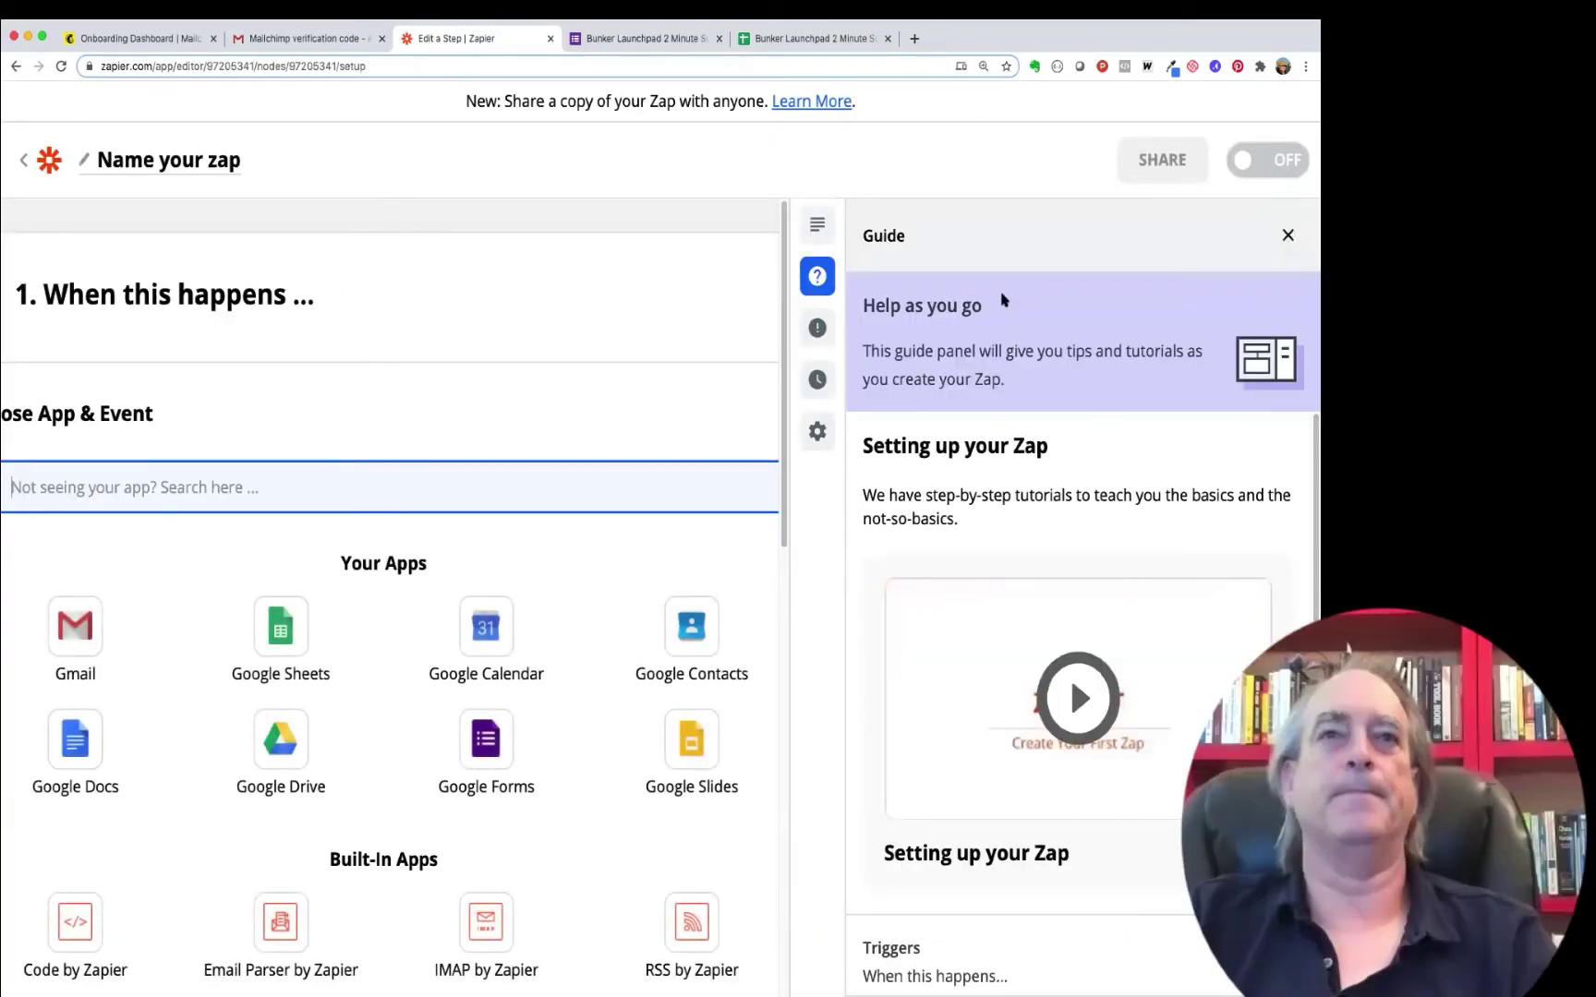
{"action": "scroll", "coordinate": [487, 512], "scroll_direction": "down", "scroll_amount": 3}
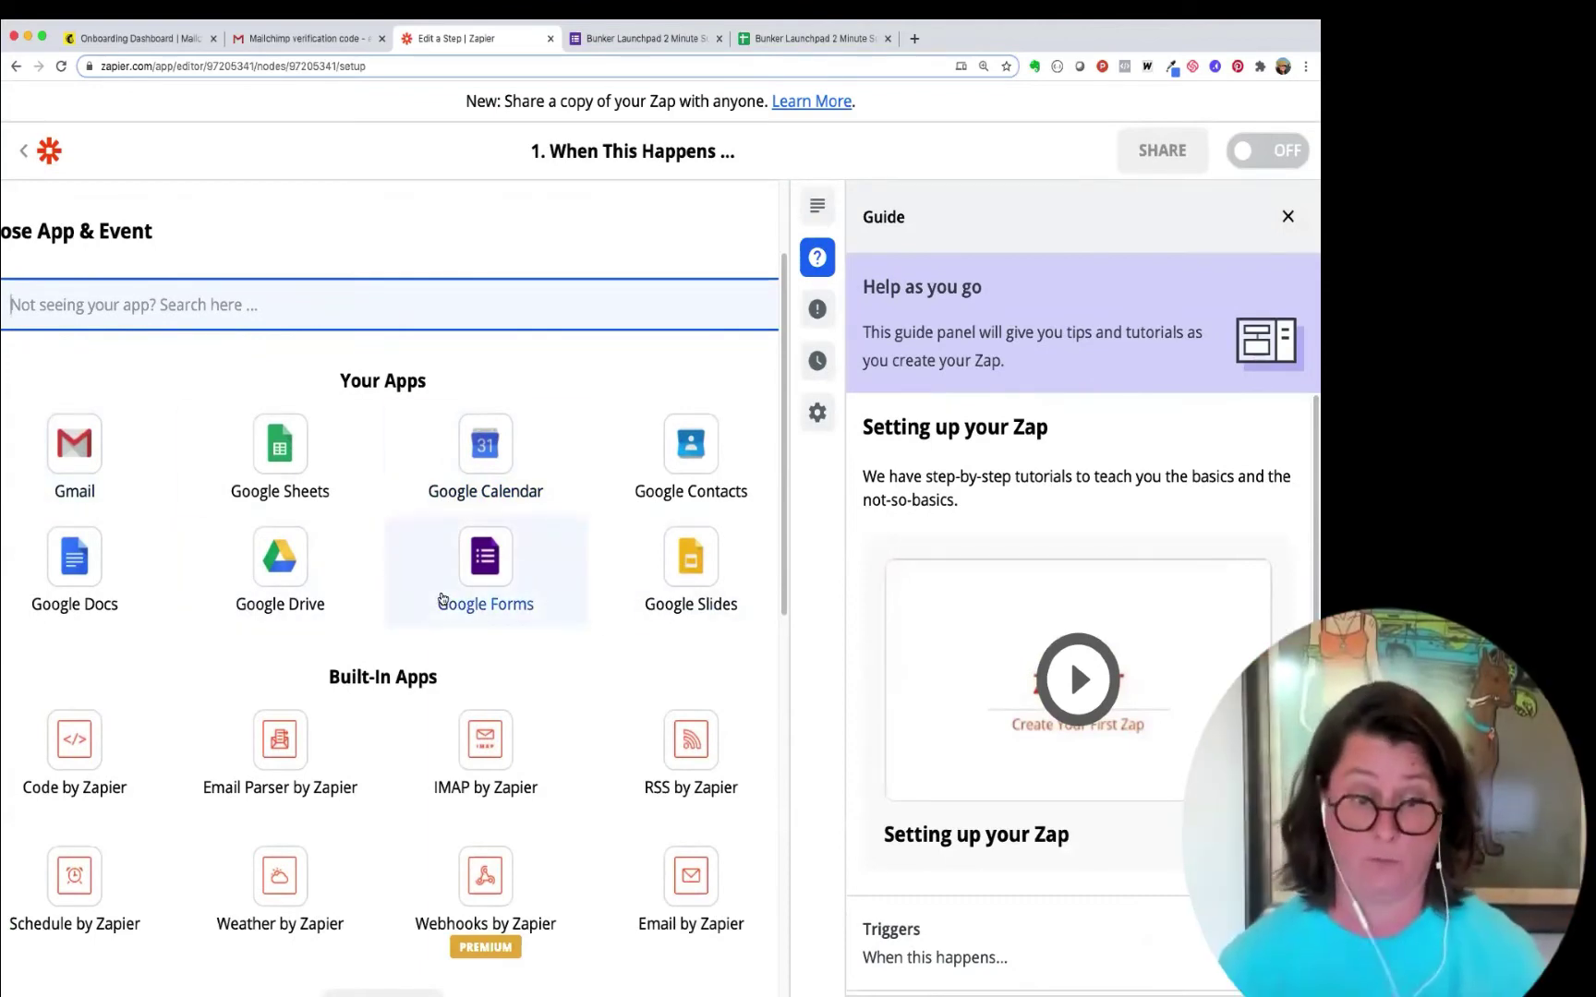
{"action": "scroll", "coordinate": [444, 595], "scroll_direction": "down", "scroll_amount": 3}
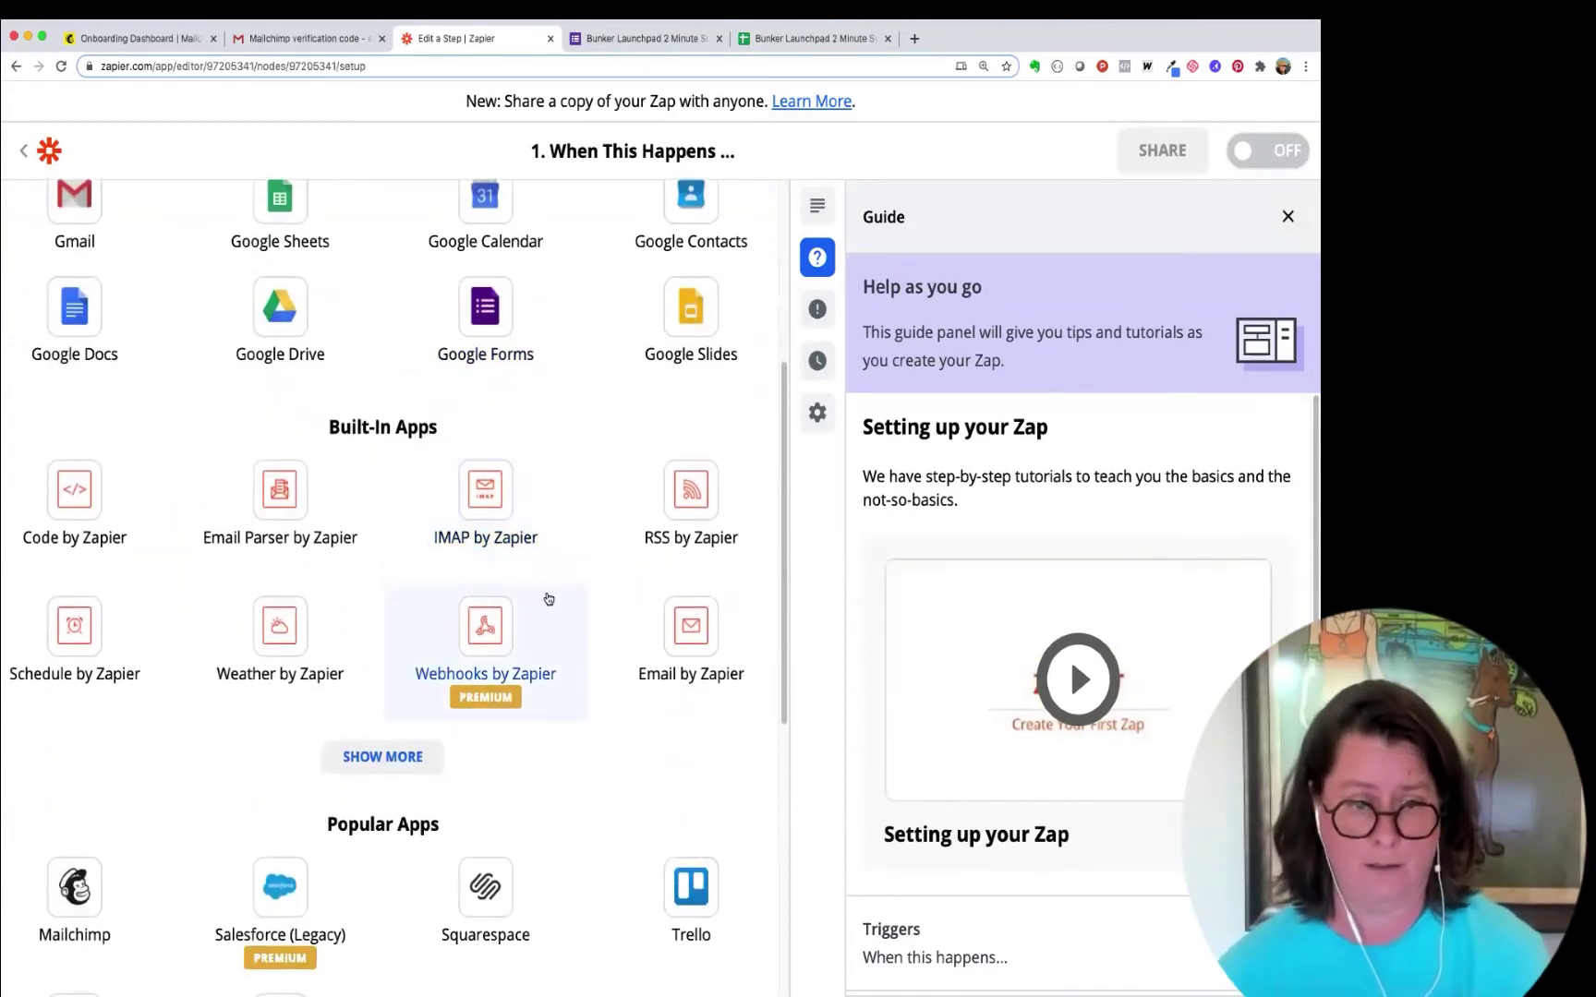
{"action": "scroll", "coordinate": [565, 597], "scroll_direction": "down", "scroll_amount": 3}
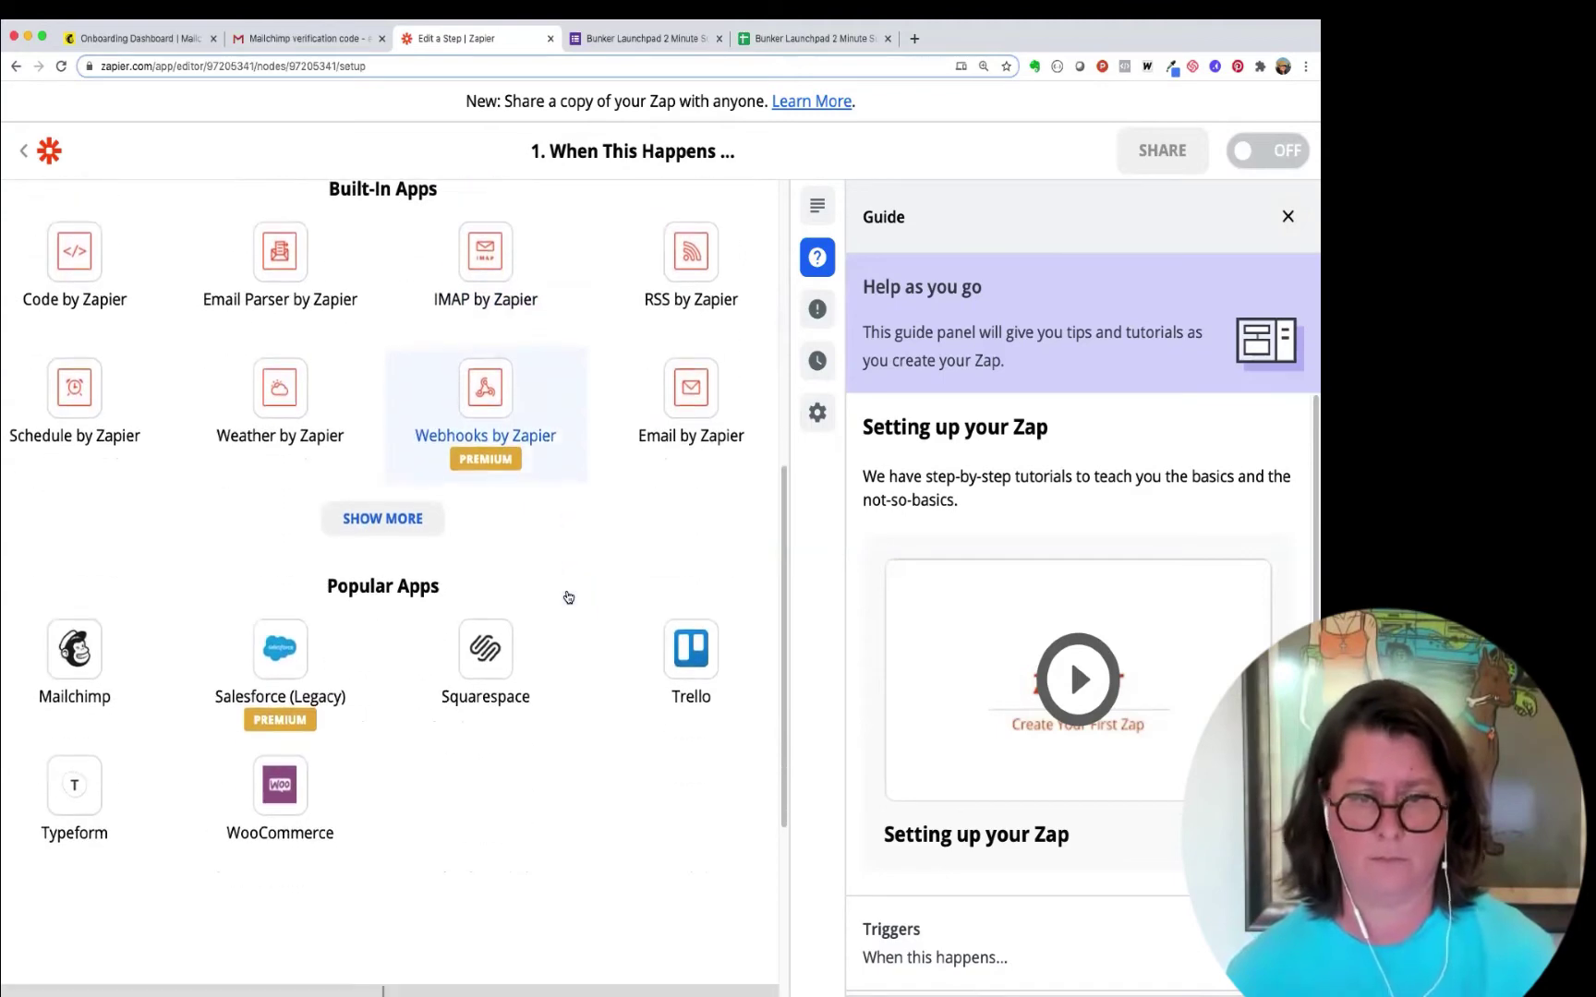
{"action": "scroll", "coordinate": [427, 651], "scroll_direction": "down", "scroll_amount": 2}
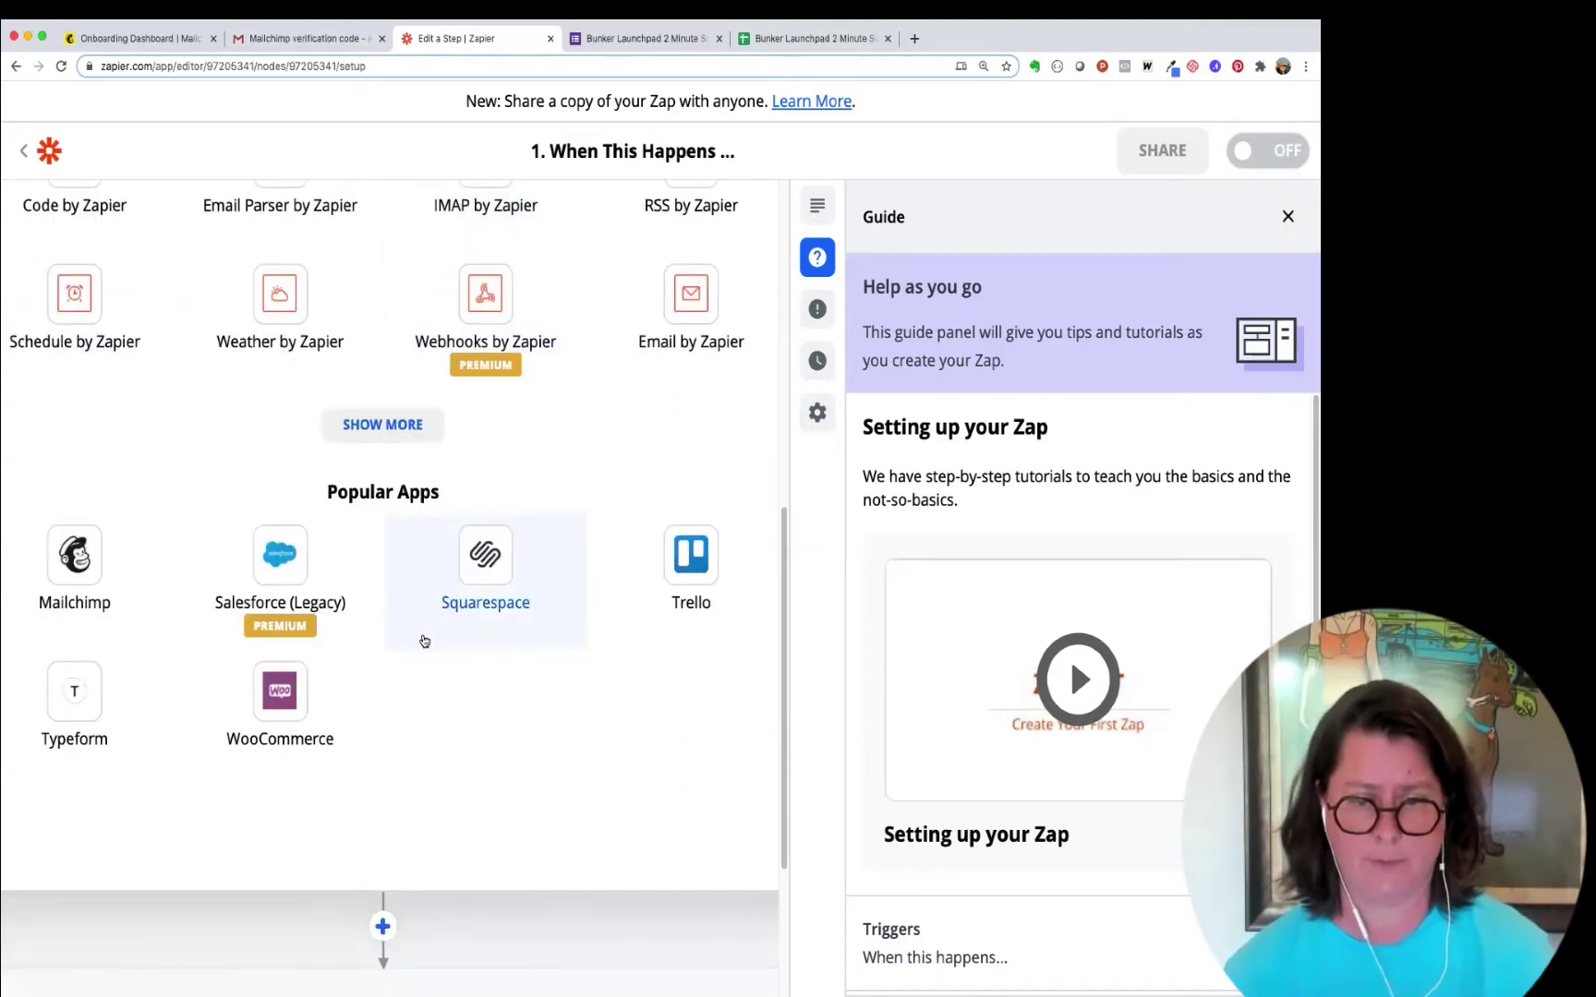
{"action": "scroll", "coordinate": [420, 699], "scroll_direction": "down", "scroll_amount": 3}
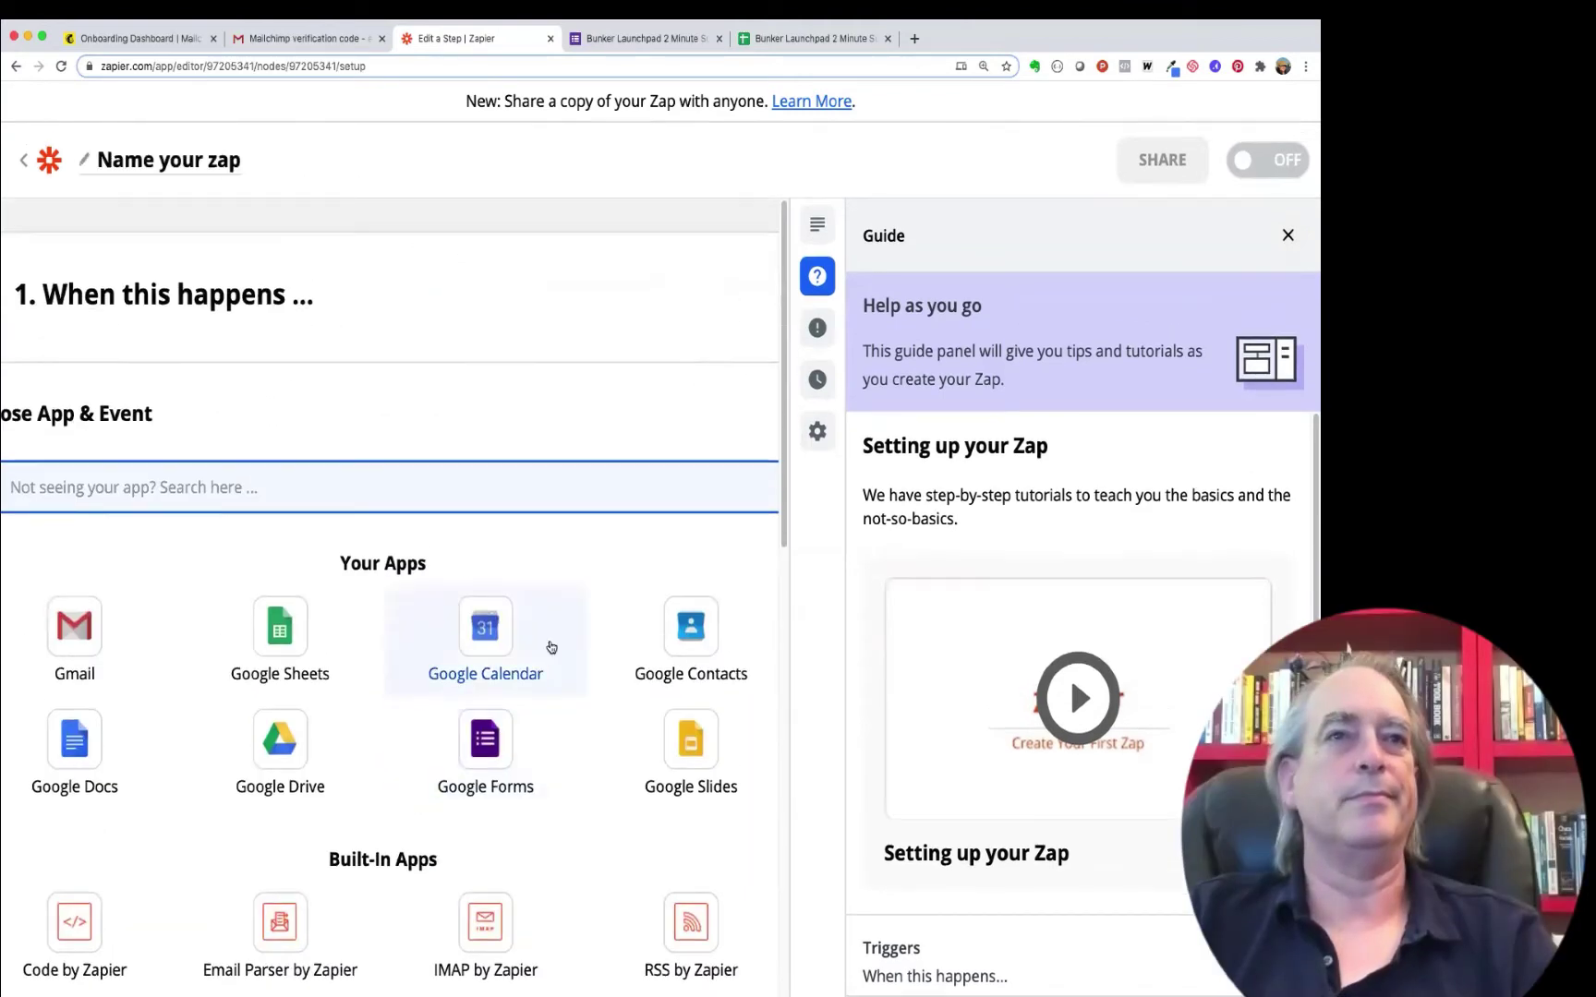
Step: Reduce the browser page zoom until the whole trigger setup of the Zap fits beside the guide
{"action": "left_click", "coordinate": [1304, 66]}
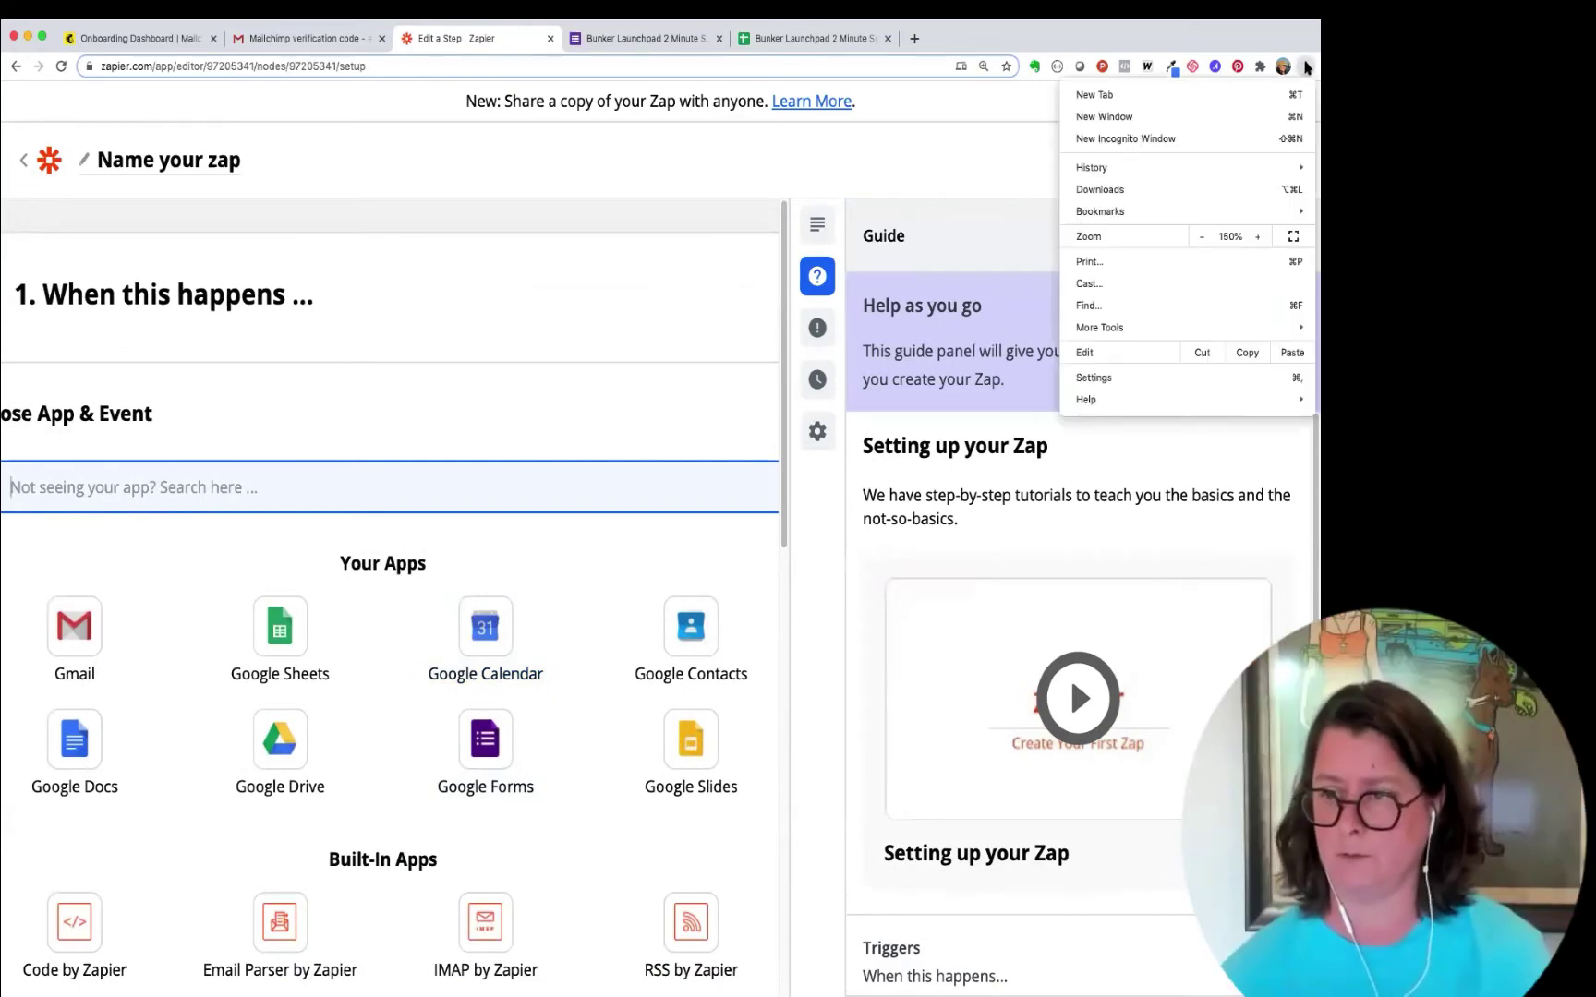
{"action": "left_click", "coordinate": [1202, 236]}
{"action": "left_click", "coordinate": [1201, 236]}
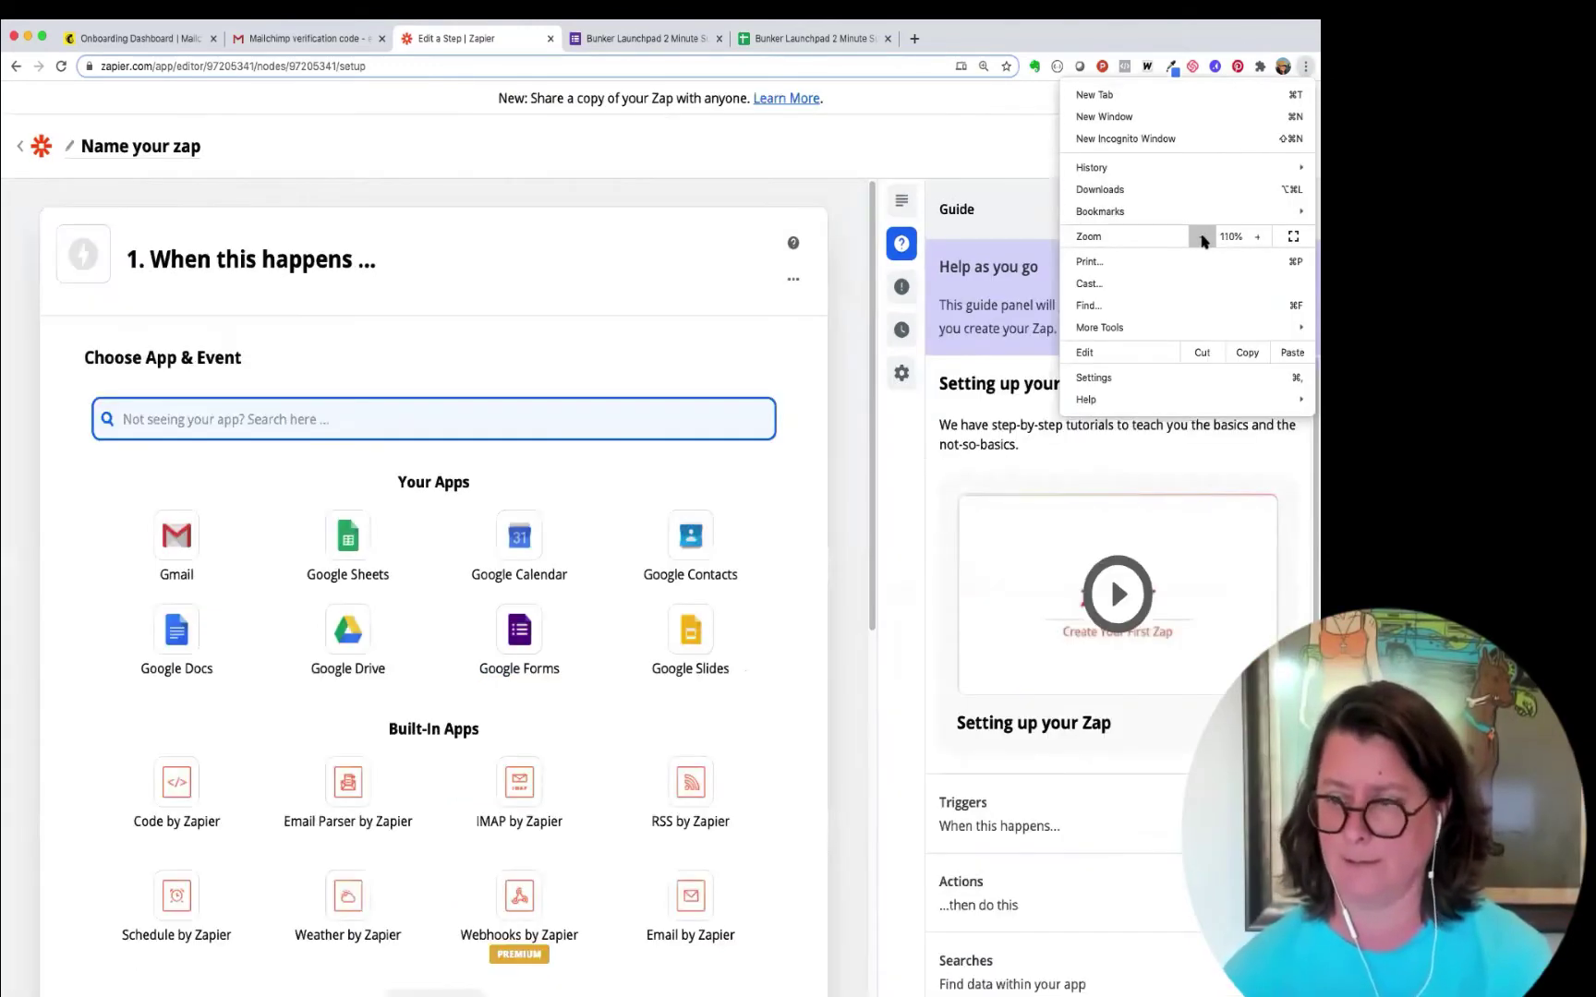
{"action": "left_click", "coordinate": [855, 317]}
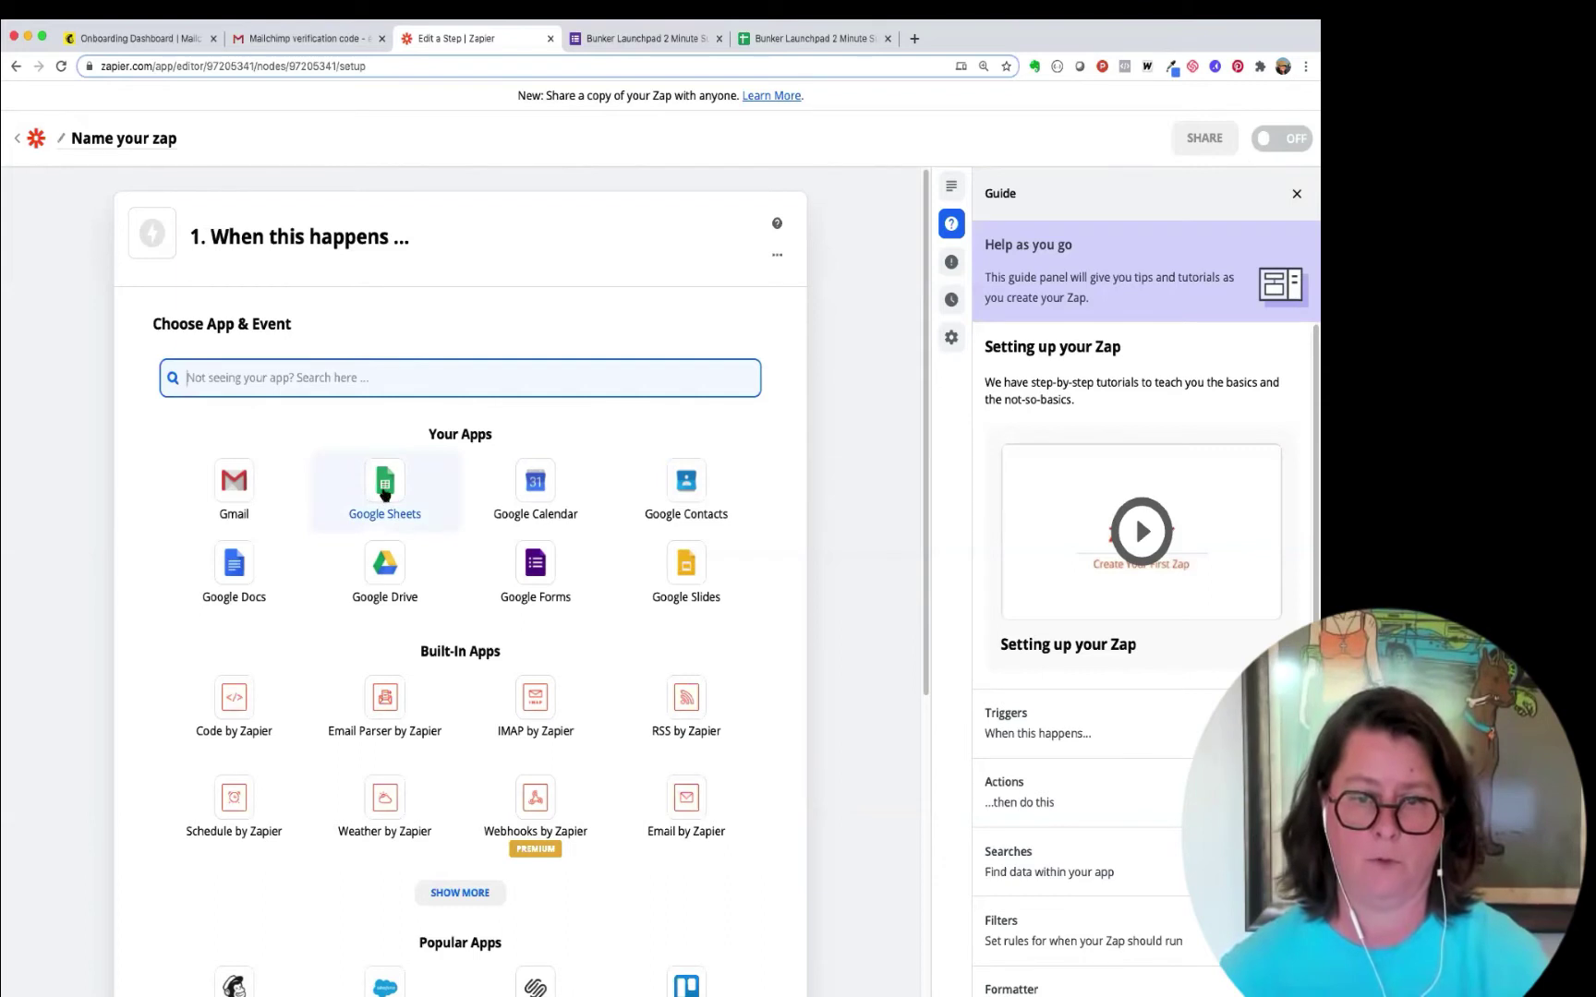
Step: Set the trigger to Google Sheets with the New or Updated Spreadsheet Row event and continue to account selection
{"action": "left_click", "coordinate": [383, 494]}
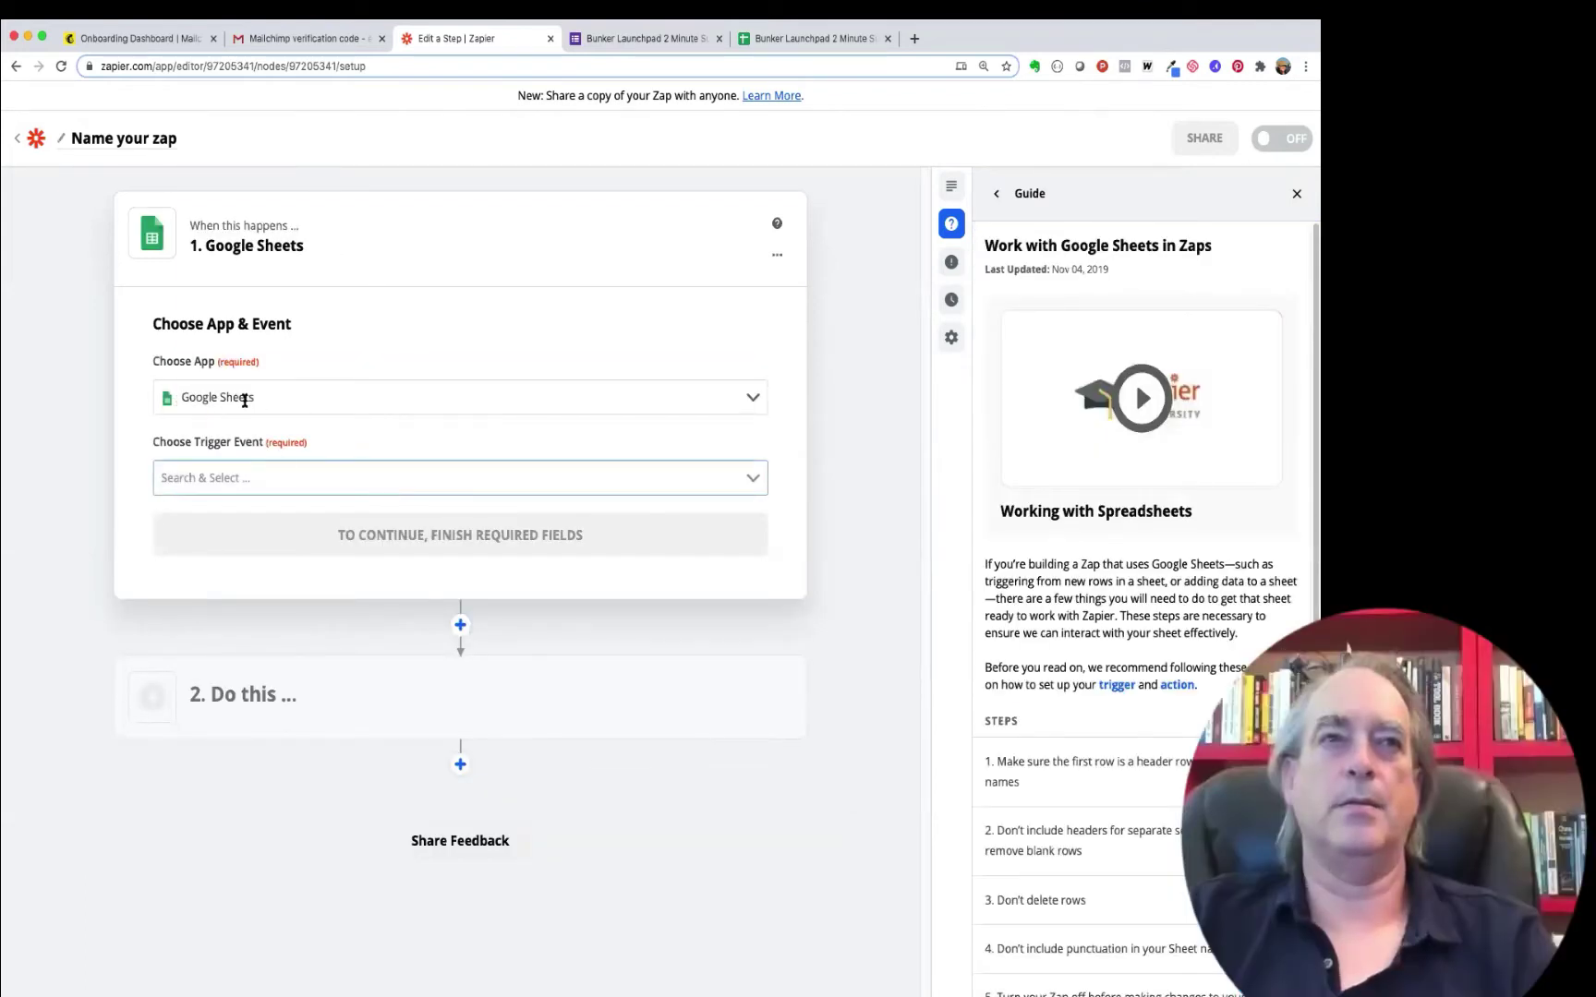
{"action": "left_click", "coordinate": [275, 477]}
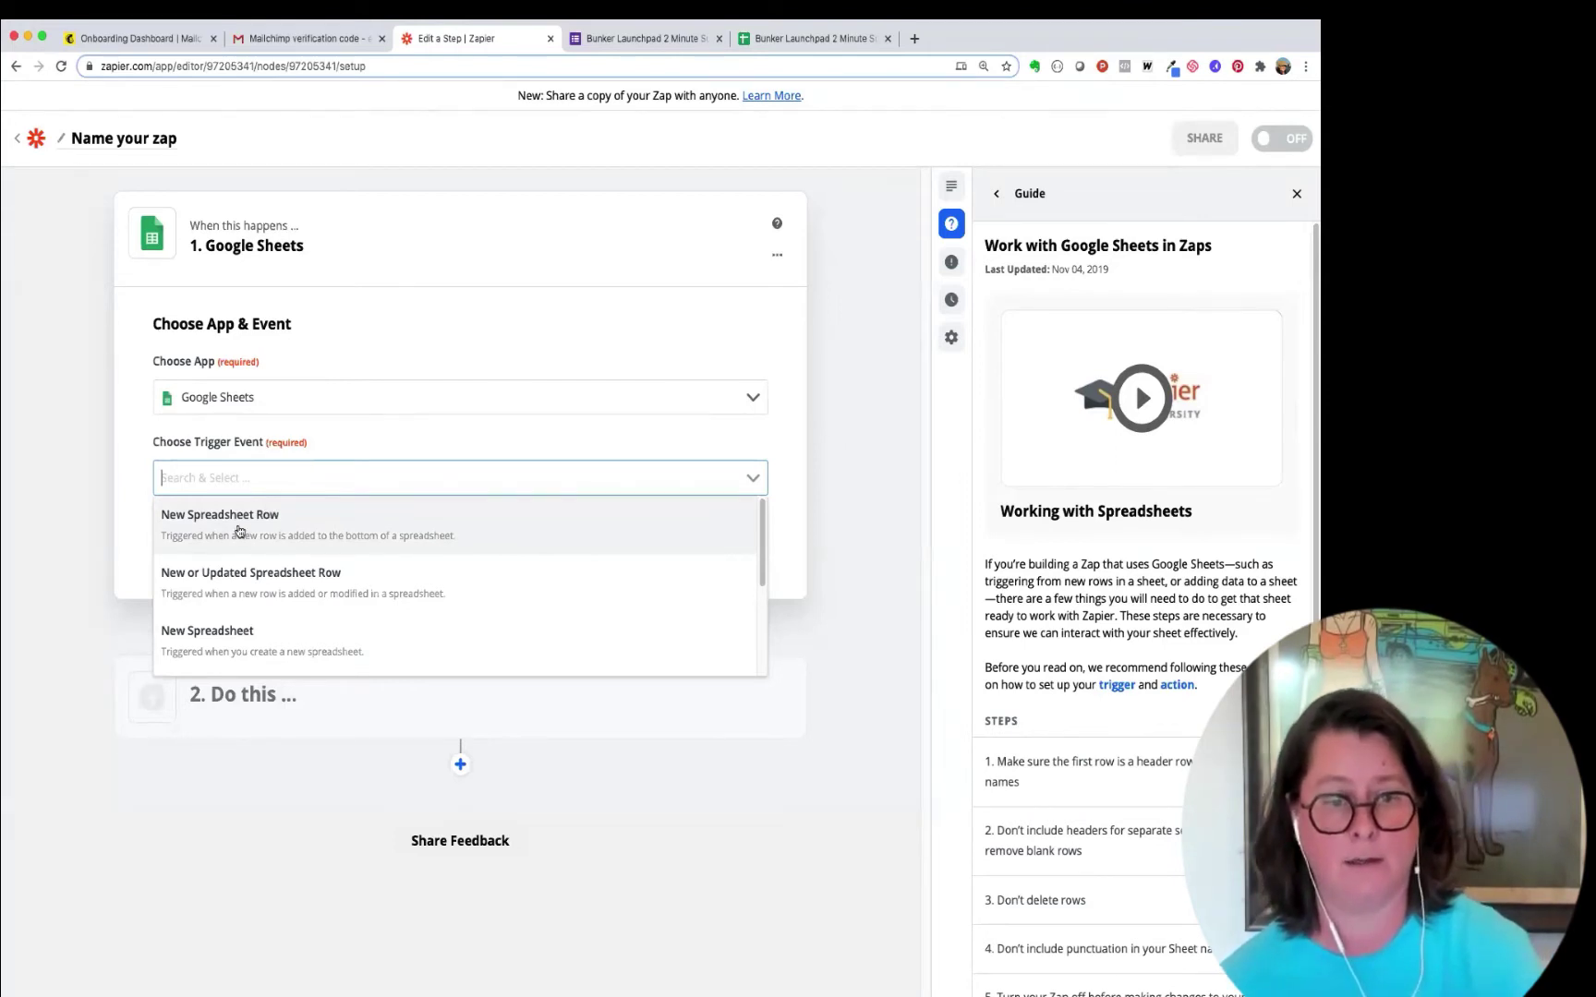
{"action": "left_click", "coordinate": [273, 586]}
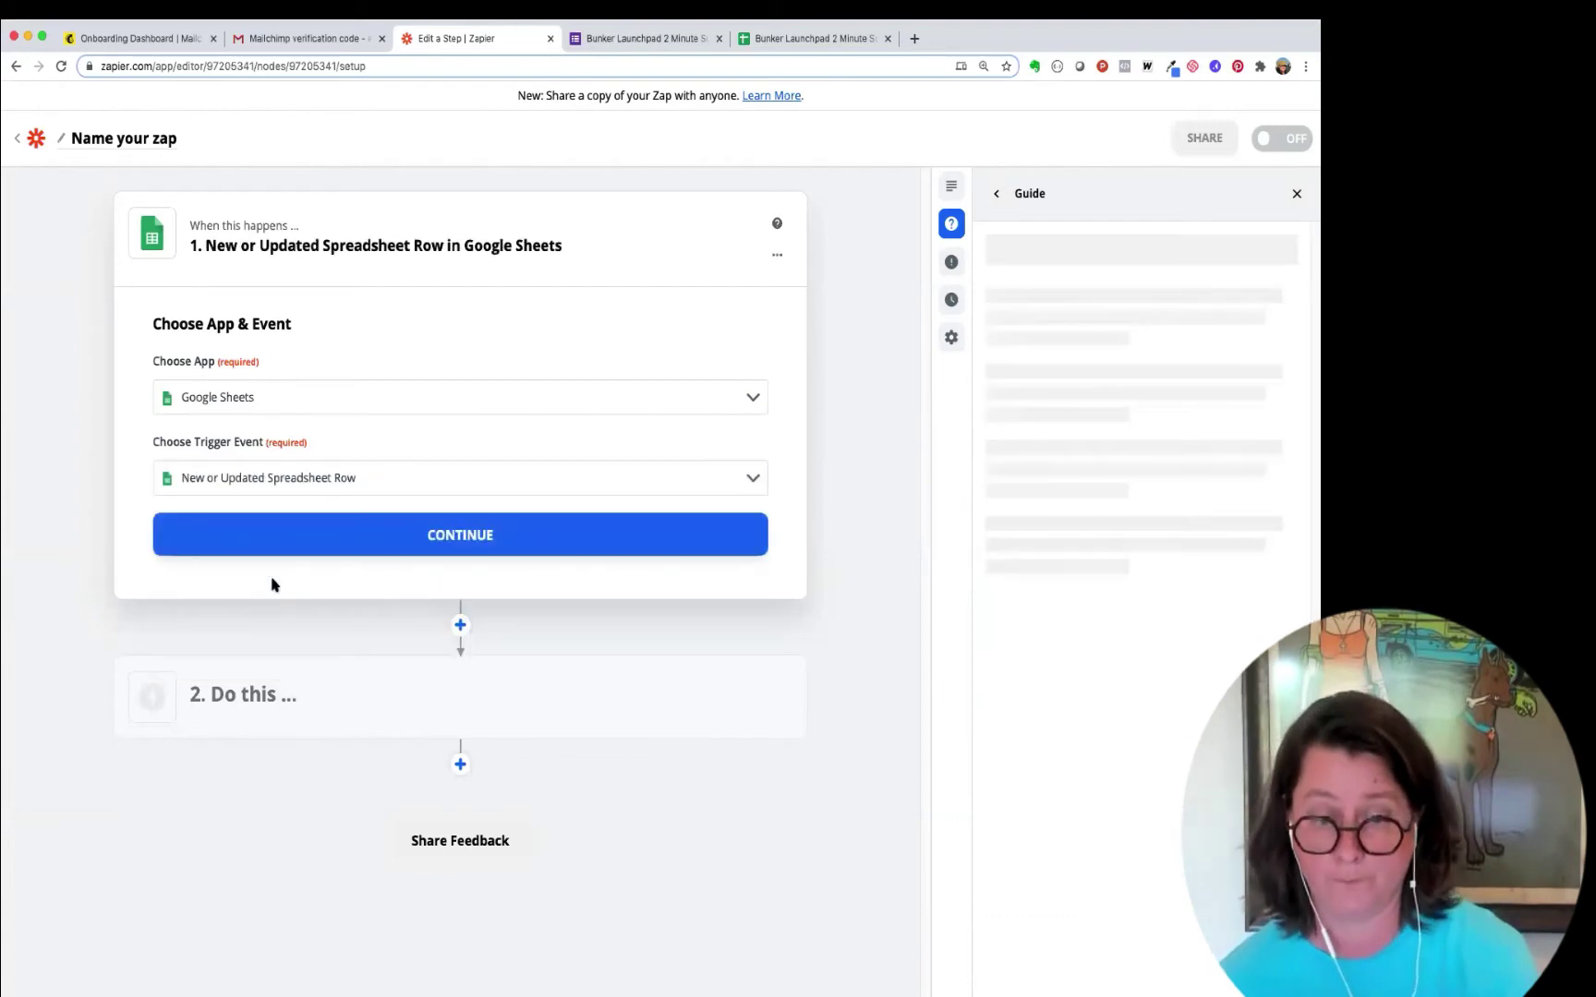
{"action": "left_click", "coordinate": [464, 547]}
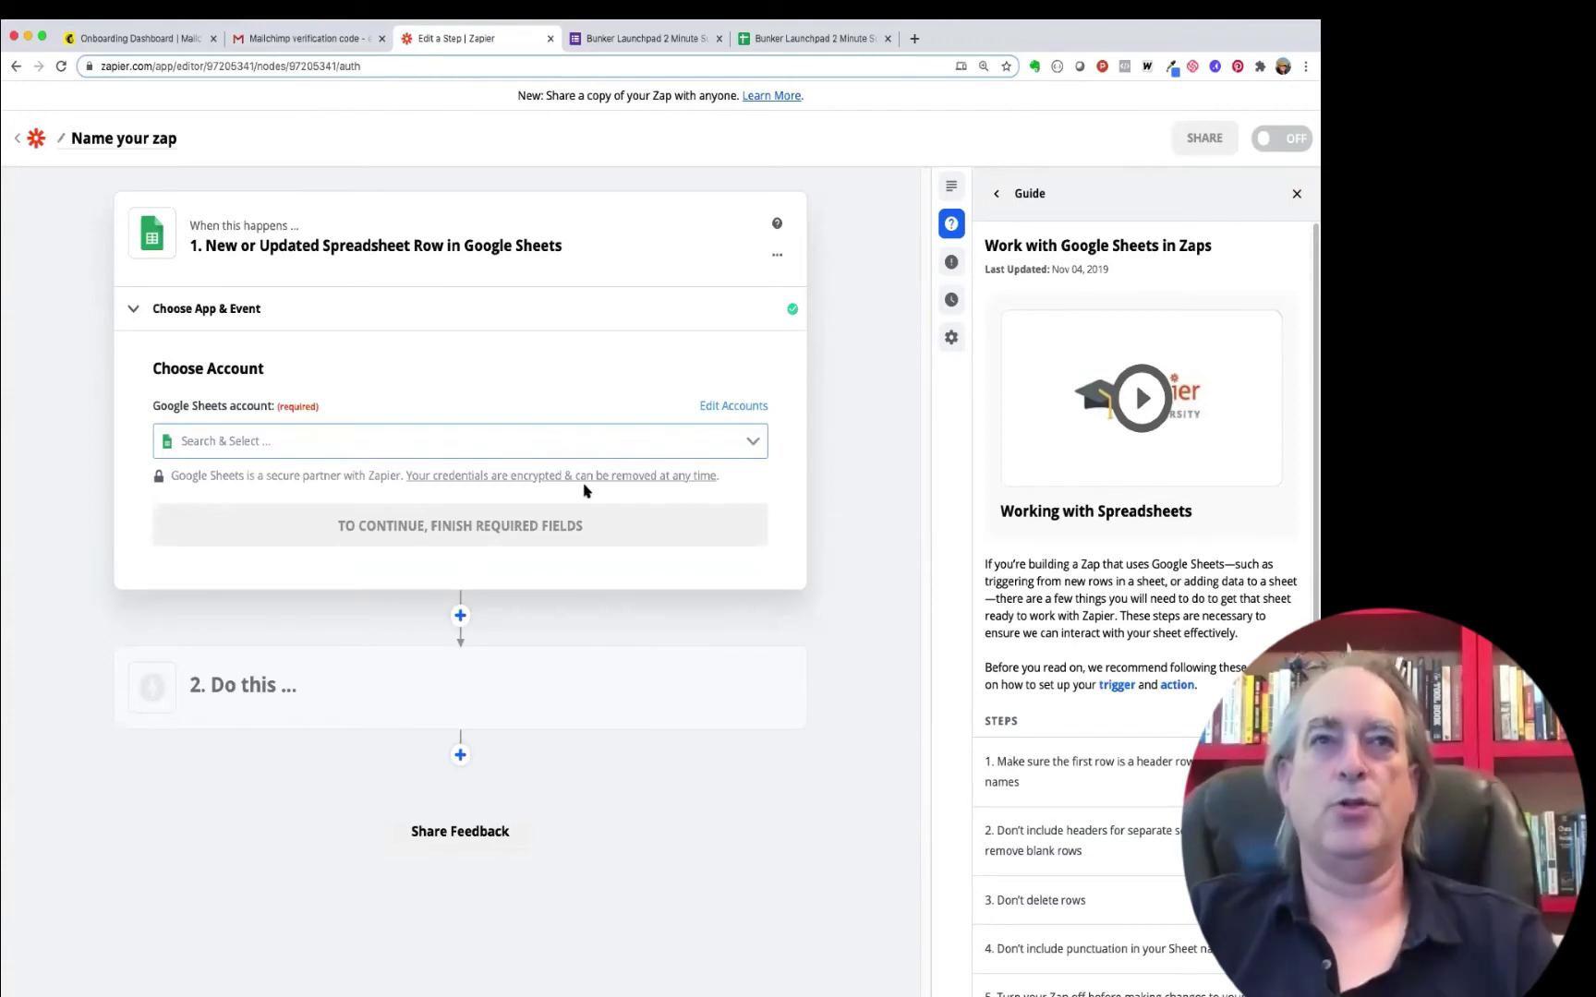
Step: Choose the owner's personal Google Sheets account, the second one in the list, for the trigger and continue to its spreadsheet settings
{"action": "left_click", "coordinate": [753, 442]}
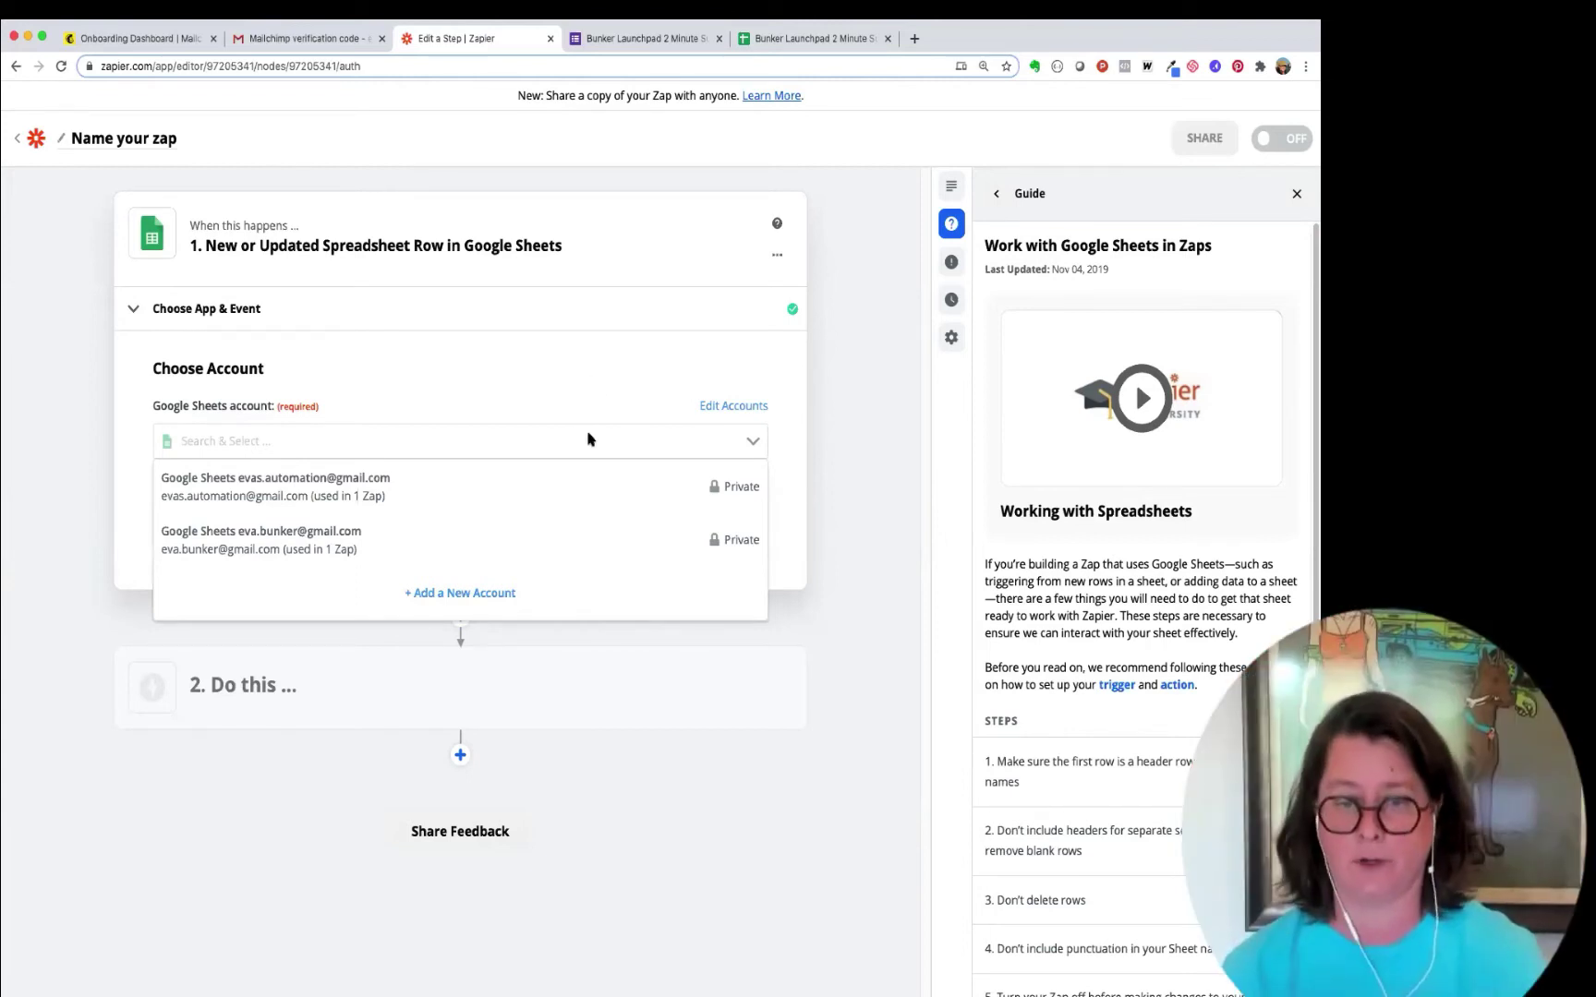
{"action": "left_click", "coordinate": [335, 537]}
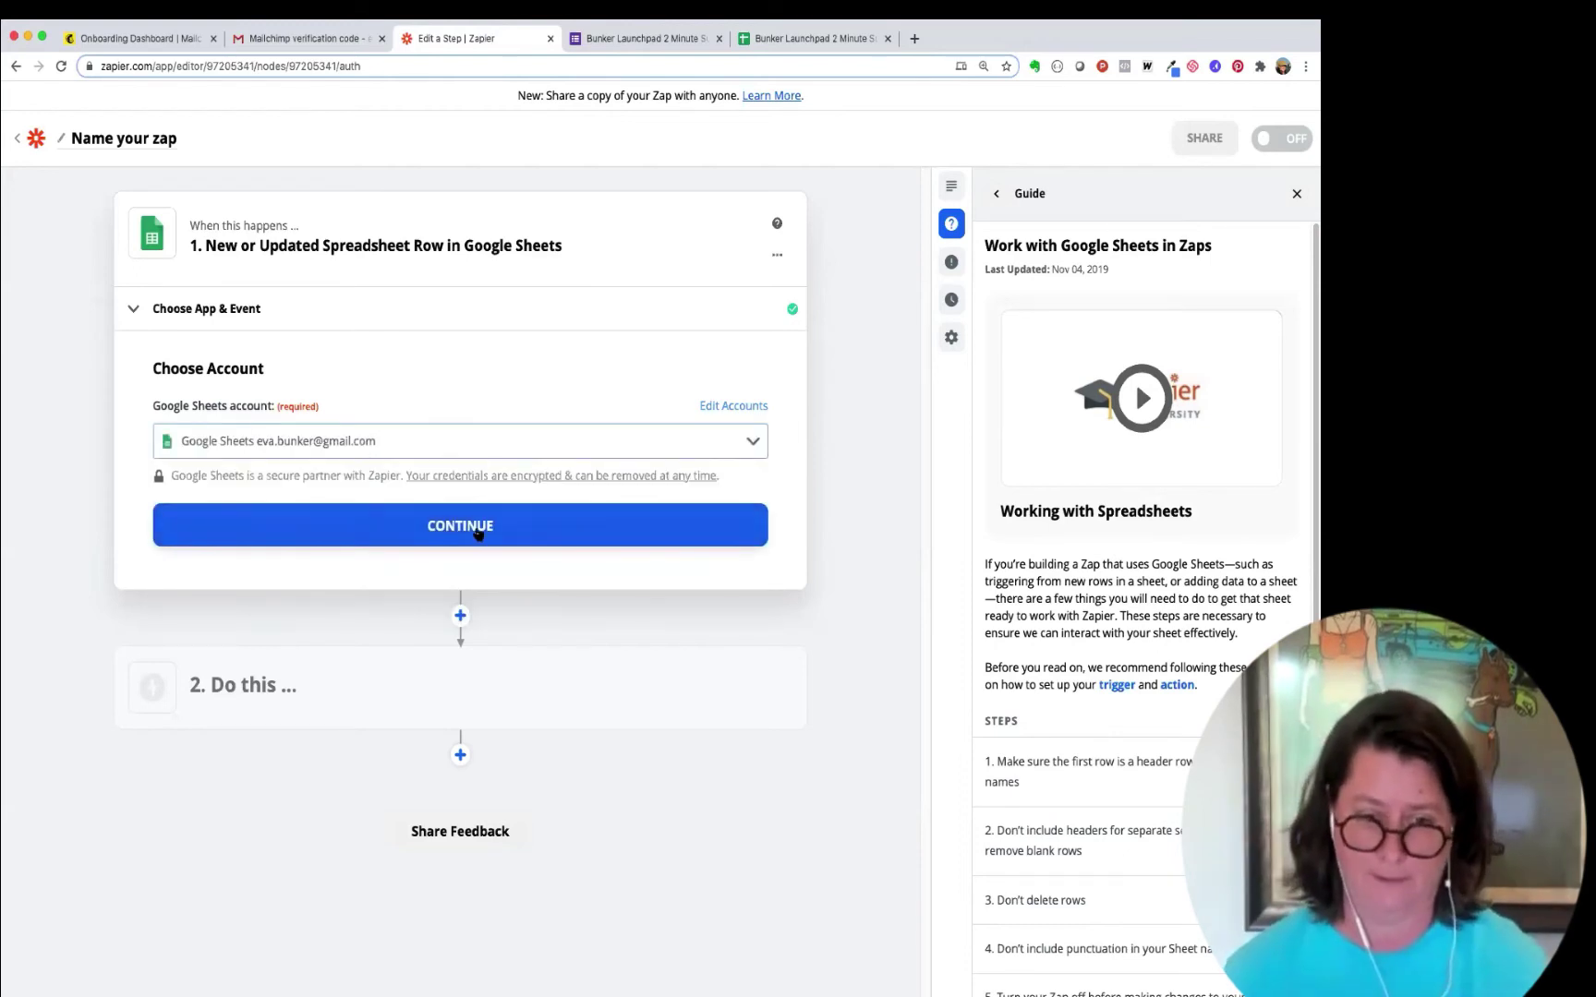
{"action": "left_click", "coordinate": [483, 528]}
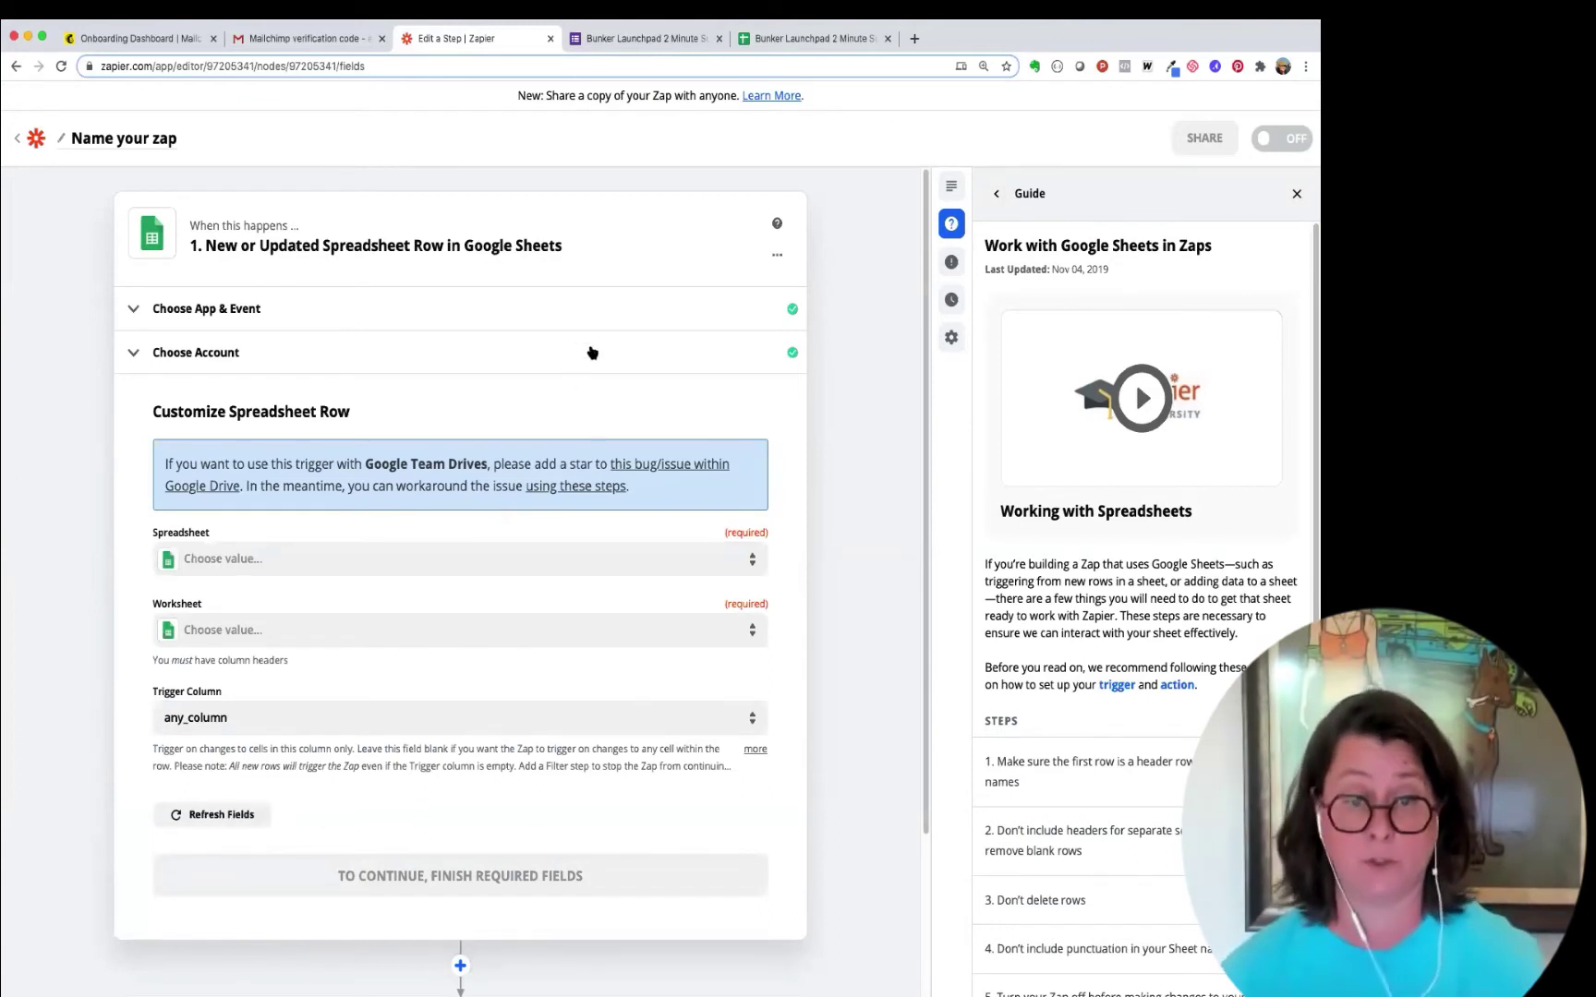
Step: Select the spreadsheet "Bunker Launchpad 2 Minute Survey - live (Responses)" and worksheet "Form Responses 1", and open the trigger column choice
{"action": "left_click", "coordinate": [247, 565]}
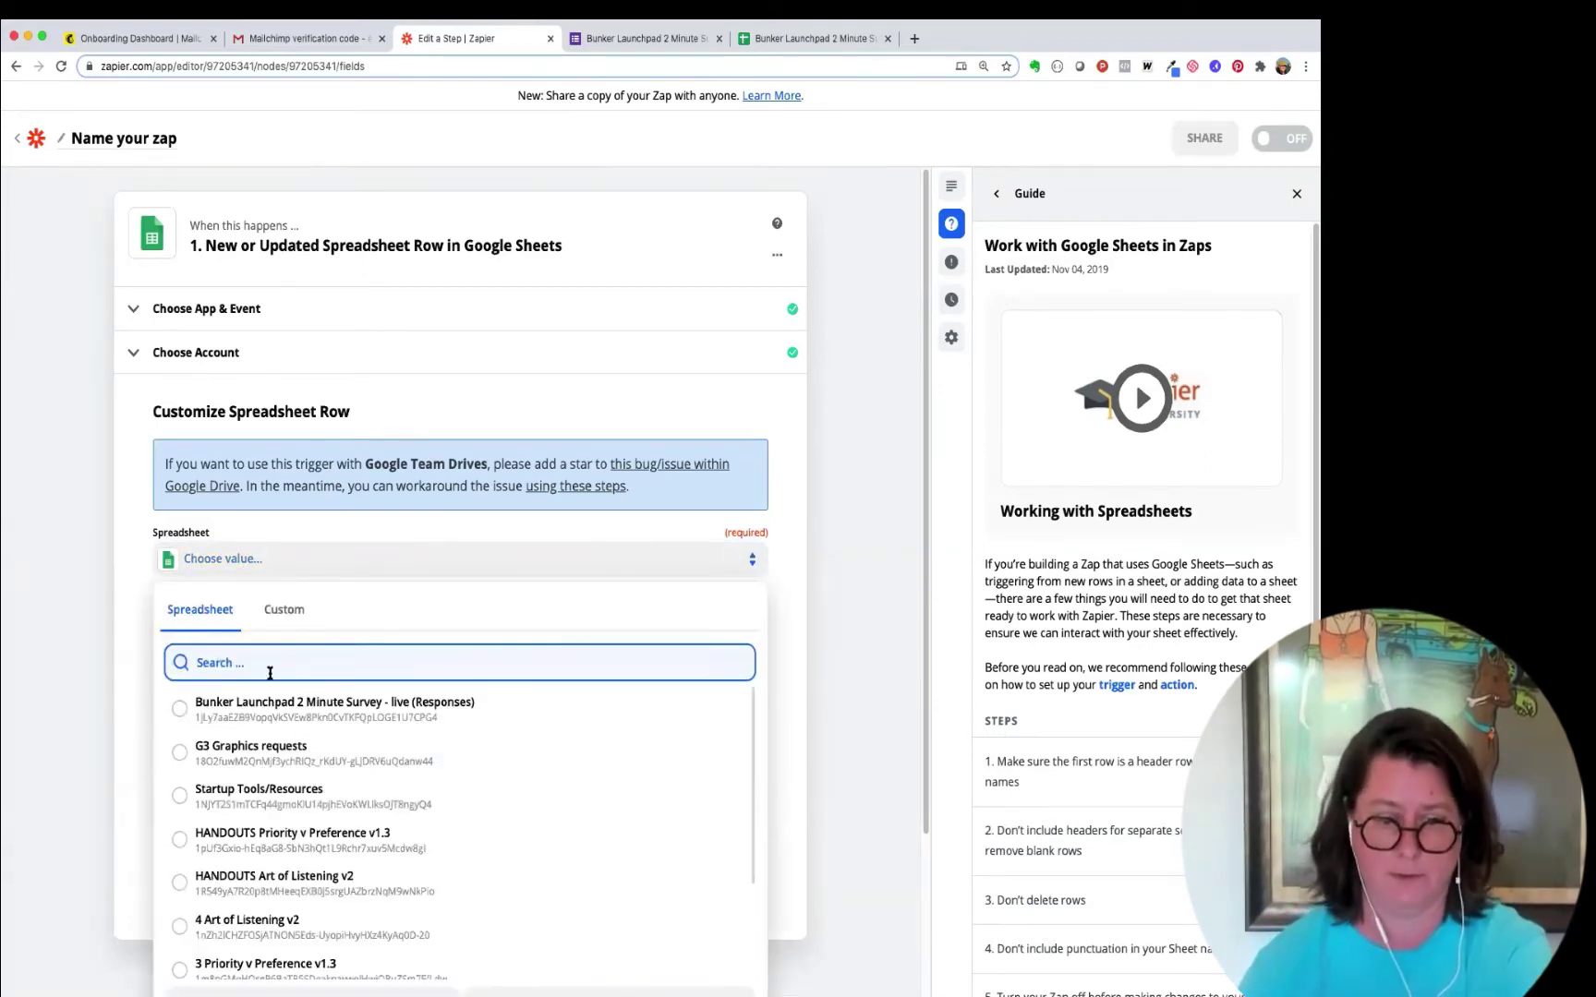
{"action": "left_click", "coordinate": [180, 711]}
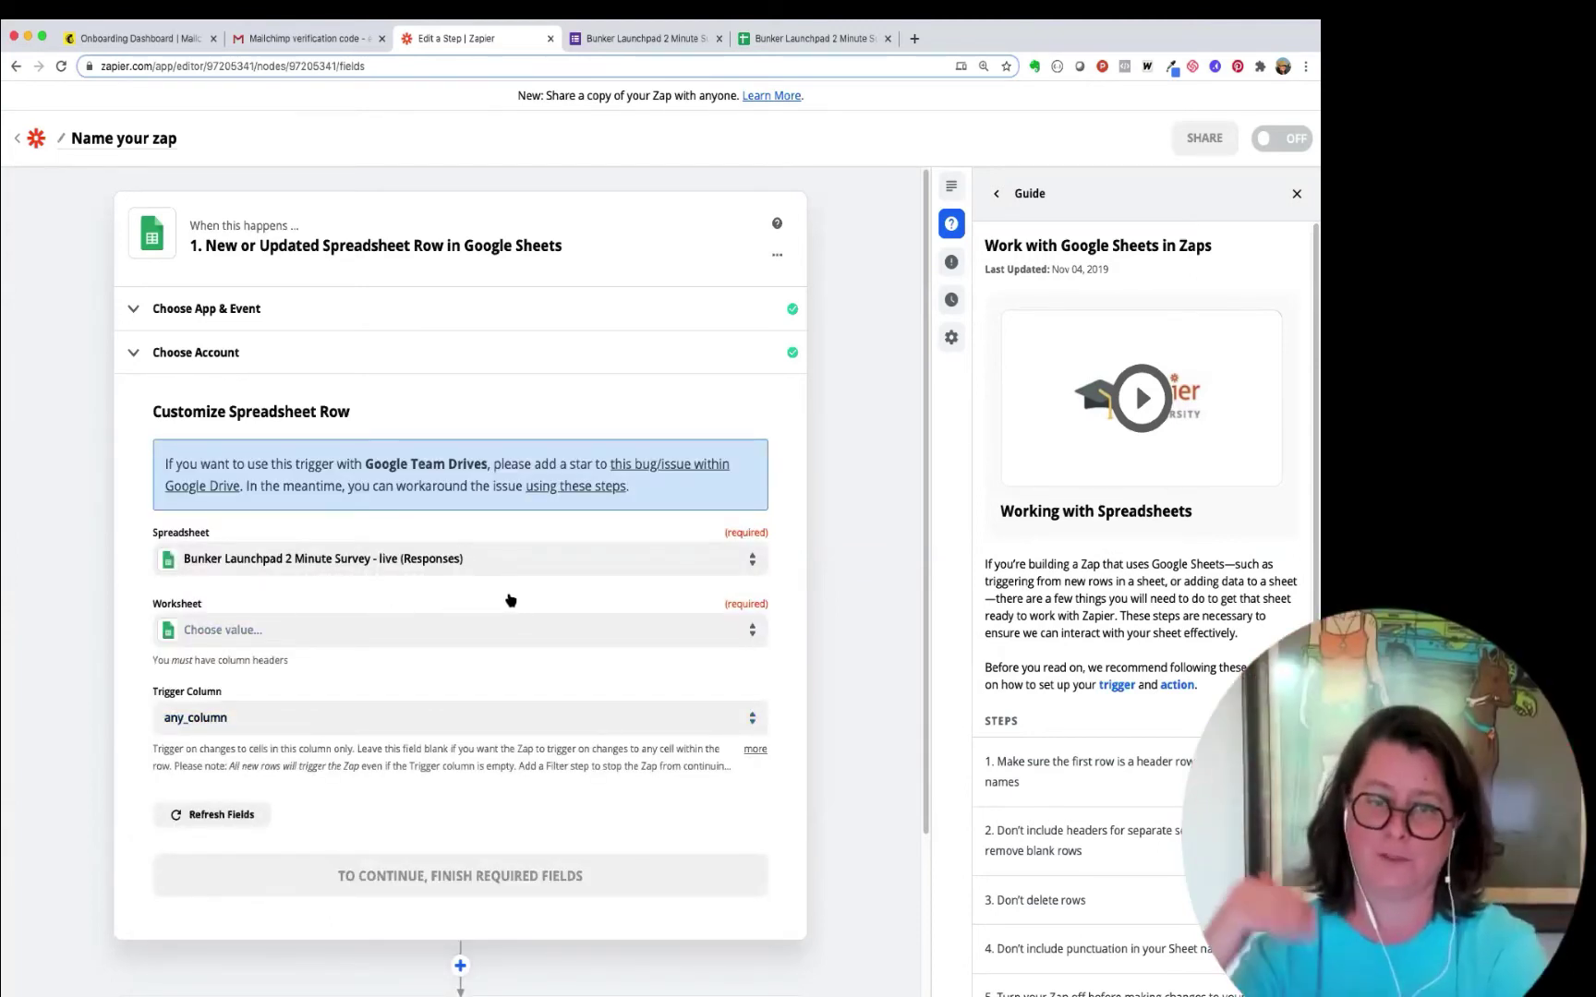
{"action": "left_click", "coordinate": [249, 633]}
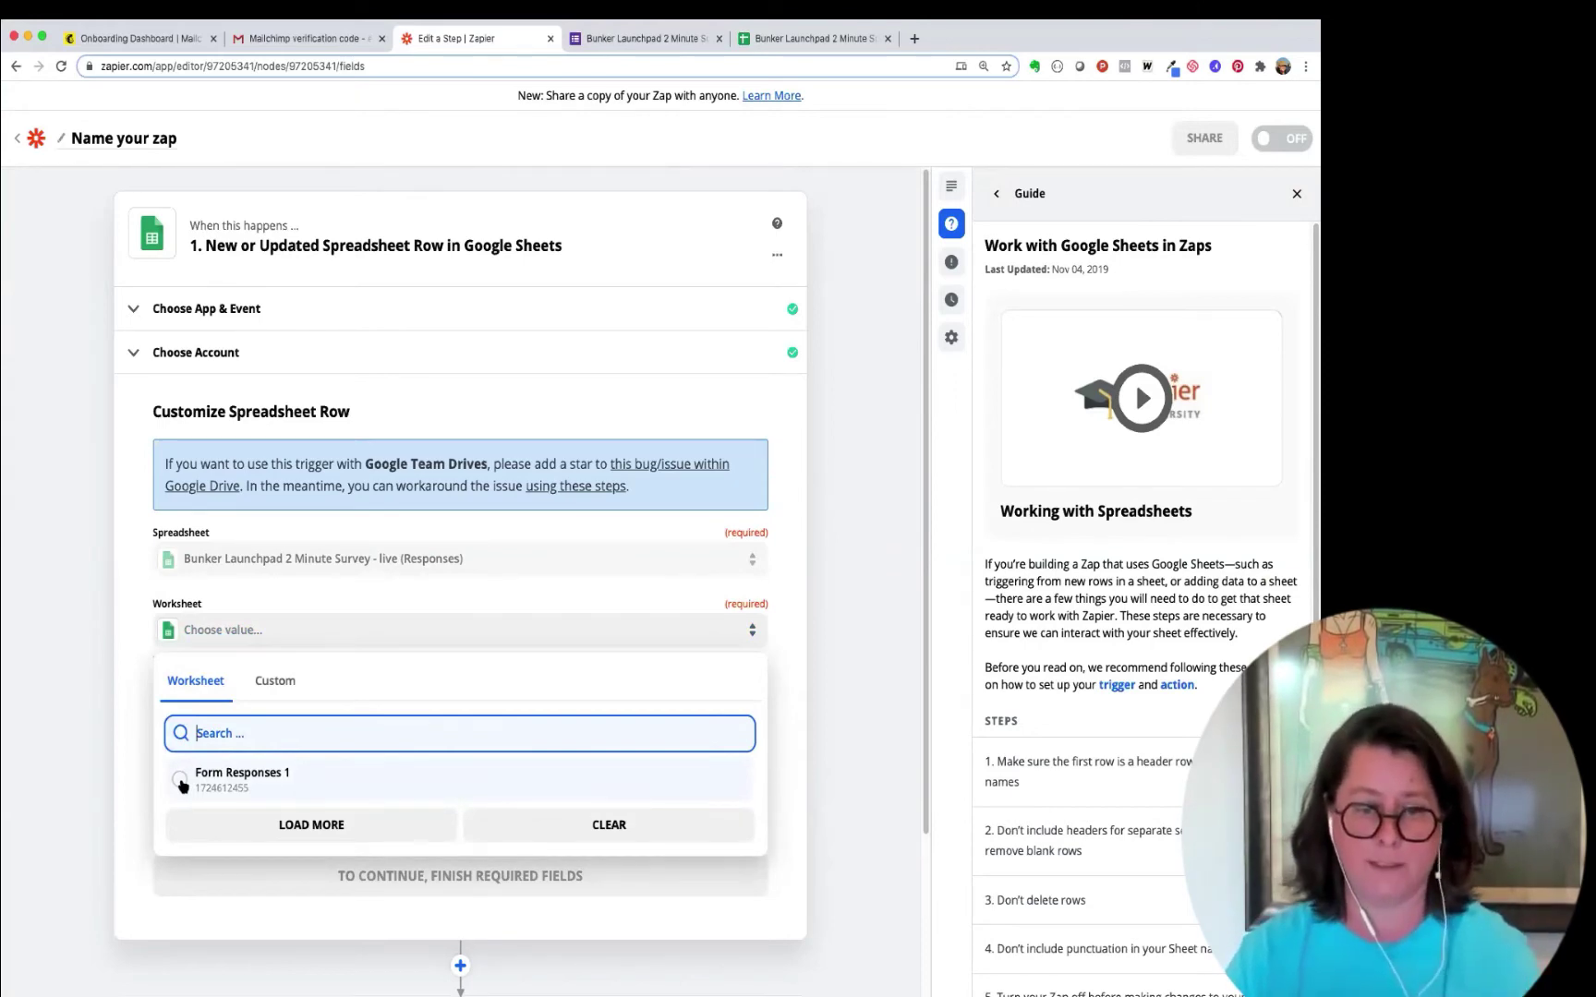
{"action": "left_click", "coordinate": [182, 786]}
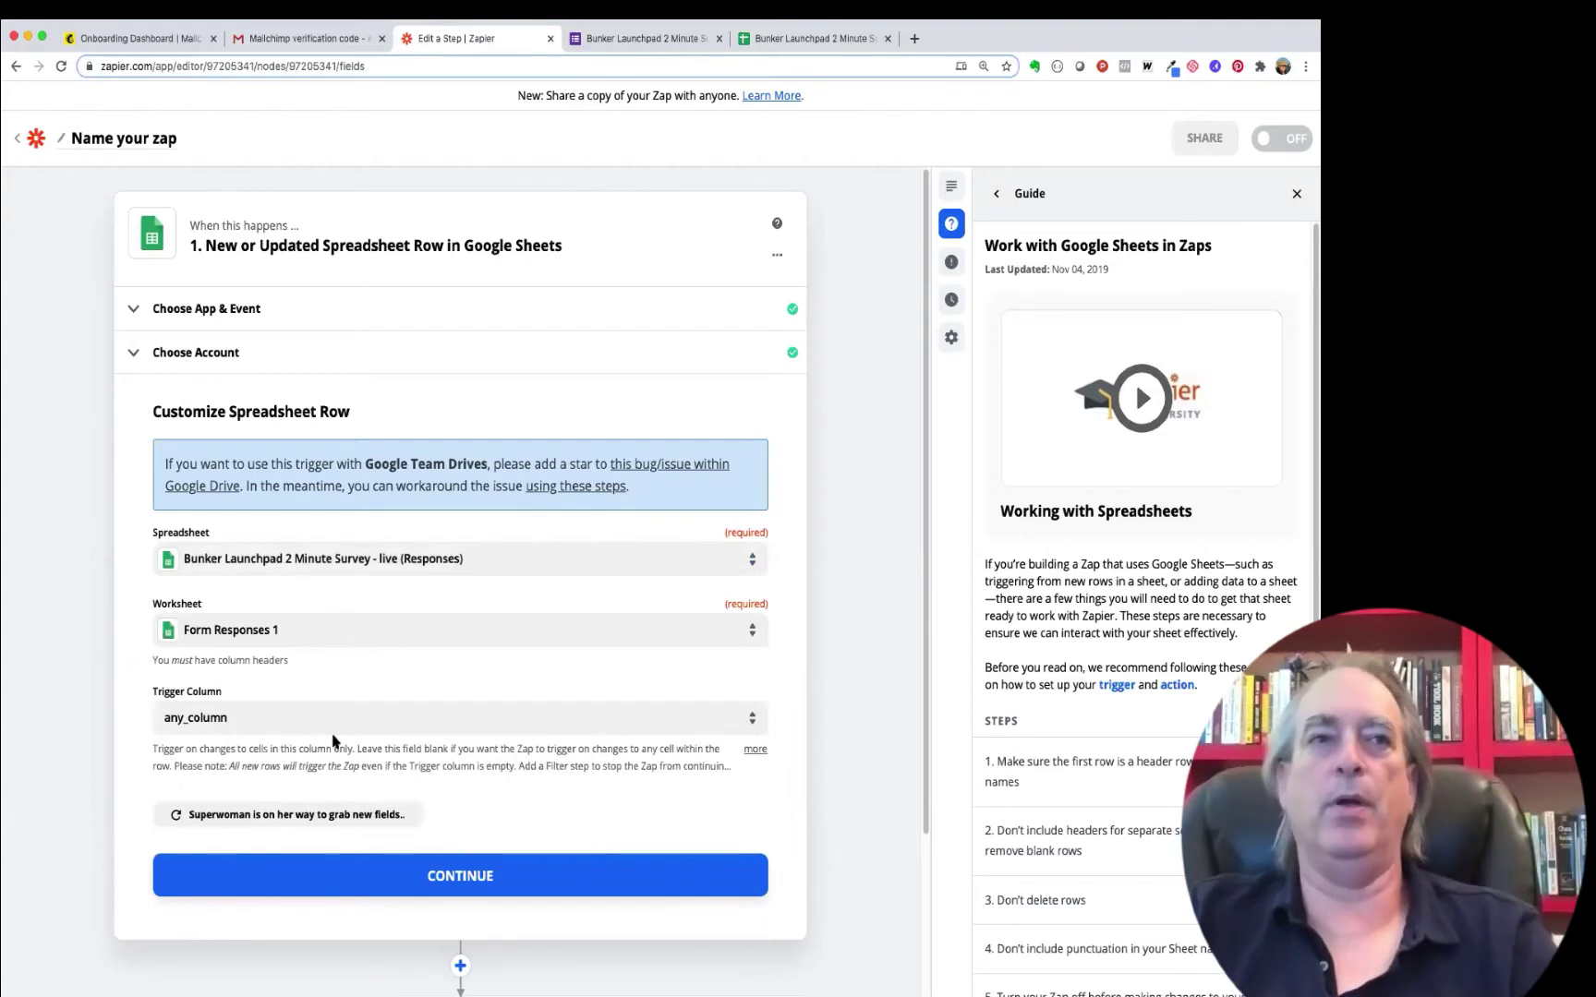
{"action": "left_click", "coordinate": [255, 691]}
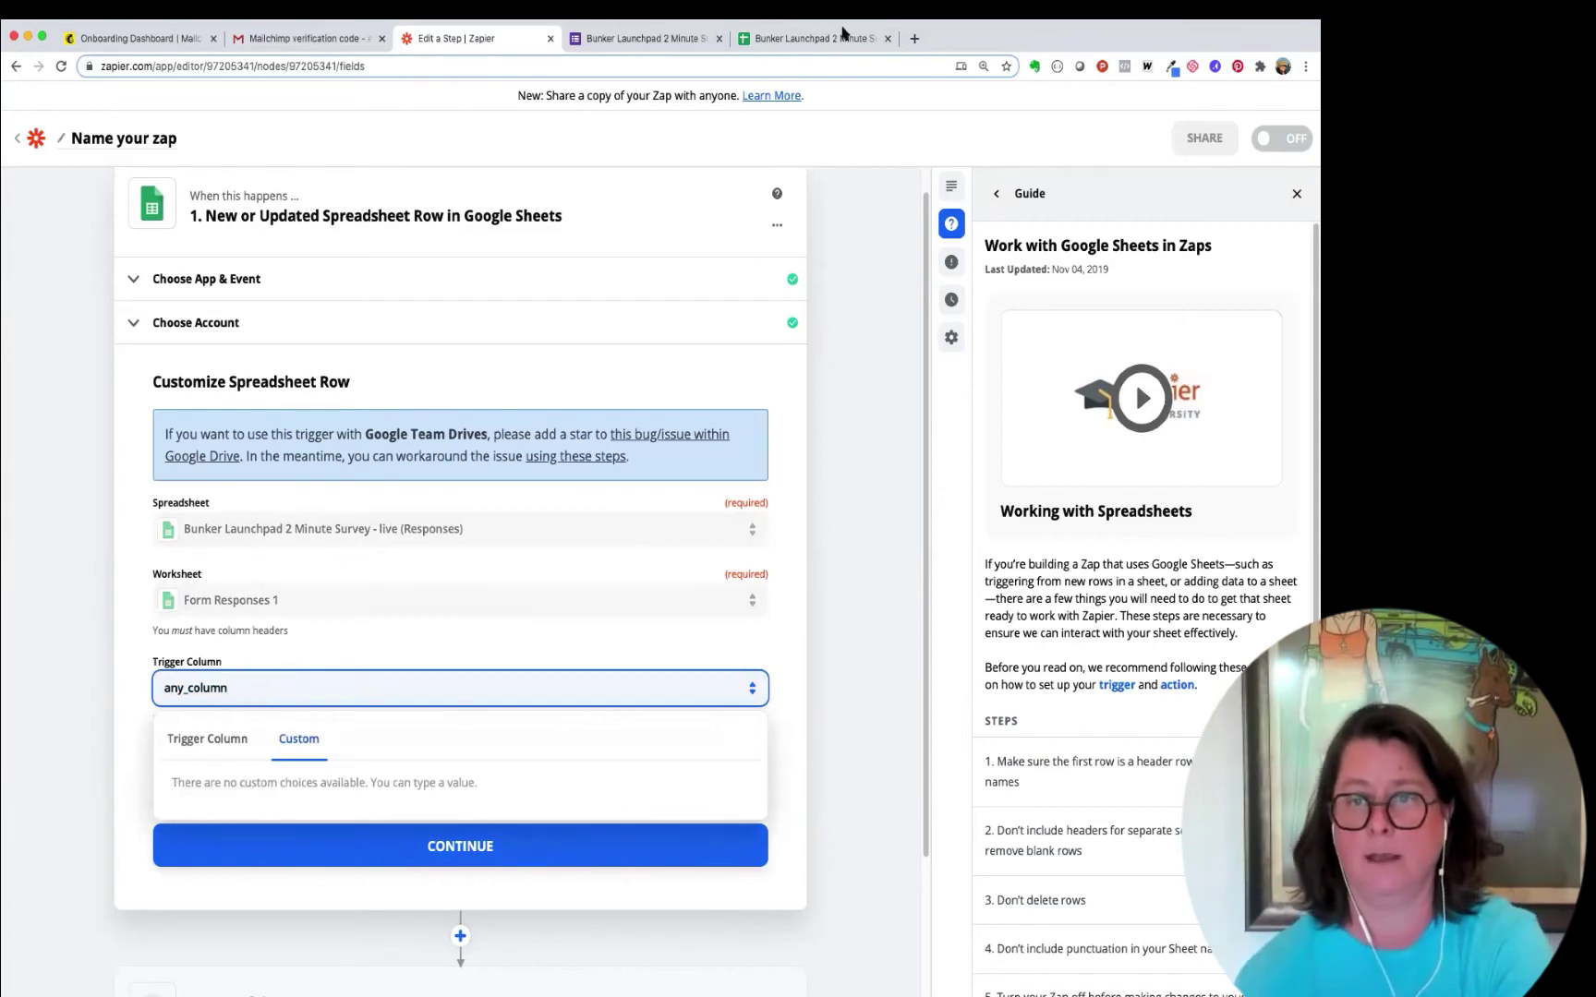
Step: Switch to the response sheet in Google Sheets and try to reveal the hidden column between E and G
{"action": "left_click", "coordinate": [810, 42]}
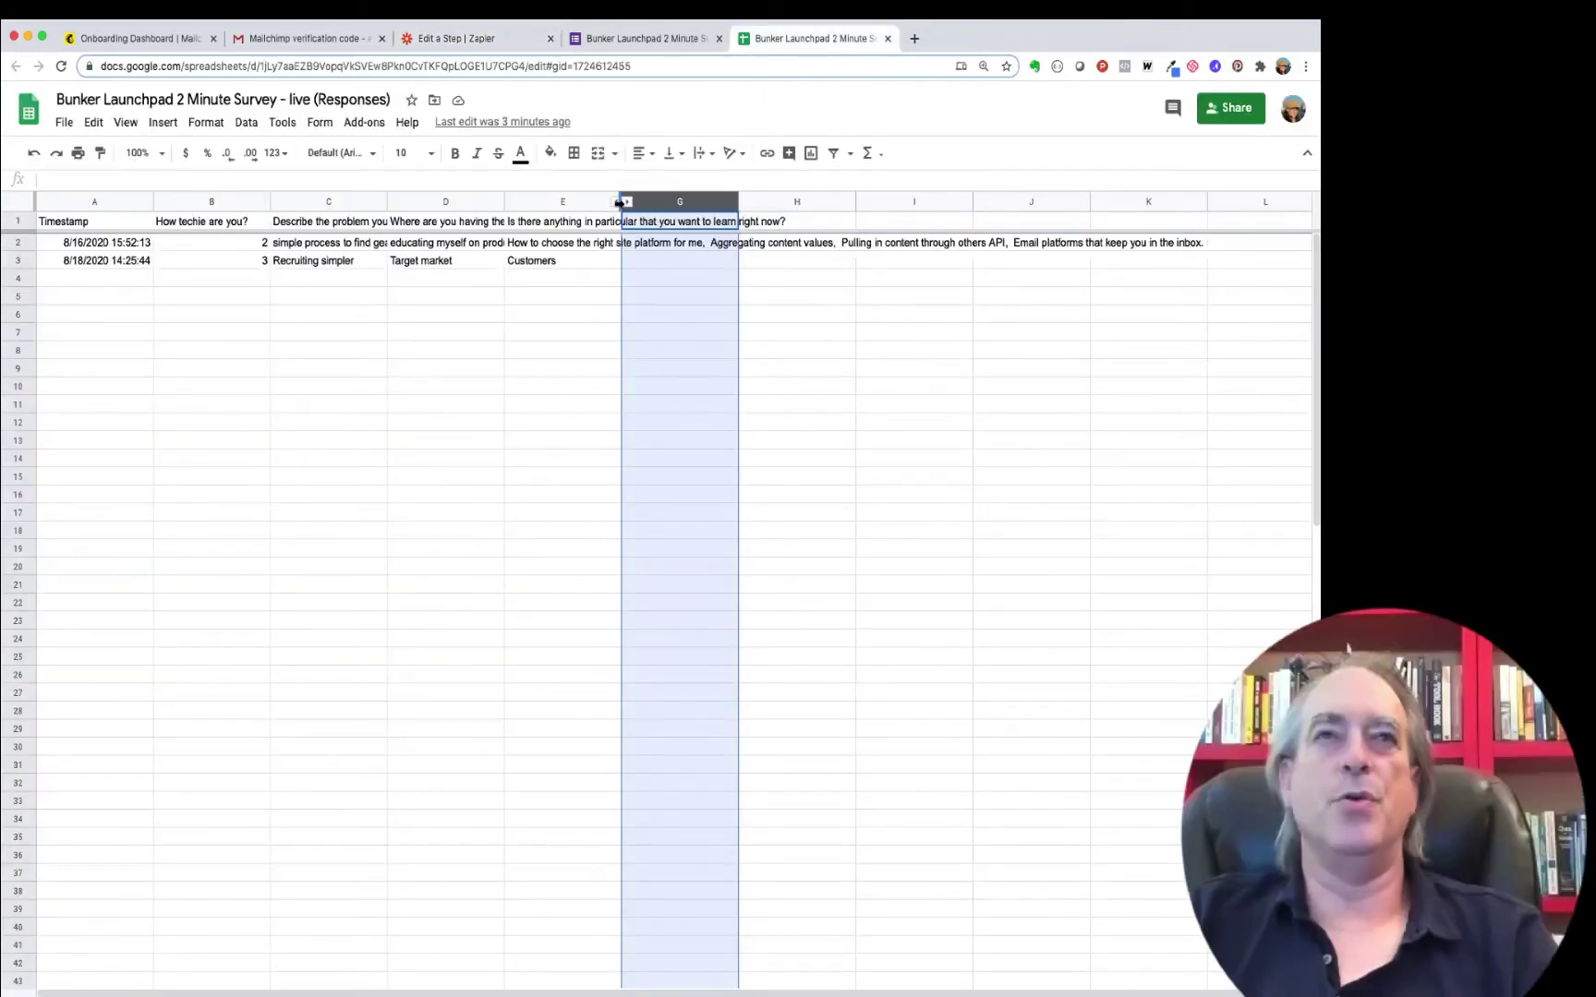
{"action": "left_click_drag", "start_coordinate": [624, 204], "coordinate": [625, 203]}
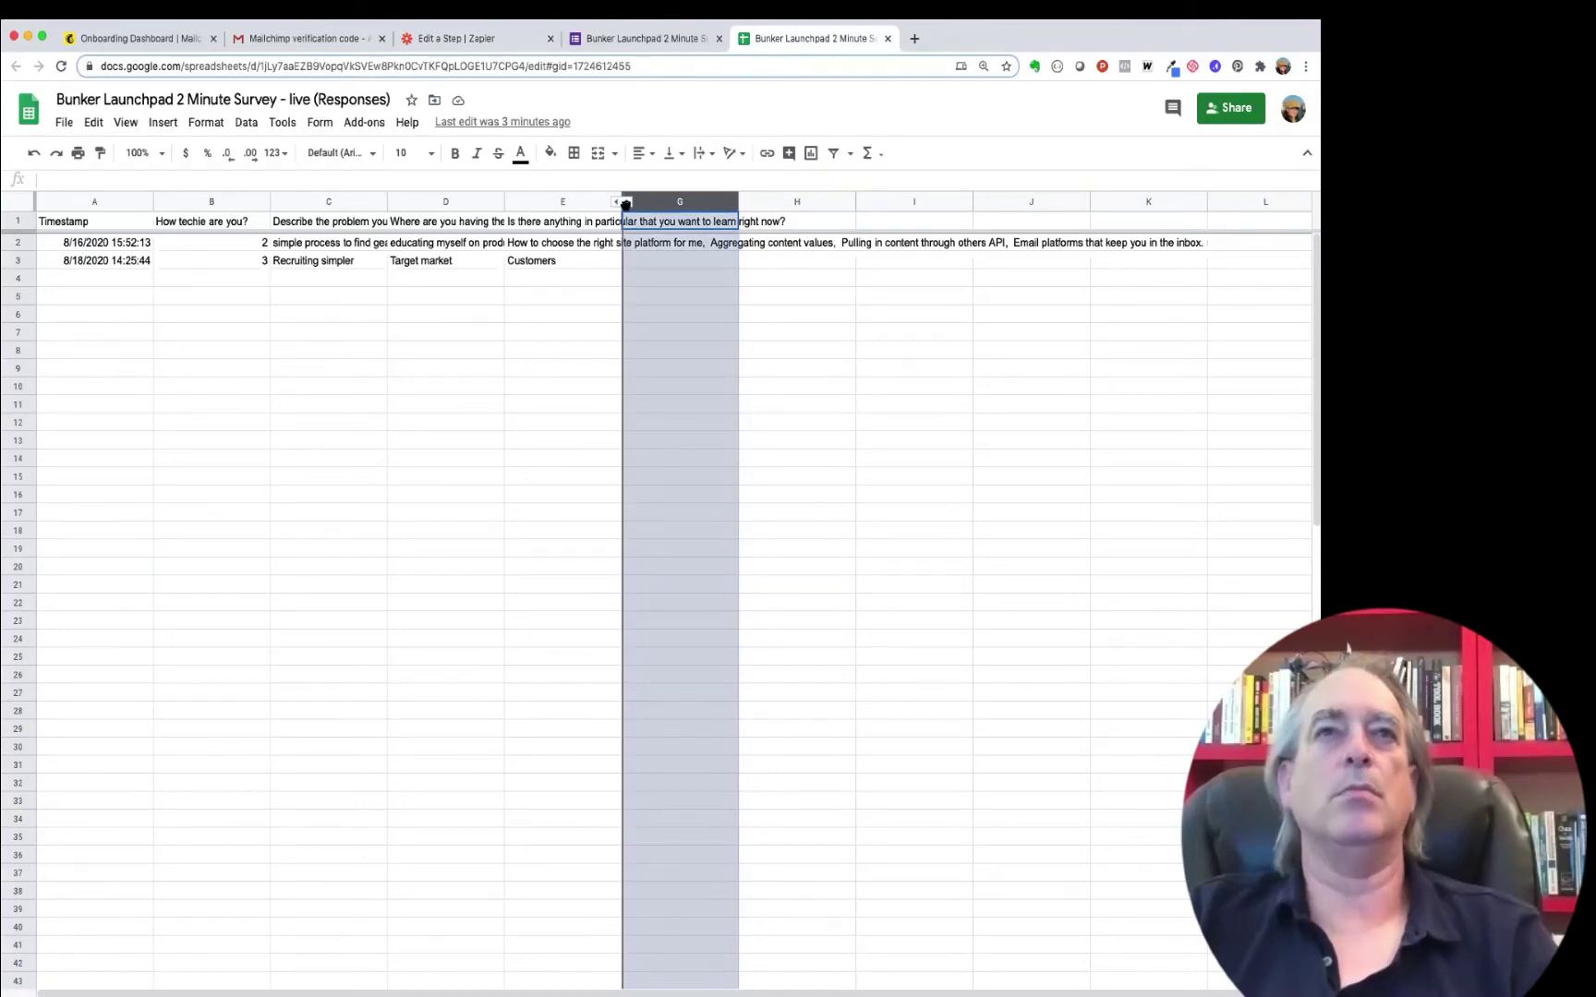
{"action": "left_click_drag", "start_coordinate": [625, 204], "coordinate": [725, 202]}
{"action": "left_click", "coordinate": [663, 260]}
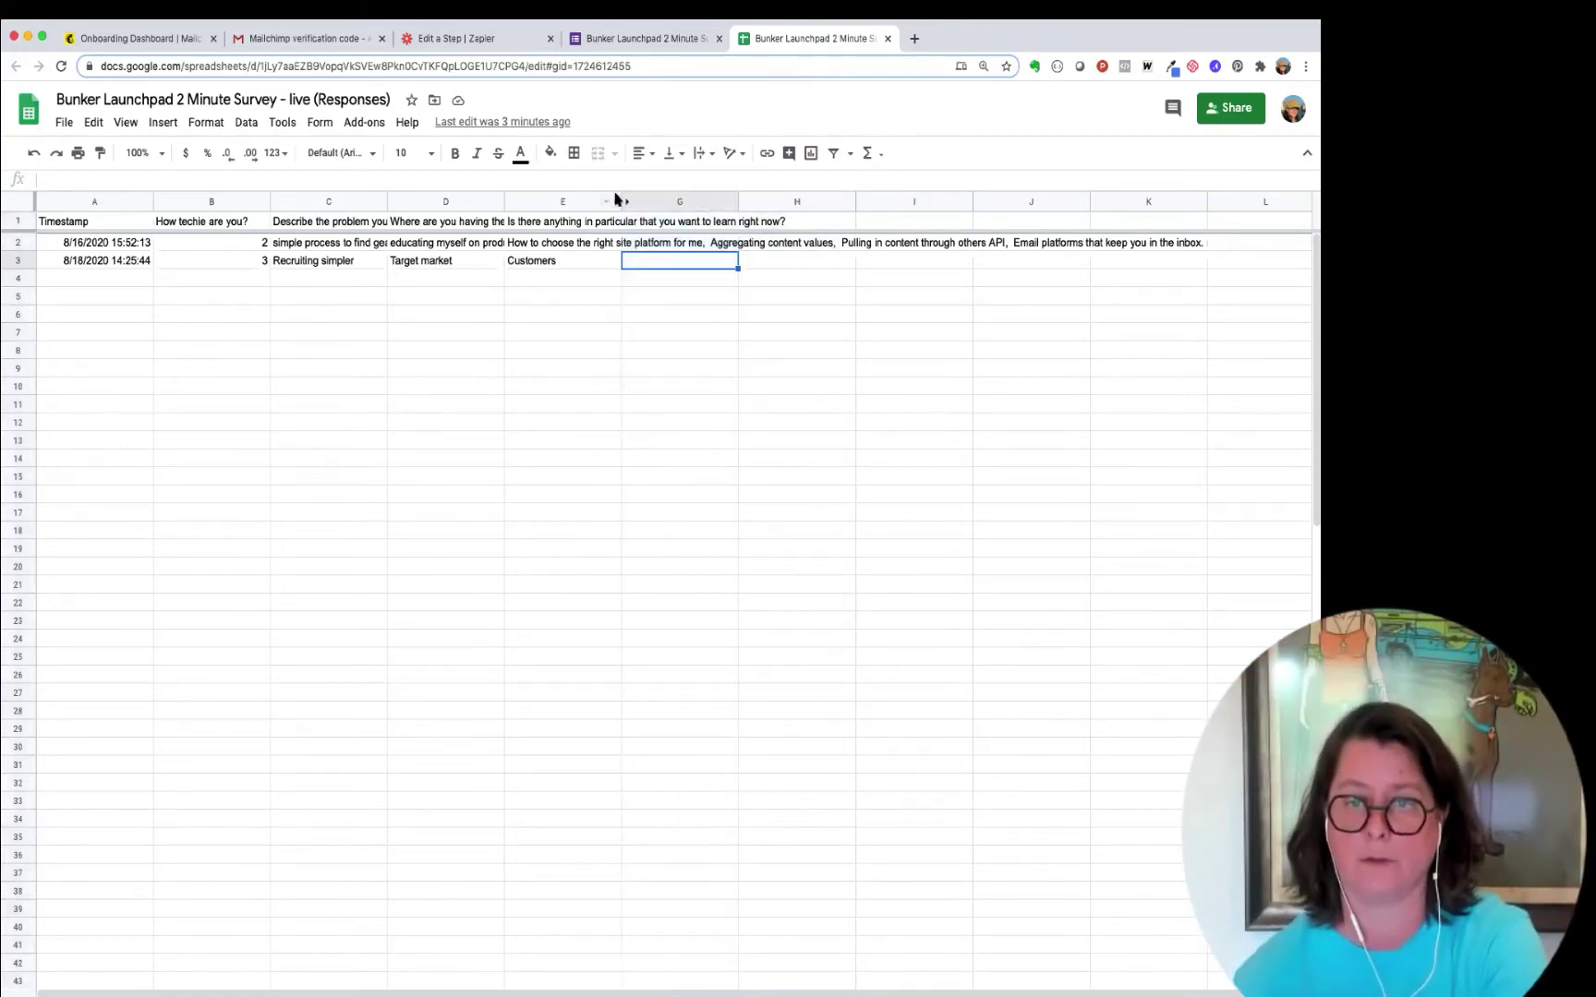
Step: Switch back to Zapier, set the trigger column to "Totally optional... do you want us to email you when we publish a new tutorial?", and continue
{"action": "left_click", "coordinate": [477, 40]}
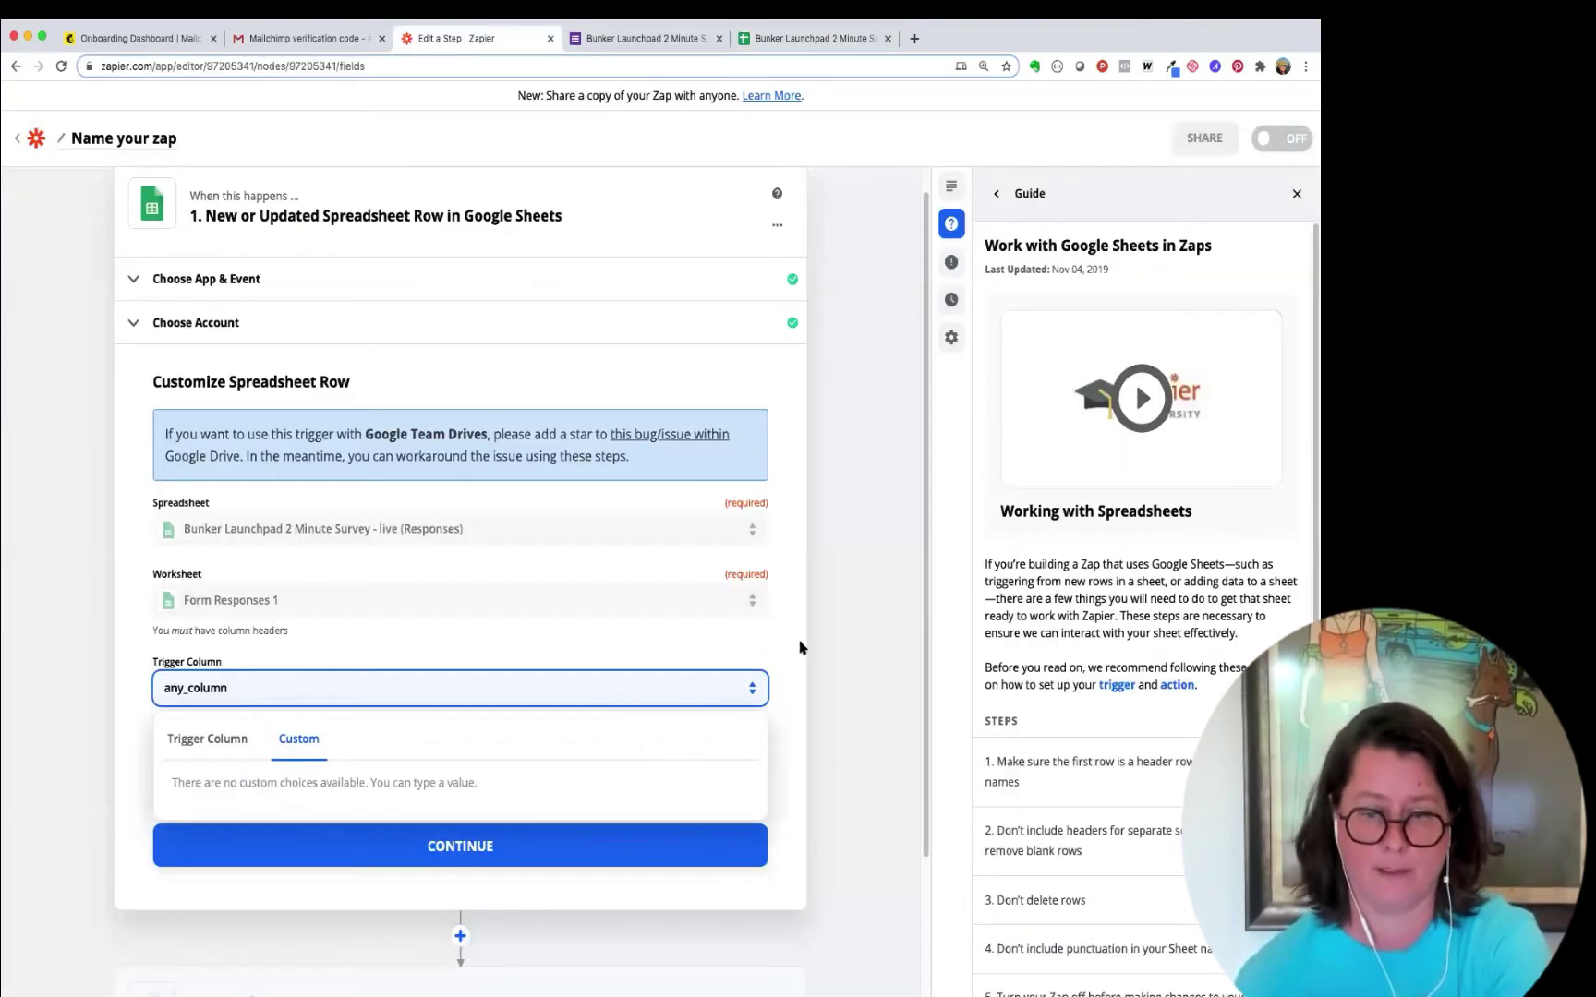
{"action": "left_click", "coordinate": [238, 741]}
{"action": "scroll", "coordinate": [279, 723], "scroll_direction": "down", "scroll_amount": 2}
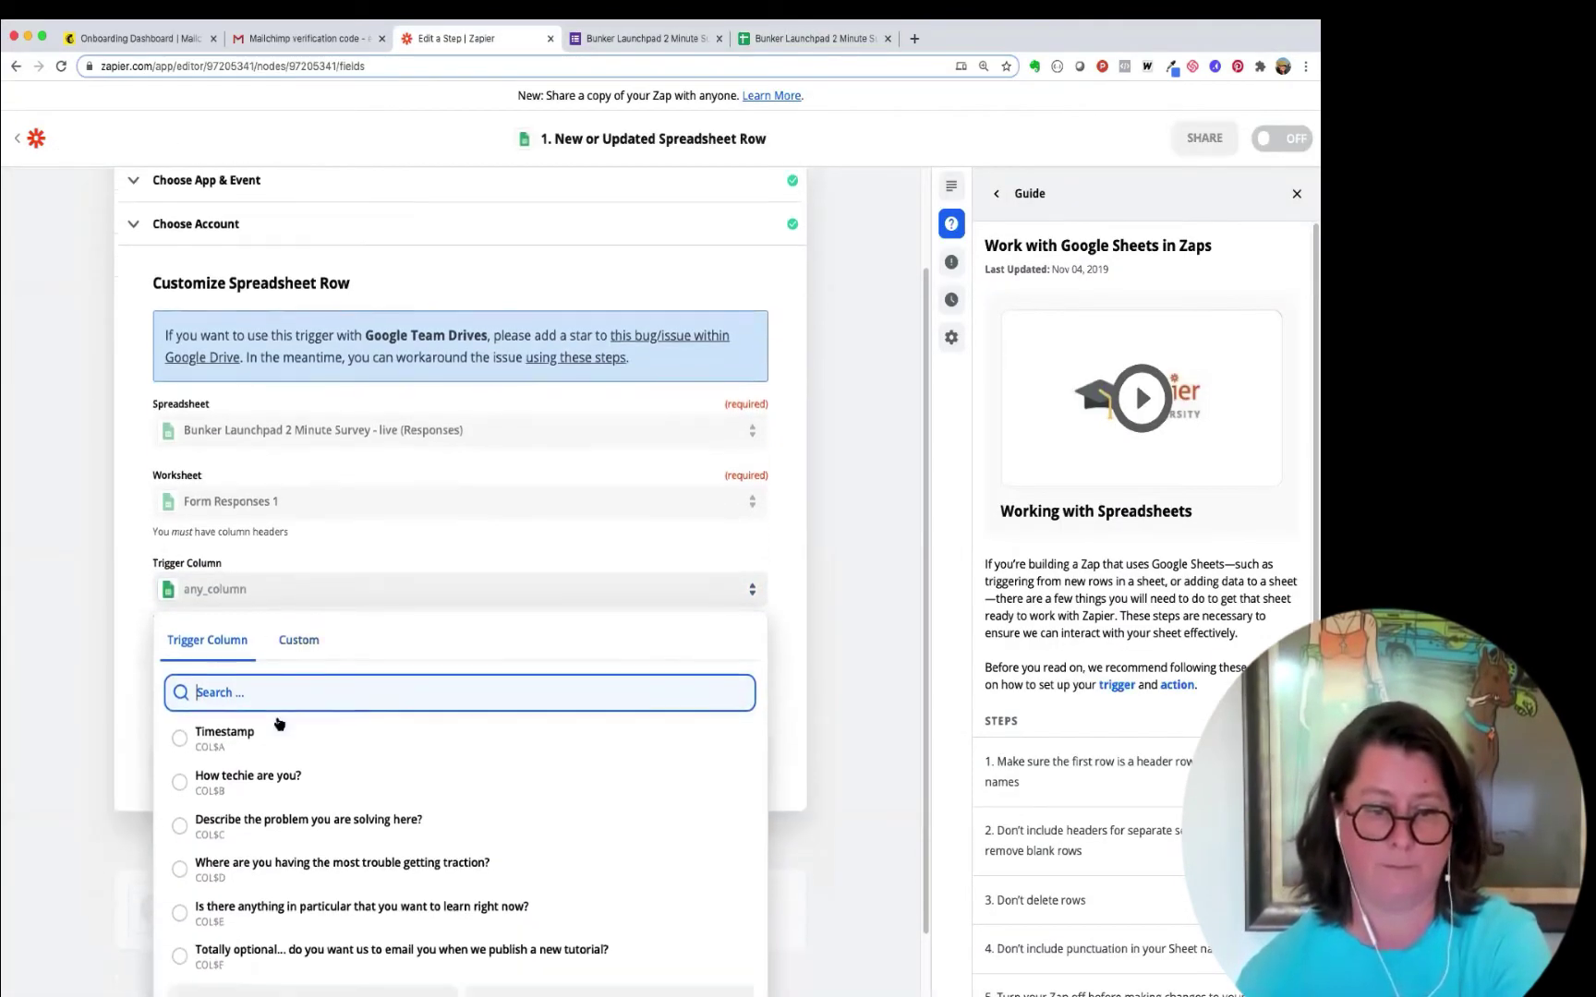
{"action": "scroll", "coordinate": [279, 723], "scroll_direction": "down", "scroll_amount": 2}
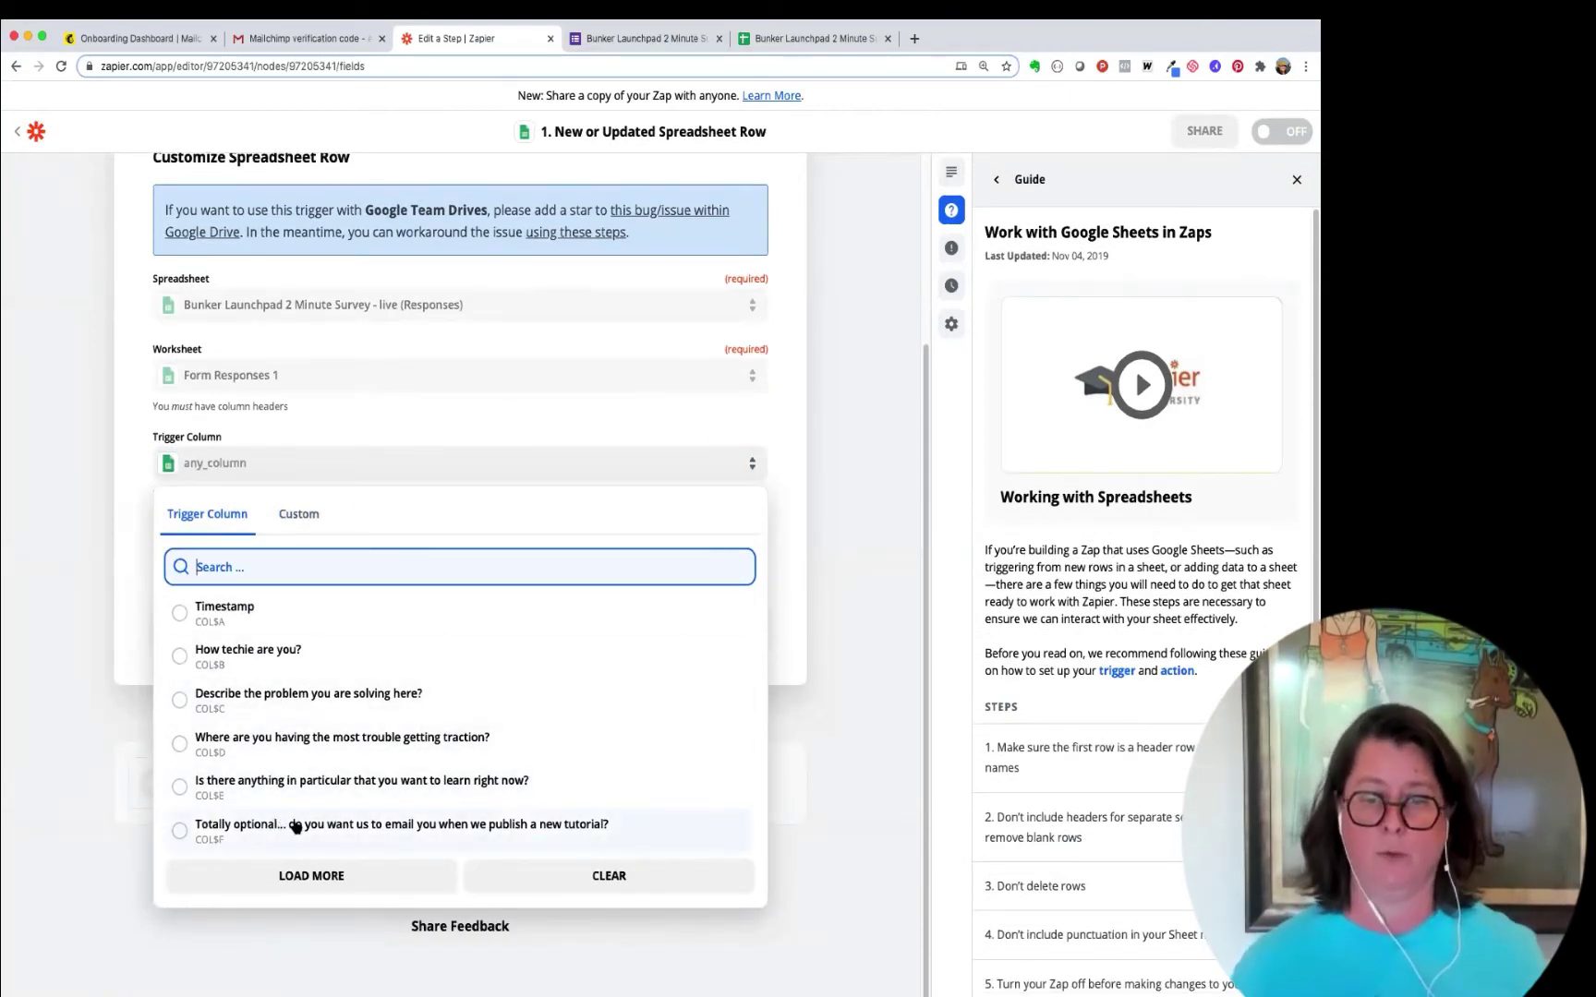
{"action": "left_click", "coordinate": [180, 834]}
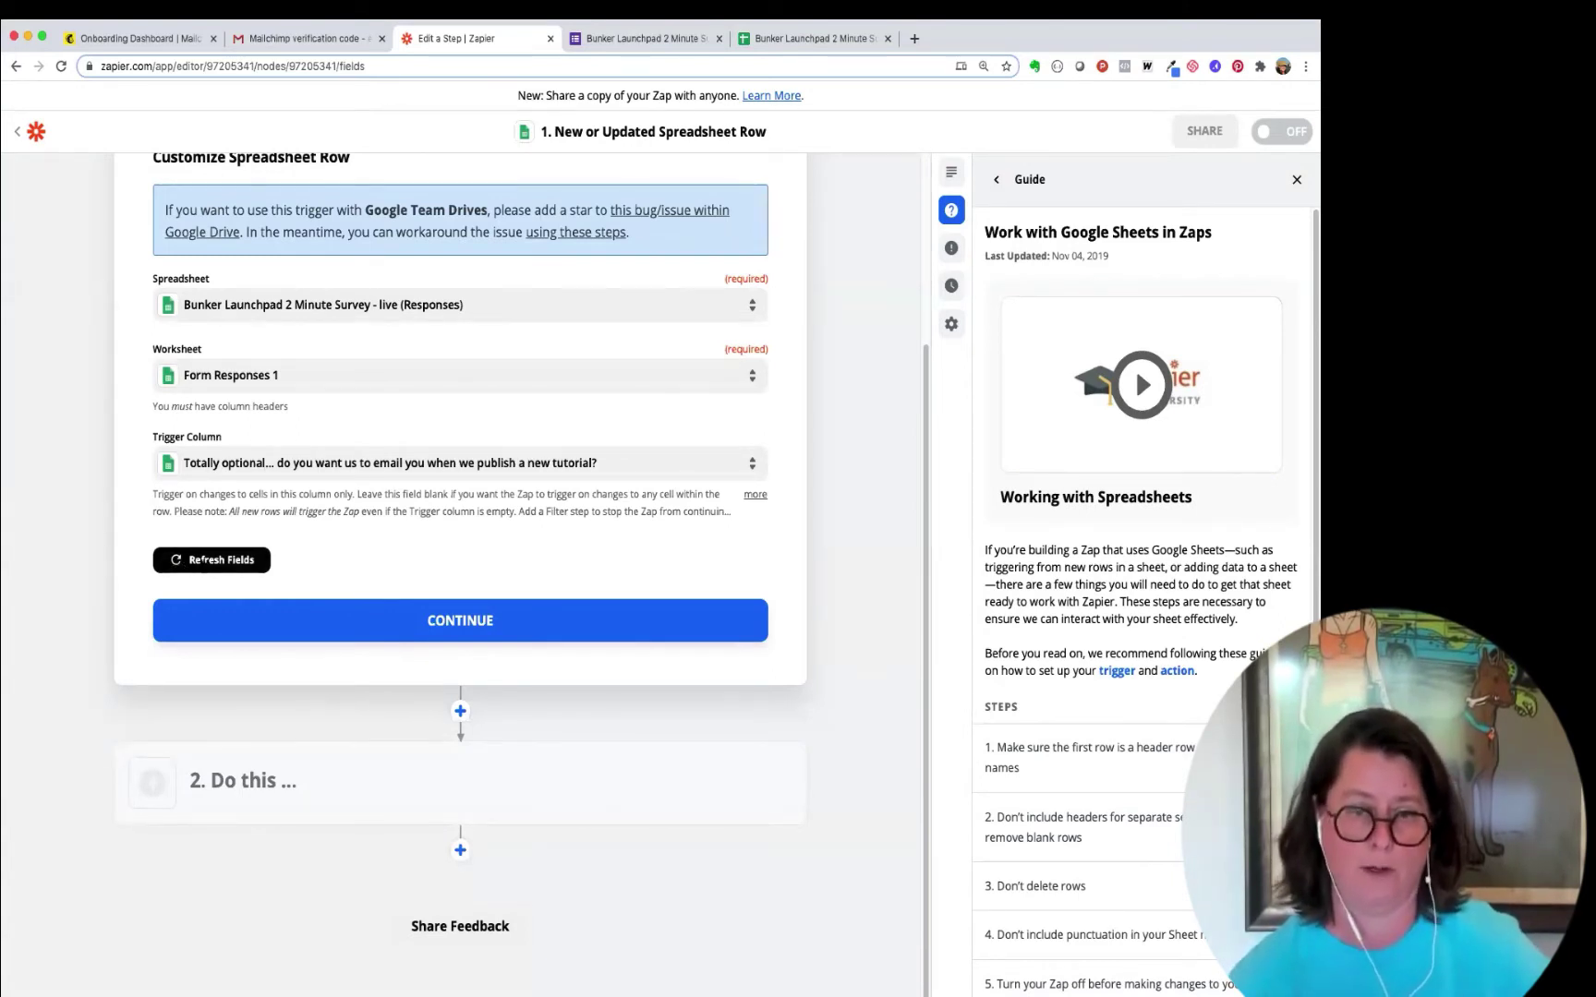
{"action": "left_click", "coordinate": [198, 568]}
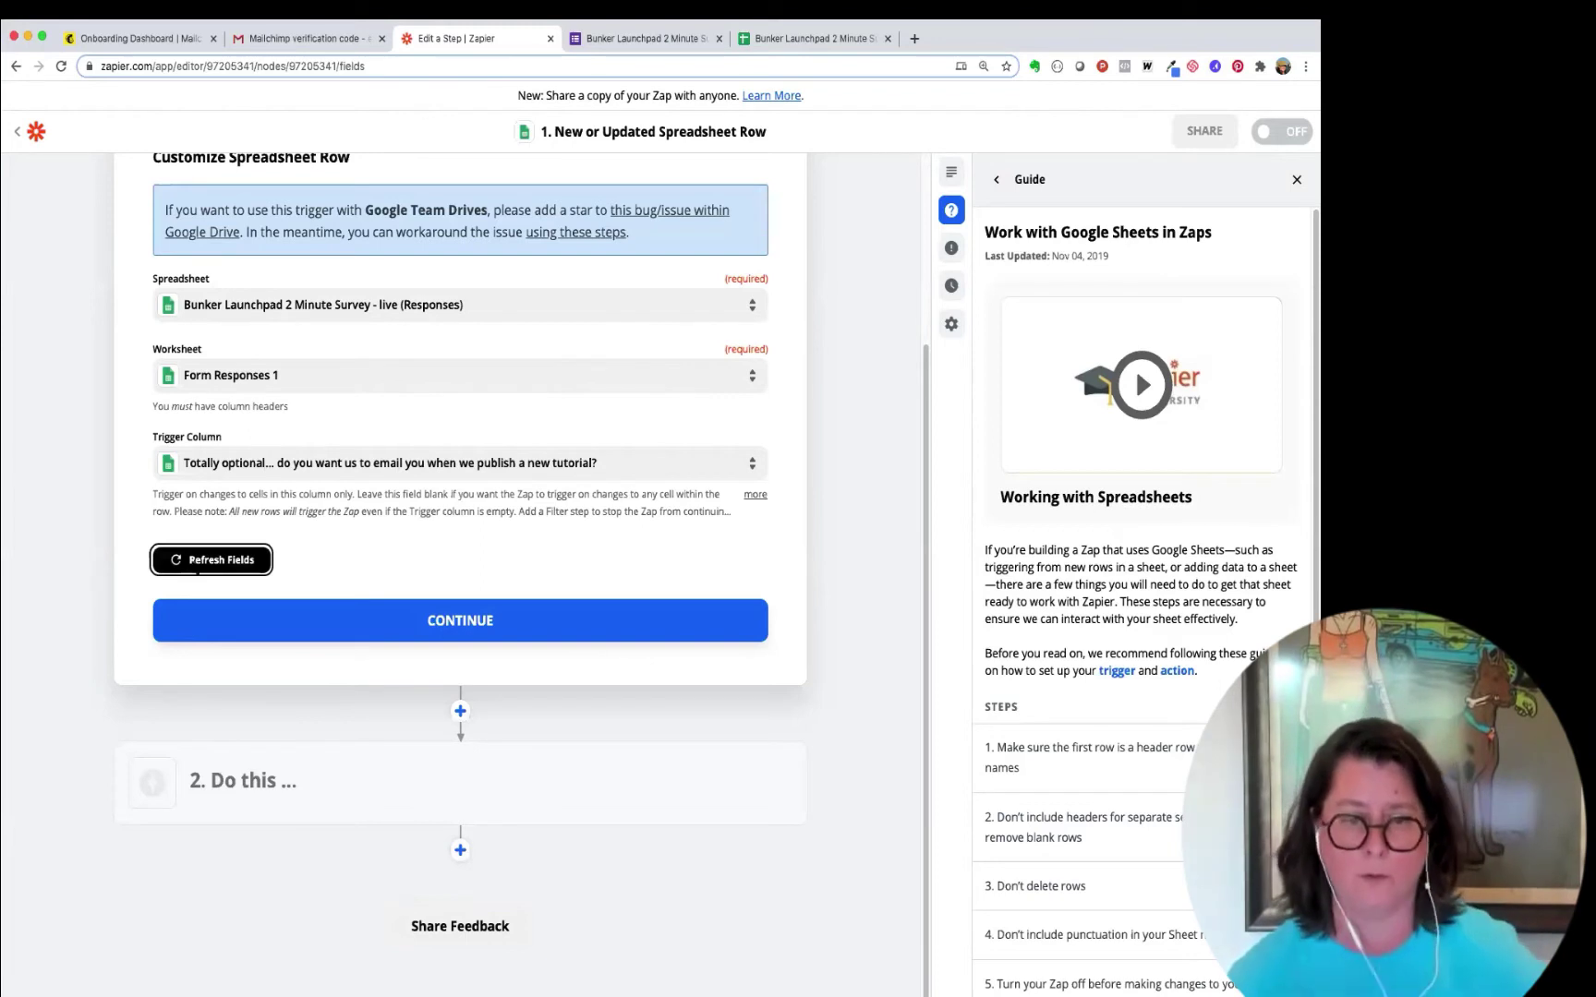
{"action": "left_click", "coordinate": [467, 631]}
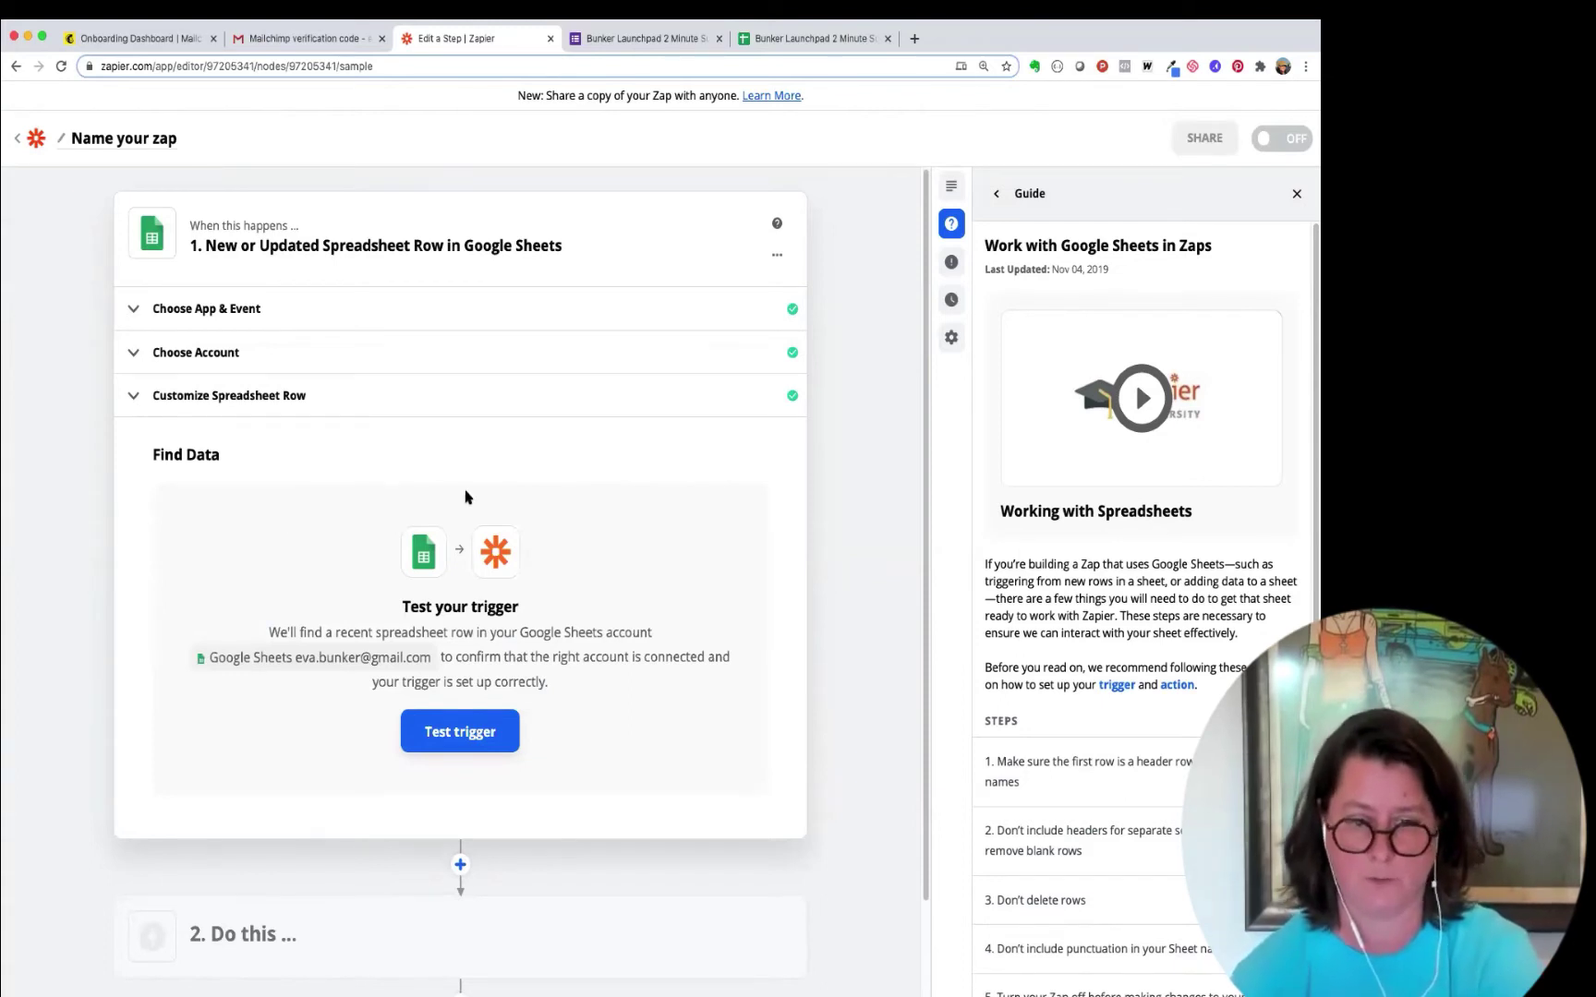
Step: Test the trigger, check the COL$F answer in the sample spreadsheet row, and continue to the action setup
{"action": "left_click", "coordinate": [462, 734]}
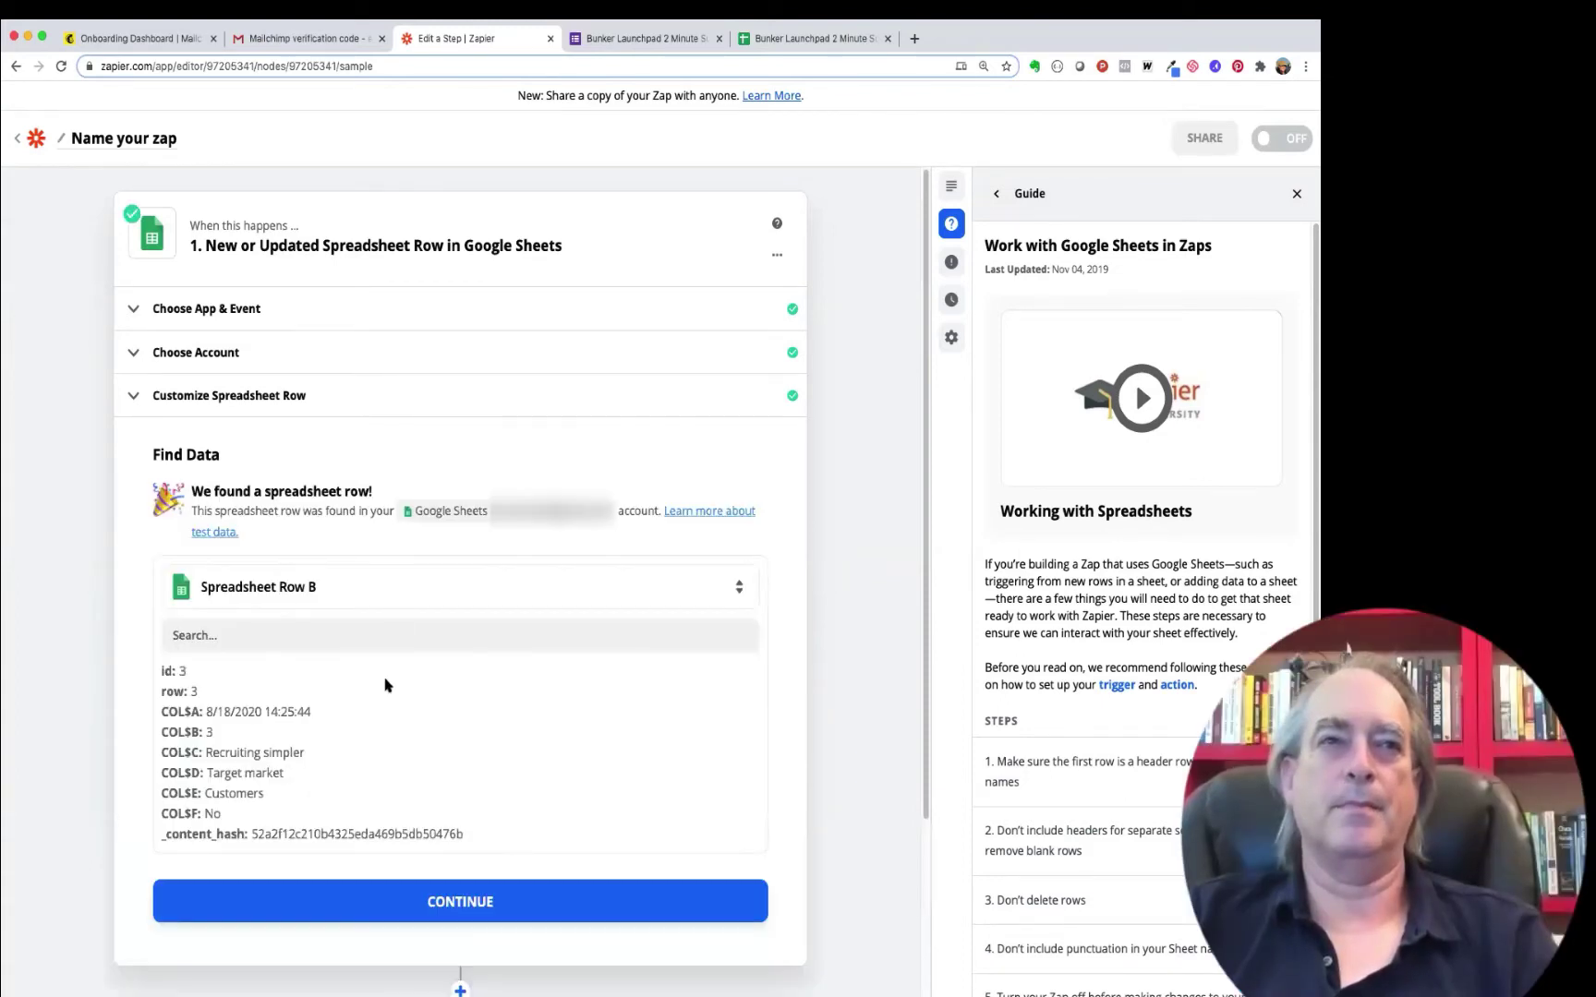
{"action": "scroll", "coordinate": [383, 677], "scroll_direction": "down", "scroll_amount": 1}
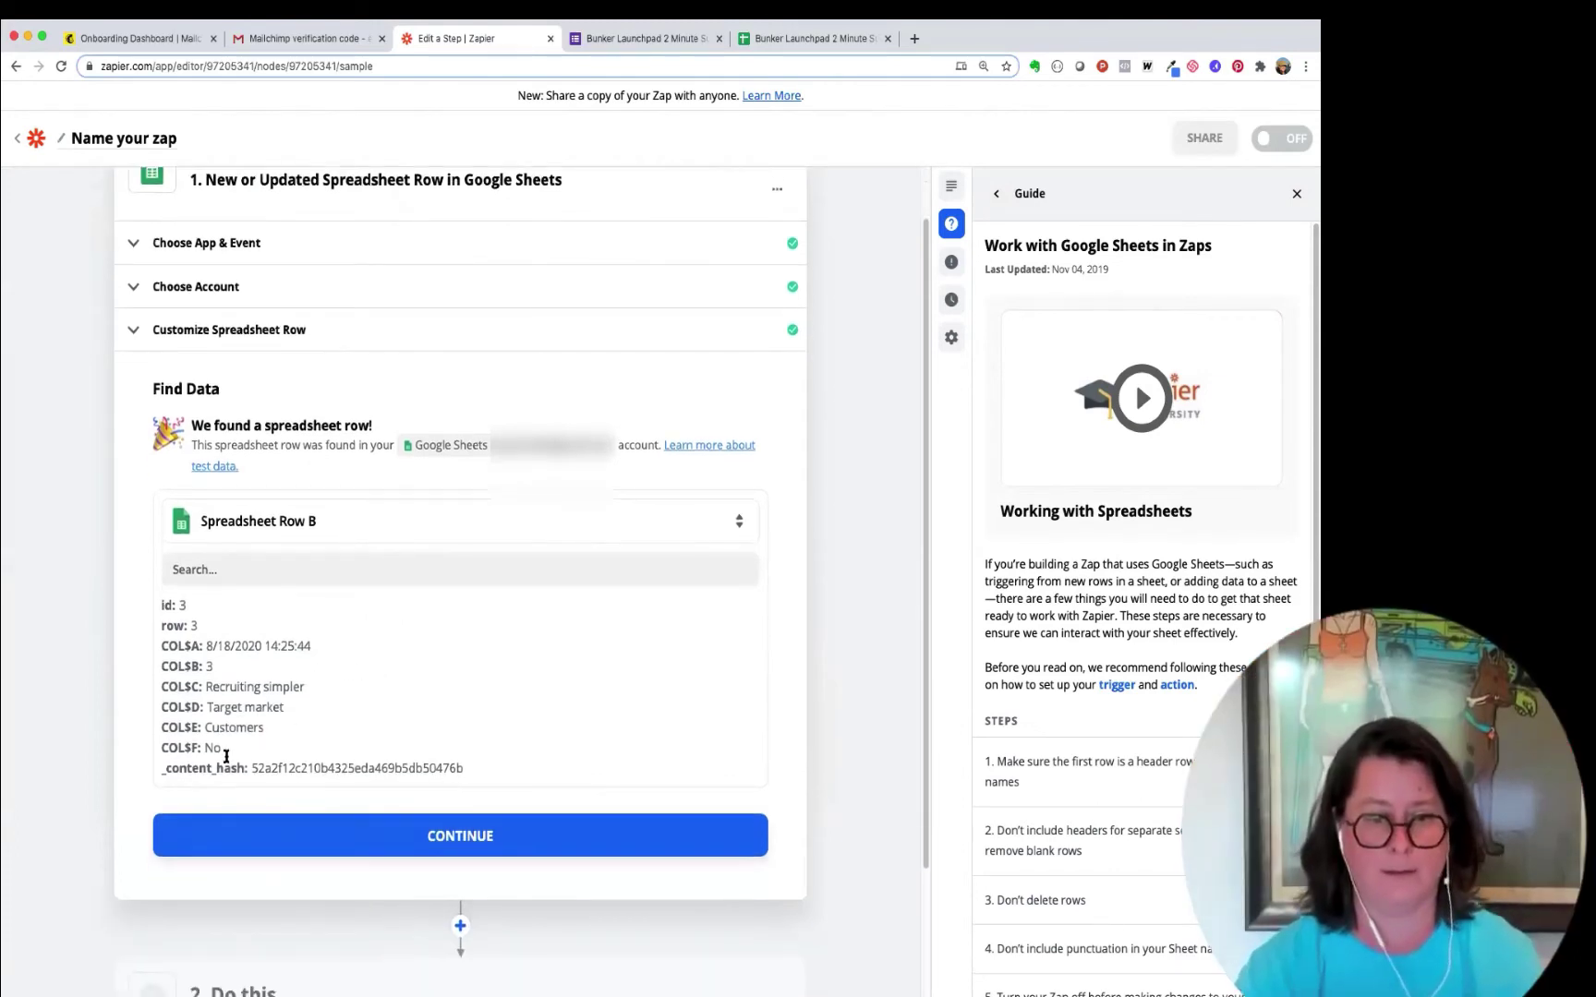
{"action": "mouse_move", "coordinate": [231, 752]}
{"action": "left_mouse_down"}
{"action": "mouse_move", "coordinate": [210, 731]}
{"action": "mouse_move", "coordinate": [205, 749]}
{"action": "left_mouse_up"}
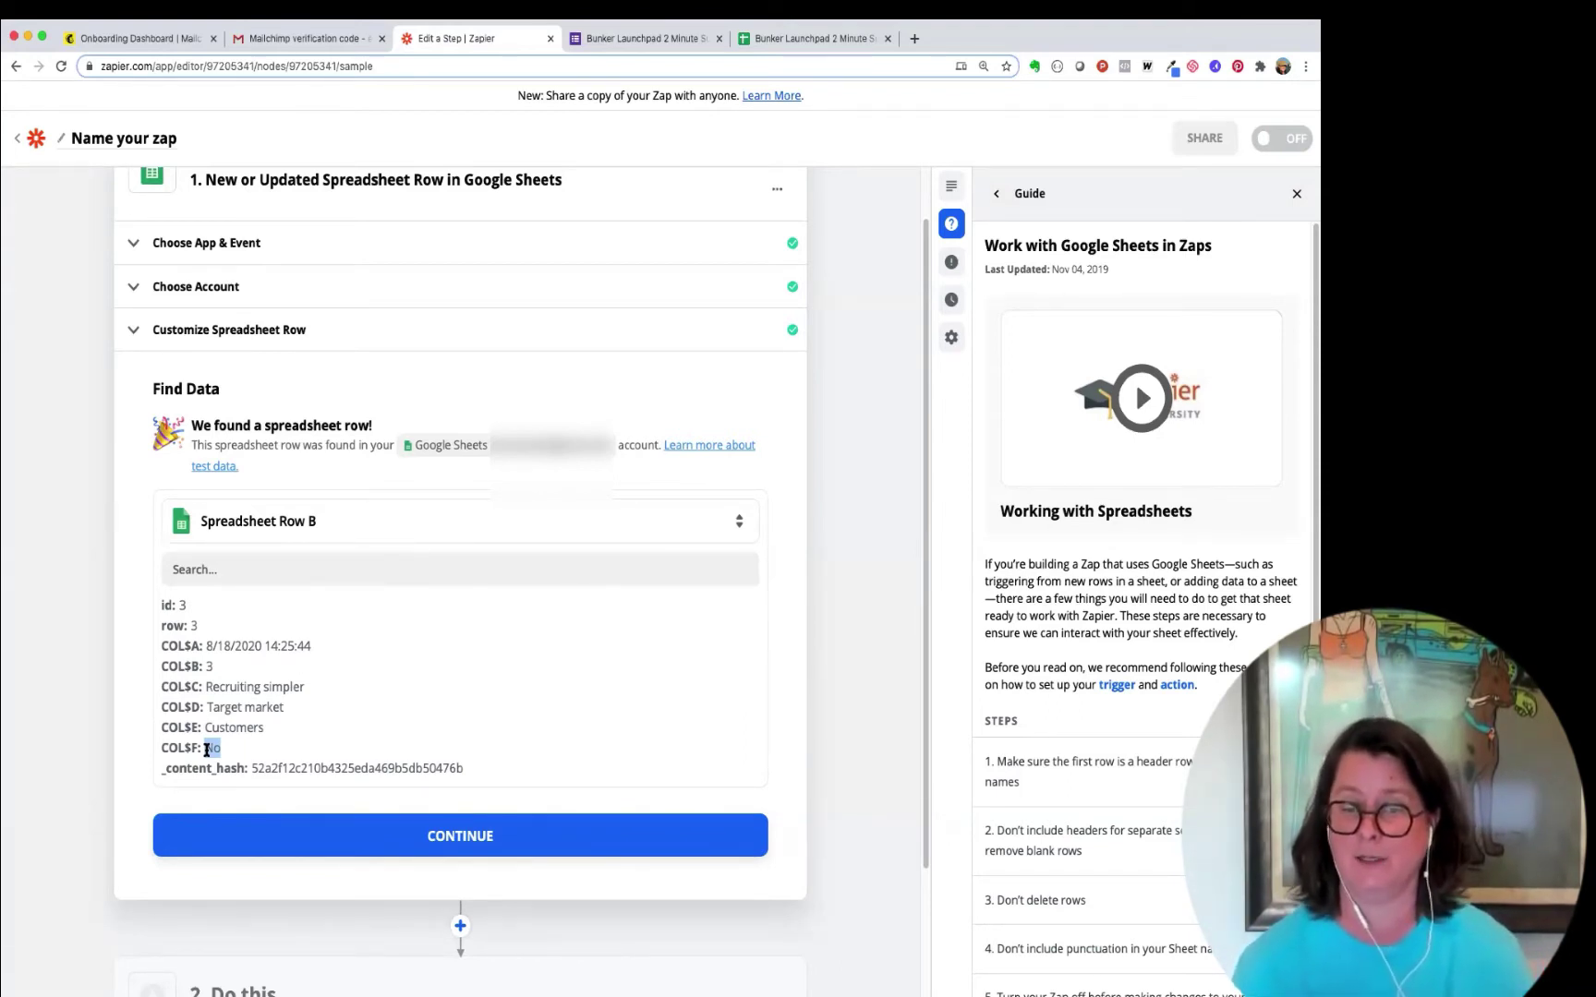
{"action": "left_click", "coordinate": [462, 843]}
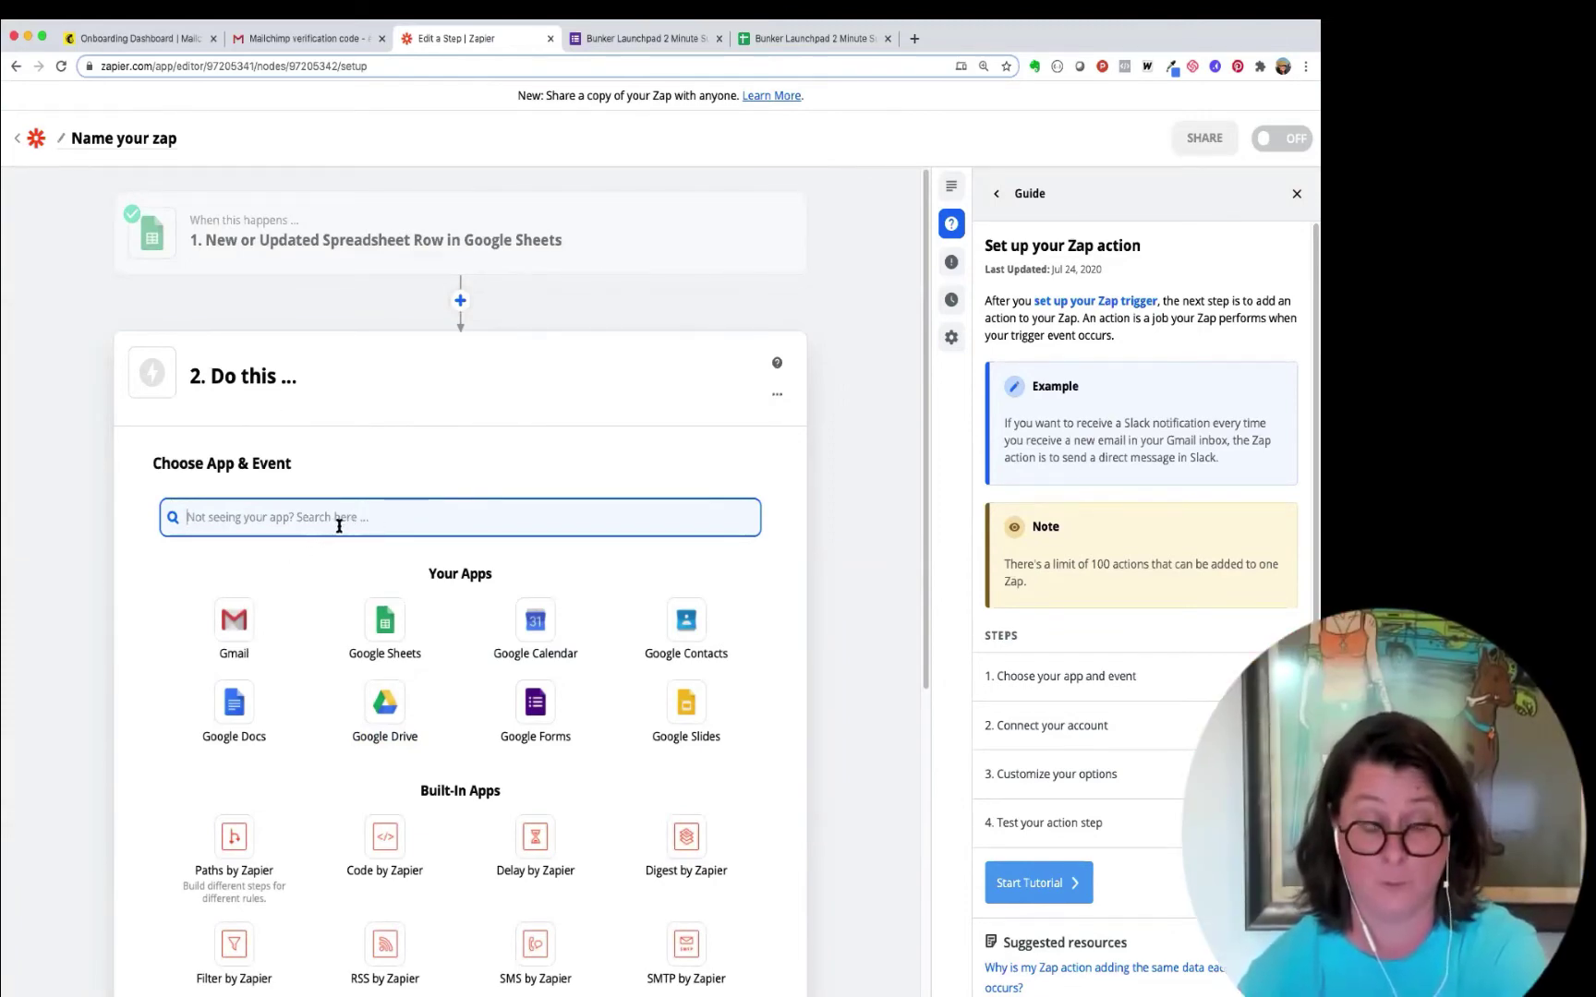
Step: Insert a Filter step directly after the trigger and choose the "Totally optional..." tutorial e-mail question as its field
{"action": "left_click", "coordinate": [459, 302]}
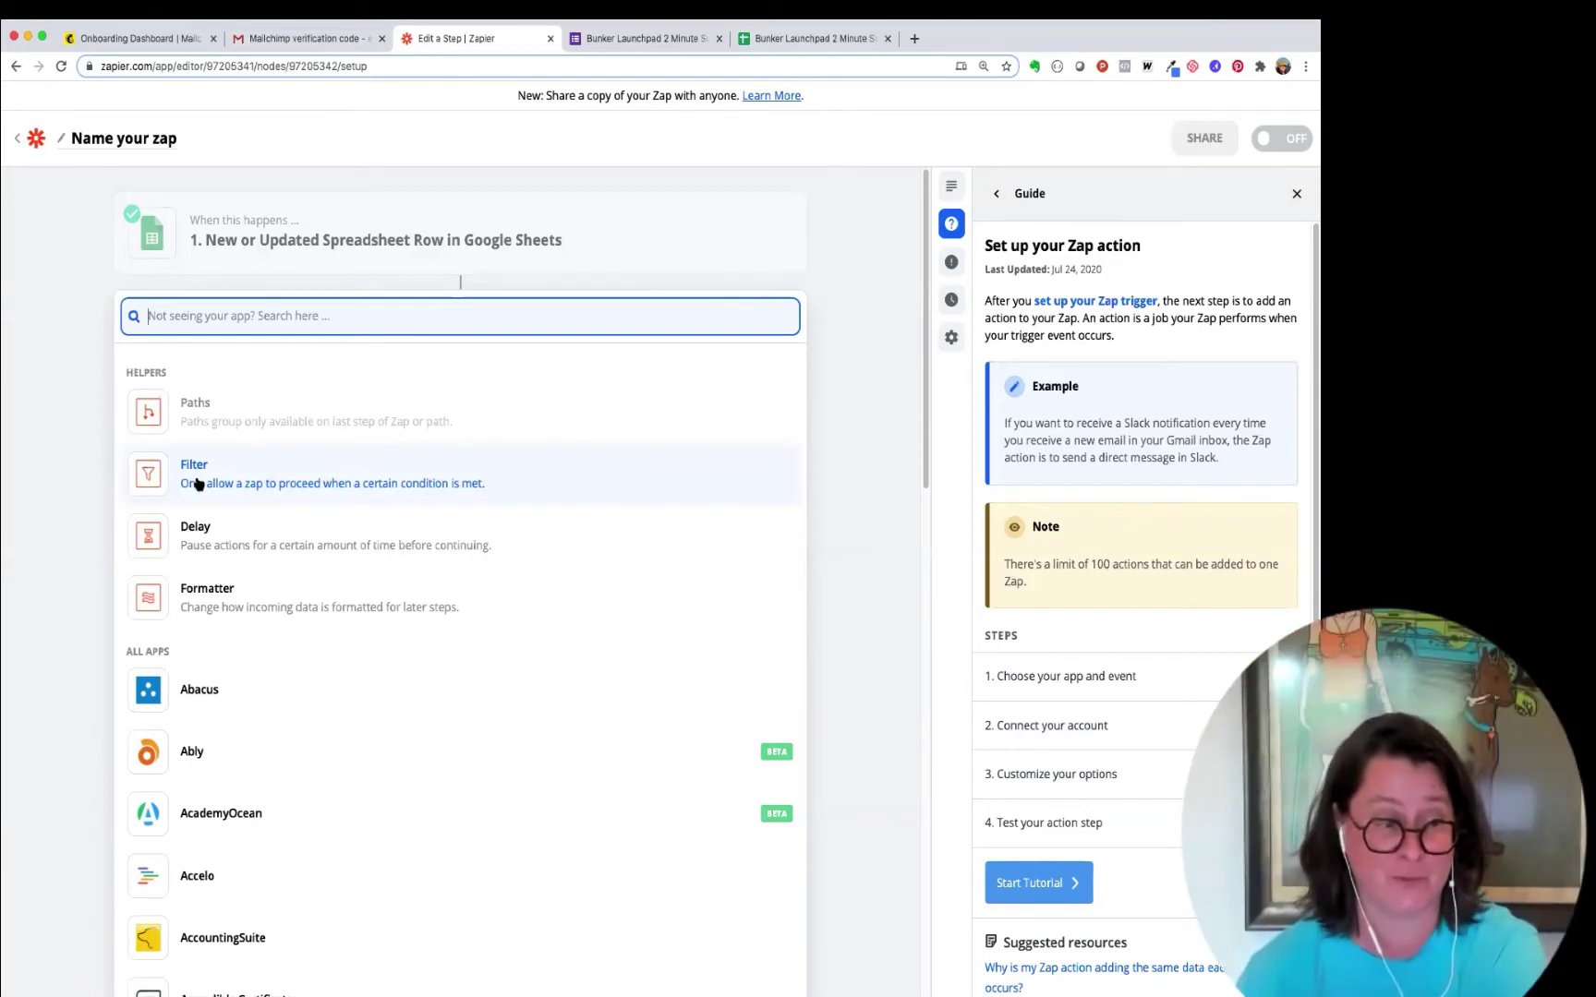
{"action": "left_click", "coordinate": [198, 484]}
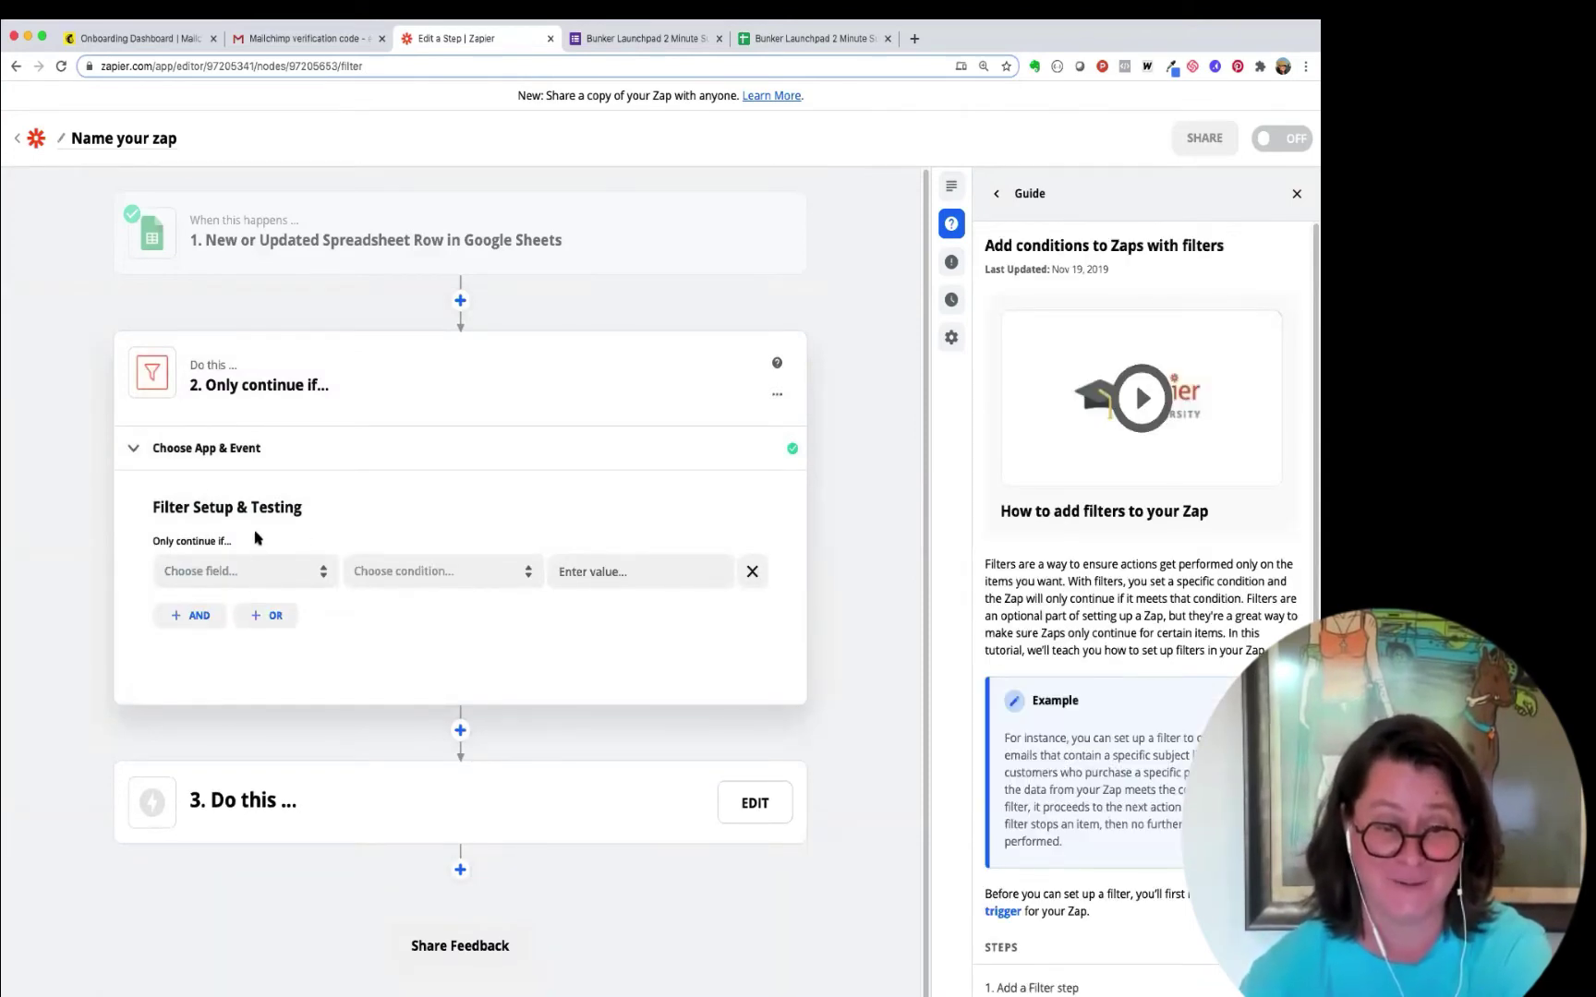
{"action": "left_click", "coordinate": [300, 580]}
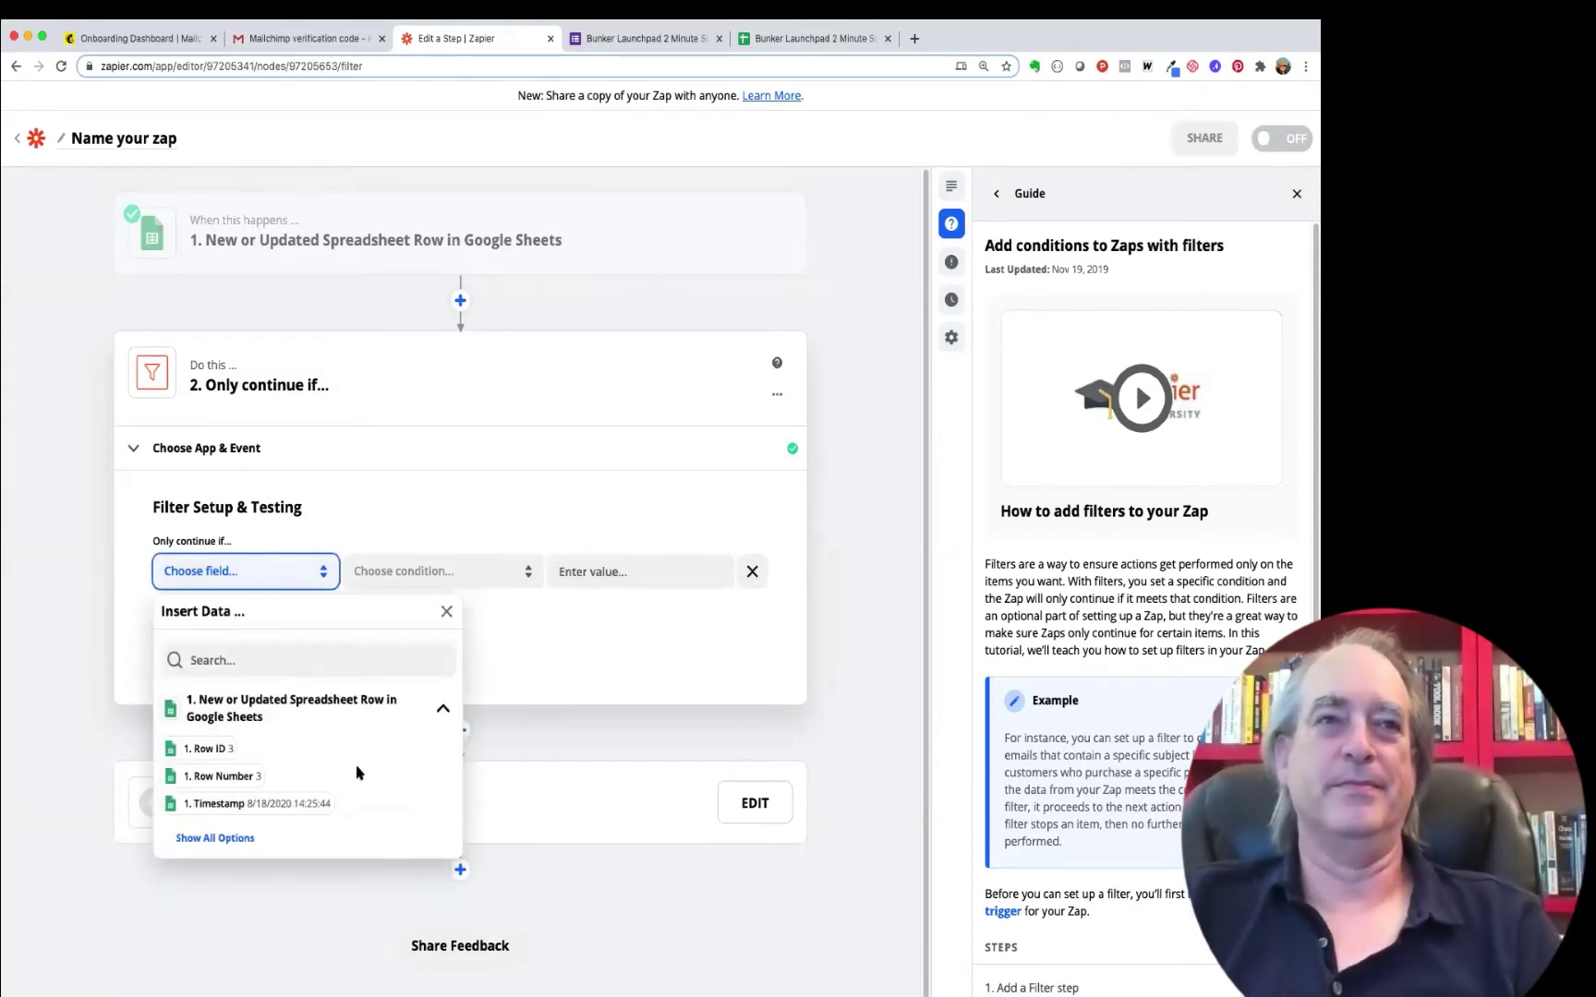
{"action": "scroll", "coordinate": [359, 773], "scroll_direction": "down", "scroll_amount": 1}
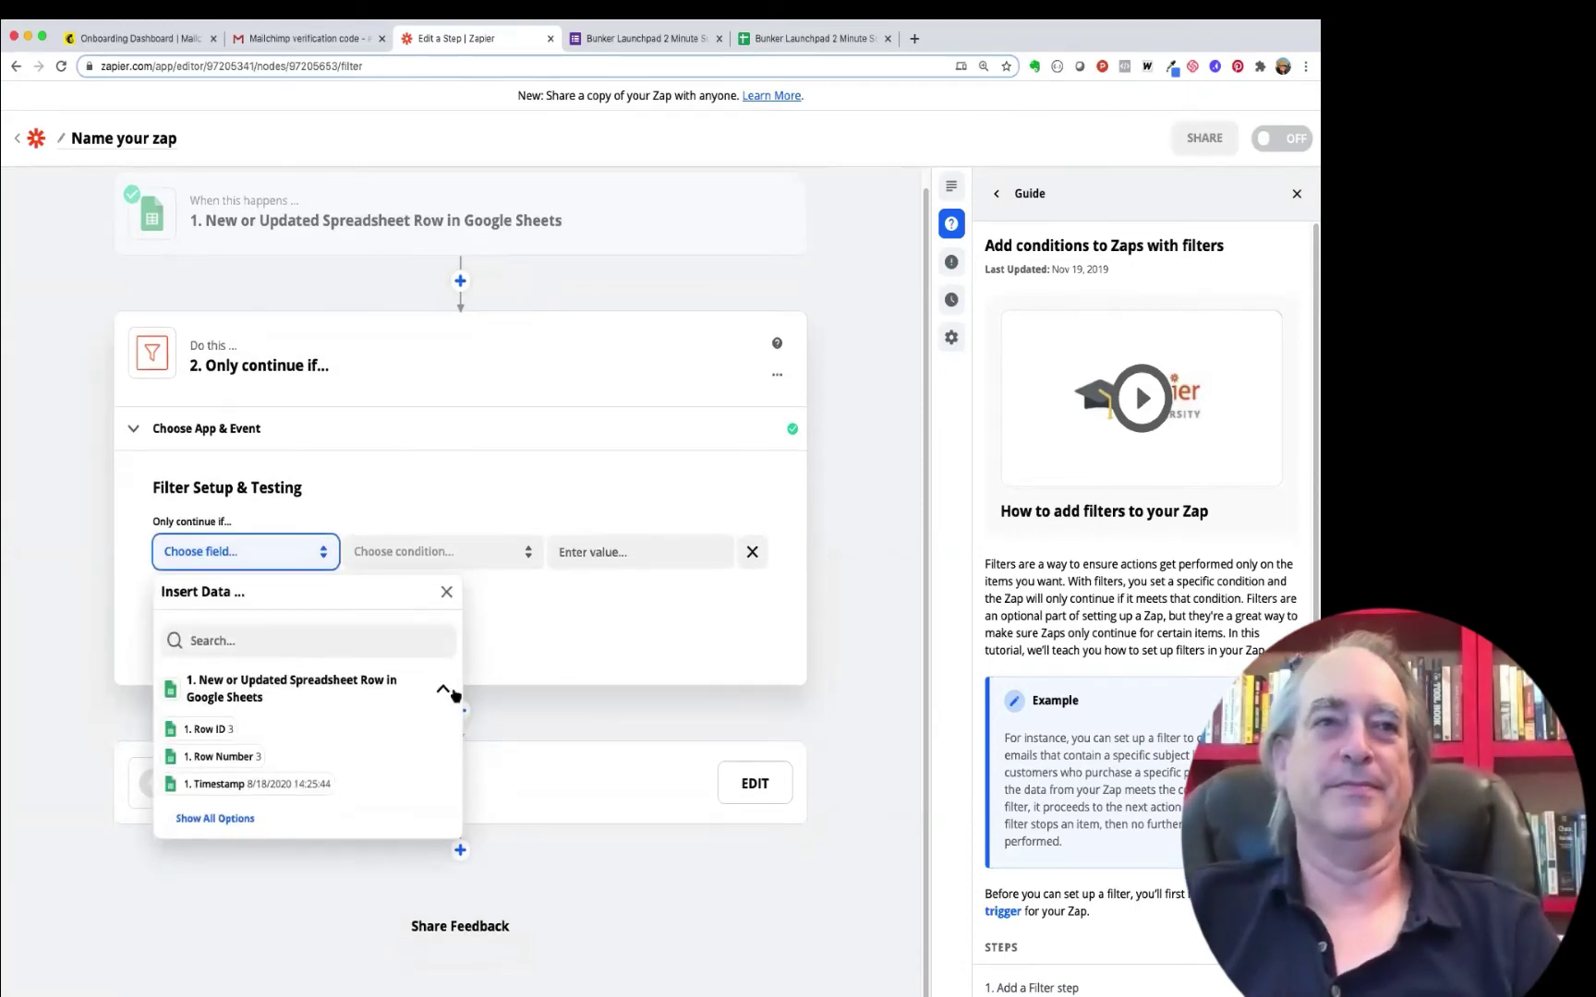
{"action": "left_click", "coordinate": [236, 820]}
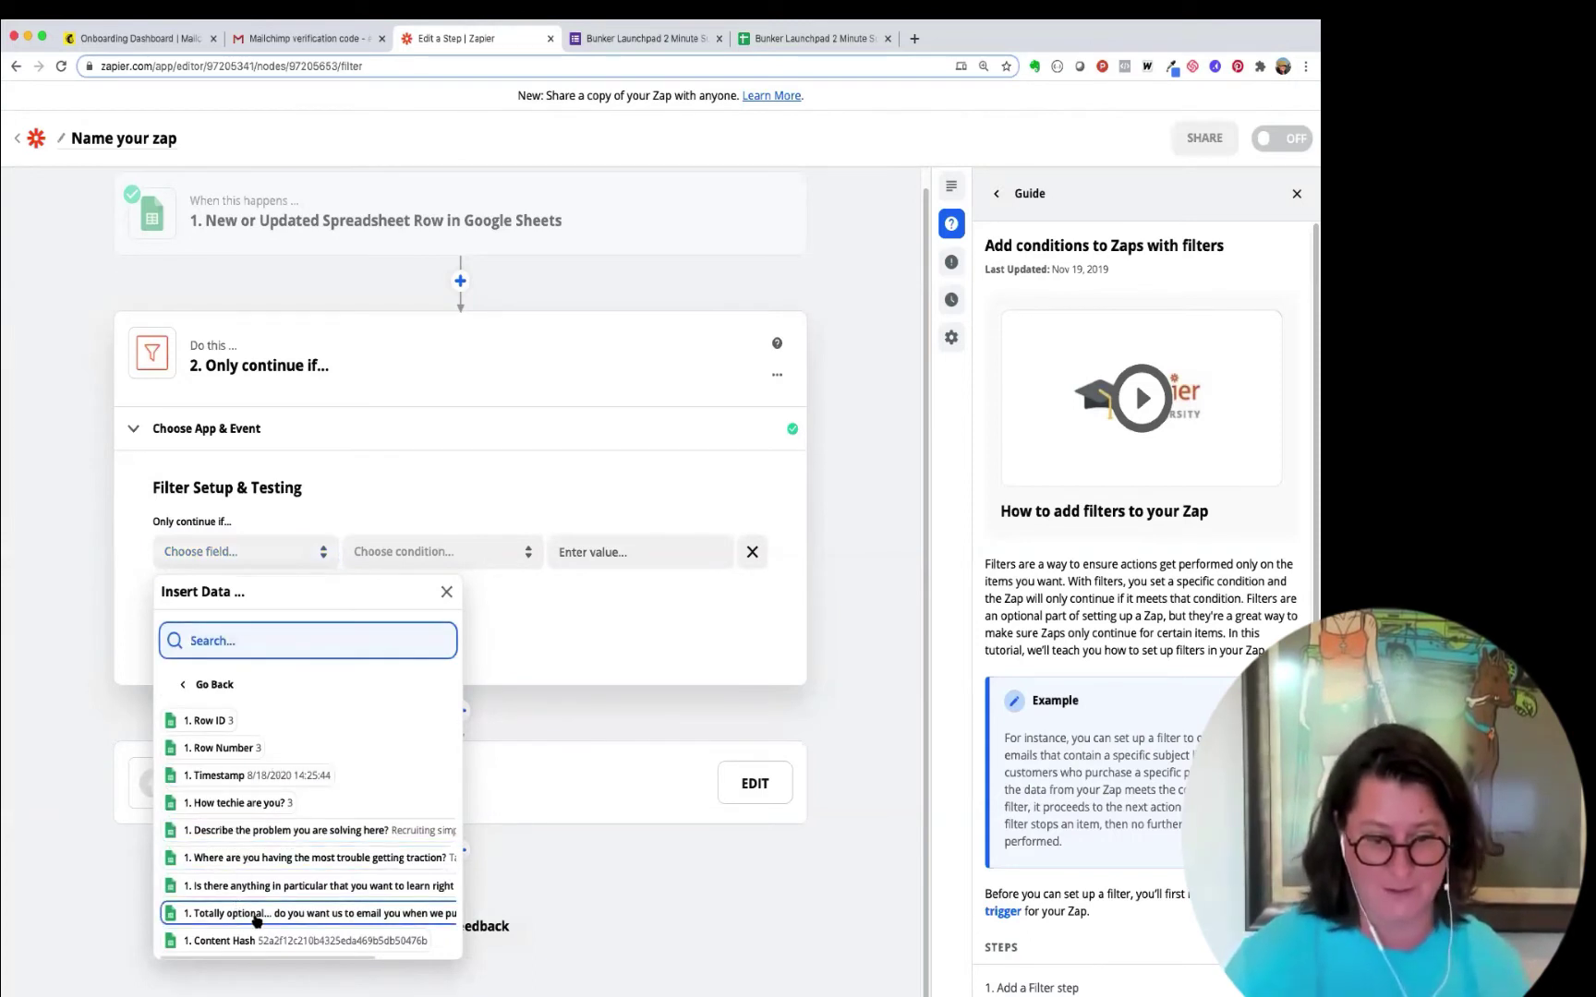
{"action": "left_click", "coordinate": [190, 913]}
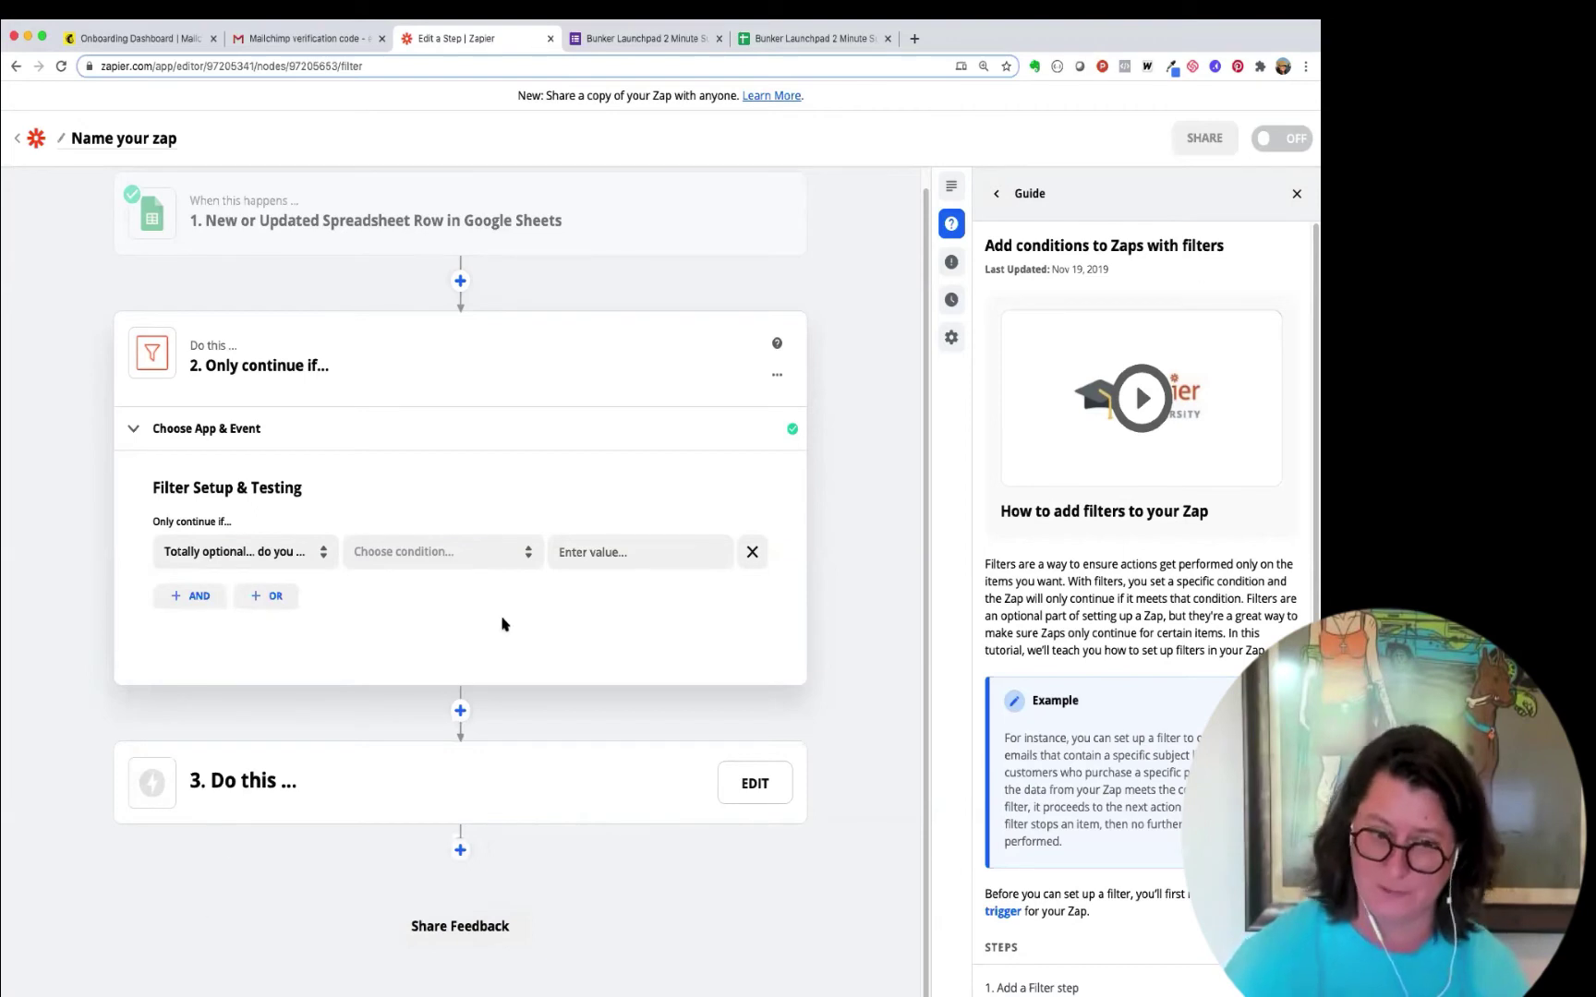
Step: Set the filter condition to (Text) Contains with the value "@"
{"action": "left_click", "coordinate": [460, 554]}
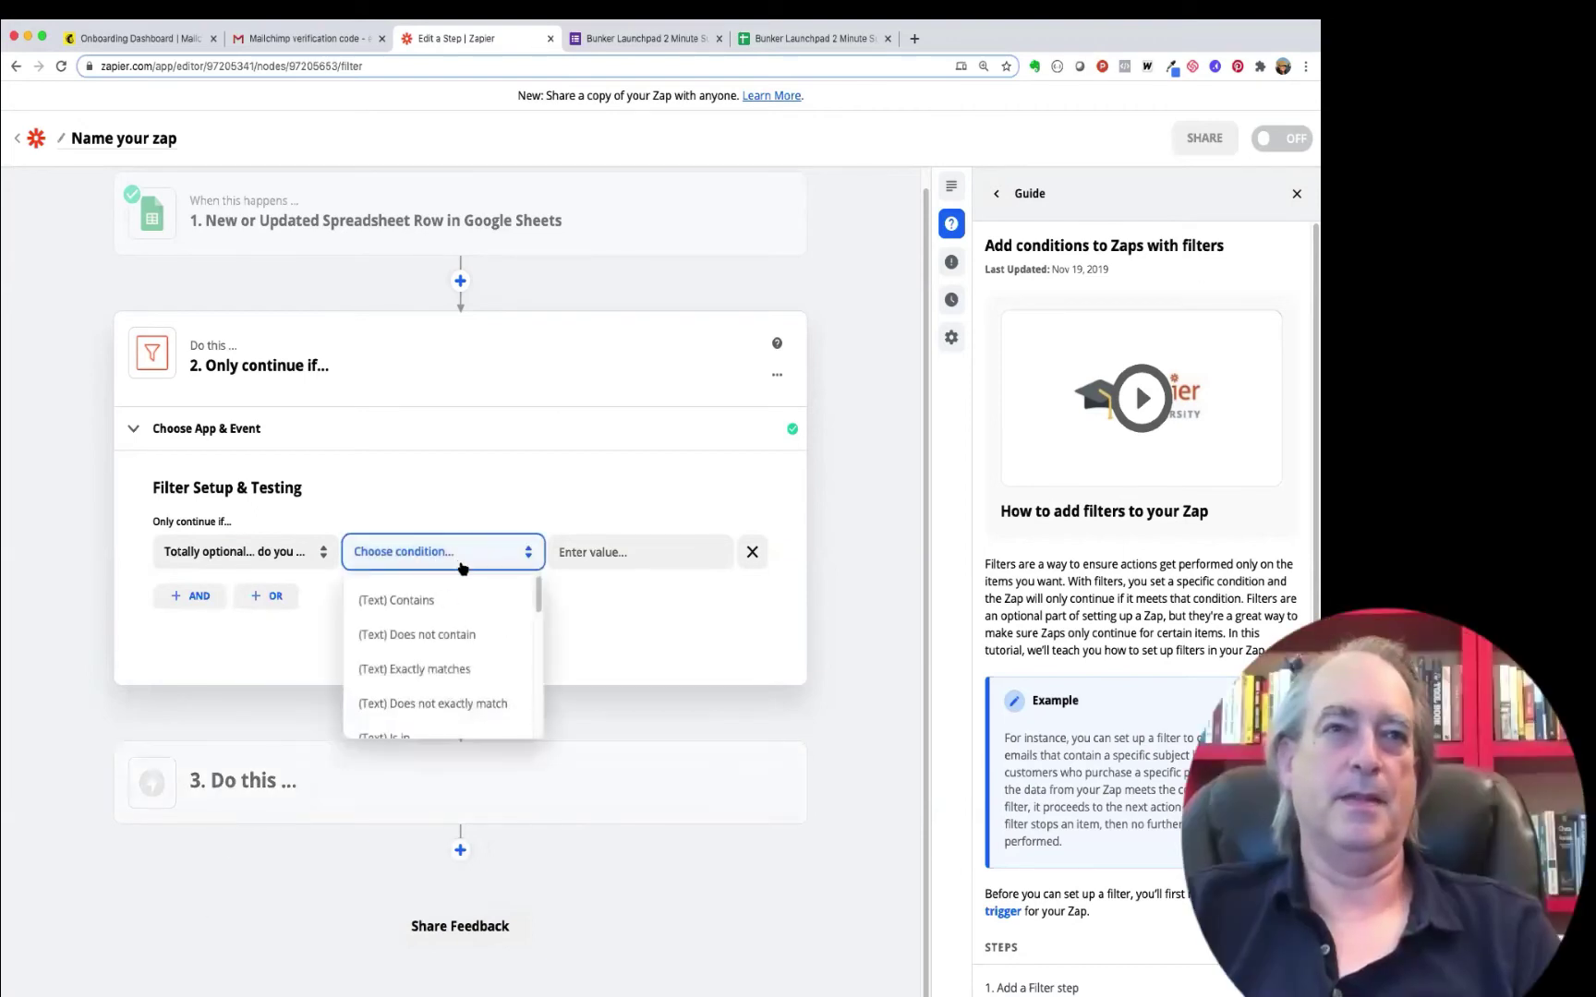
{"action": "left_click", "coordinate": [434, 602]}
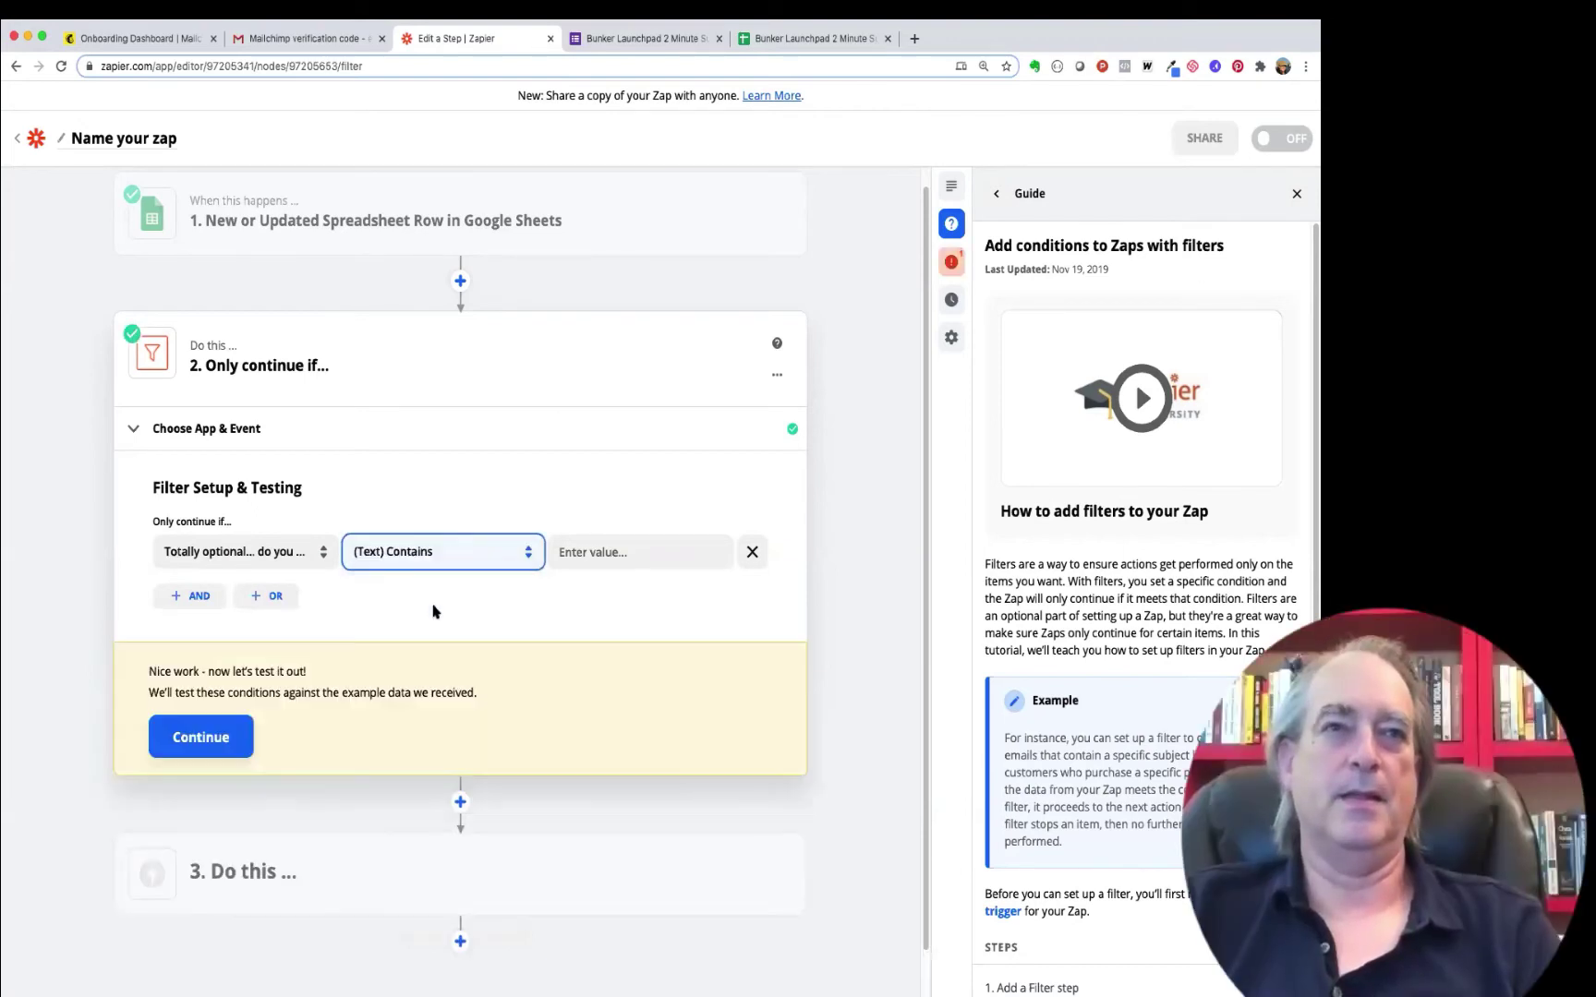
{"action": "left_click", "coordinate": [630, 552]}
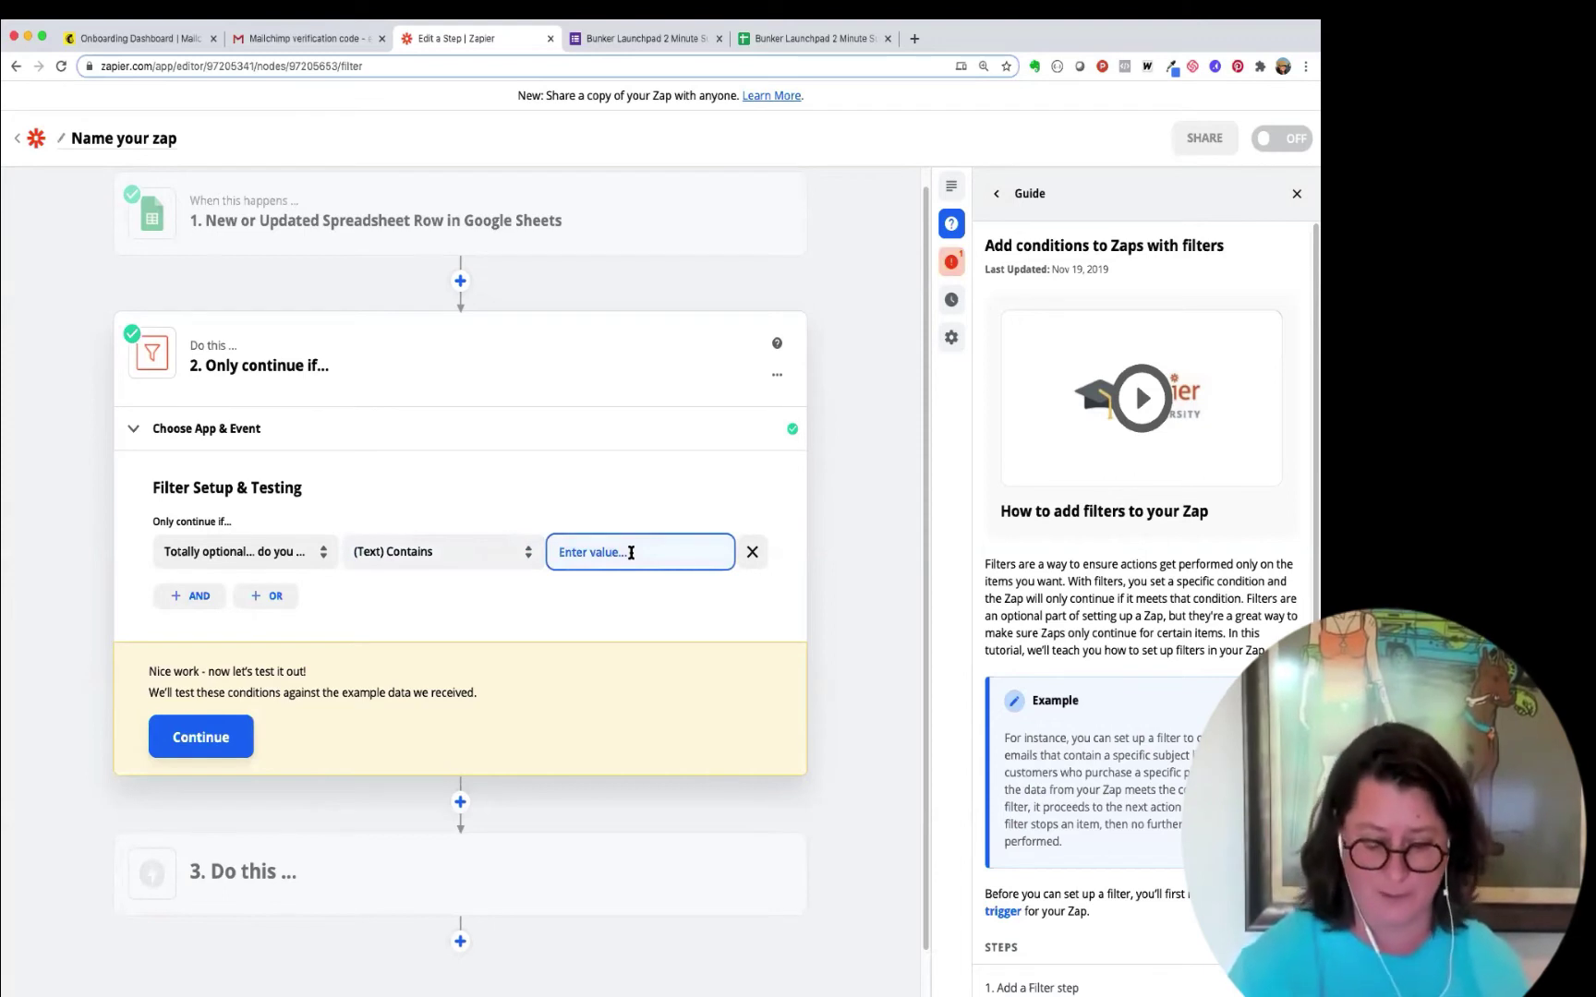
{"action": "type", "text": "@"}
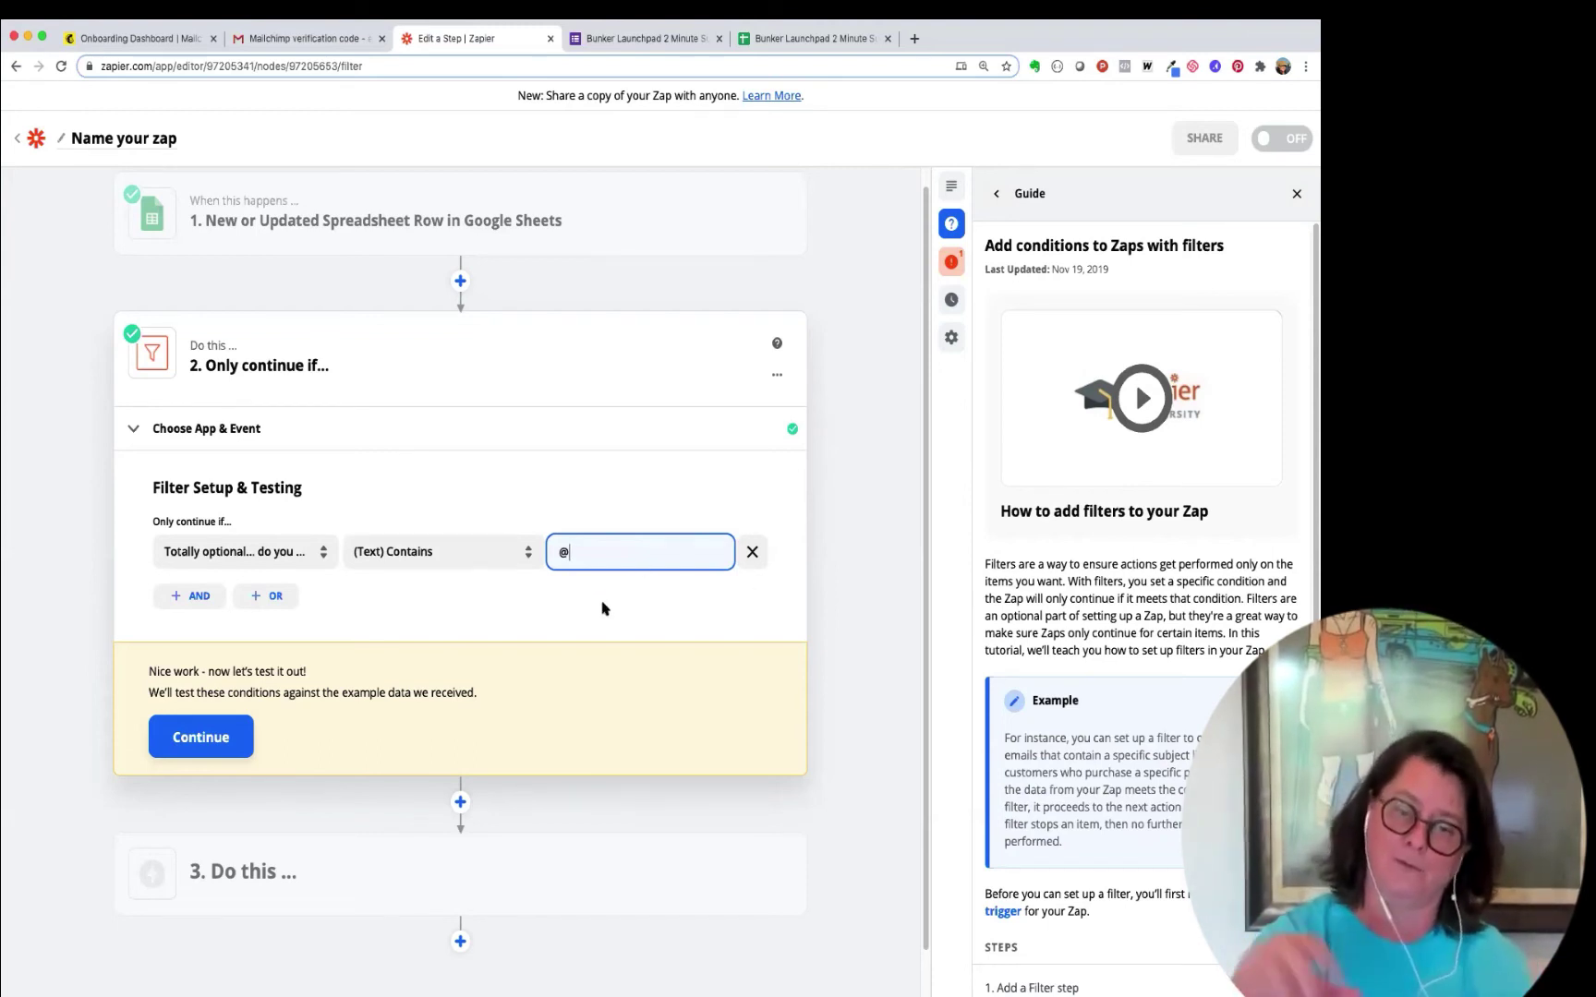
Step: Test the "@" filter condition against the sample data and finish editing the filter step
{"action": "left_click", "coordinate": [539, 612]}
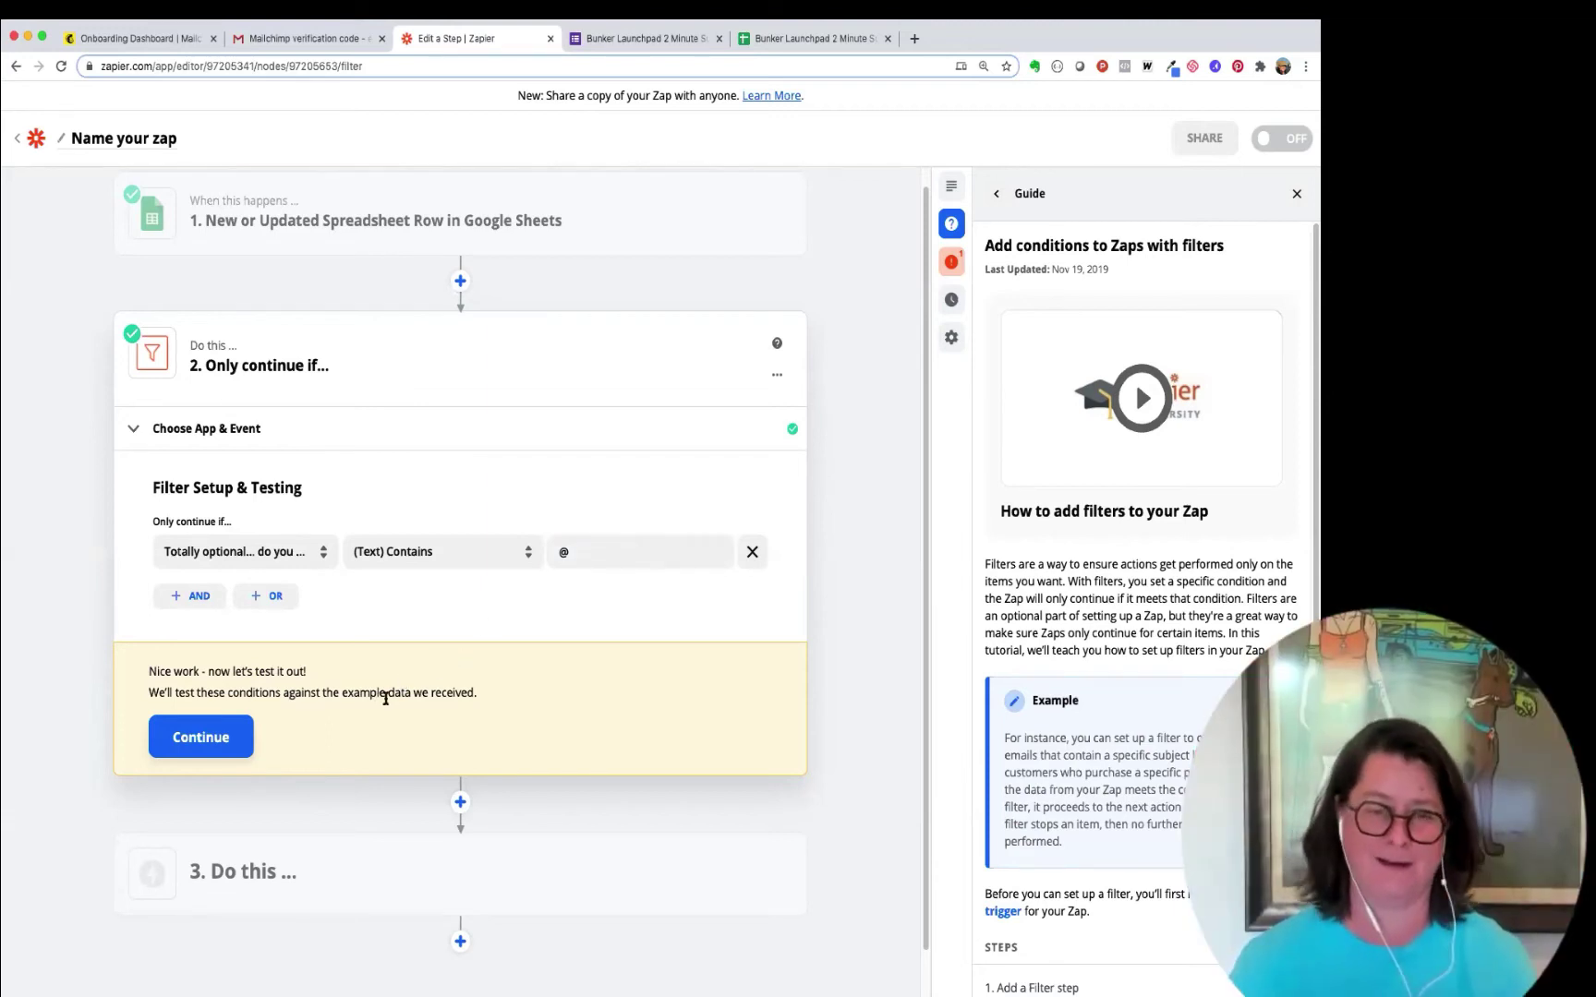
{"action": "left_click", "coordinate": [214, 747]}
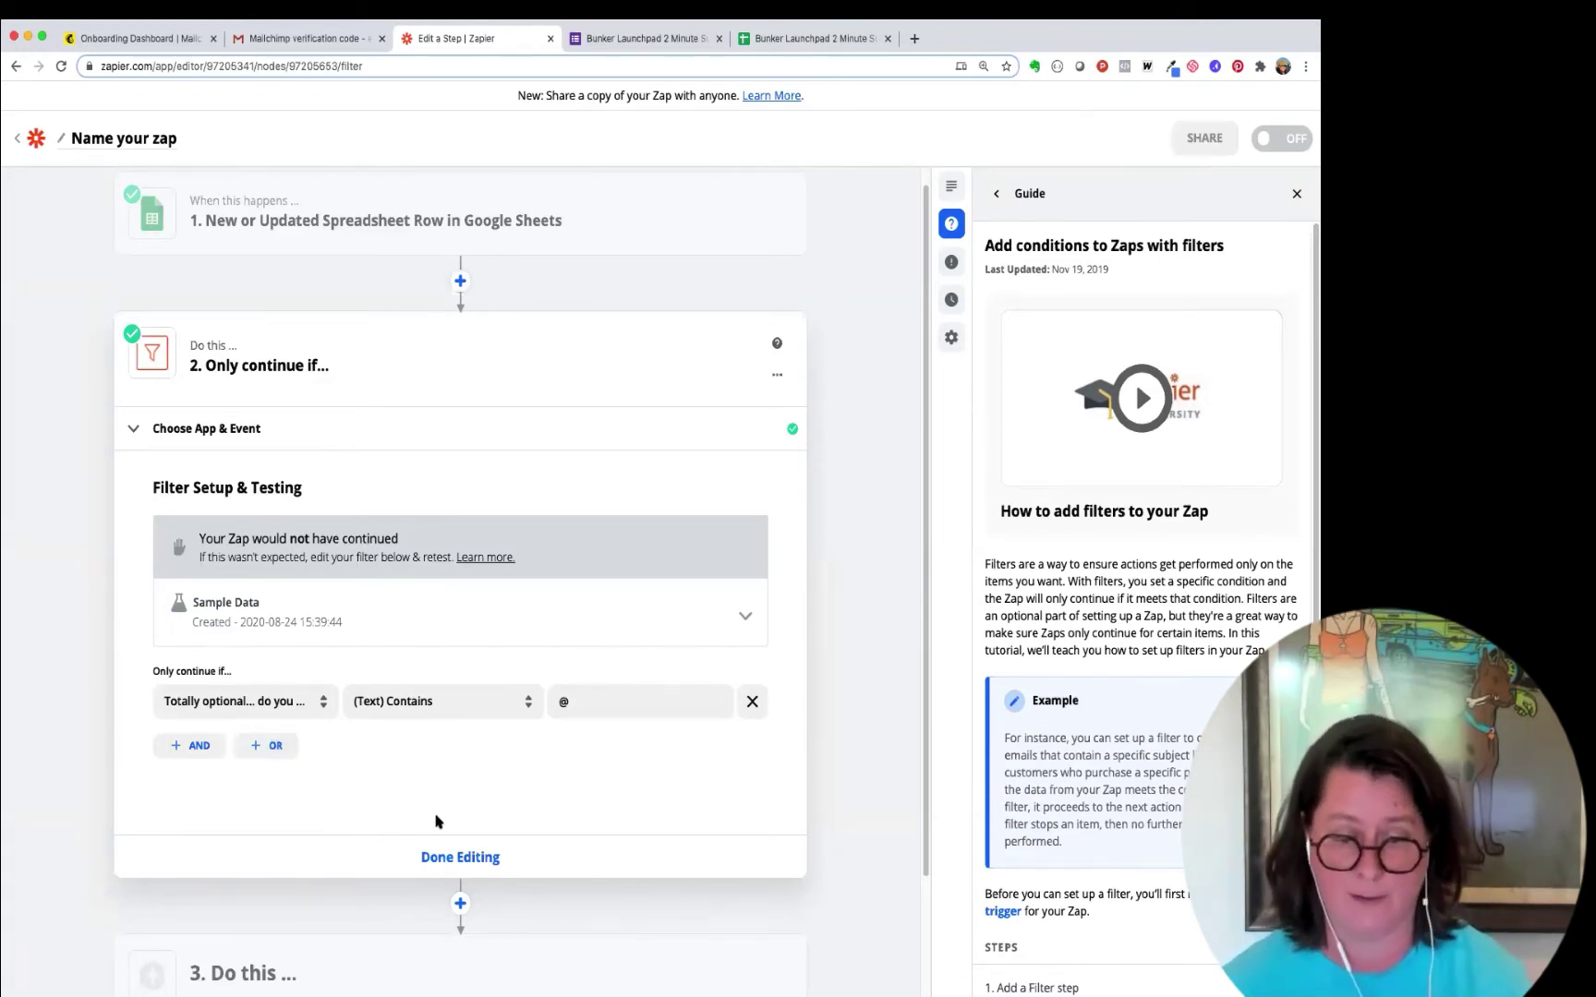
{"action": "left_click", "coordinate": [458, 858]}
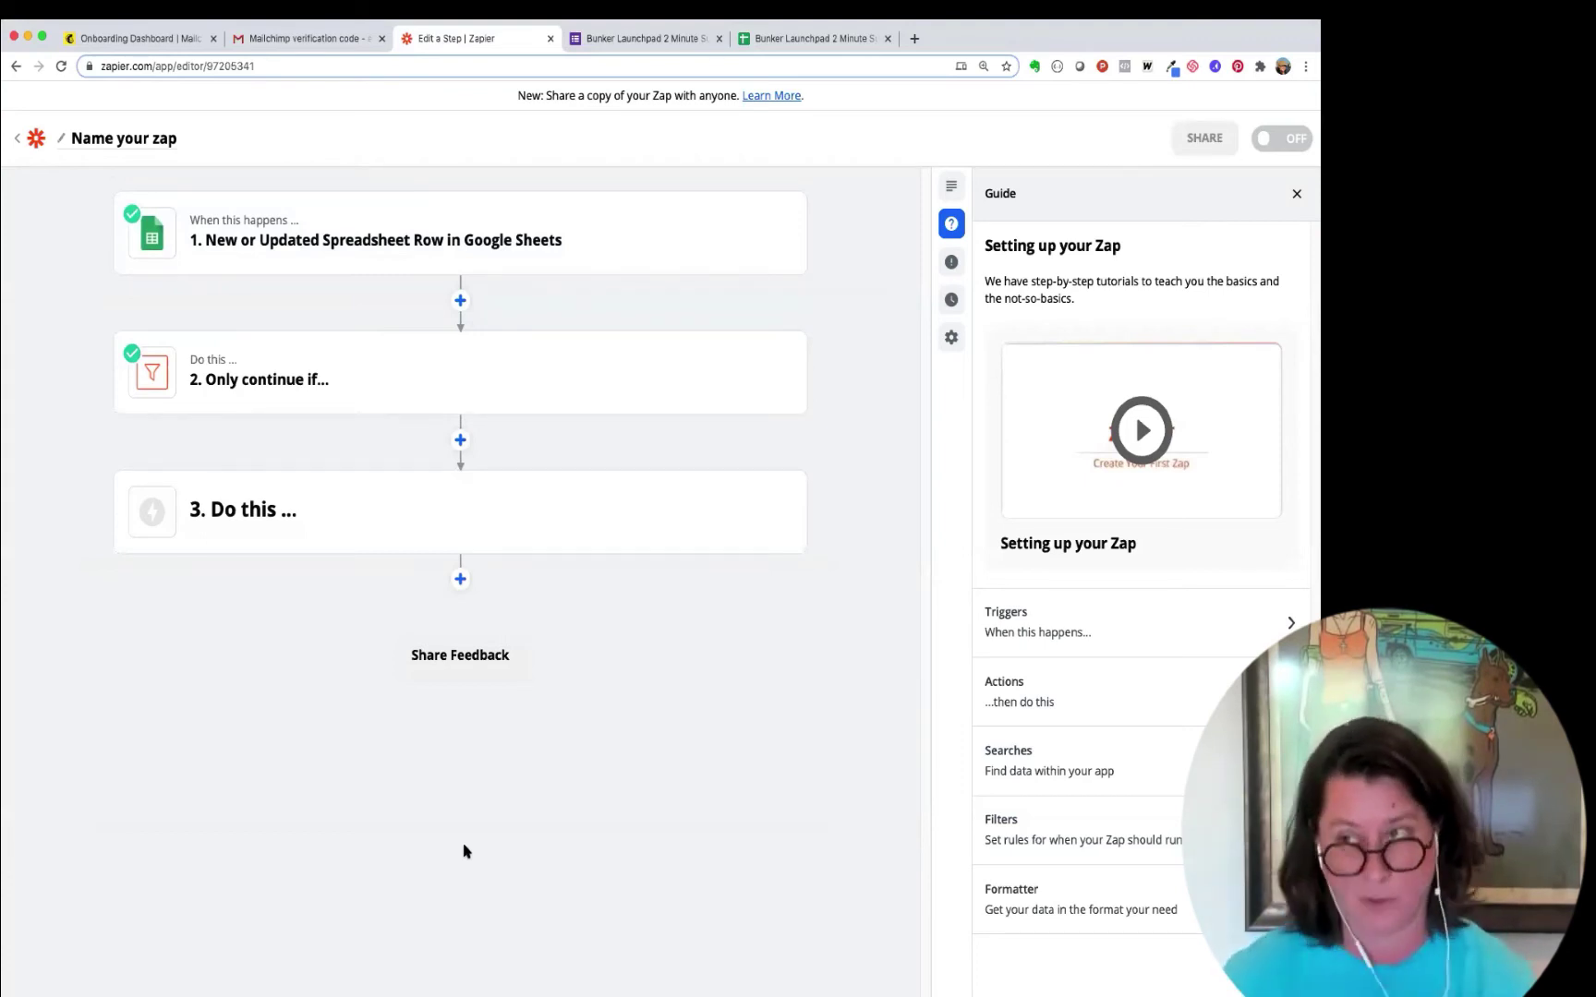
Step: Set the third step's app to Mailchimp with the Add/Update Subscriber action event, and continue
{"action": "left_click", "coordinate": [228, 518]}
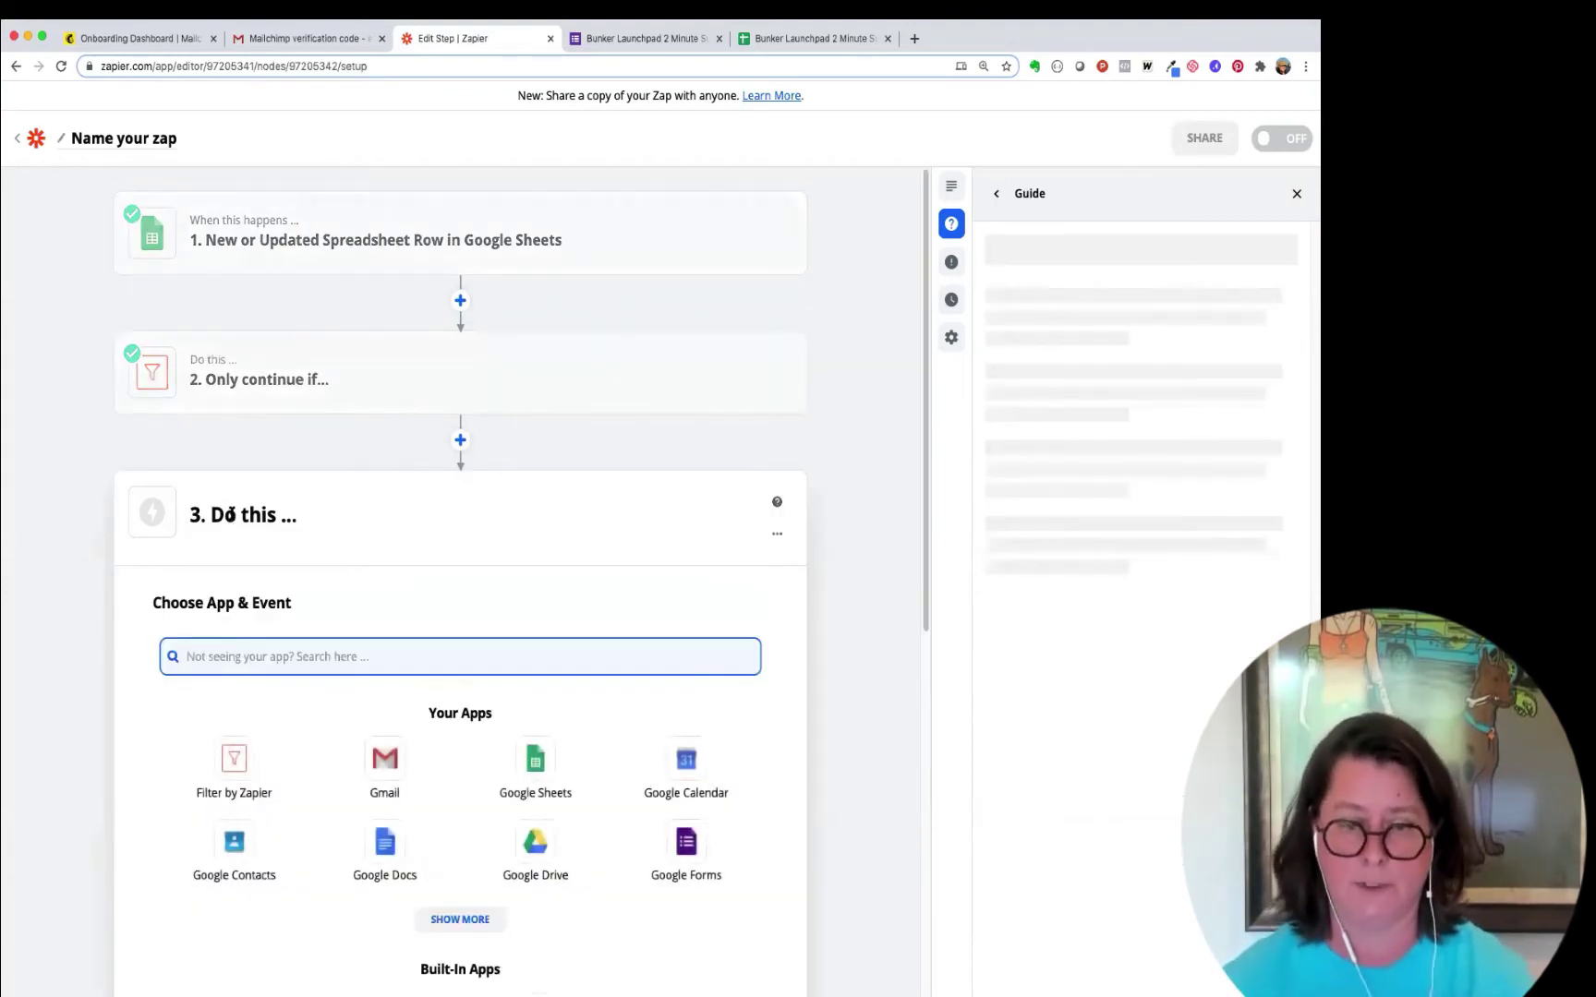
{"action": "type", "text": "ma"}
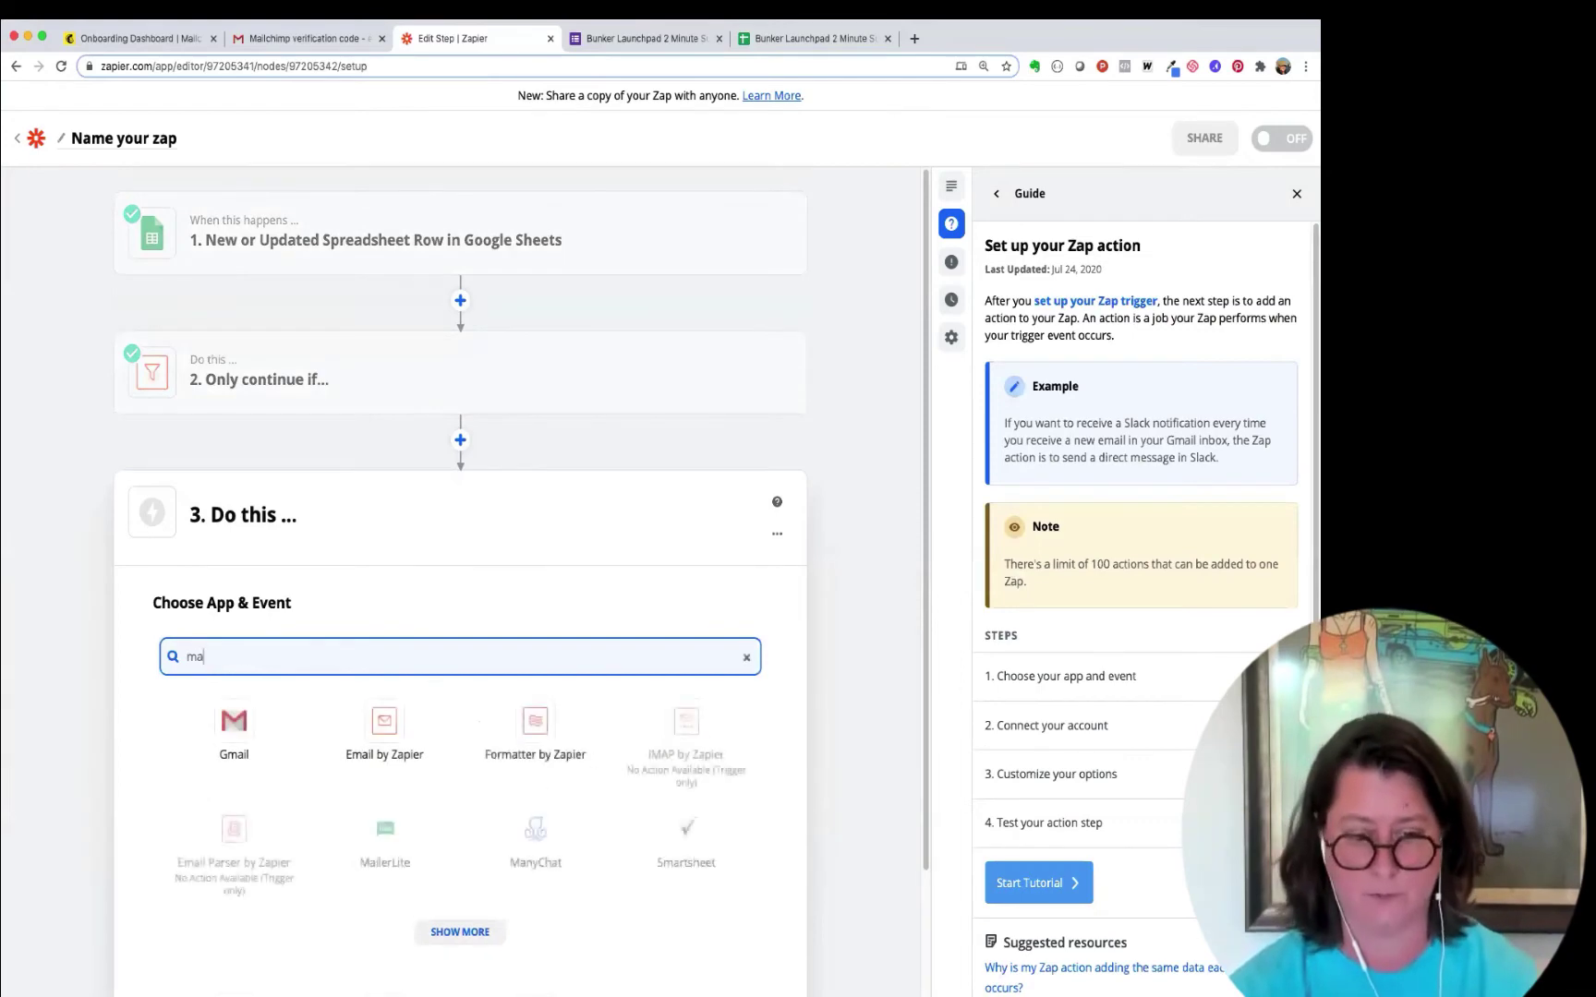
{"action": "type", "text": "ilchi"}
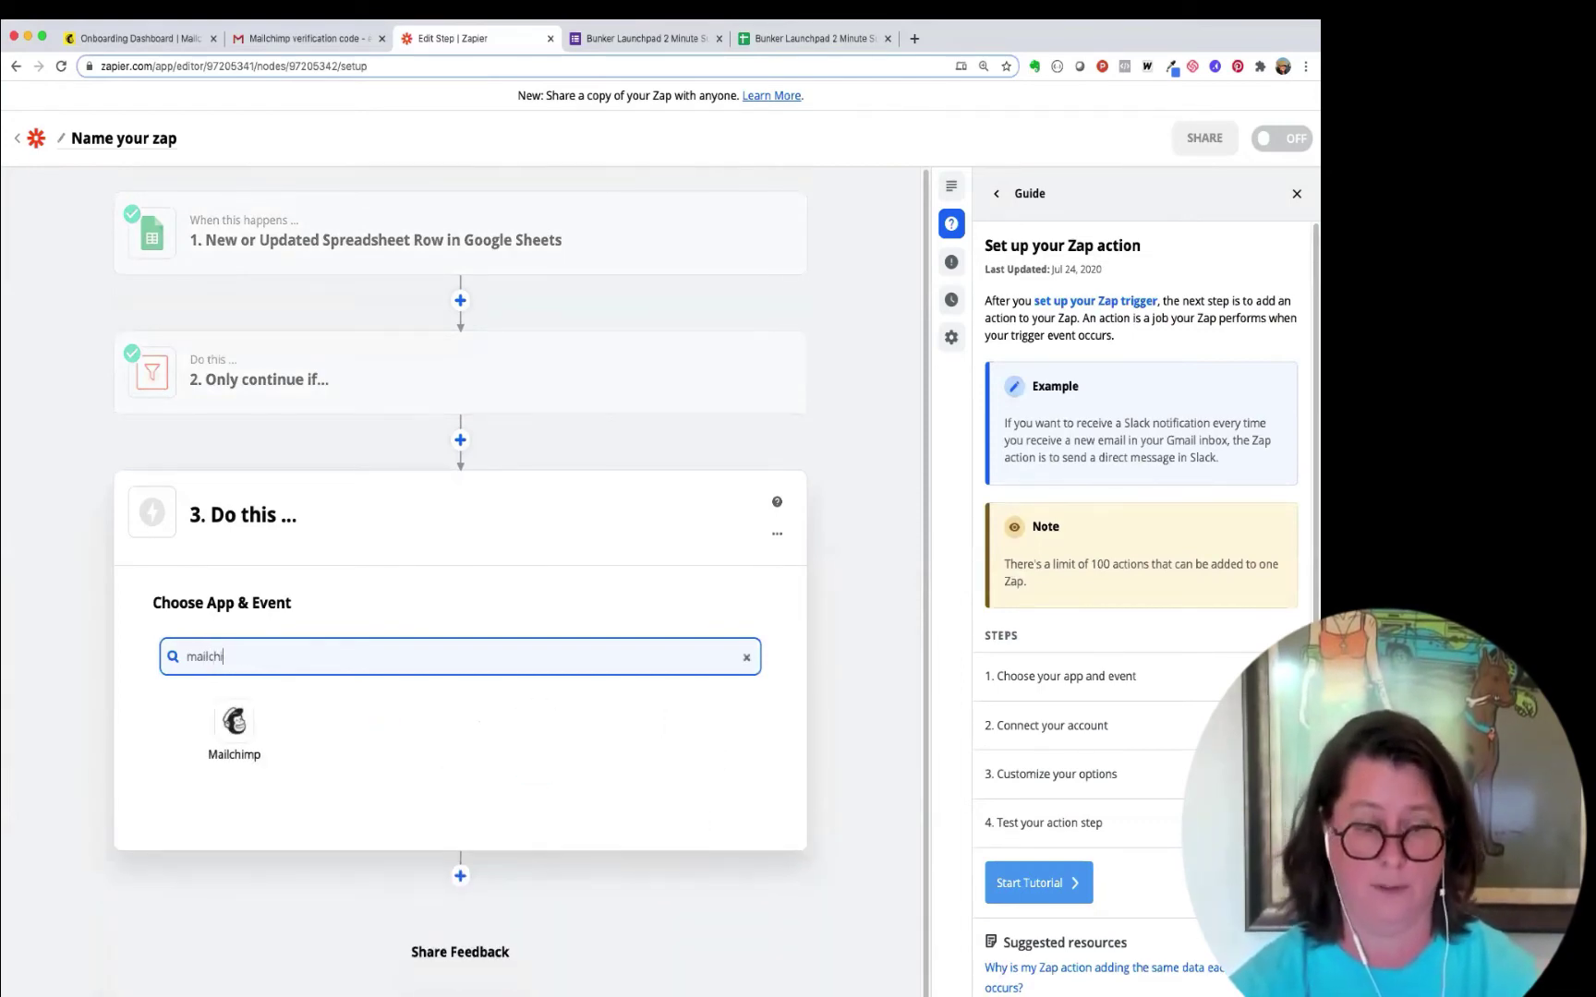
{"action": "left_click", "coordinate": [233, 734]}
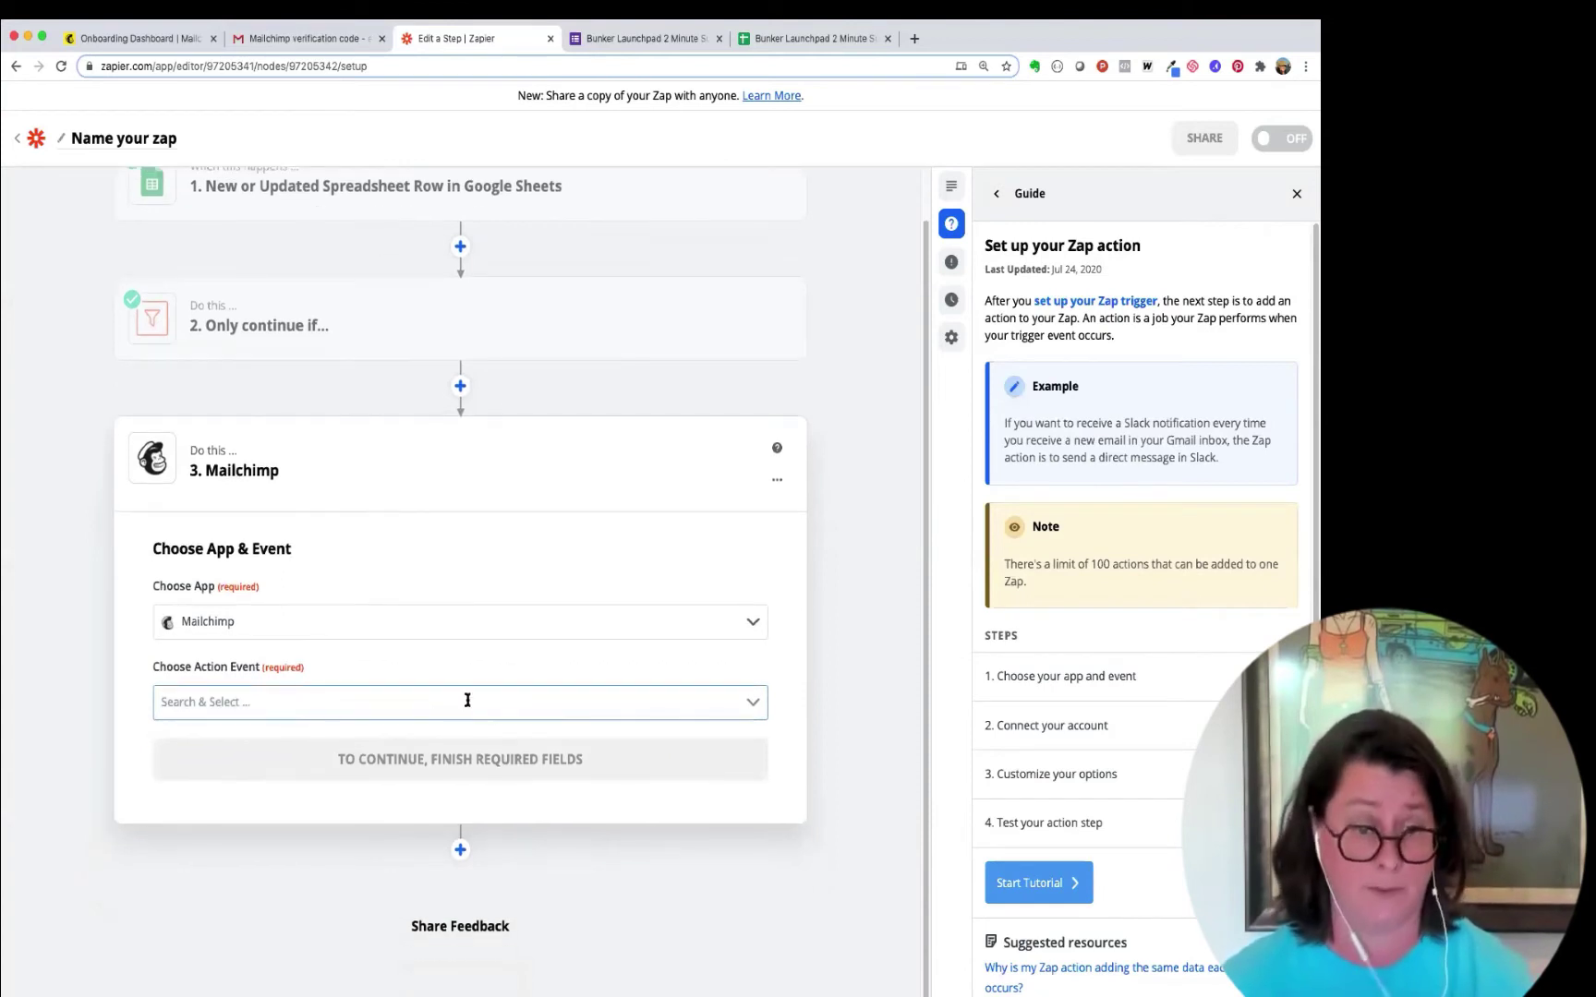
{"action": "left_click", "coordinate": [296, 699]}
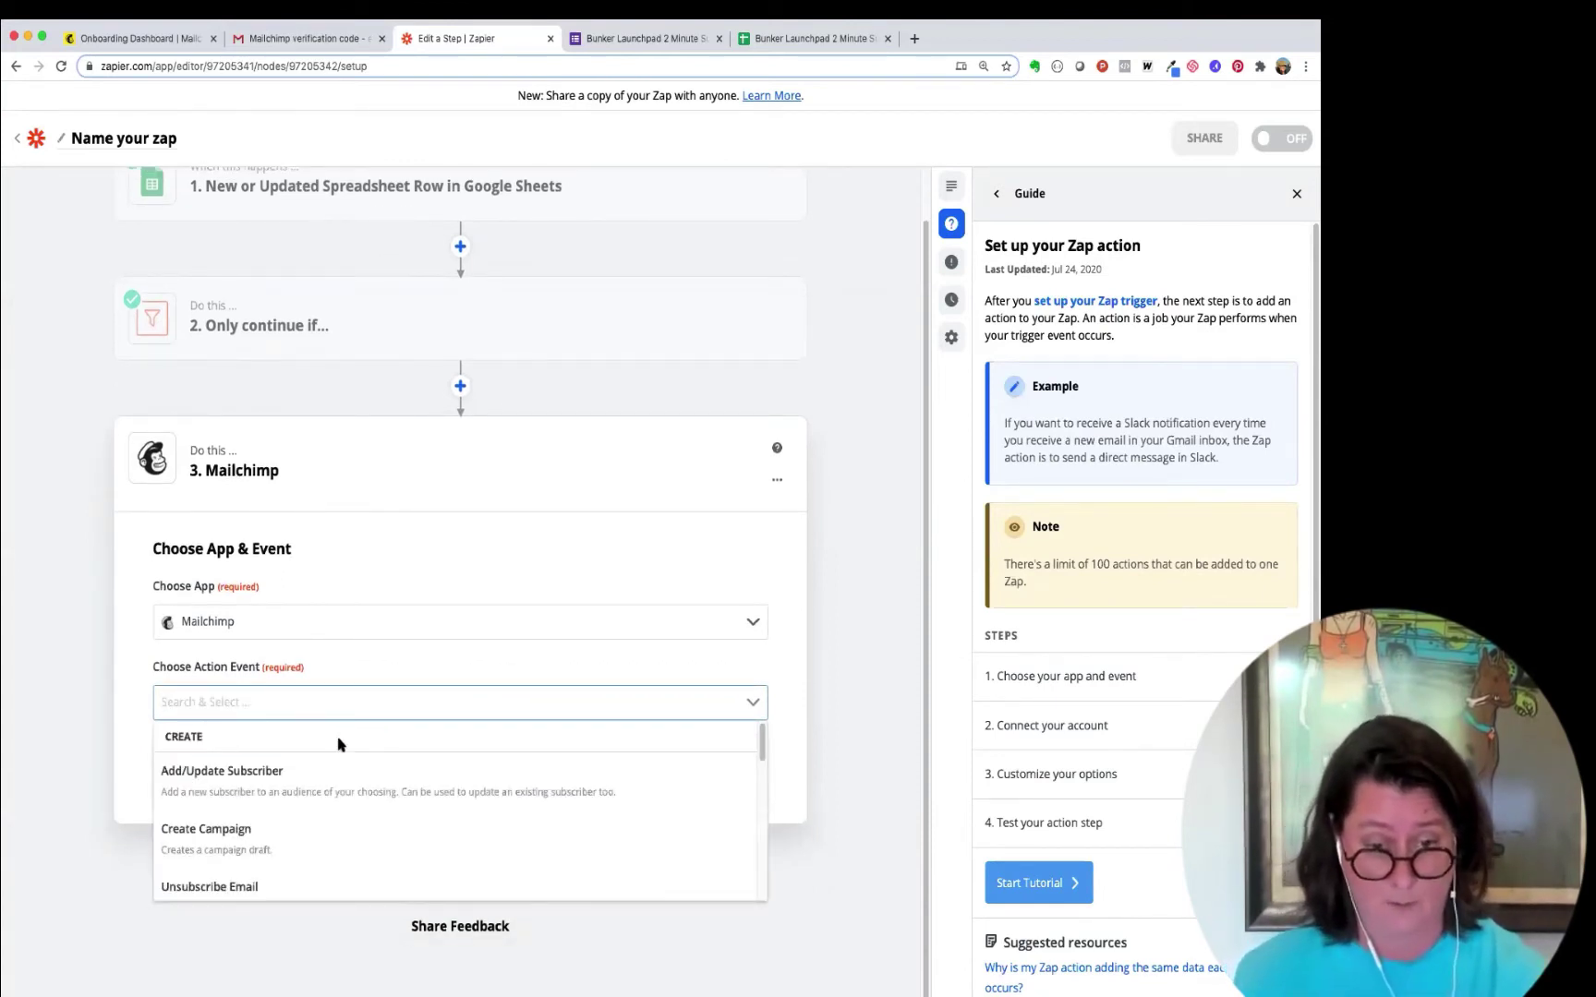
{"action": "left_click", "coordinate": [242, 784]}
{"action": "left_click", "coordinate": [476, 769]}
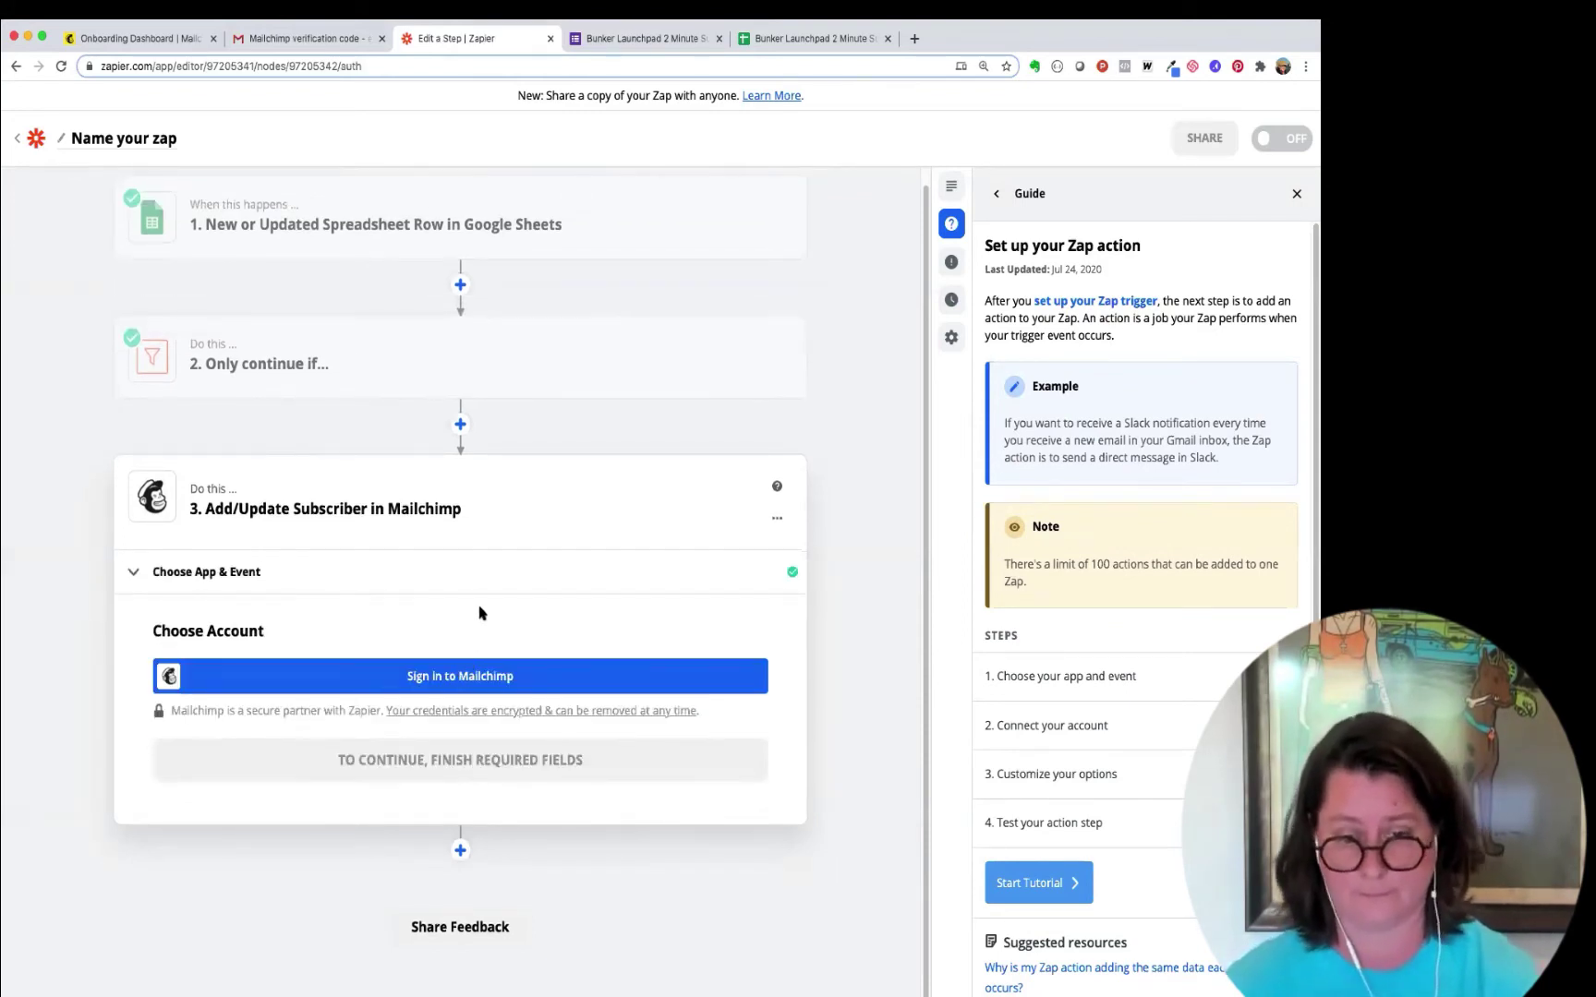
Step: Connect the Mailchimp account by allowing Zapier access to it, and continue with the Mailchimp Bunker Launch Pad account
{"action": "left_click", "coordinate": [451, 680]}
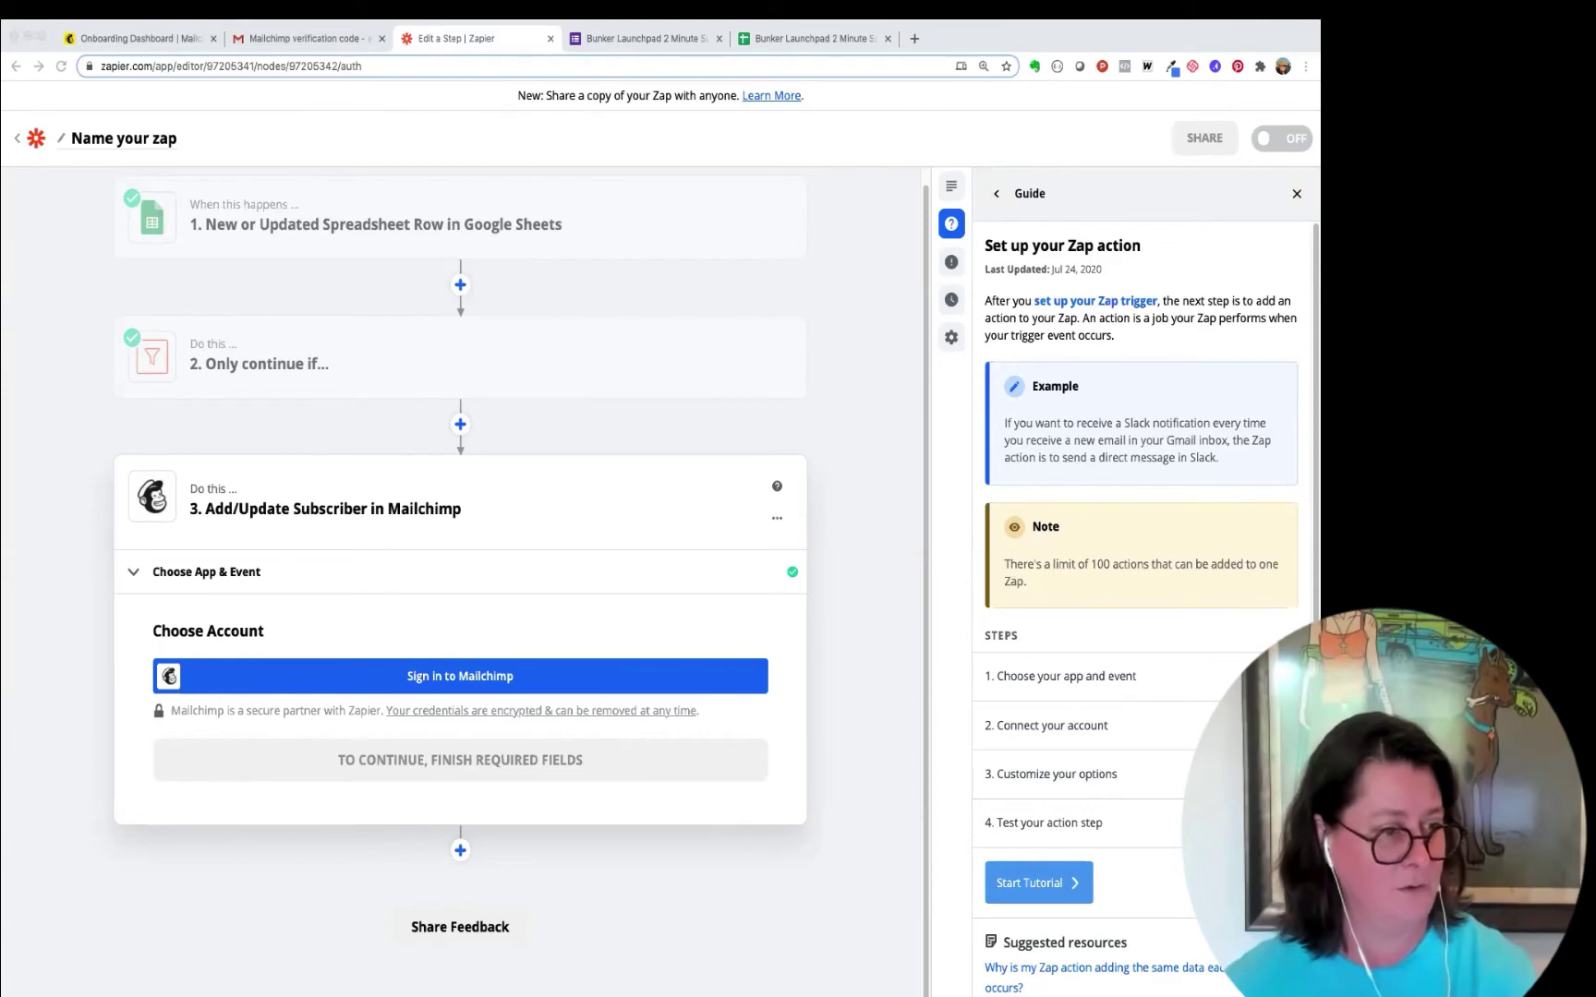
{"action": "left_click_drag", "start_coordinate": [2, 171], "coordinate": [397, 123]}
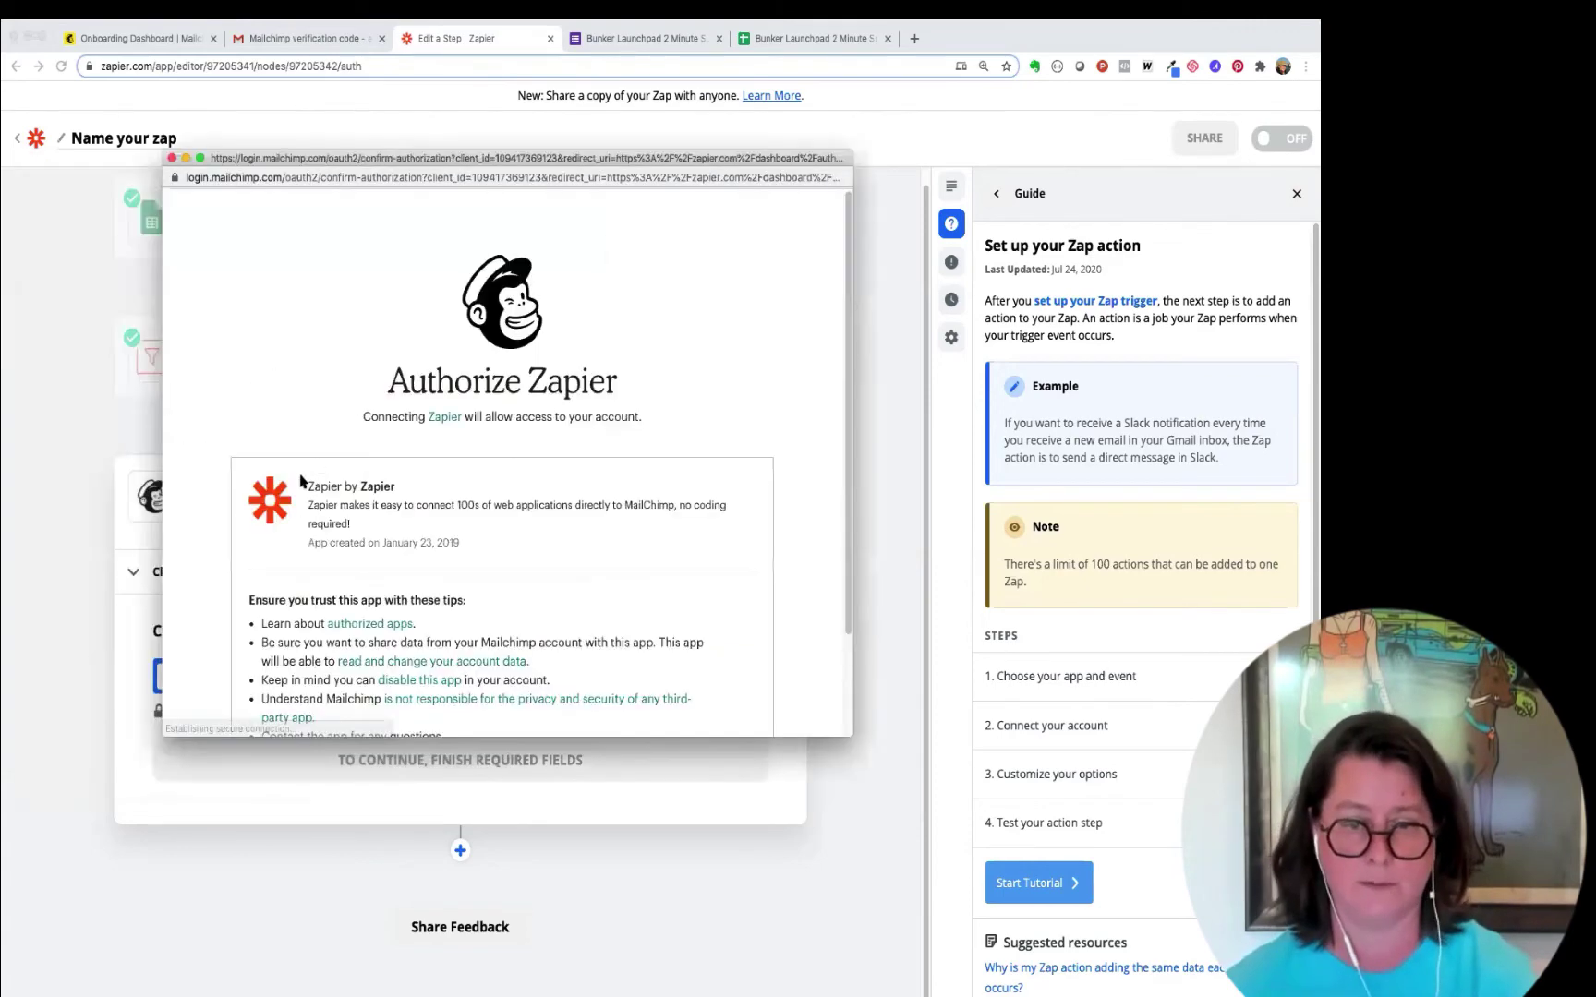
{"action": "scroll", "coordinate": [621, 492], "scroll_direction": "down", "scroll_amount": 2}
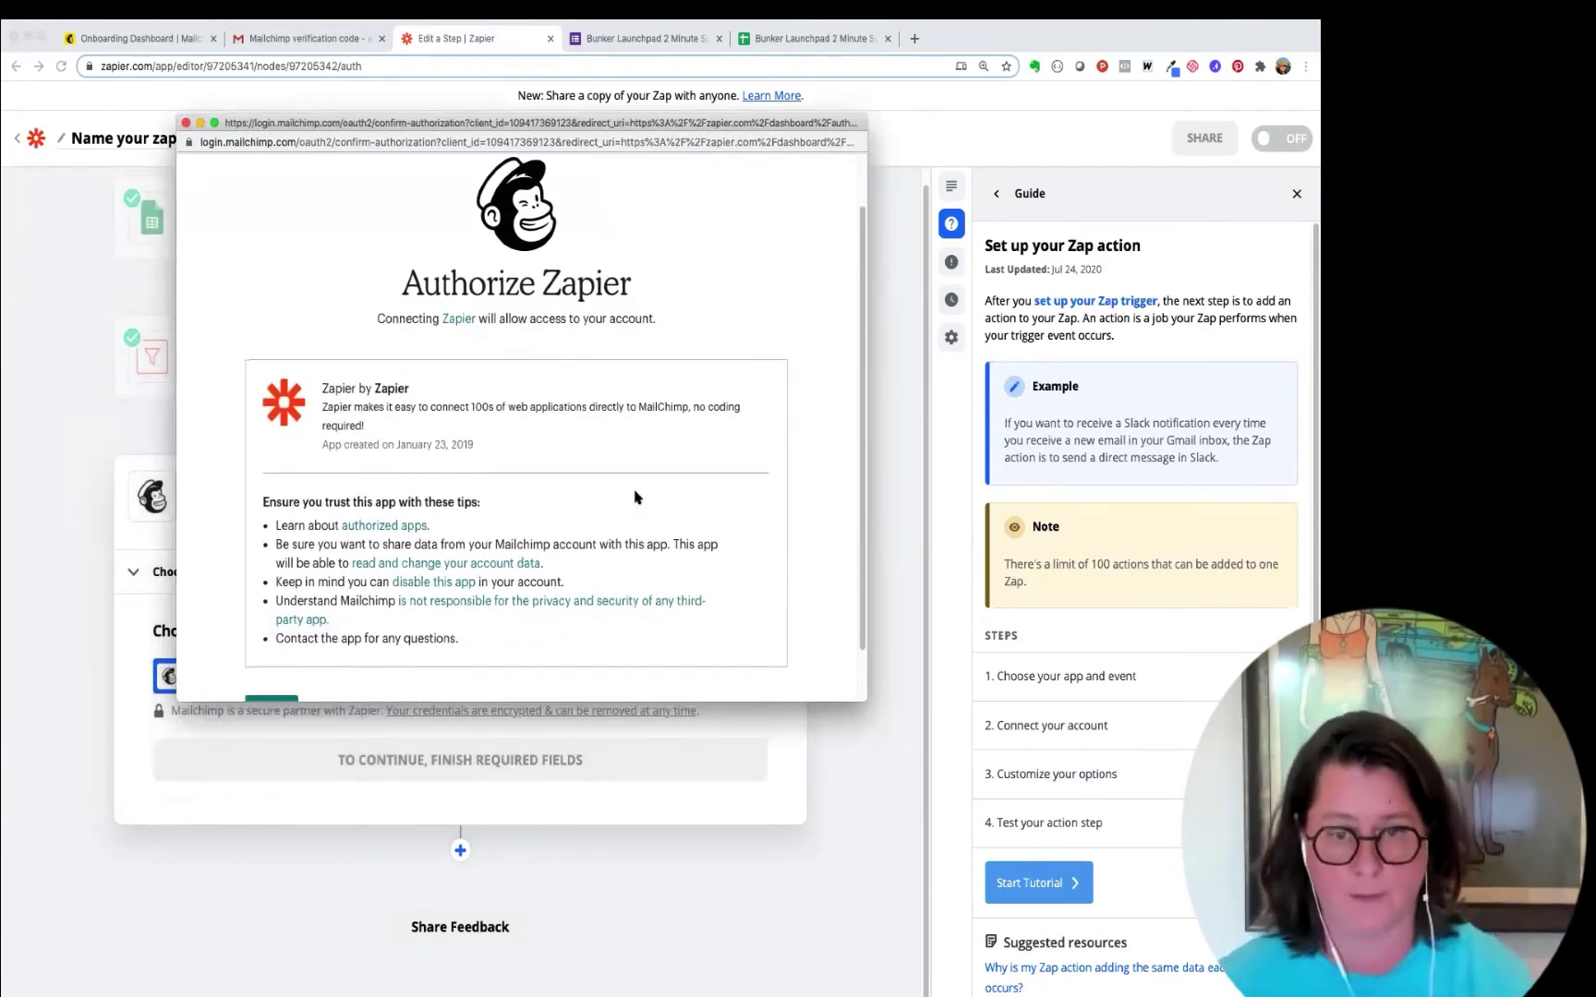
{"action": "scroll", "coordinate": [634, 495], "scroll_direction": "down", "scroll_amount": 2}
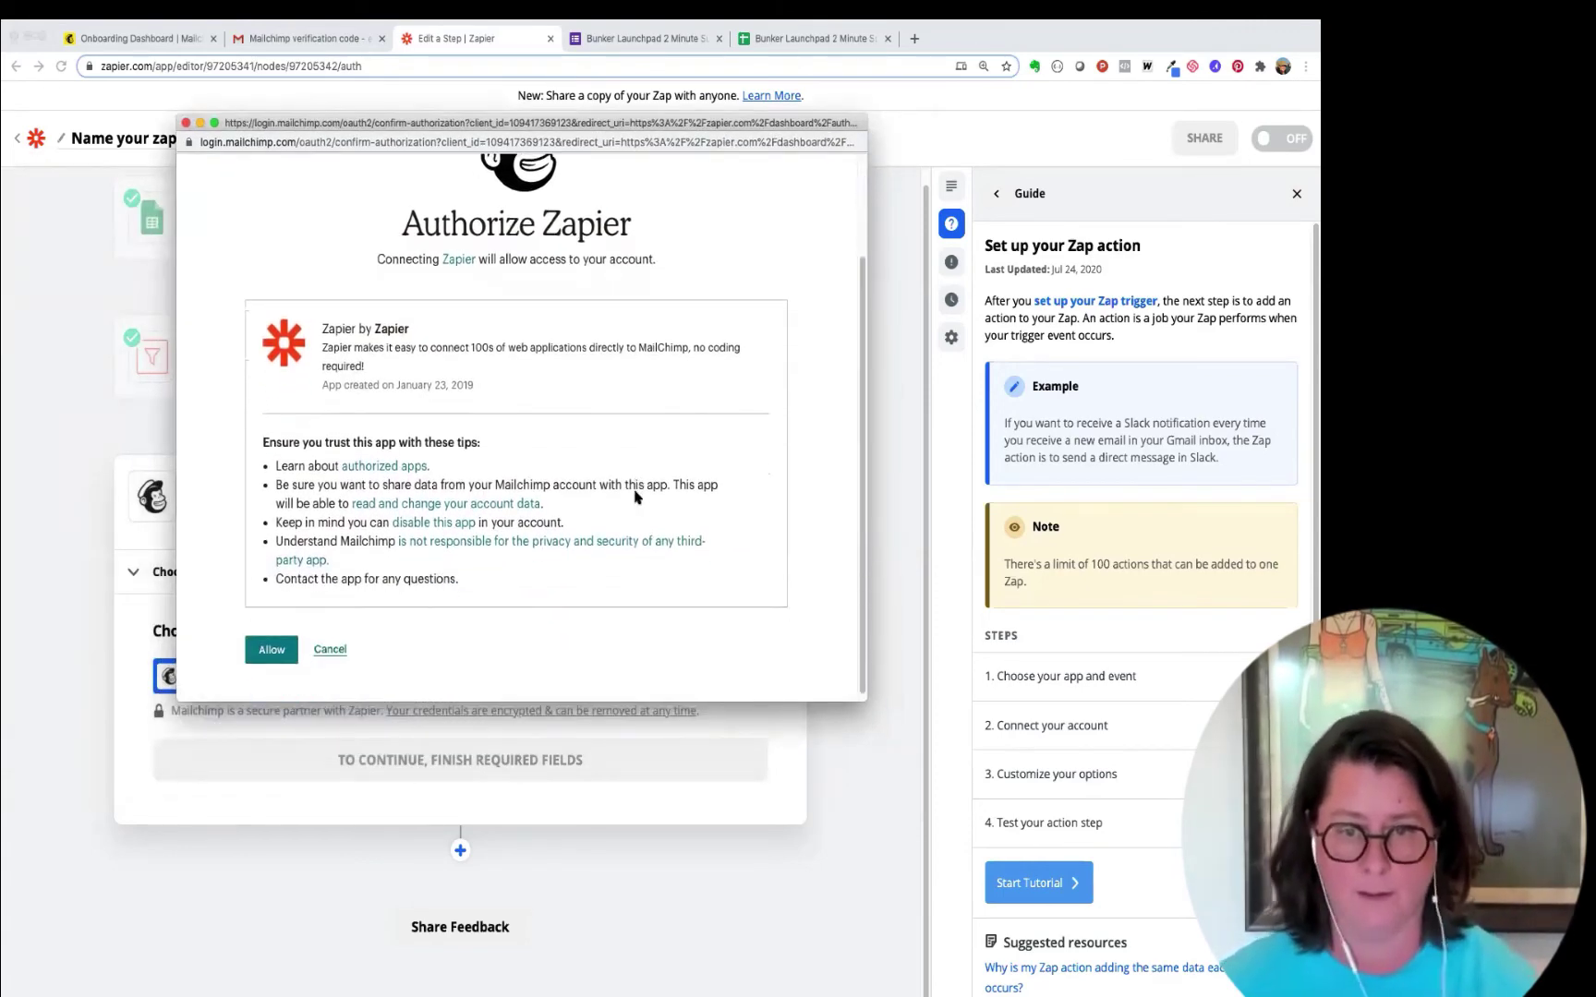
{"action": "left_click", "coordinate": [272, 649]}
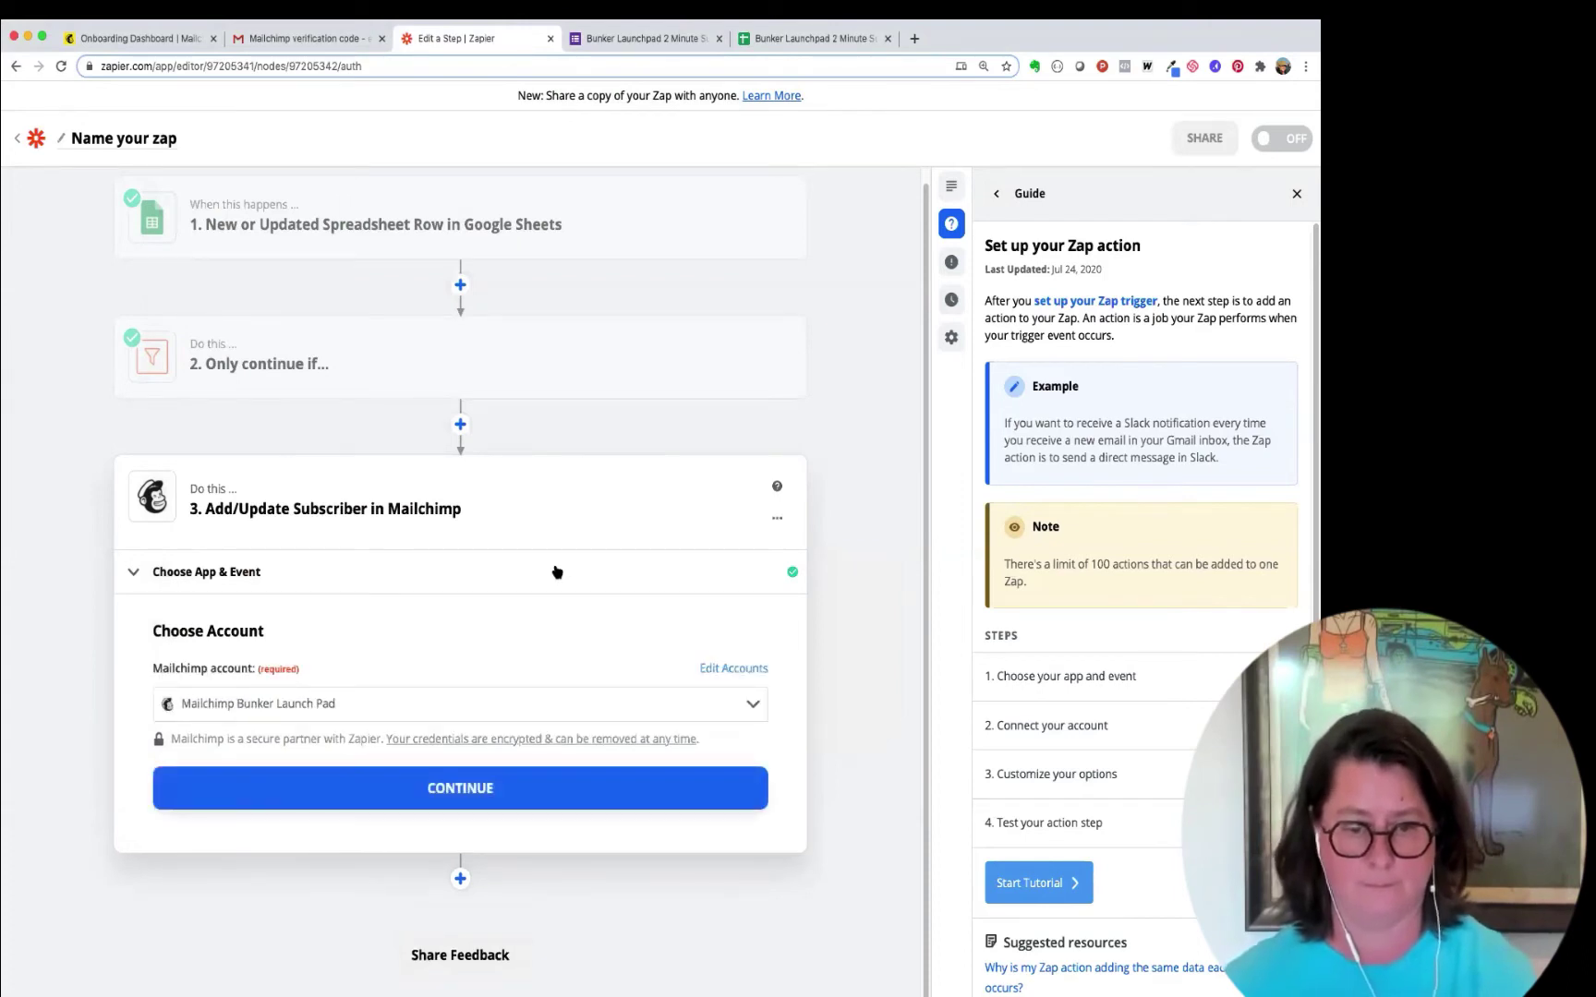
{"action": "left_click", "coordinate": [456, 790]}
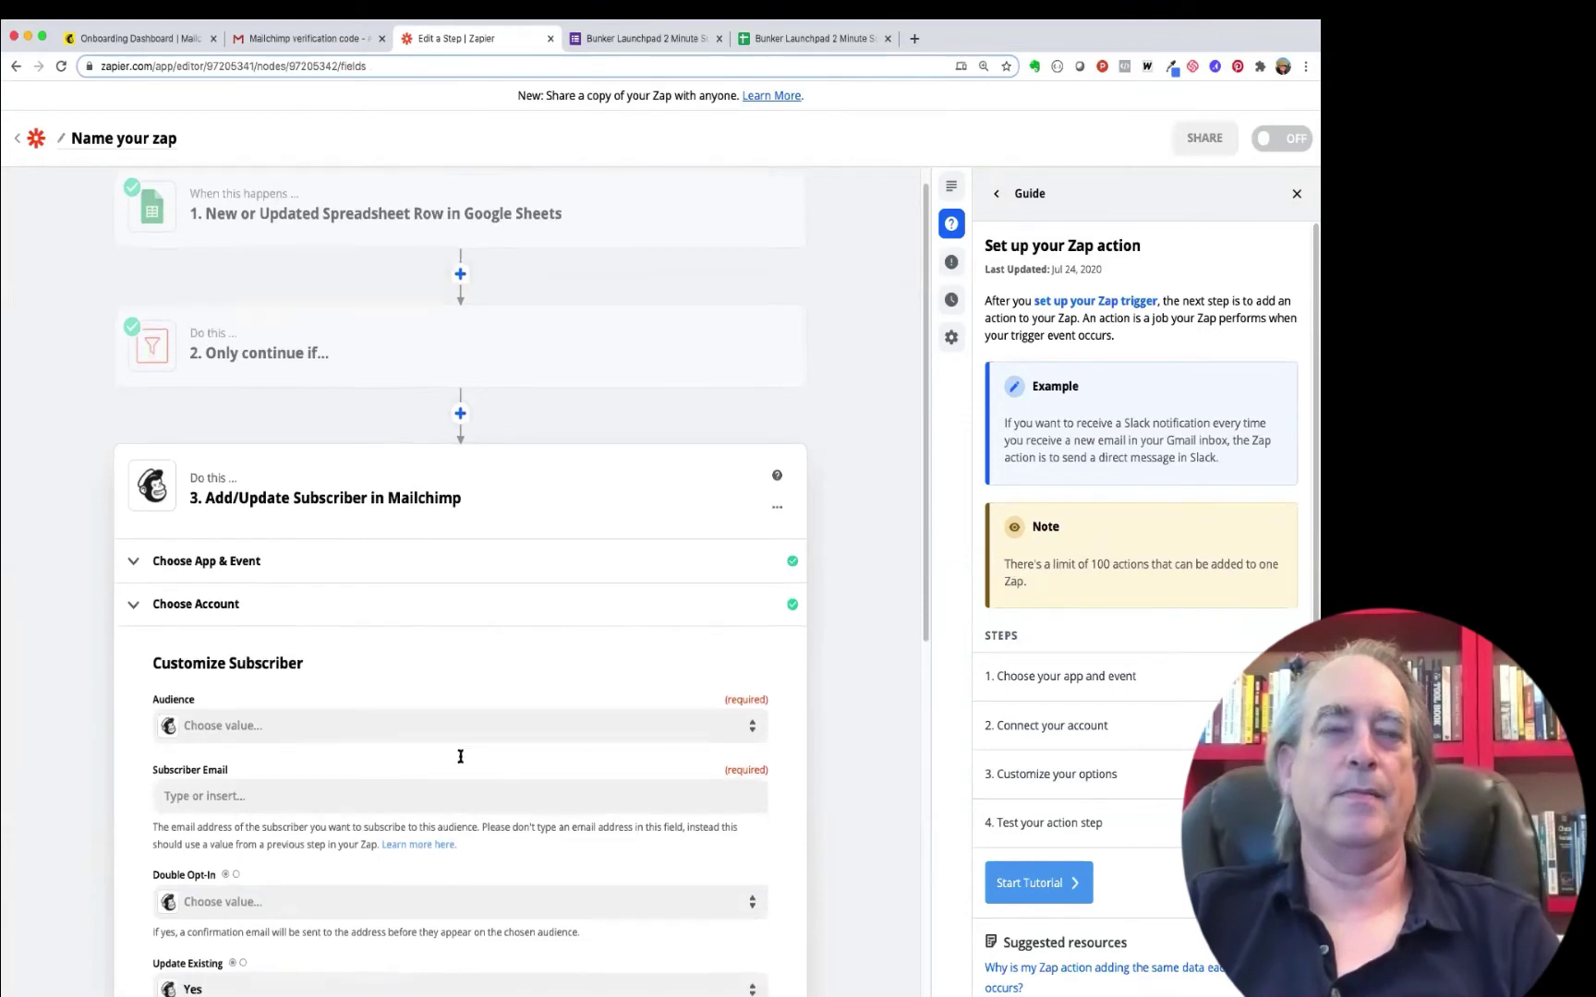
Step: Set the subscriber's Audience to Bunker Launch Pad
{"action": "scroll", "coordinate": [459, 748], "scroll_direction": "down", "scroll_amount": 2}
{"action": "left_click", "coordinate": [306, 646]}
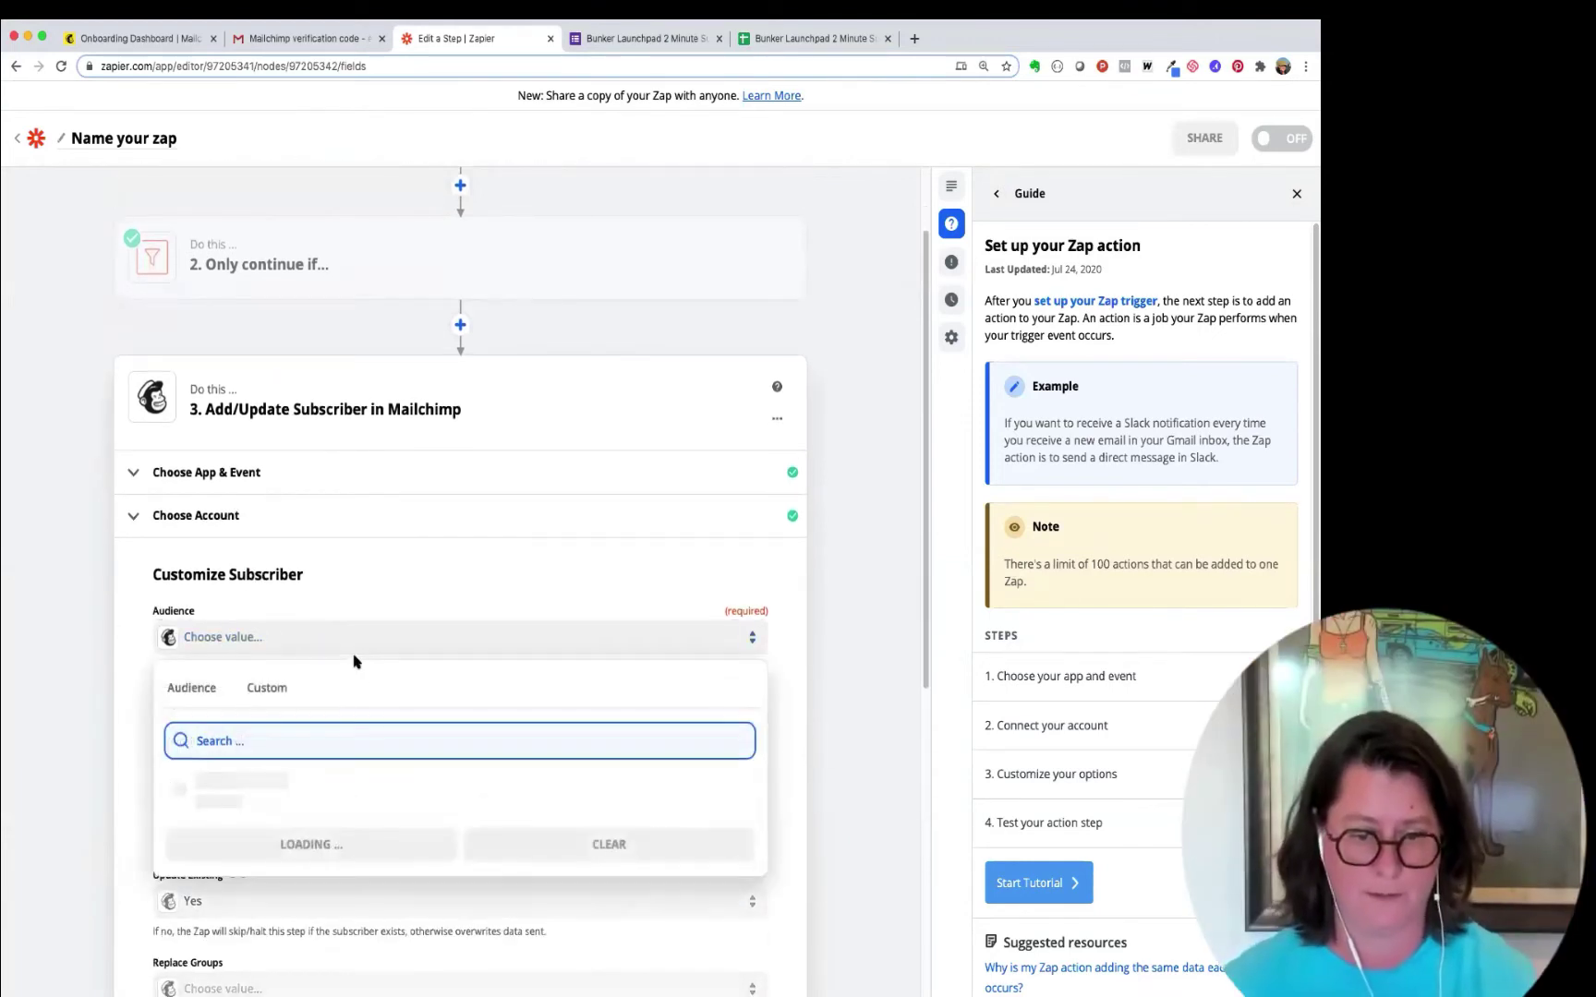
{"action": "left_click", "coordinate": [294, 644]}
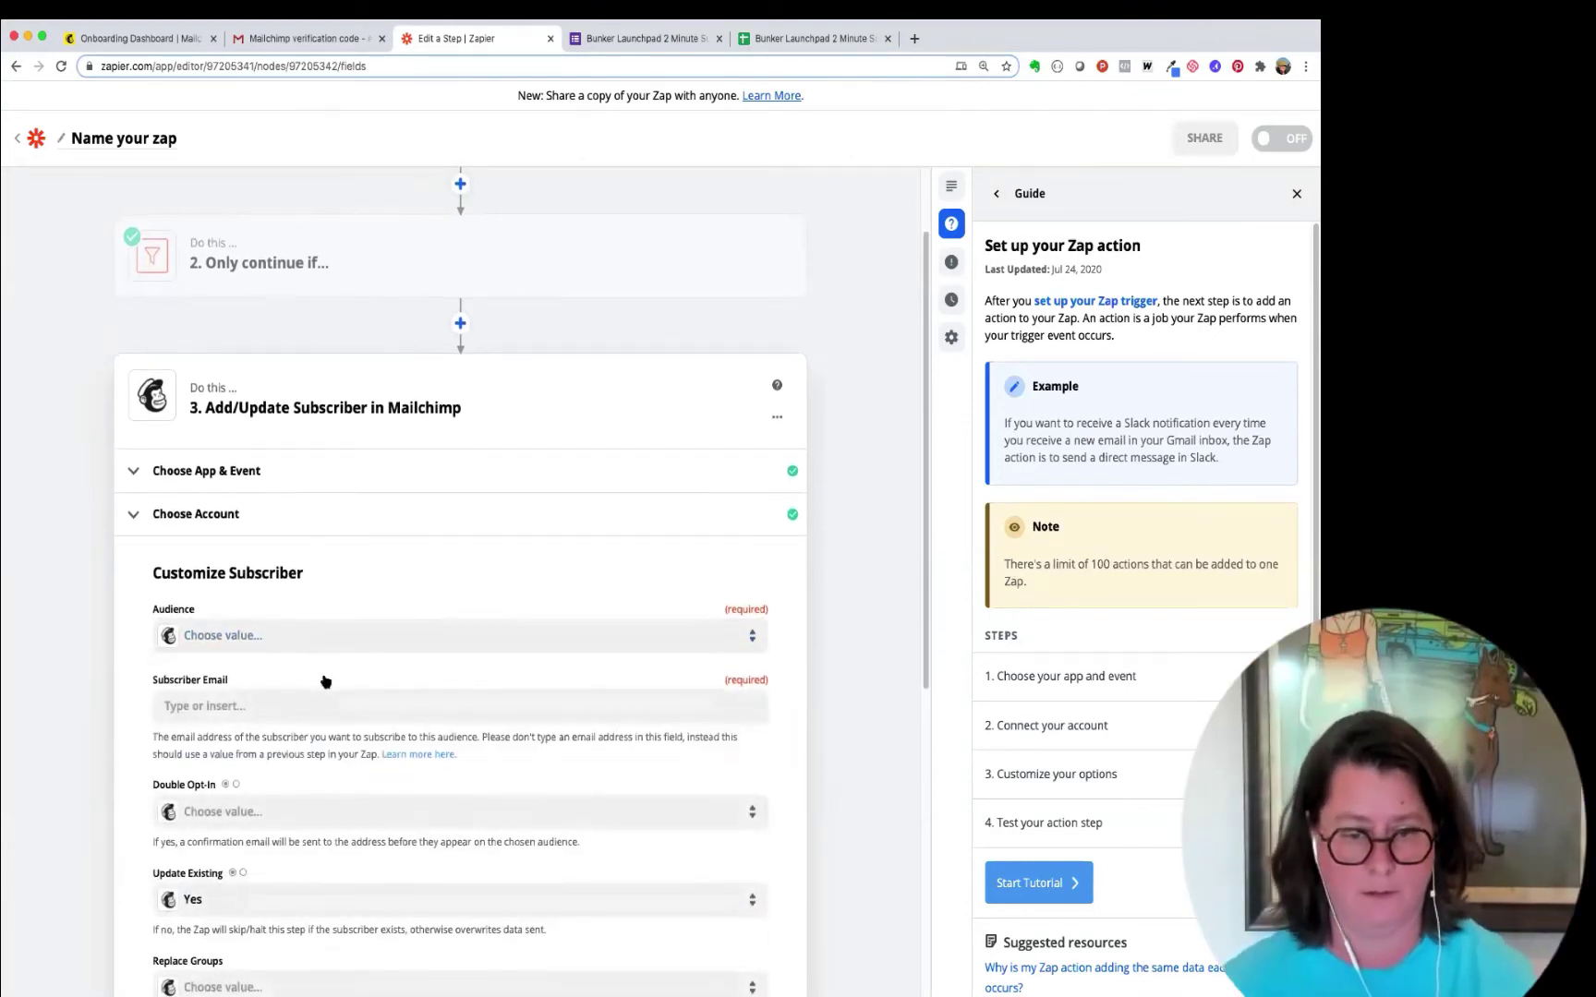
{"action": "scroll", "coordinate": [323, 679], "scroll_direction": "down", "scroll_amount": 1}
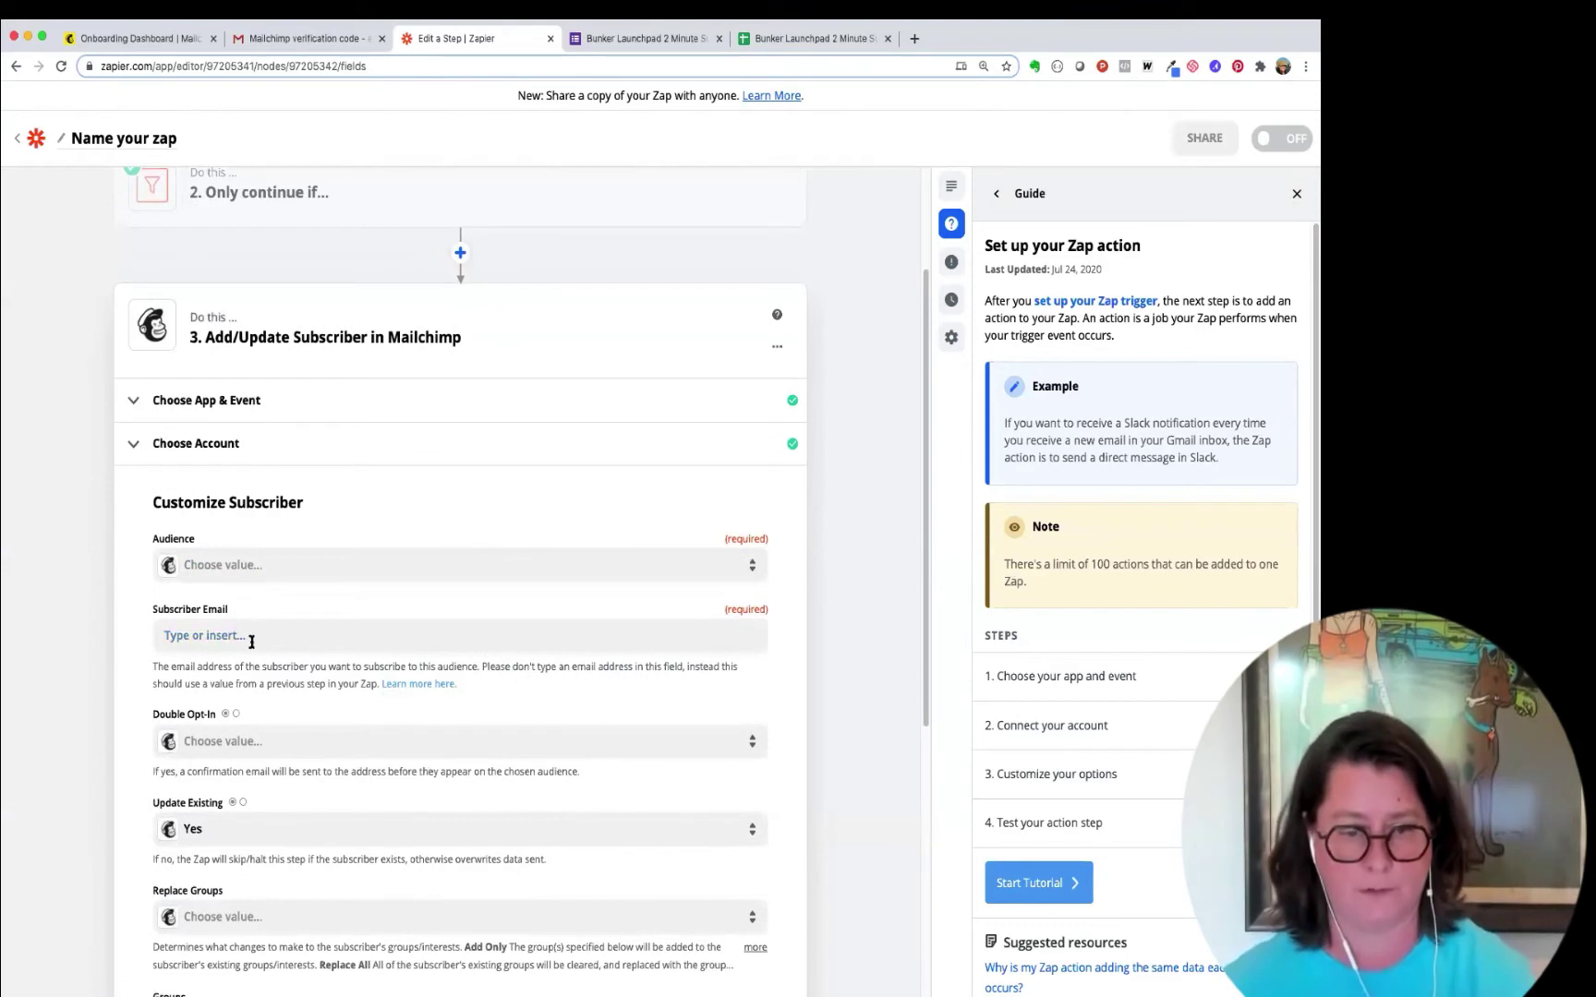
{"action": "left_click", "coordinate": [263, 567]}
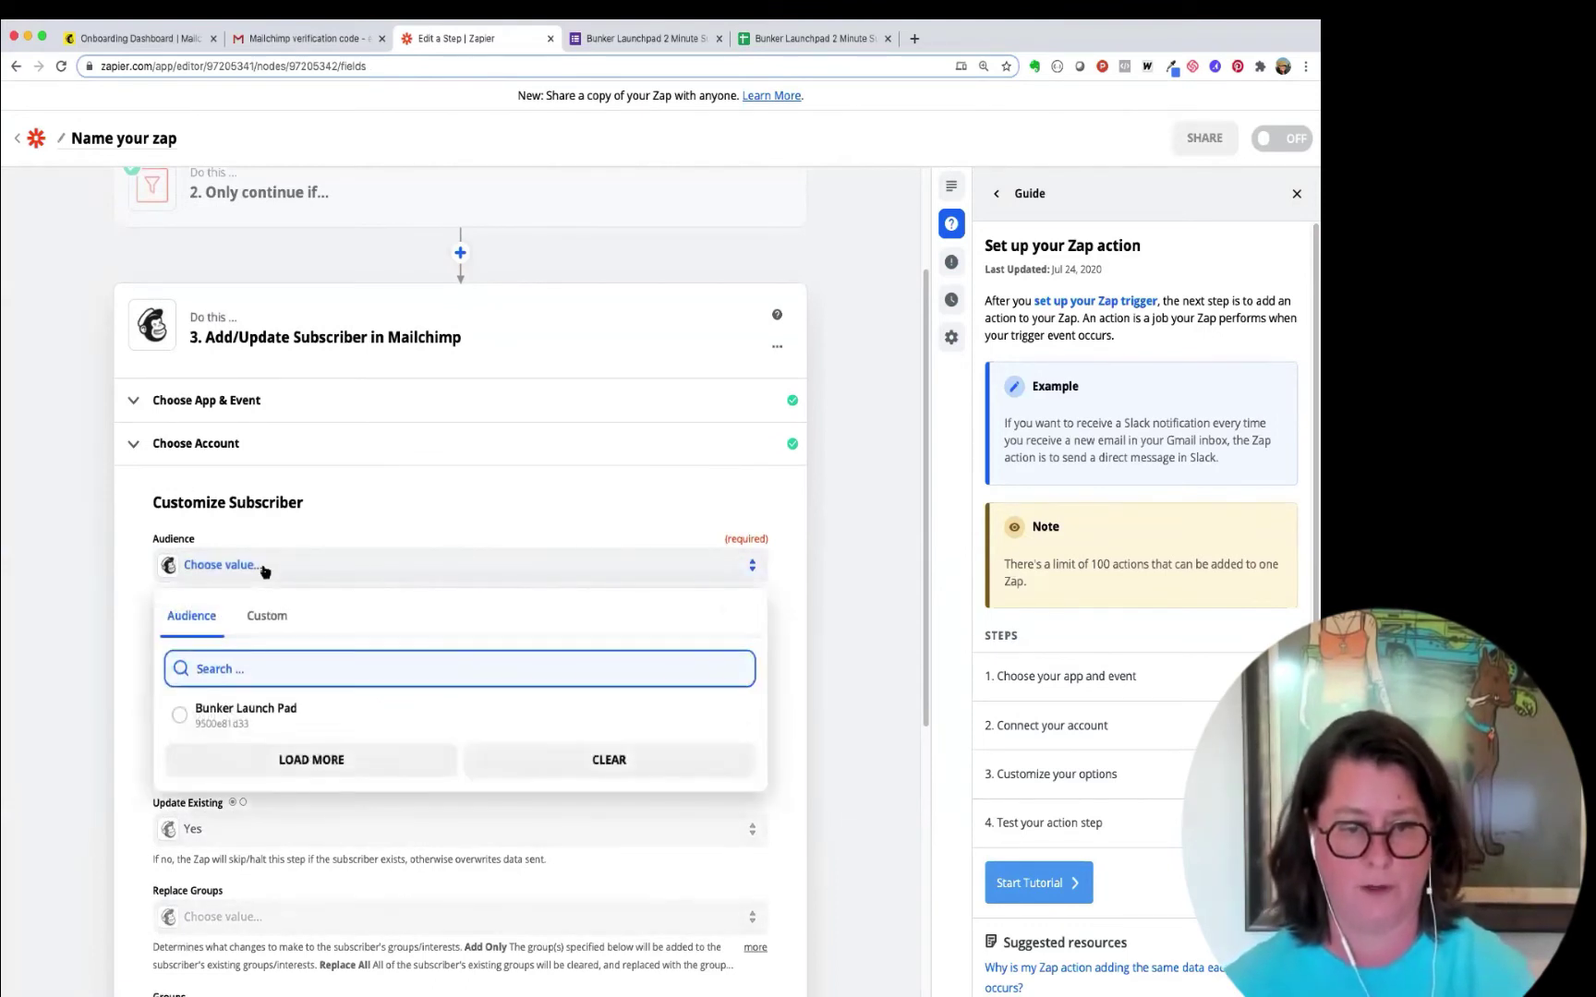
{"action": "left_click", "coordinate": [239, 714]}
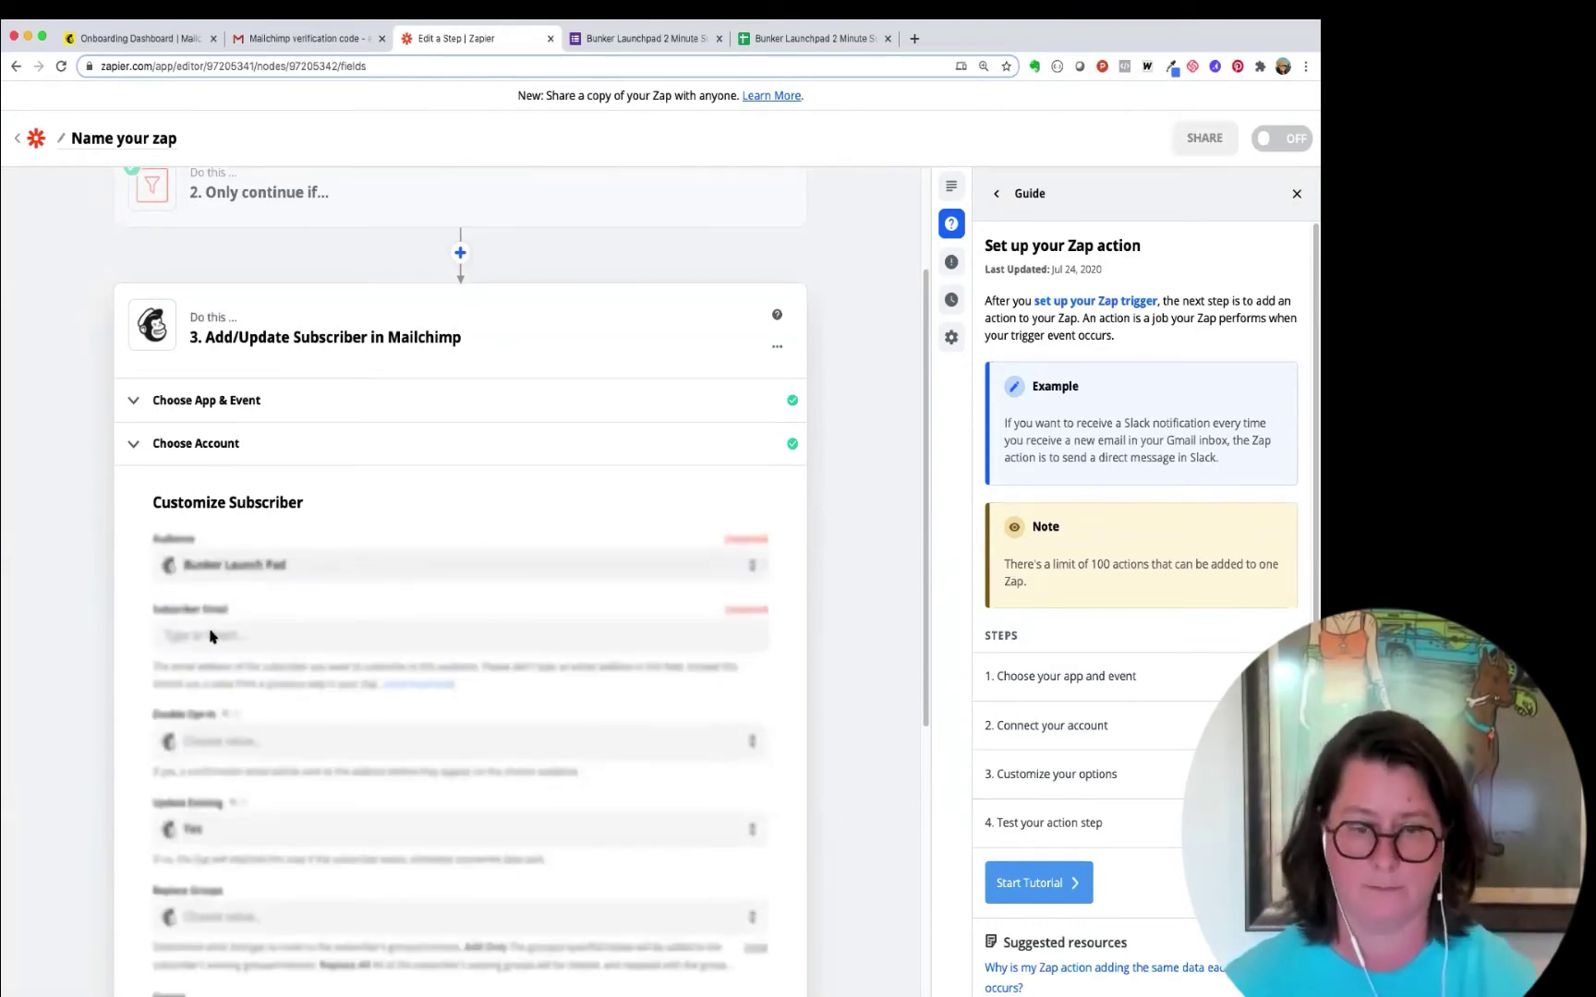
Step: Map Subscriber Email to the spreadsheet's "Totally optional... do you want us to email you when we publish a new tutorial?" answer and check the filter's data
{"action": "left_click", "coordinate": [254, 637]}
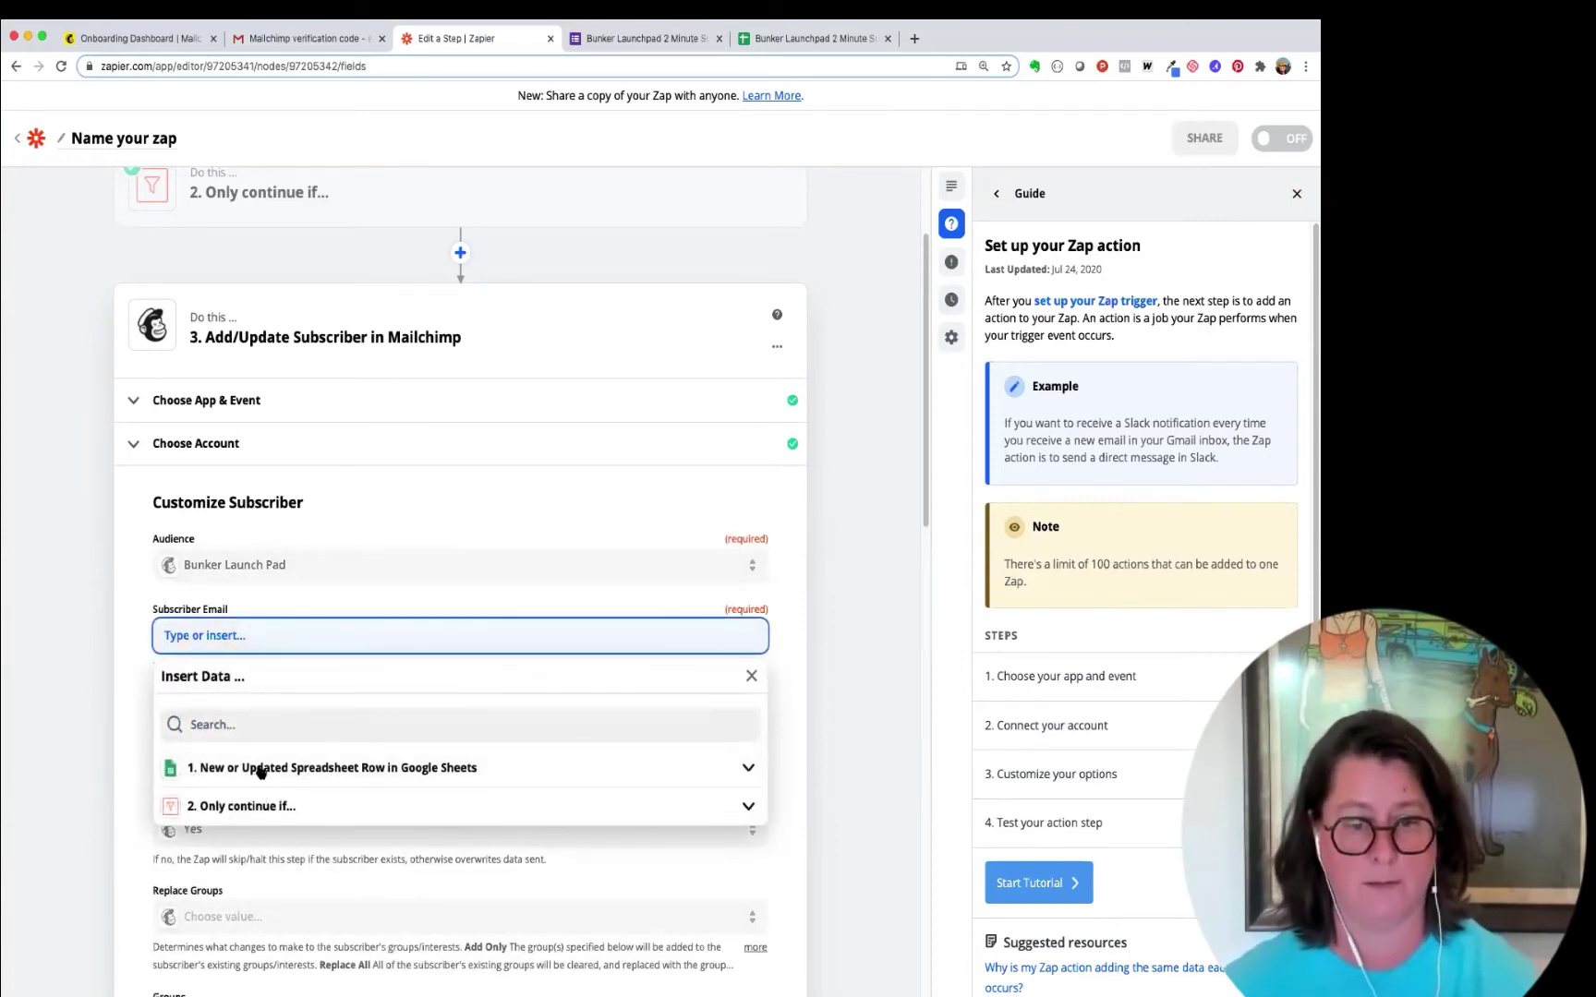
{"action": "left_click", "coordinate": [747, 810]}
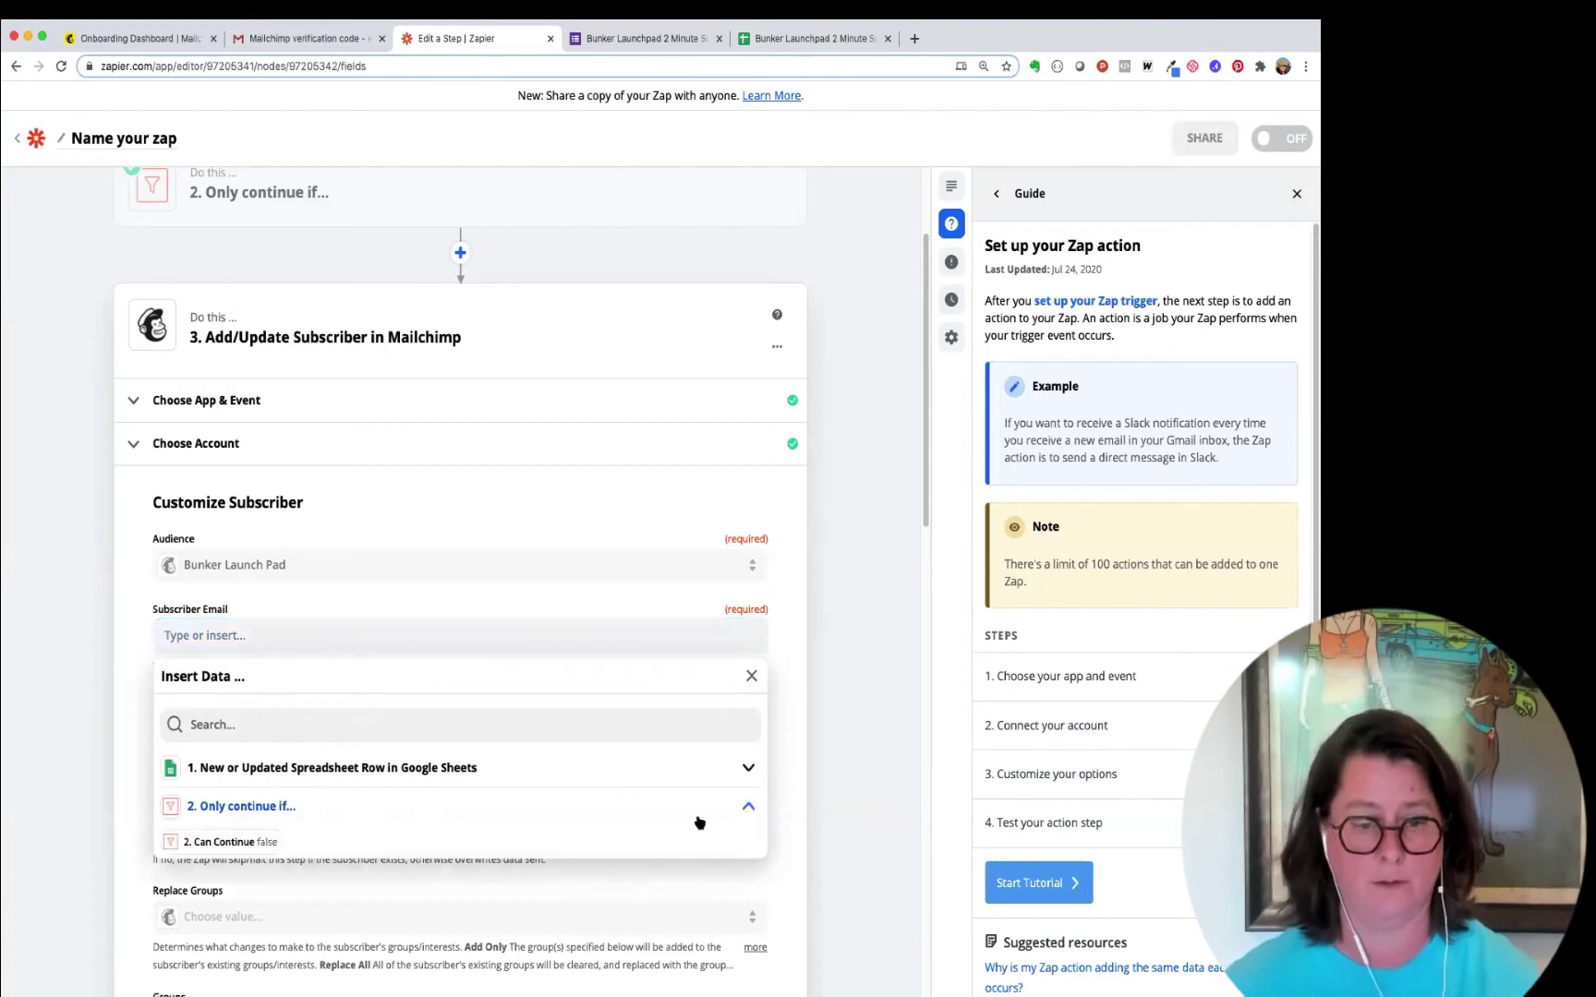
{"action": "left_click", "coordinate": [260, 767]}
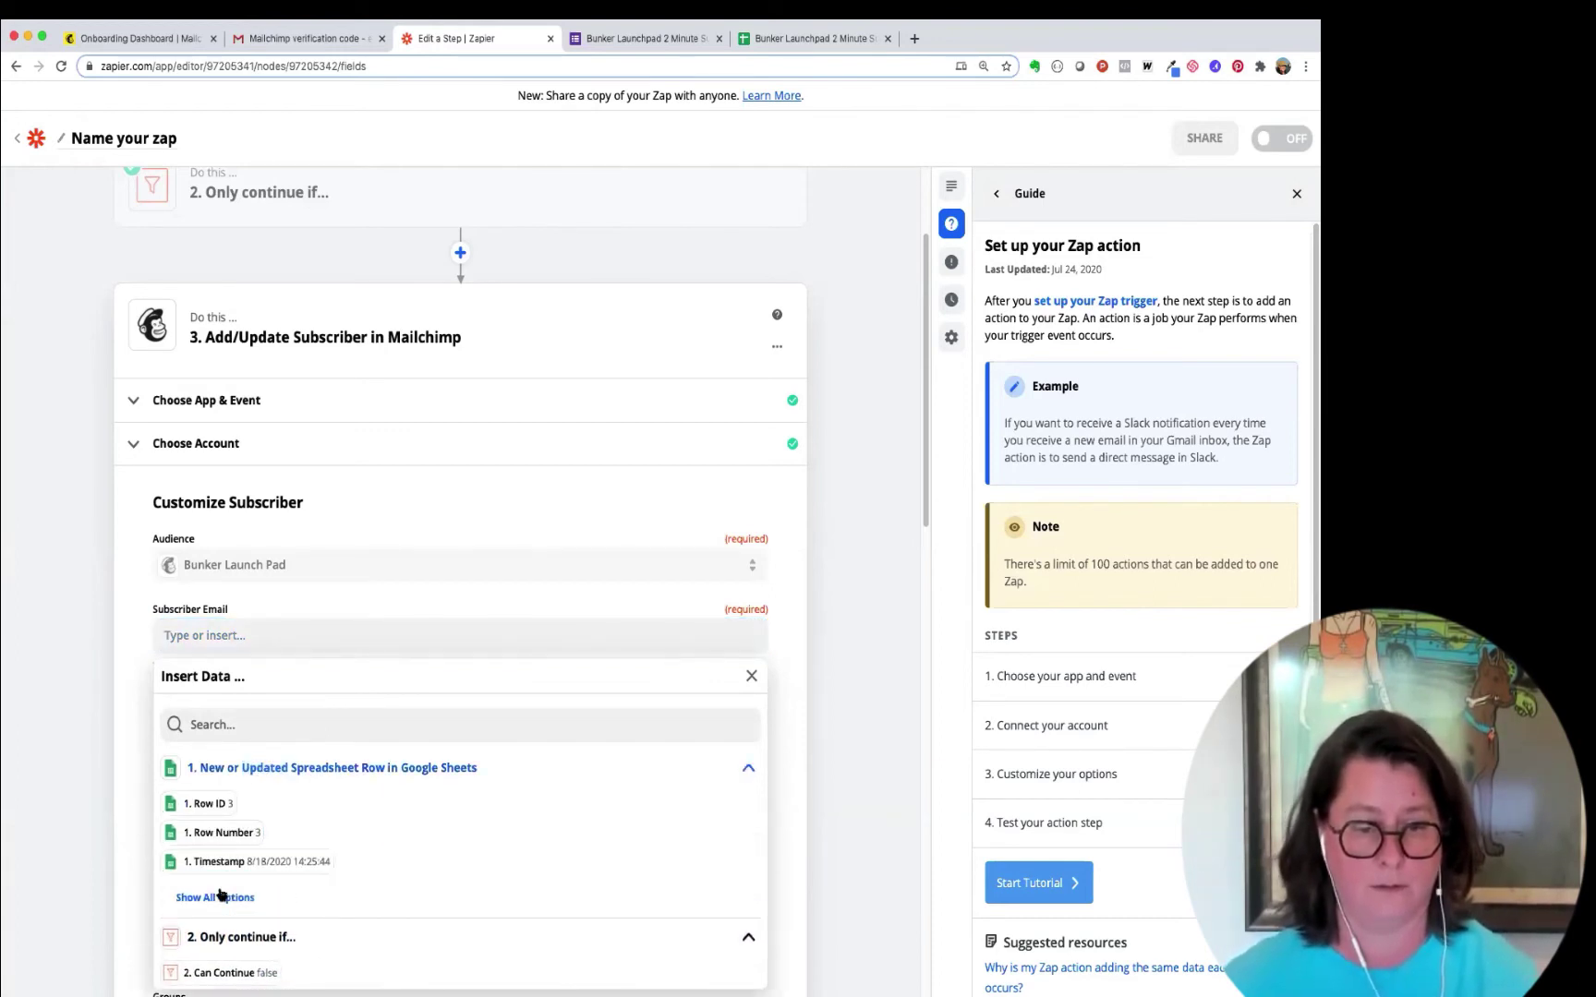
{"action": "left_click", "coordinate": [215, 897]}
{"action": "scroll", "coordinate": [268, 850], "scroll_direction": "down", "scroll_amount": 3}
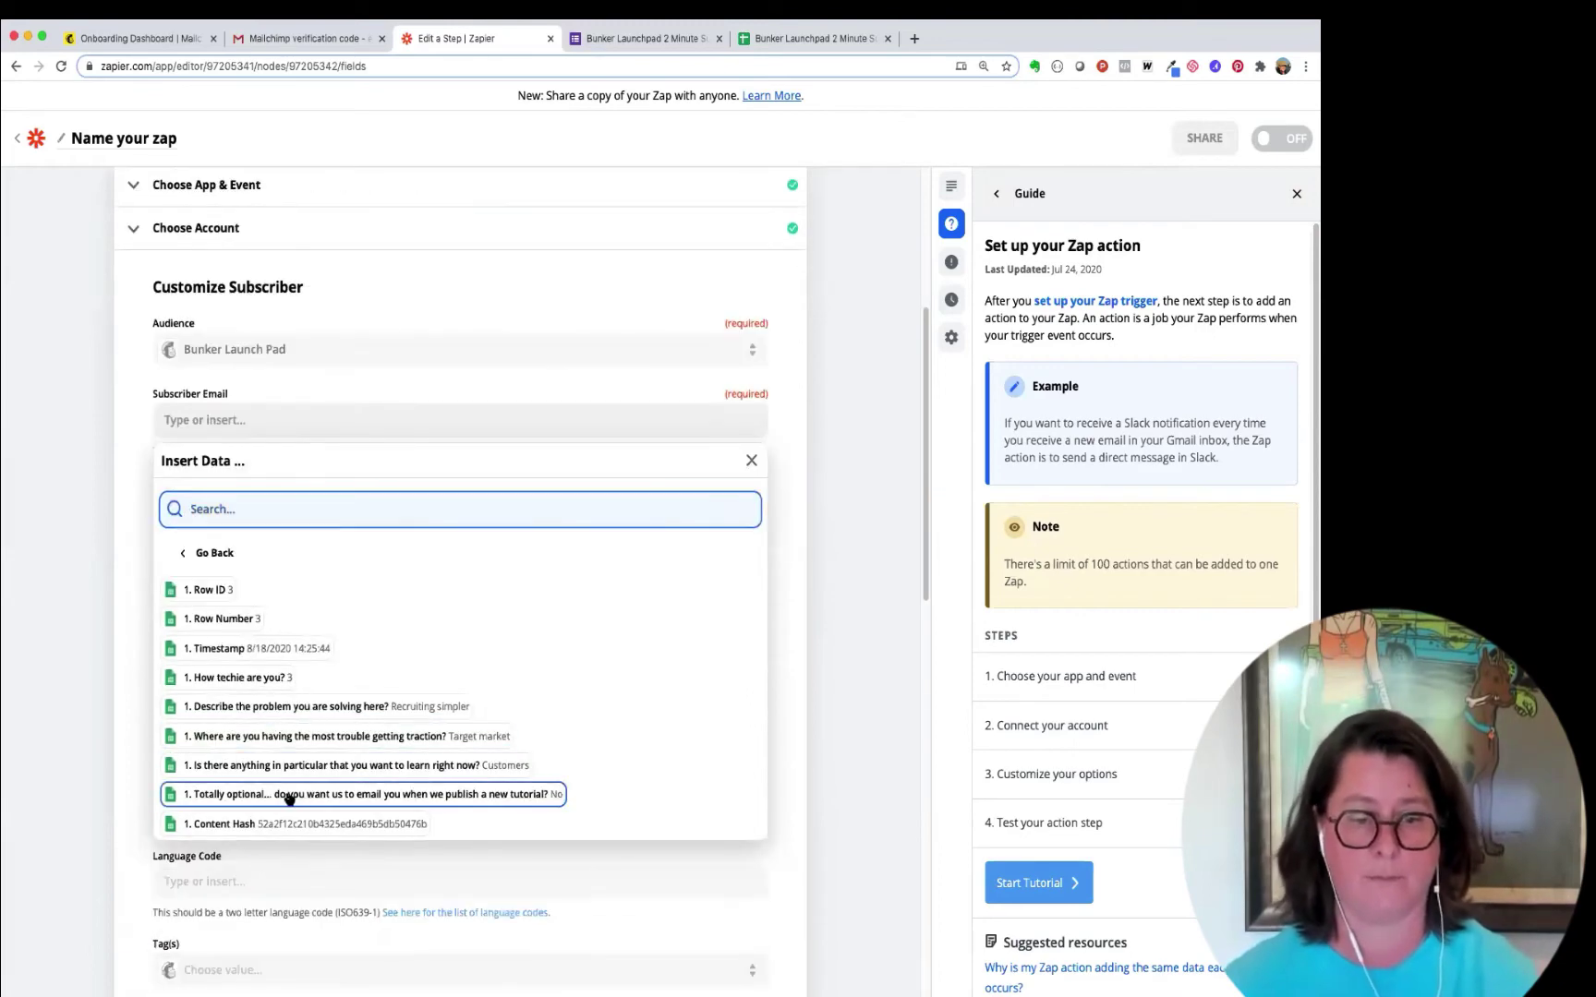
{"action": "left_click", "coordinate": [289, 797]}
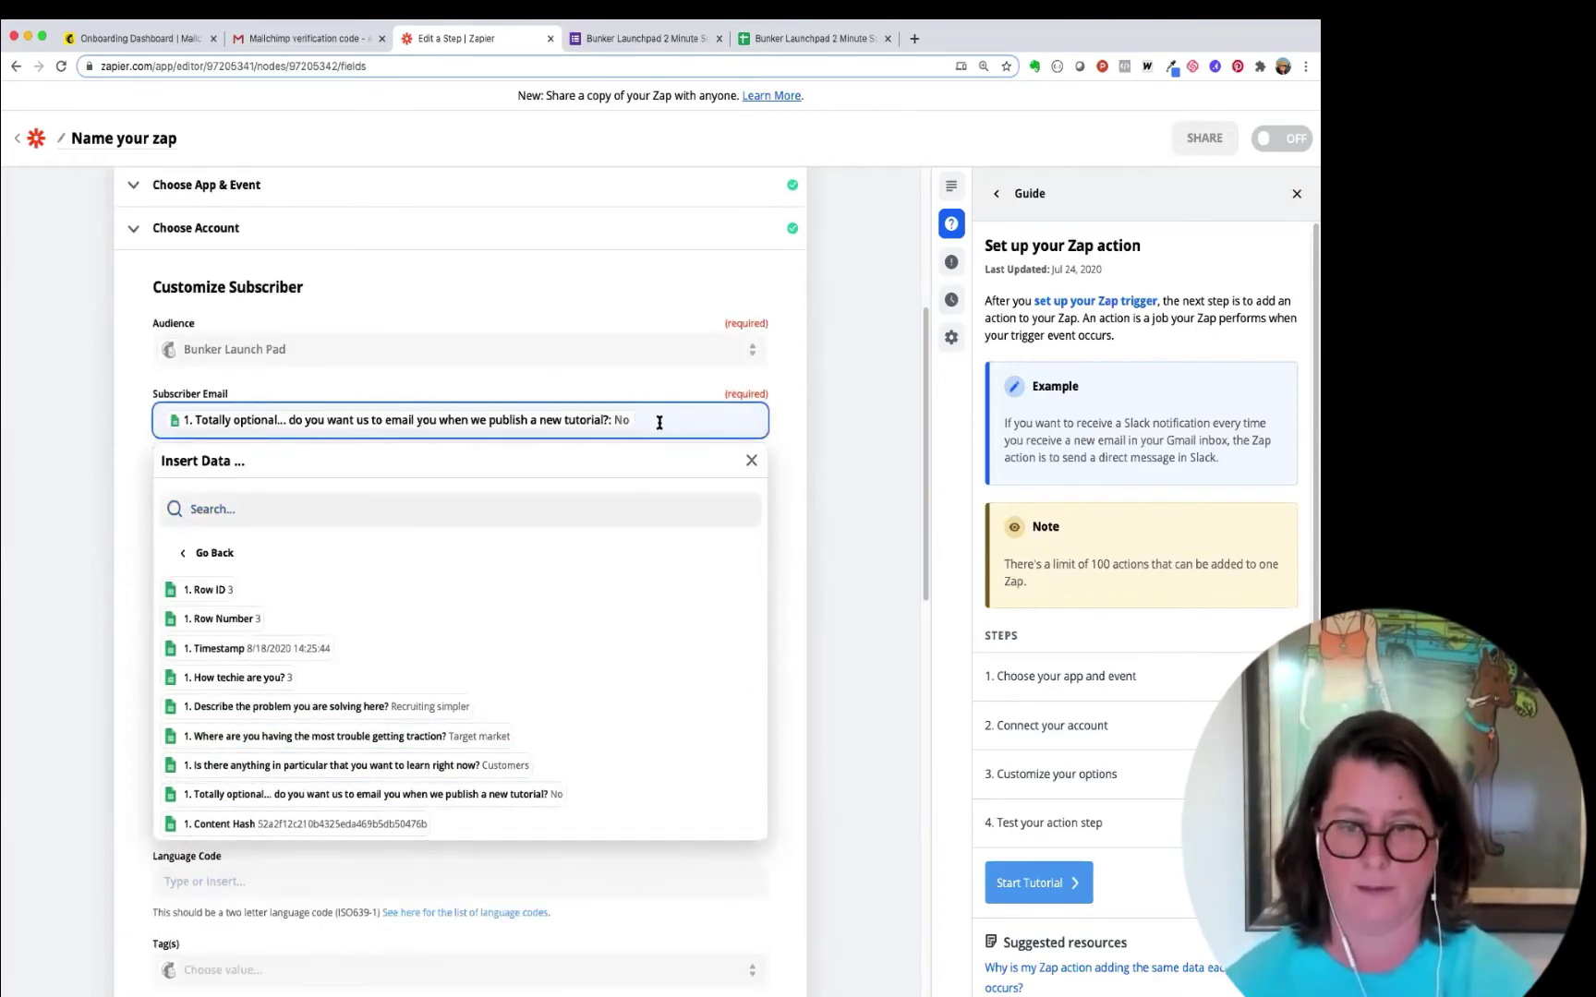
{"action": "left_click", "coordinate": [788, 451]}
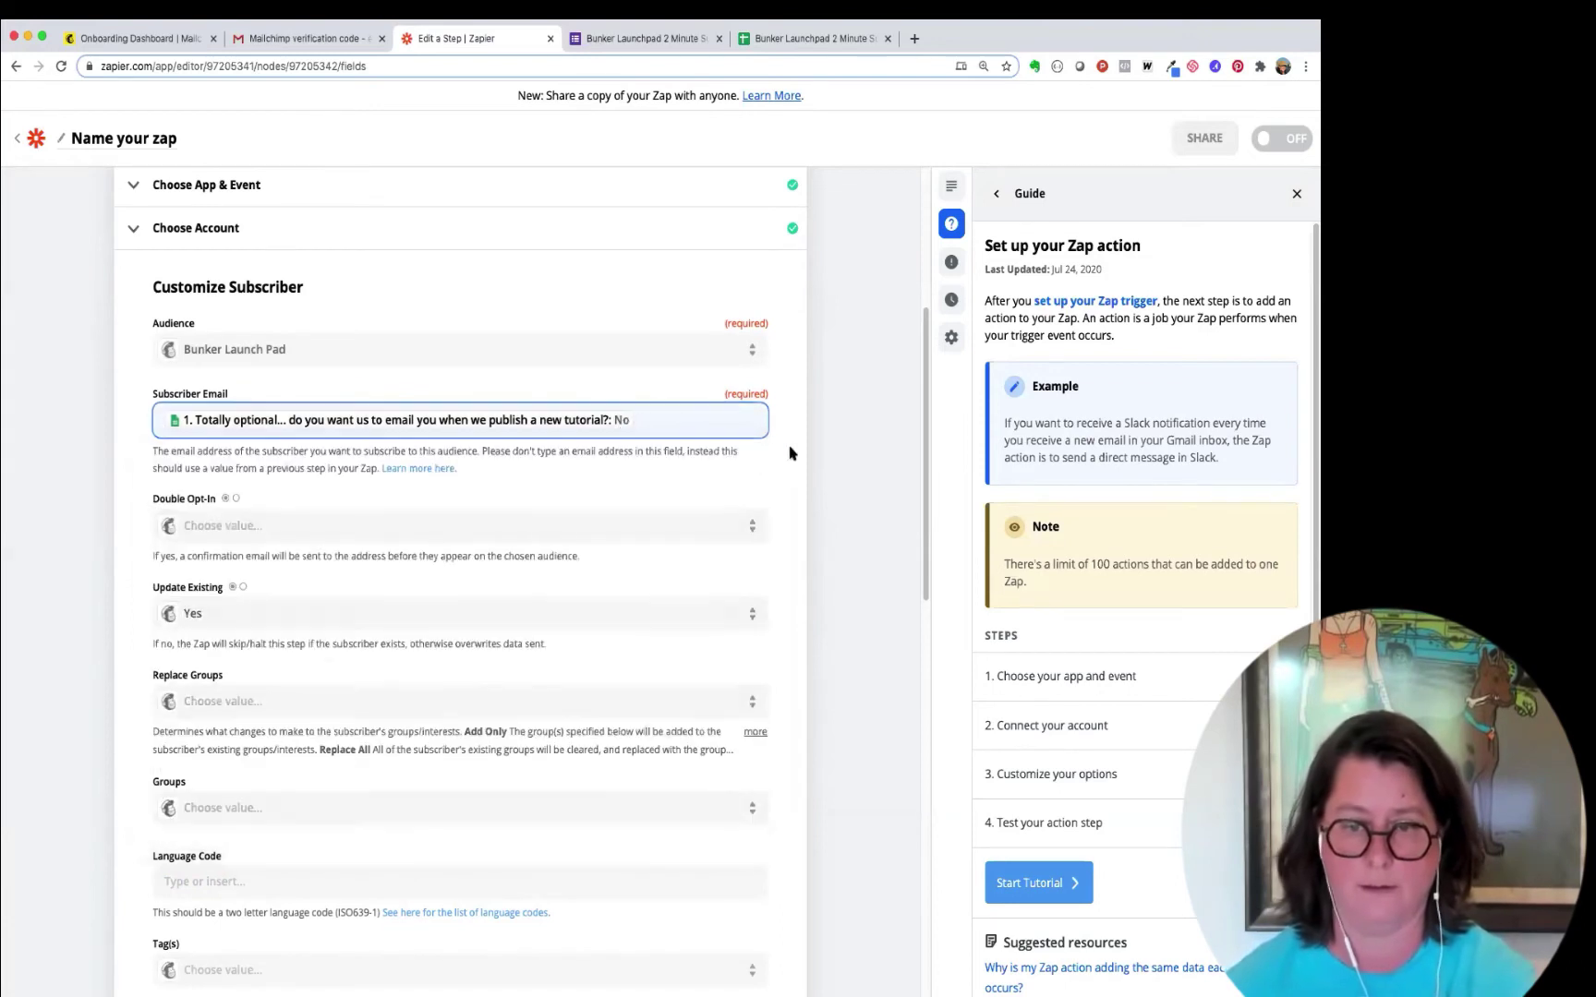
{"action": "left_click", "coordinate": [400, 434]}
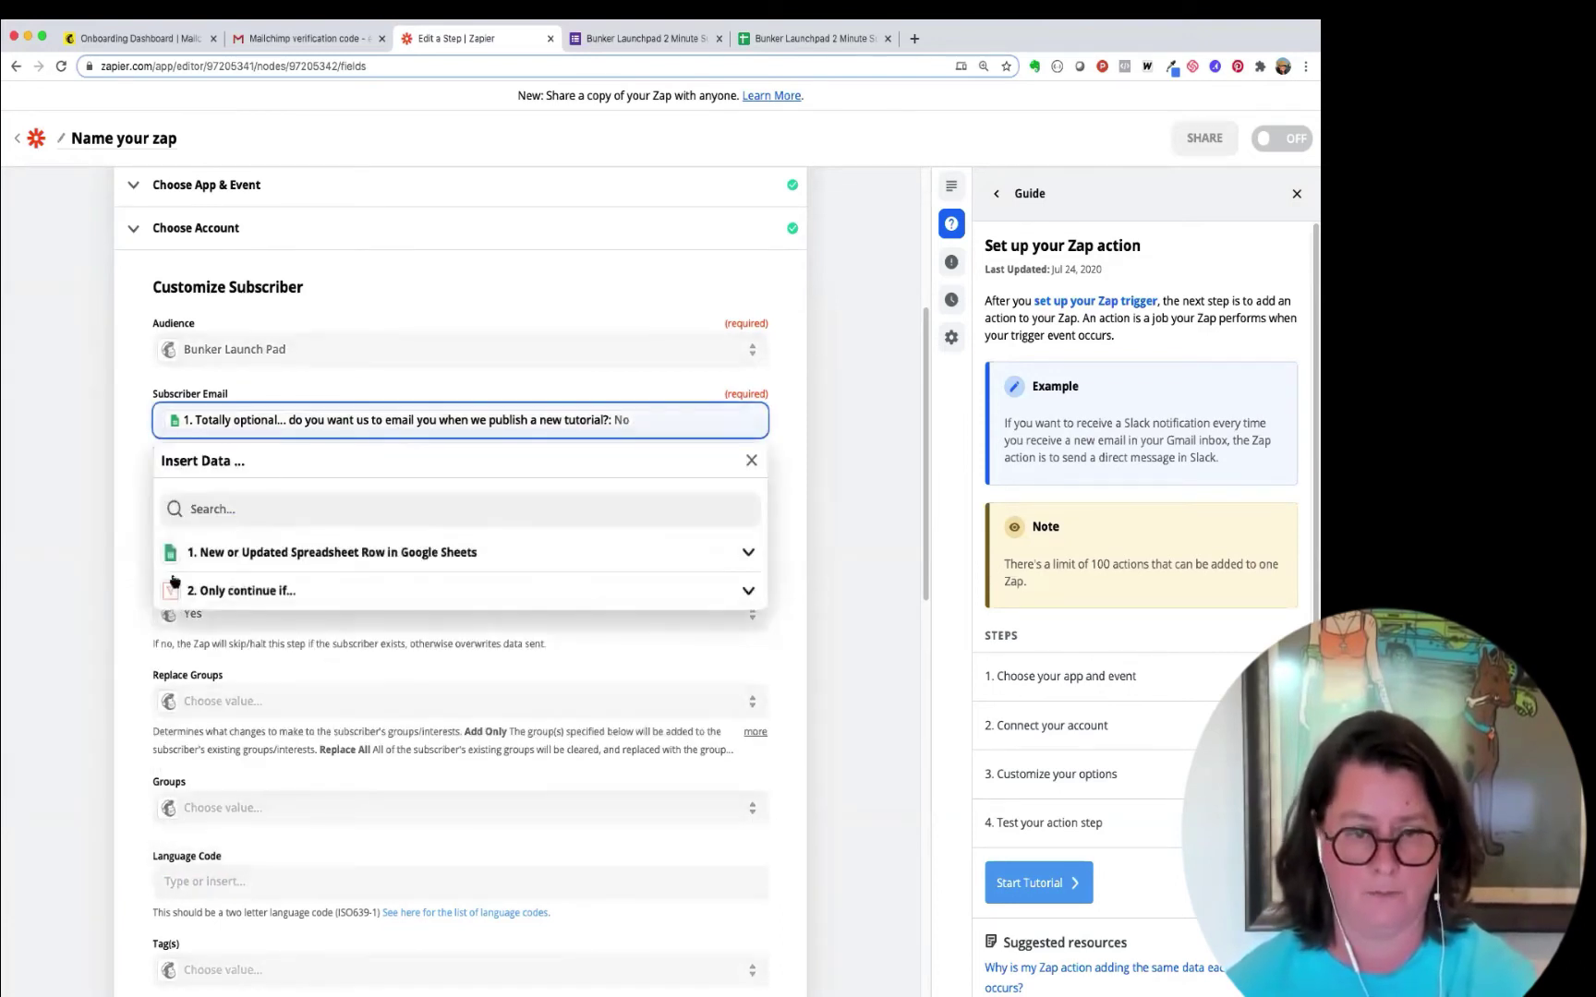
{"action": "left_click", "coordinate": [215, 599]}
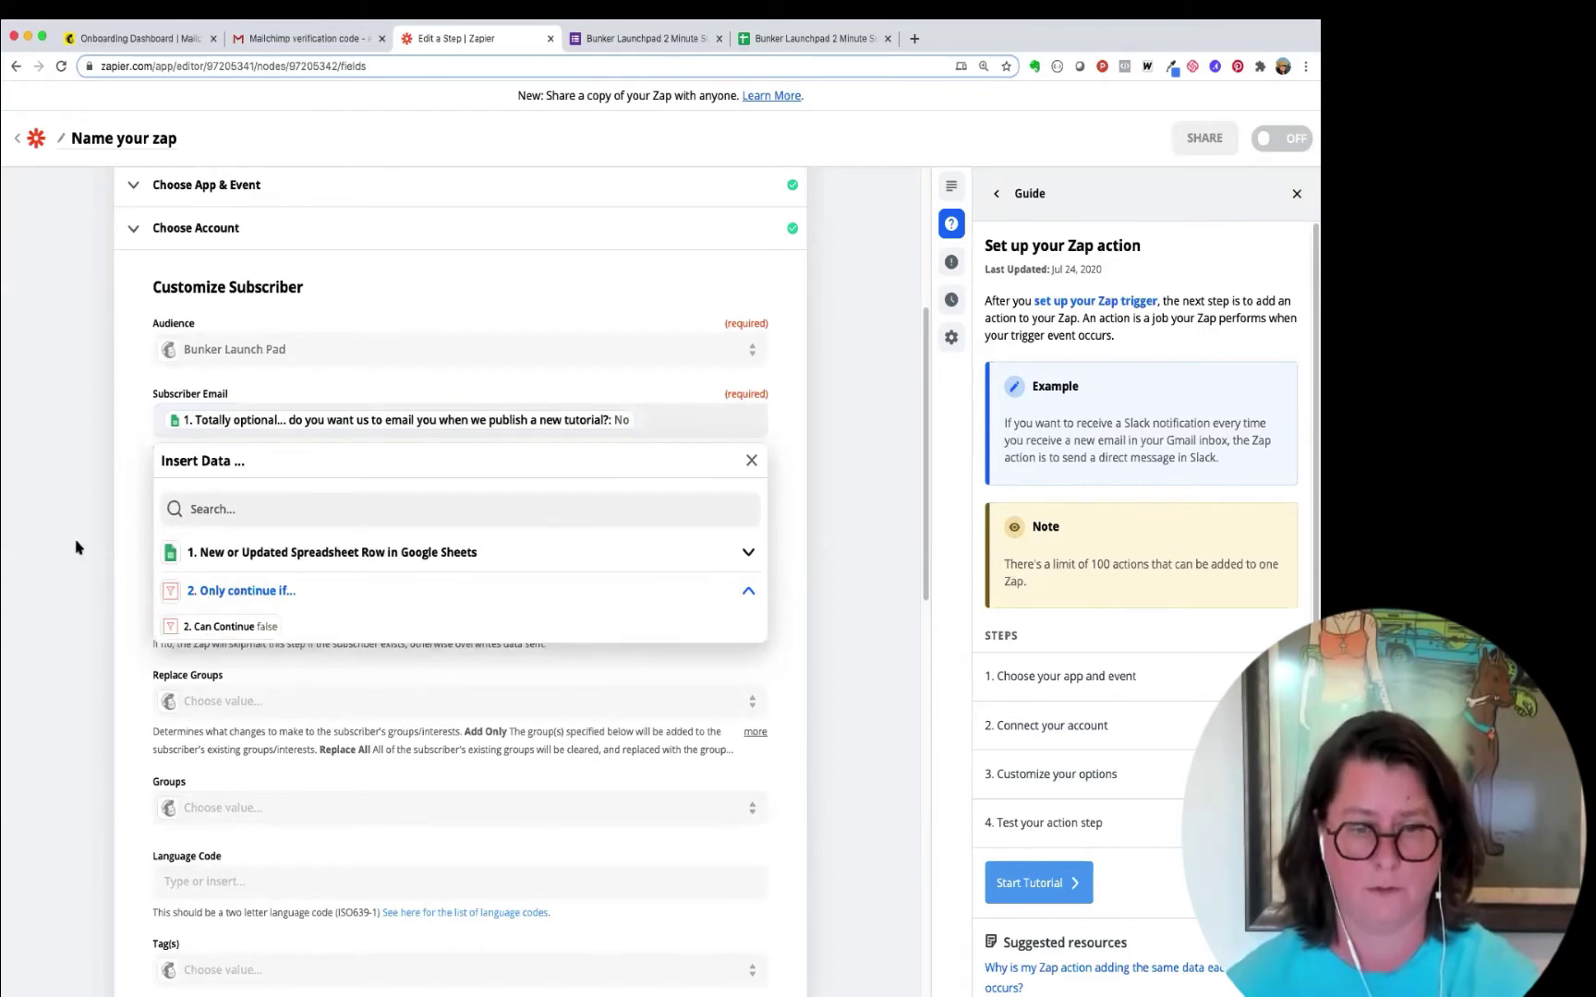
{"action": "left_click", "coordinate": [119, 546]}
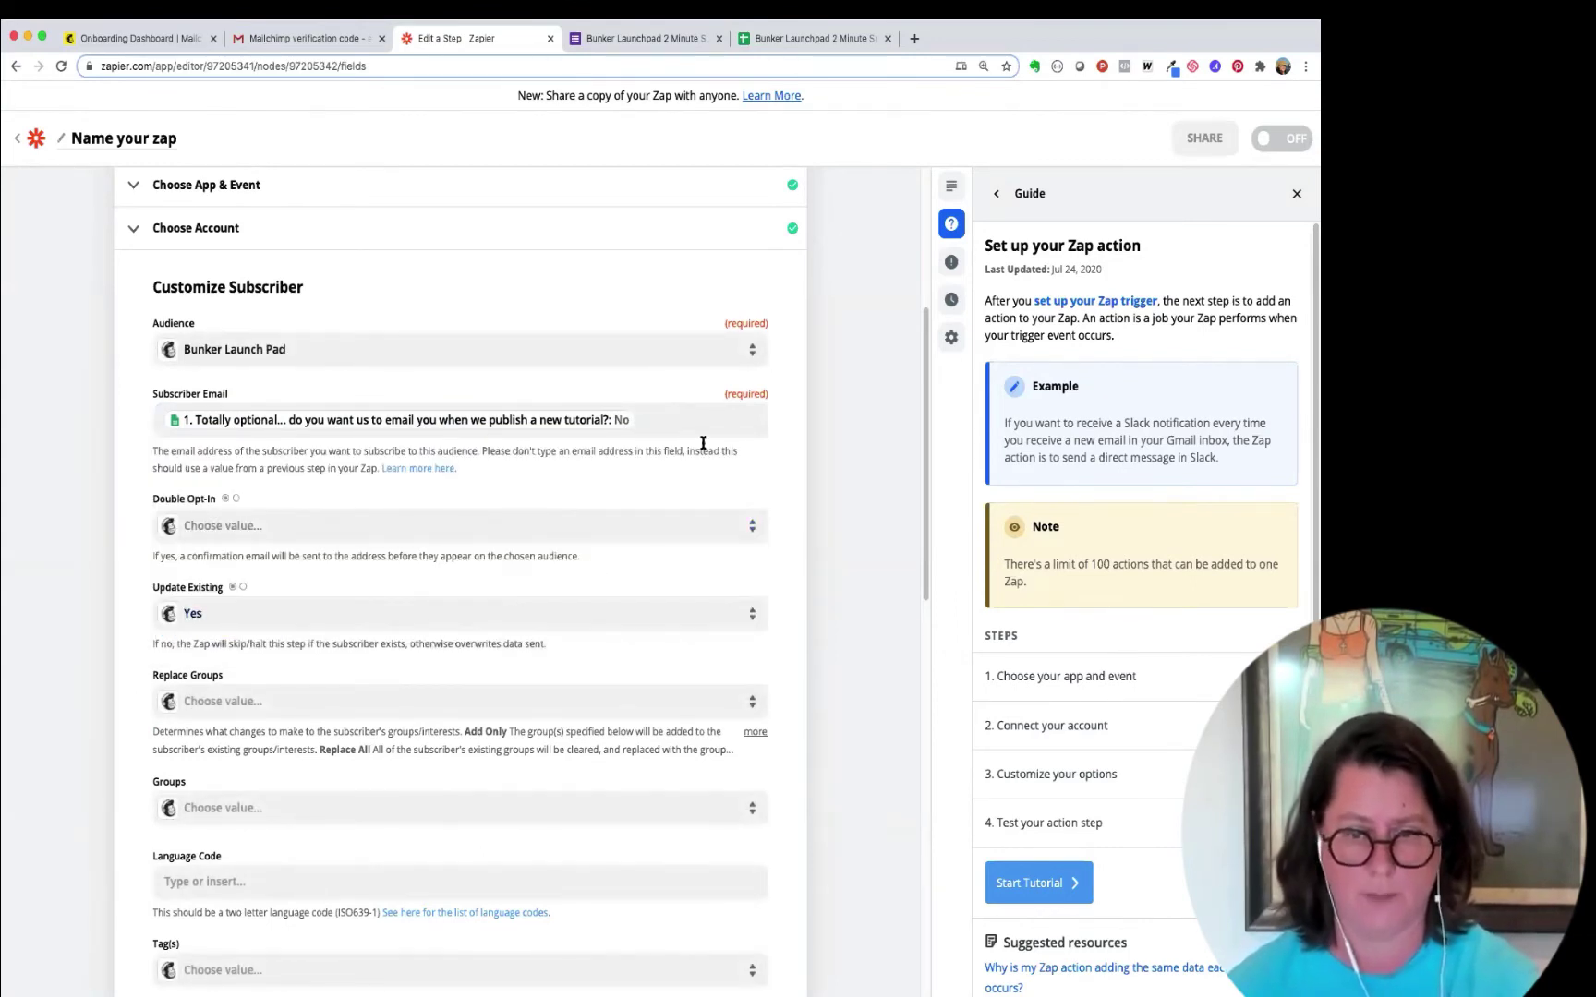
Step: Set the subscriber's Double Opt-In to True and check which tags are available for the subscriber
{"action": "left_click", "coordinate": [265, 530]}
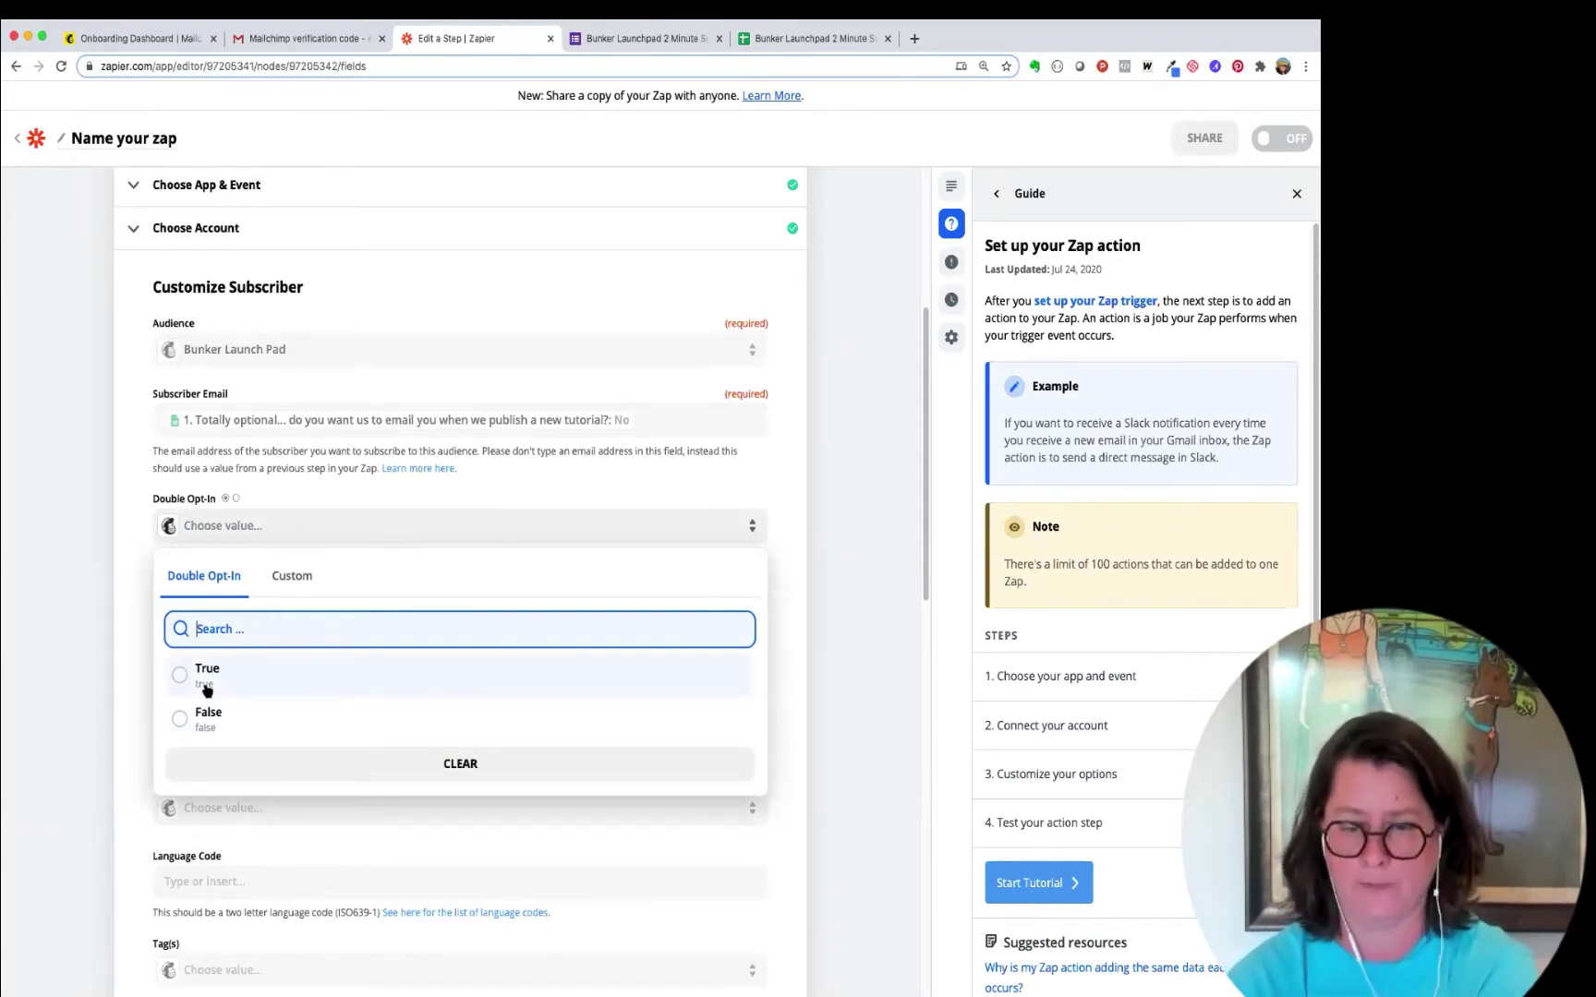
{"action": "left_click", "coordinate": [181, 676]}
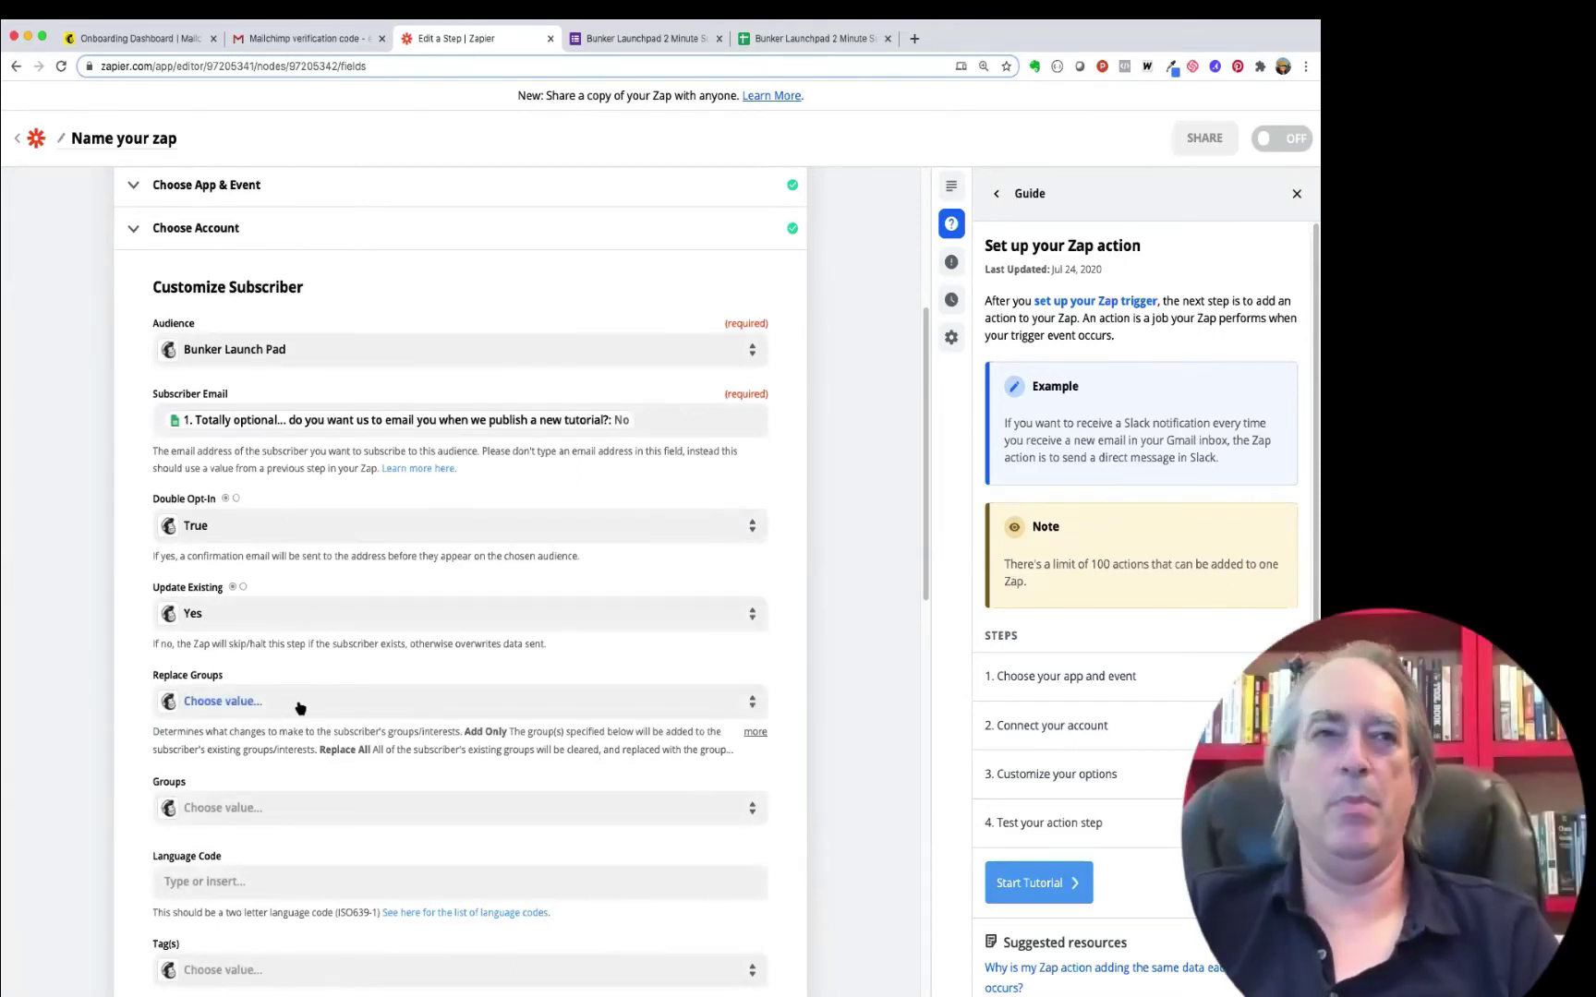
{"action": "scroll", "coordinate": [398, 695], "scroll_direction": "down", "scroll_amount": 3}
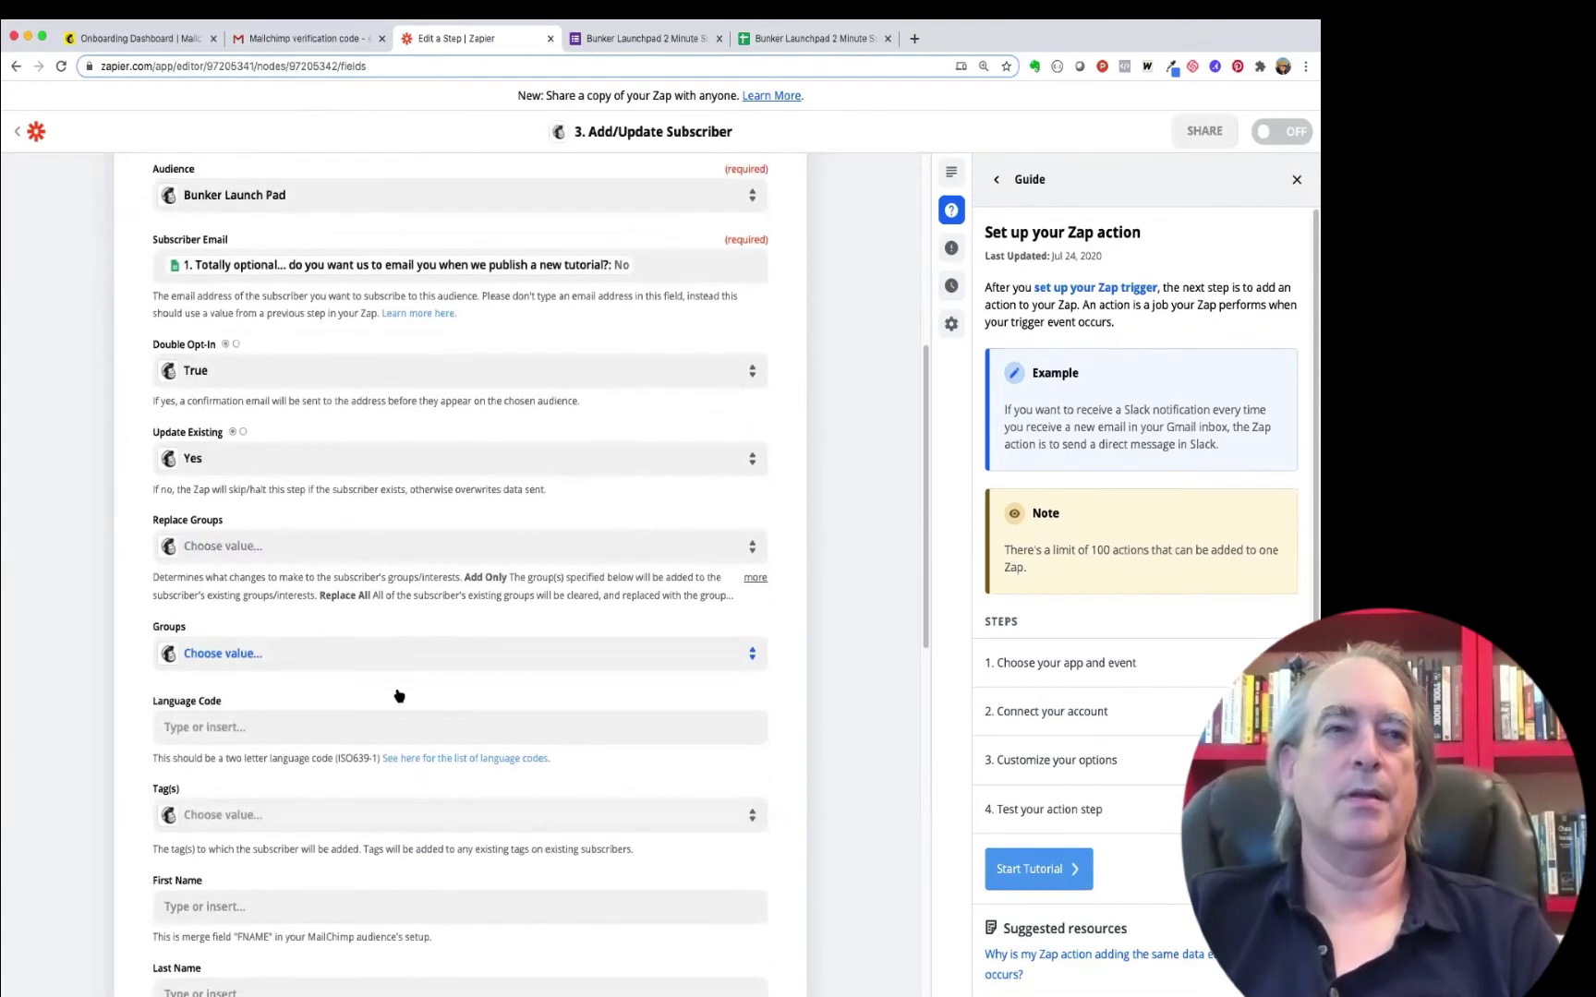
{"action": "scroll", "coordinate": [398, 695], "scroll_direction": "down", "scroll_amount": 1}
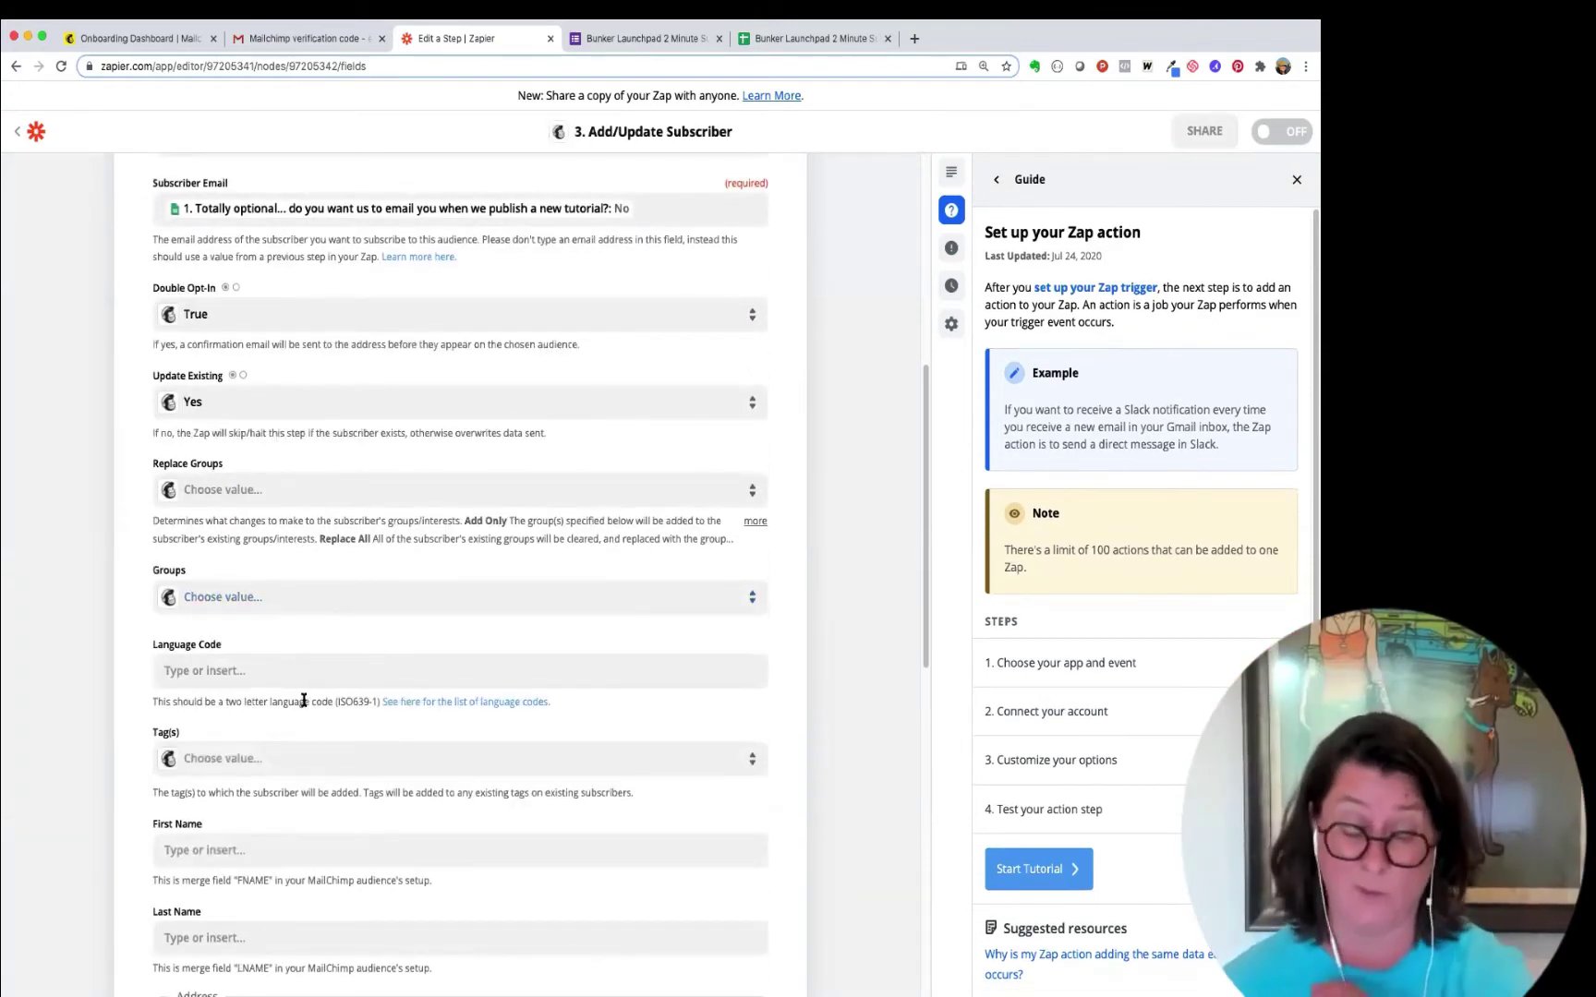
{"action": "scroll", "coordinate": [281, 702], "scroll_direction": "down", "scroll_amount": 3}
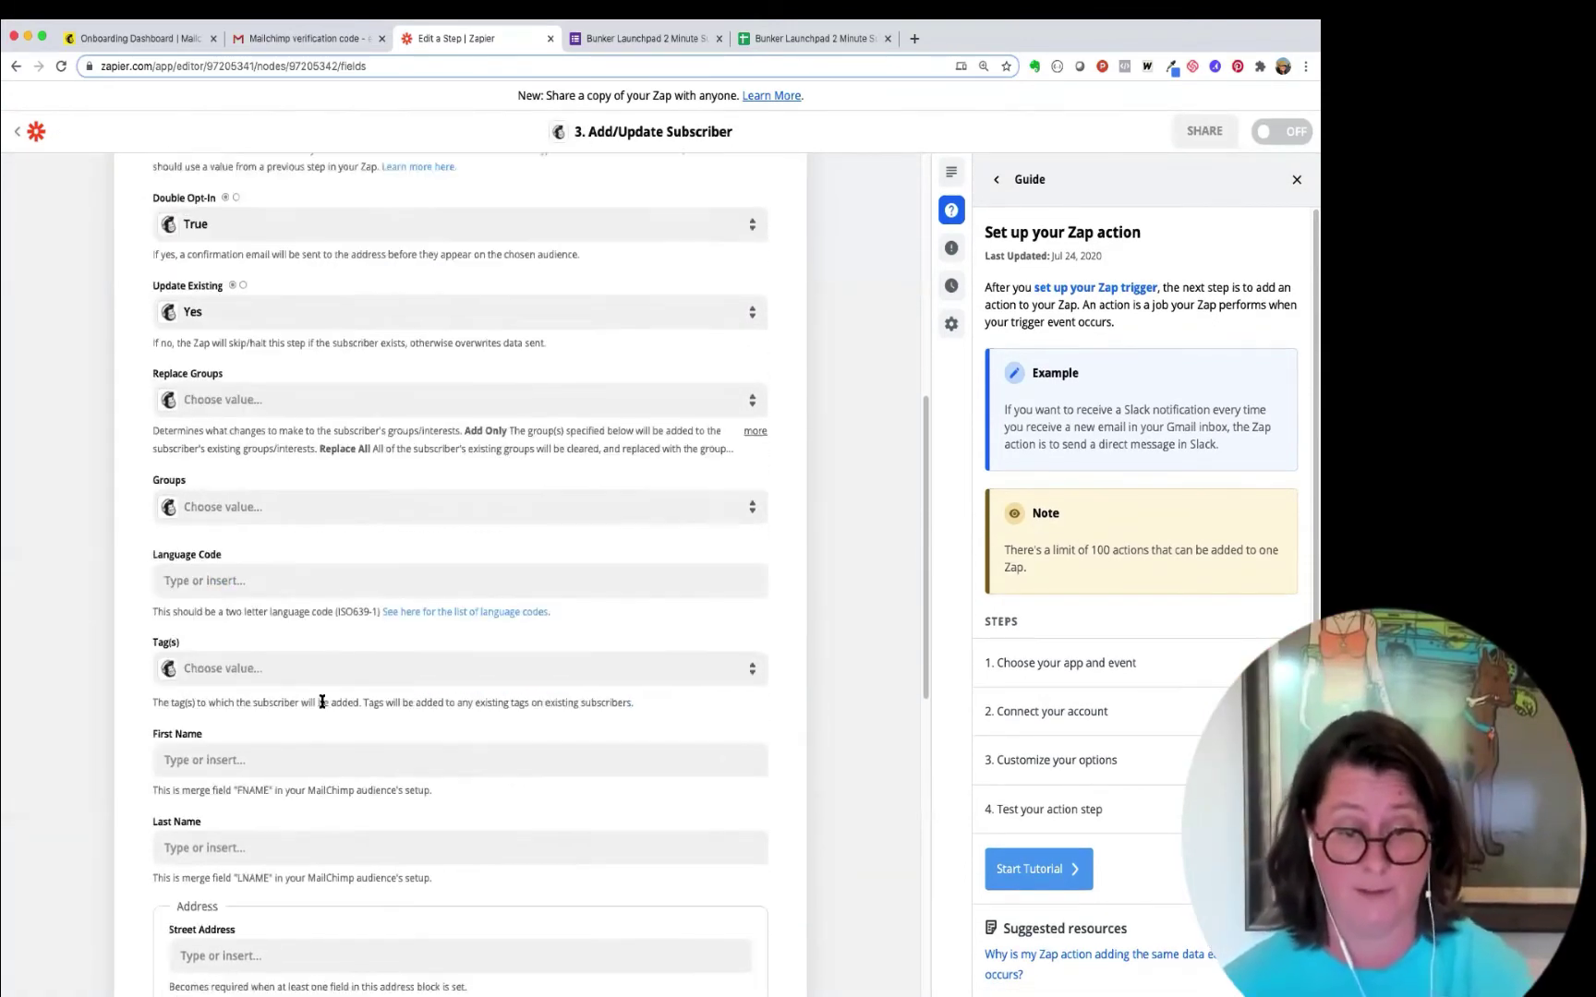
{"action": "left_click", "coordinate": [238, 572]}
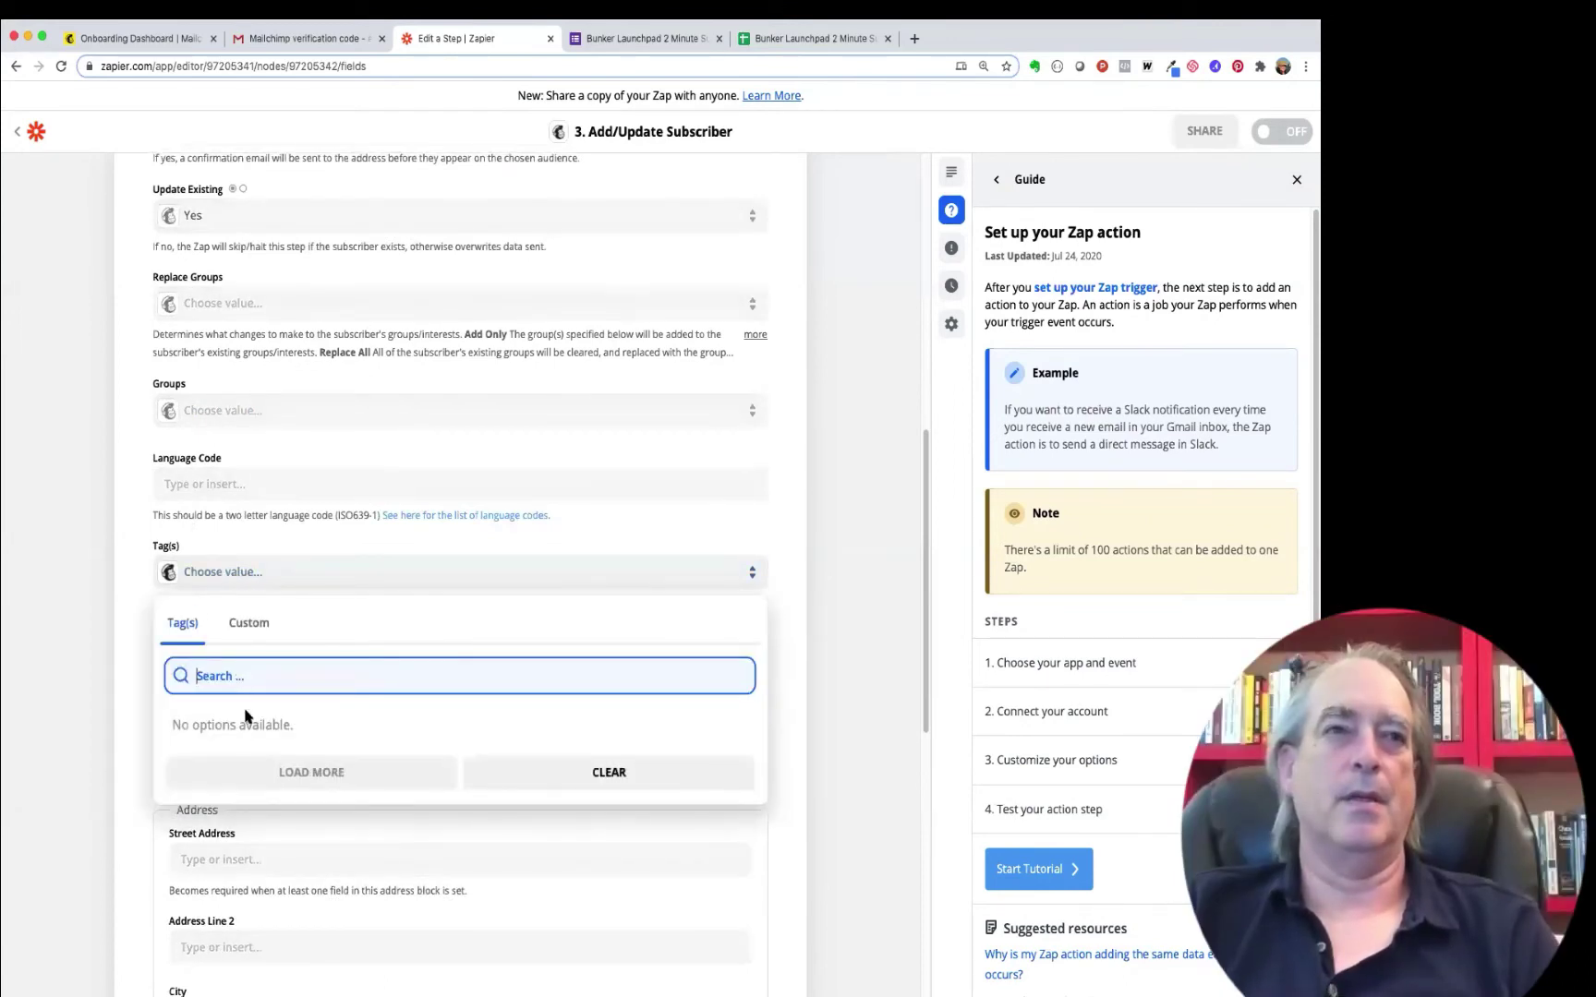
{"action": "left_click", "coordinate": [247, 725]}
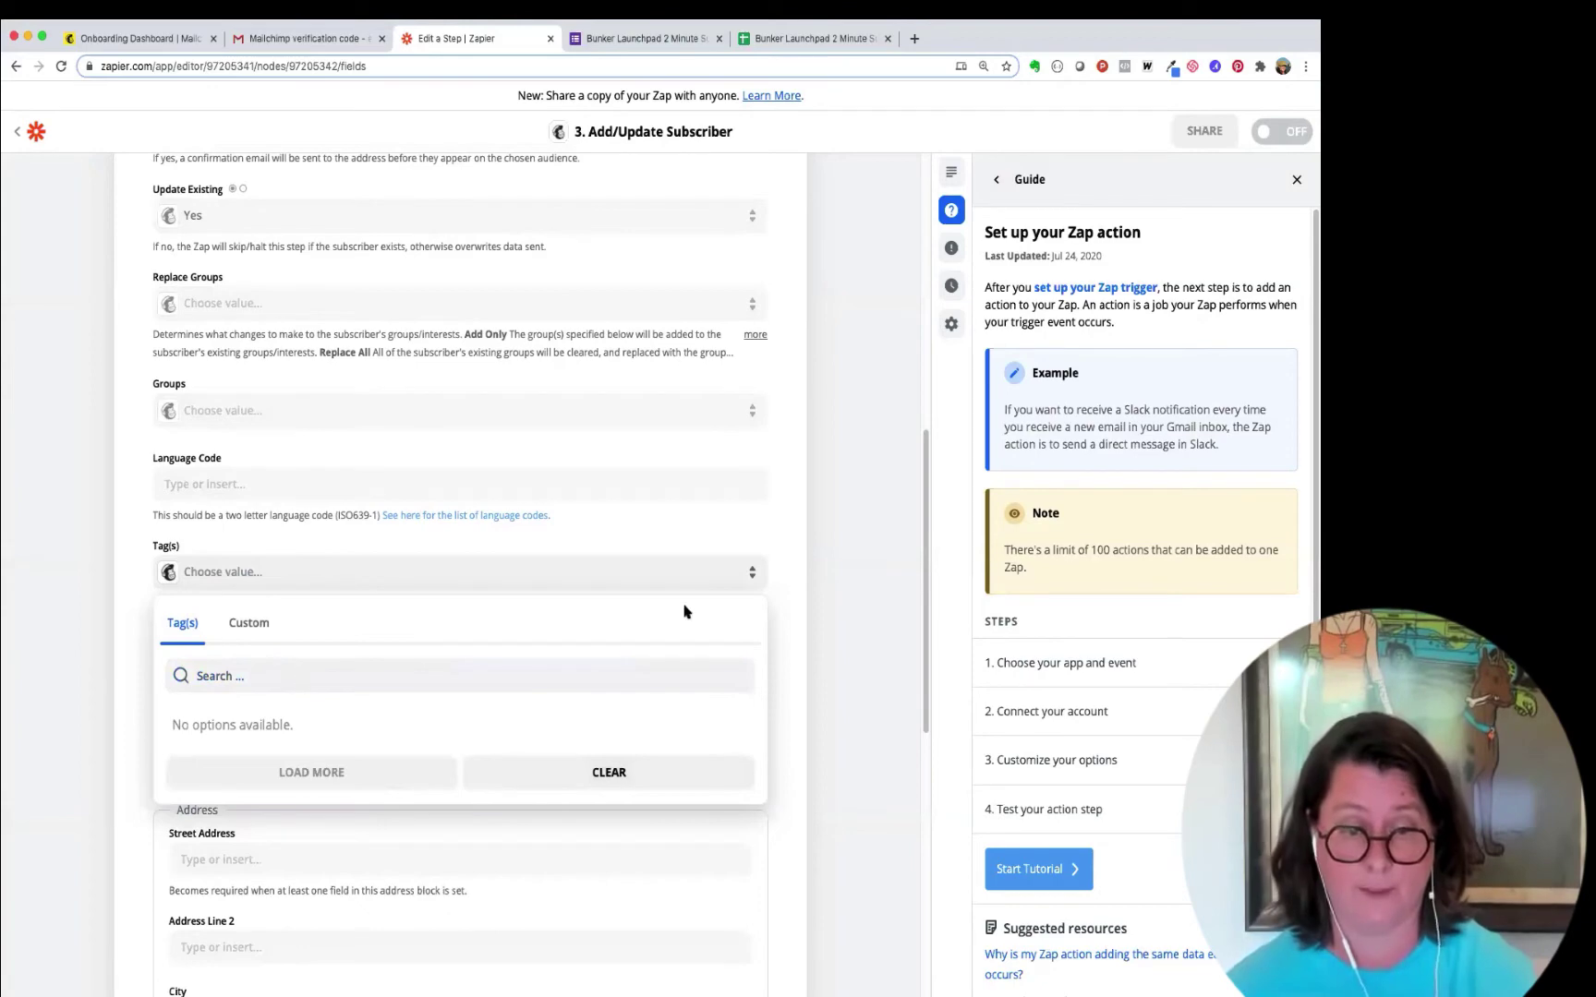
Step: Switch to Mailchimp and create a tag named "survey" for the Bunker Launch Pad audience
{"action": "left_click", "coordinate": [130, 39]}
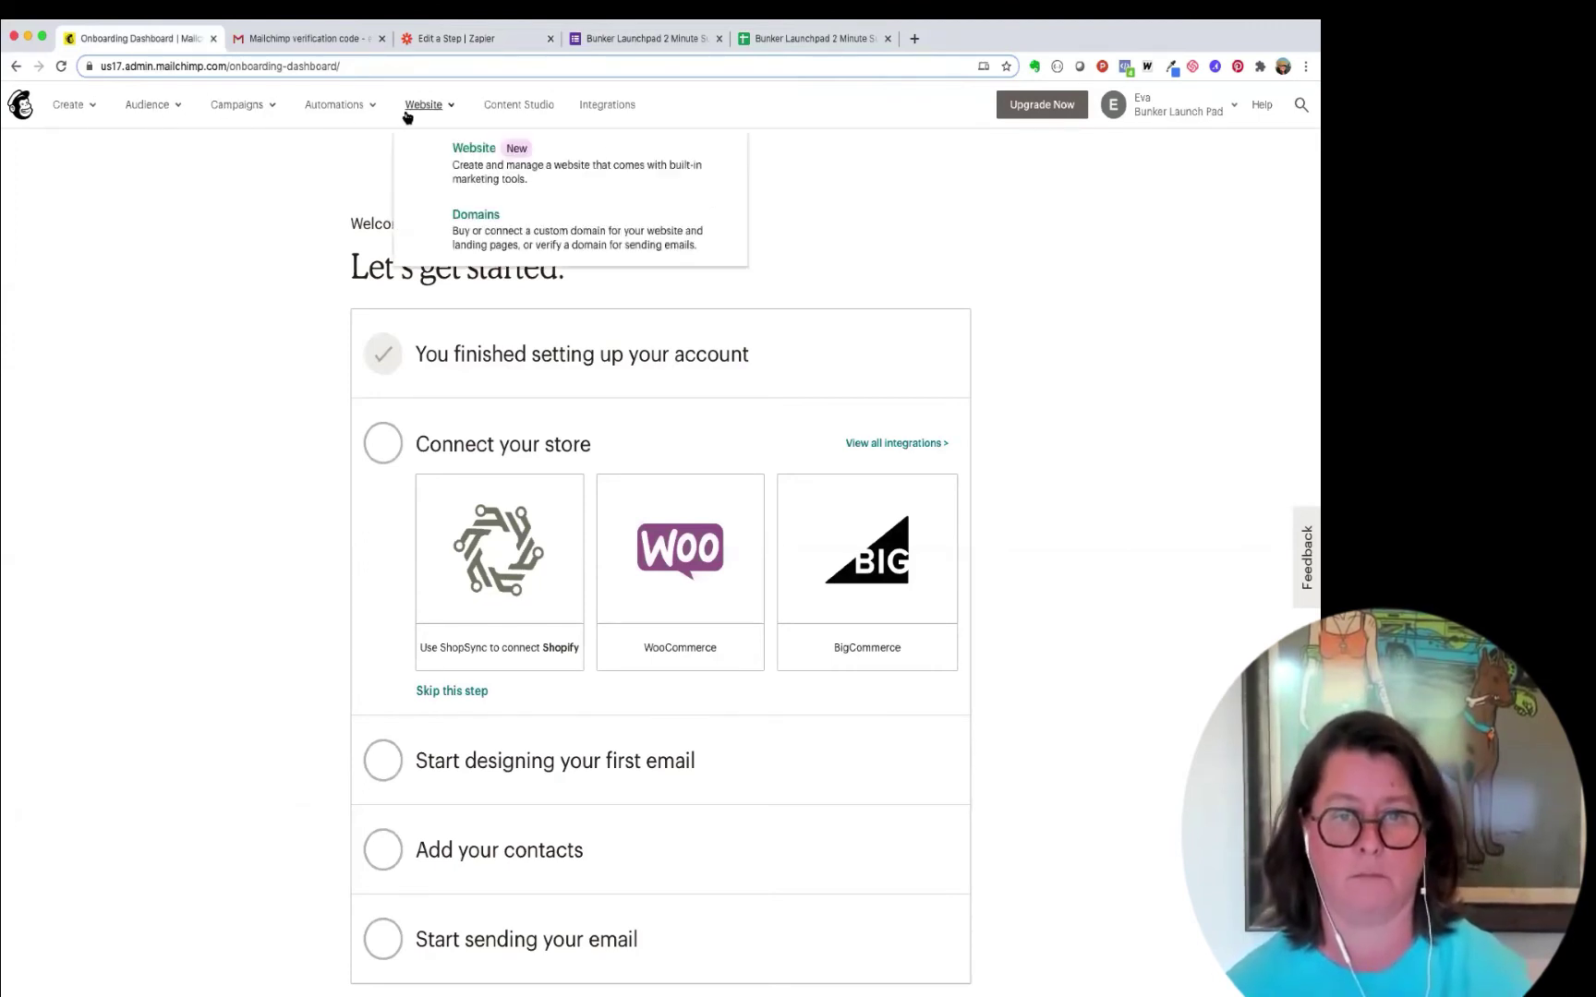
{"action": "mouse_move", "coordinate": [74, 108]}
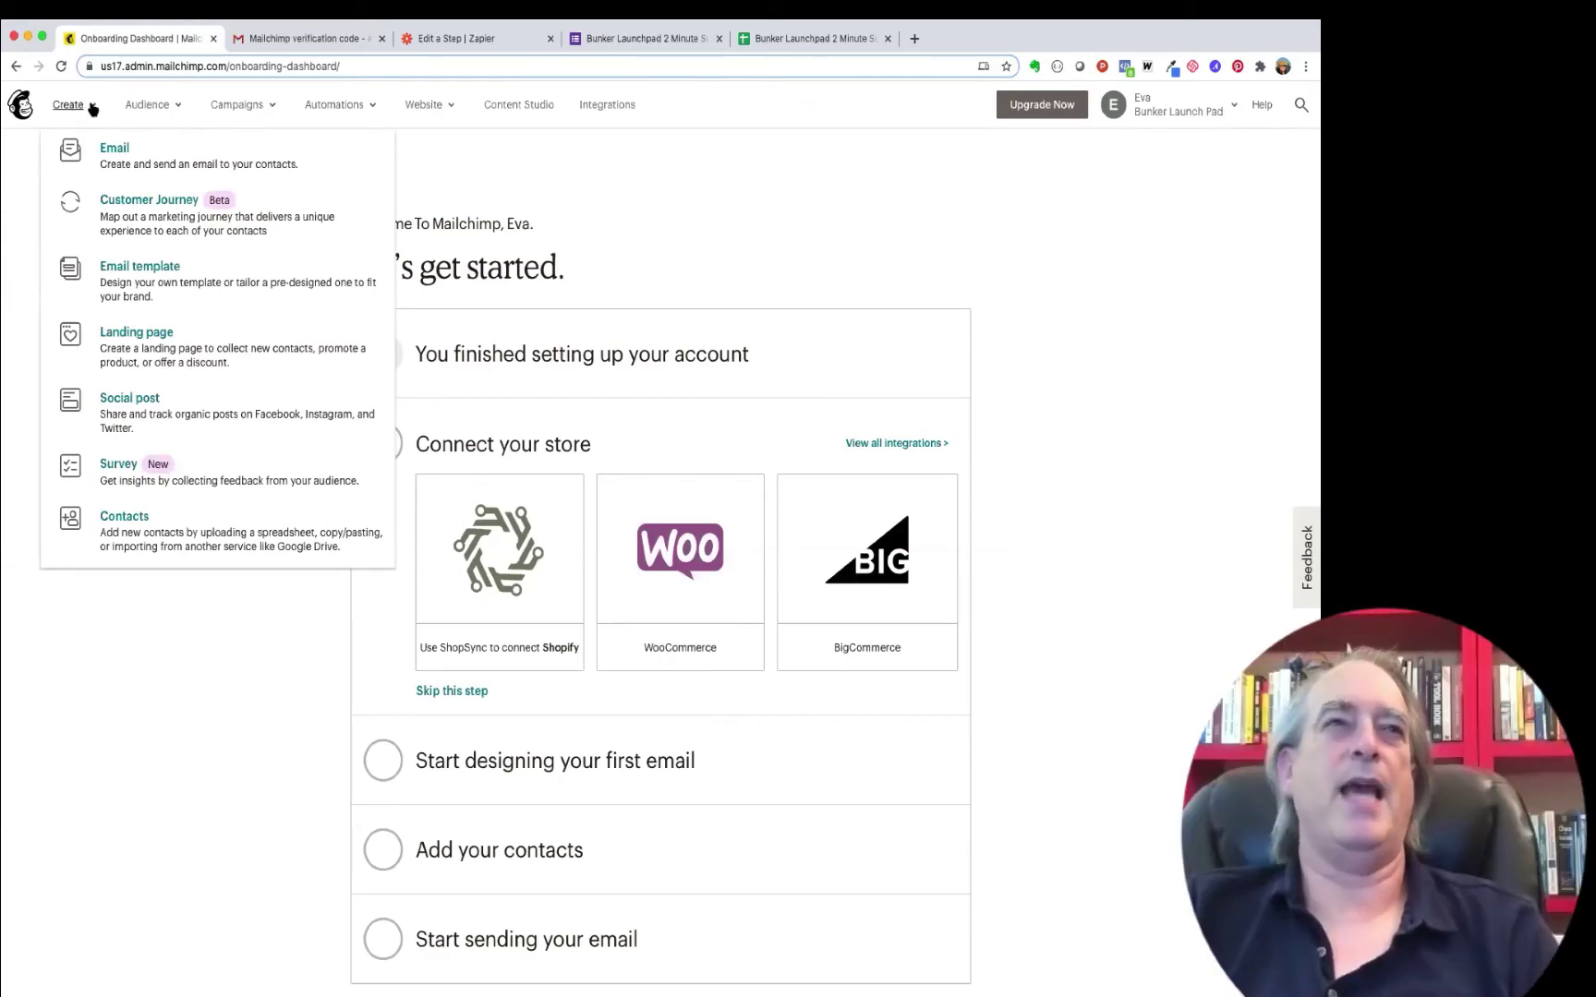
{"action": "mouse_move", "coordinate": [163, 109]}
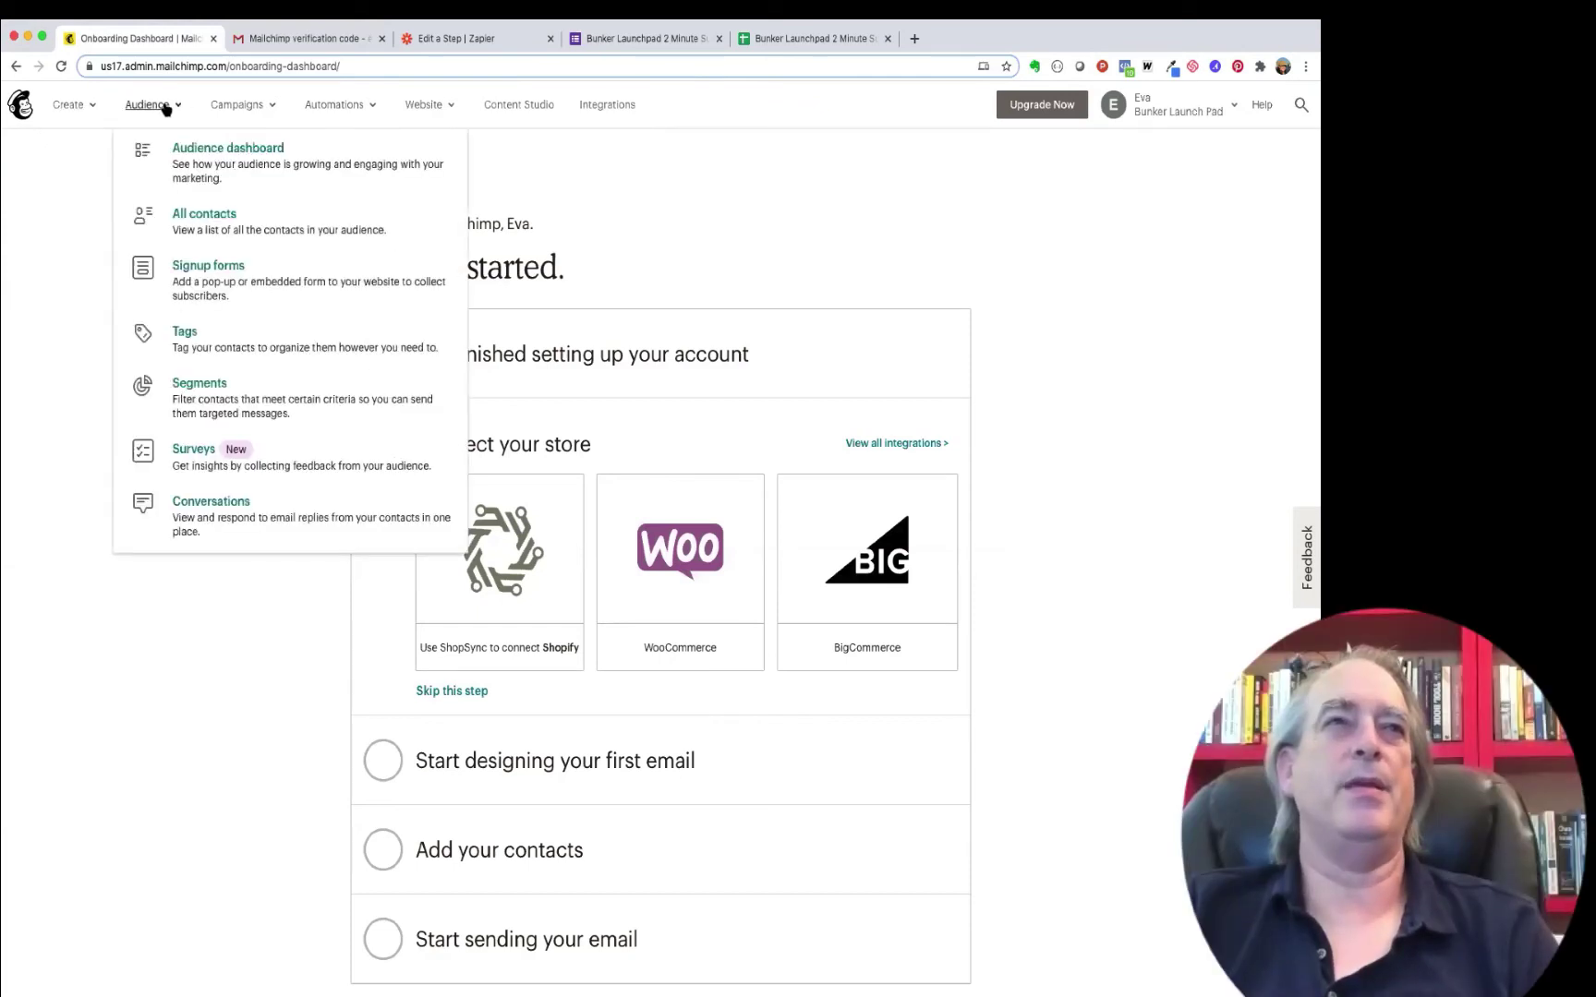
{"action": "left_click", "coordinate": [188, 339]}
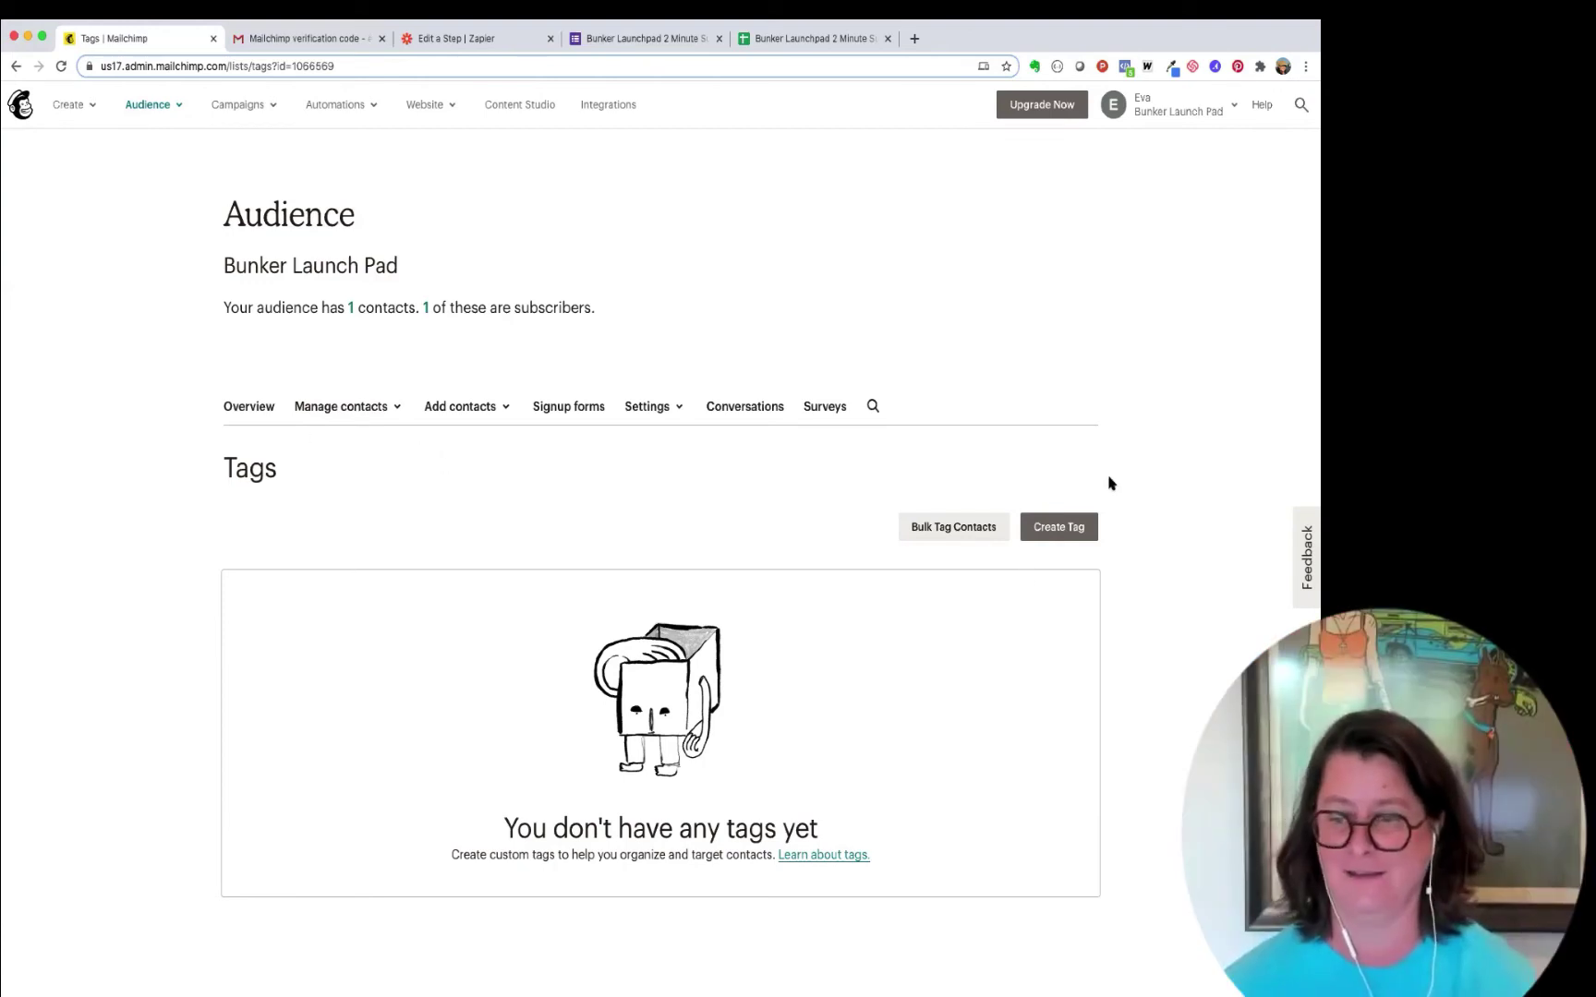
{"action": "left_click", "coordinate": [1076, 527]}
{"action": "type", "text": "survey"}
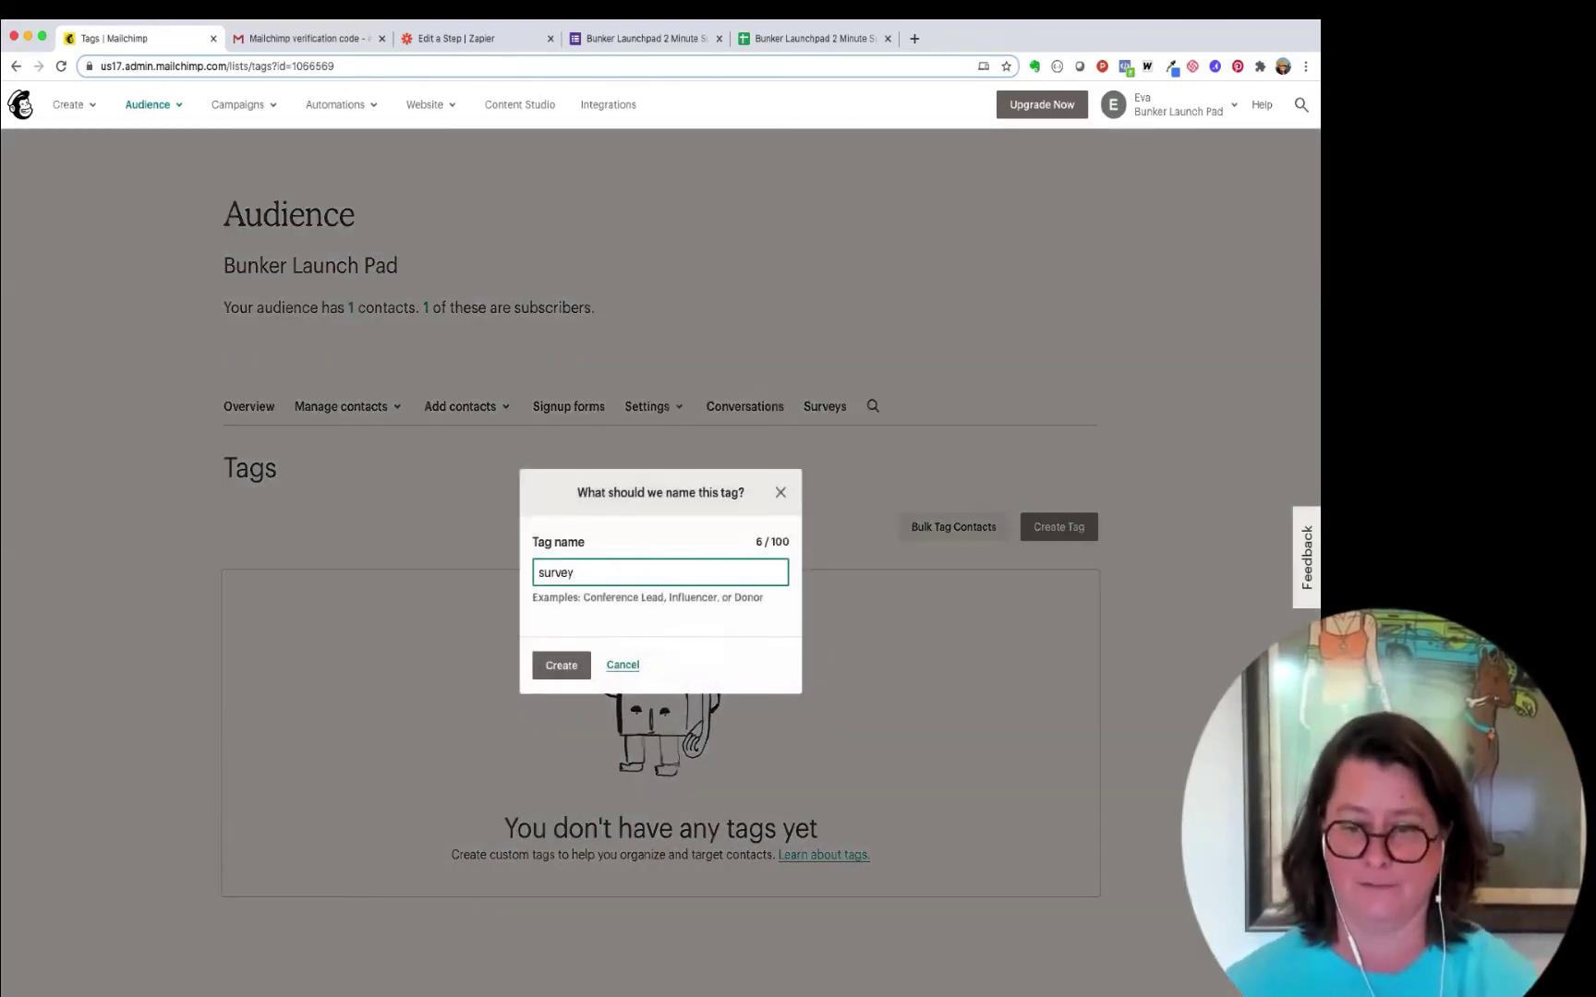
{"action": "left_click", "coordinate": [558, 661]}
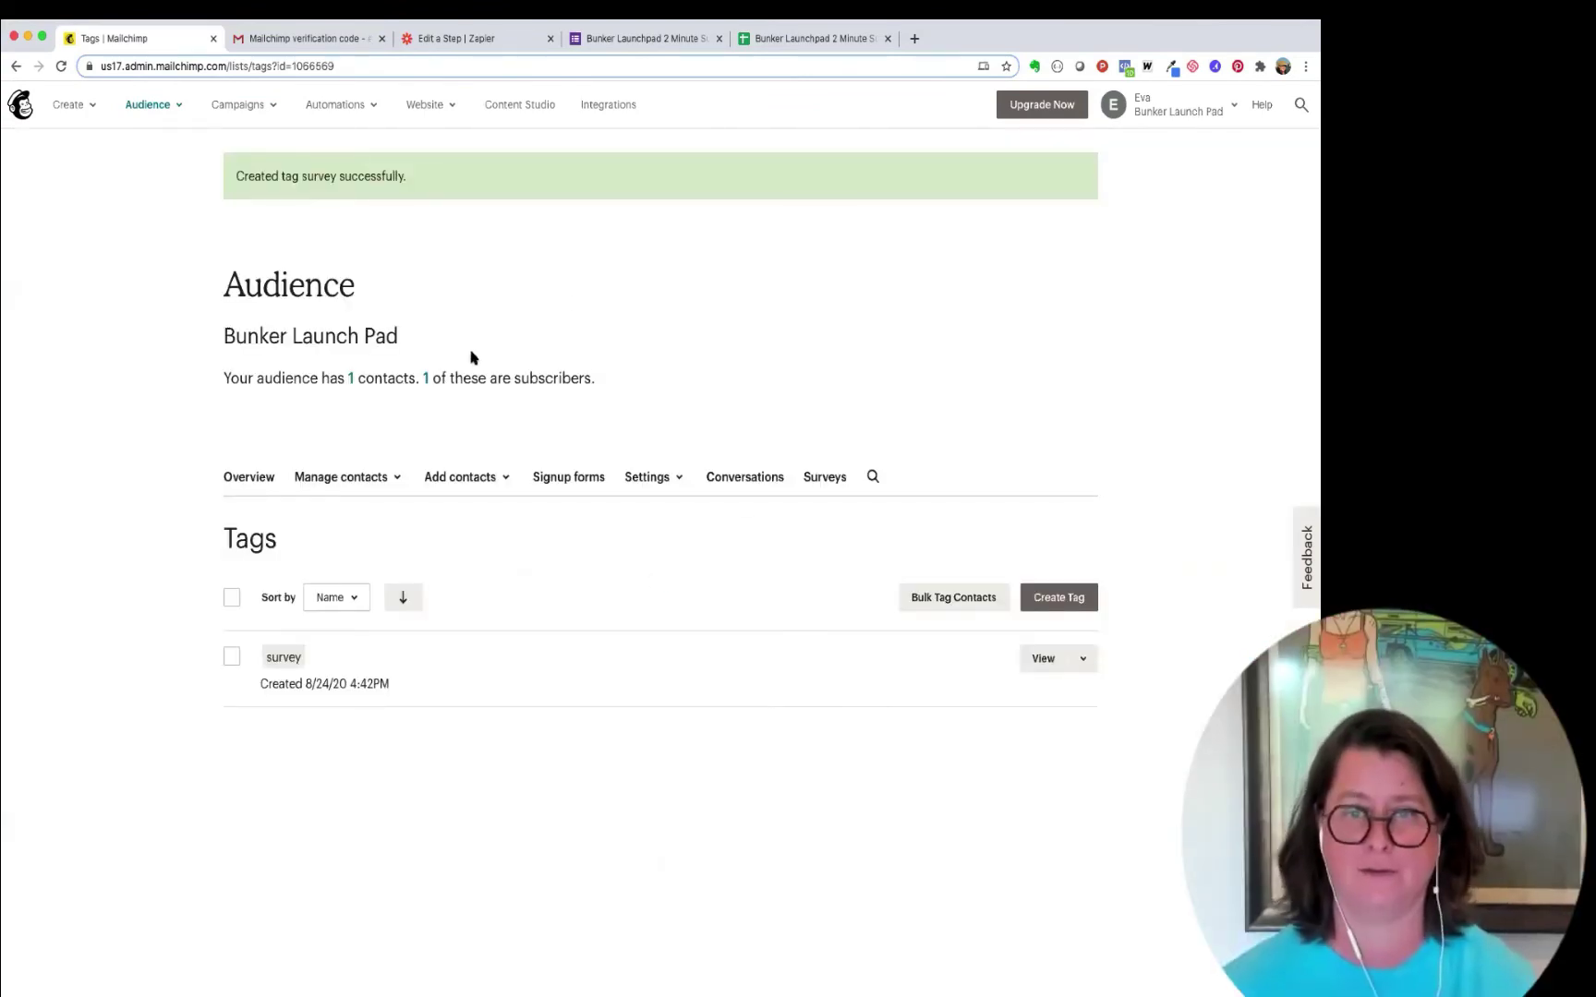
Step: Switch back to Zapier, reload the tag options and set the subscriber's tag to survey
{"action": "left_click", "coordinate": [456, 39]}
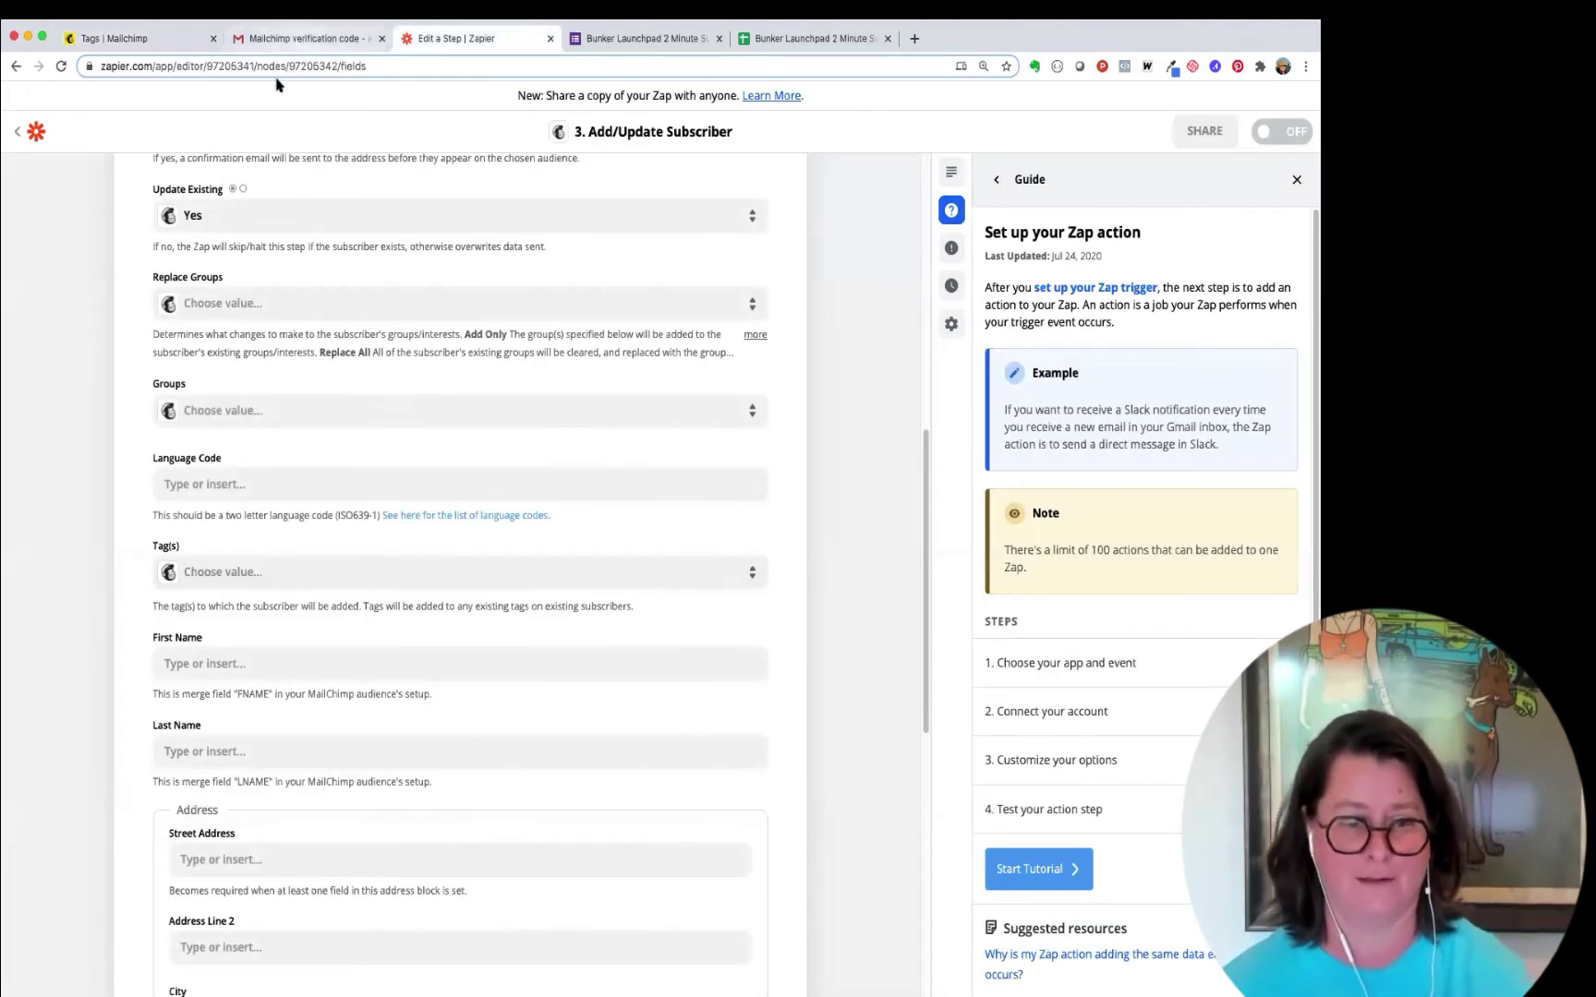
{"action": "left_click", "coordinate": [222, 572]}
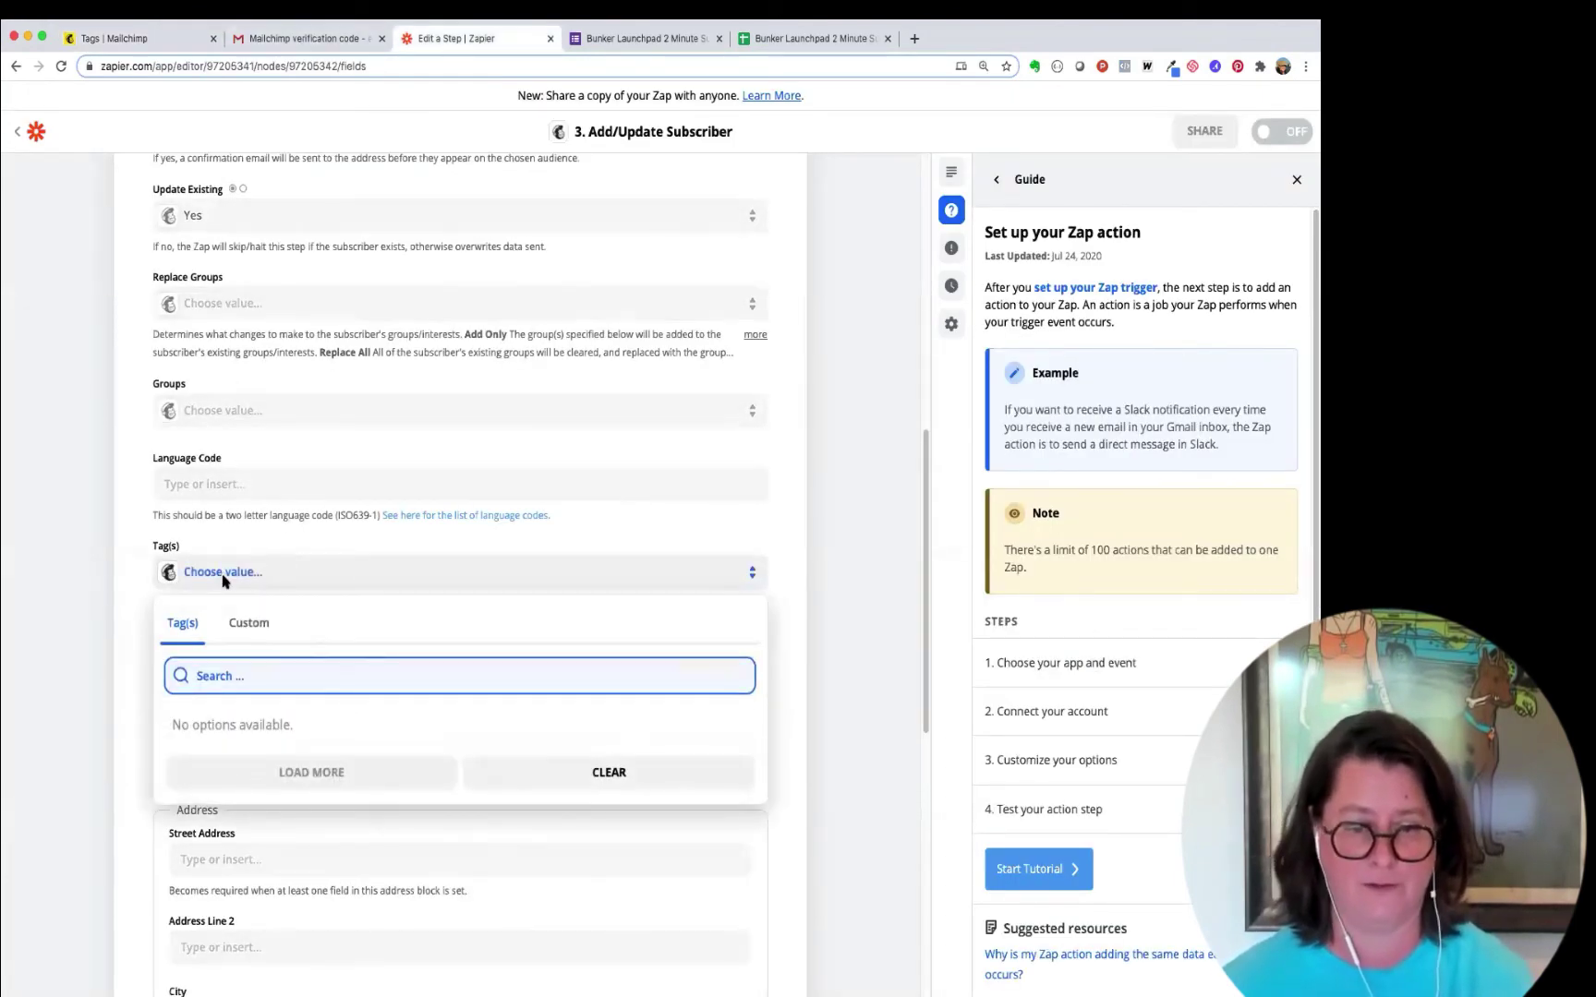
{"action": "left_click", "coordinate": [497, 781]}
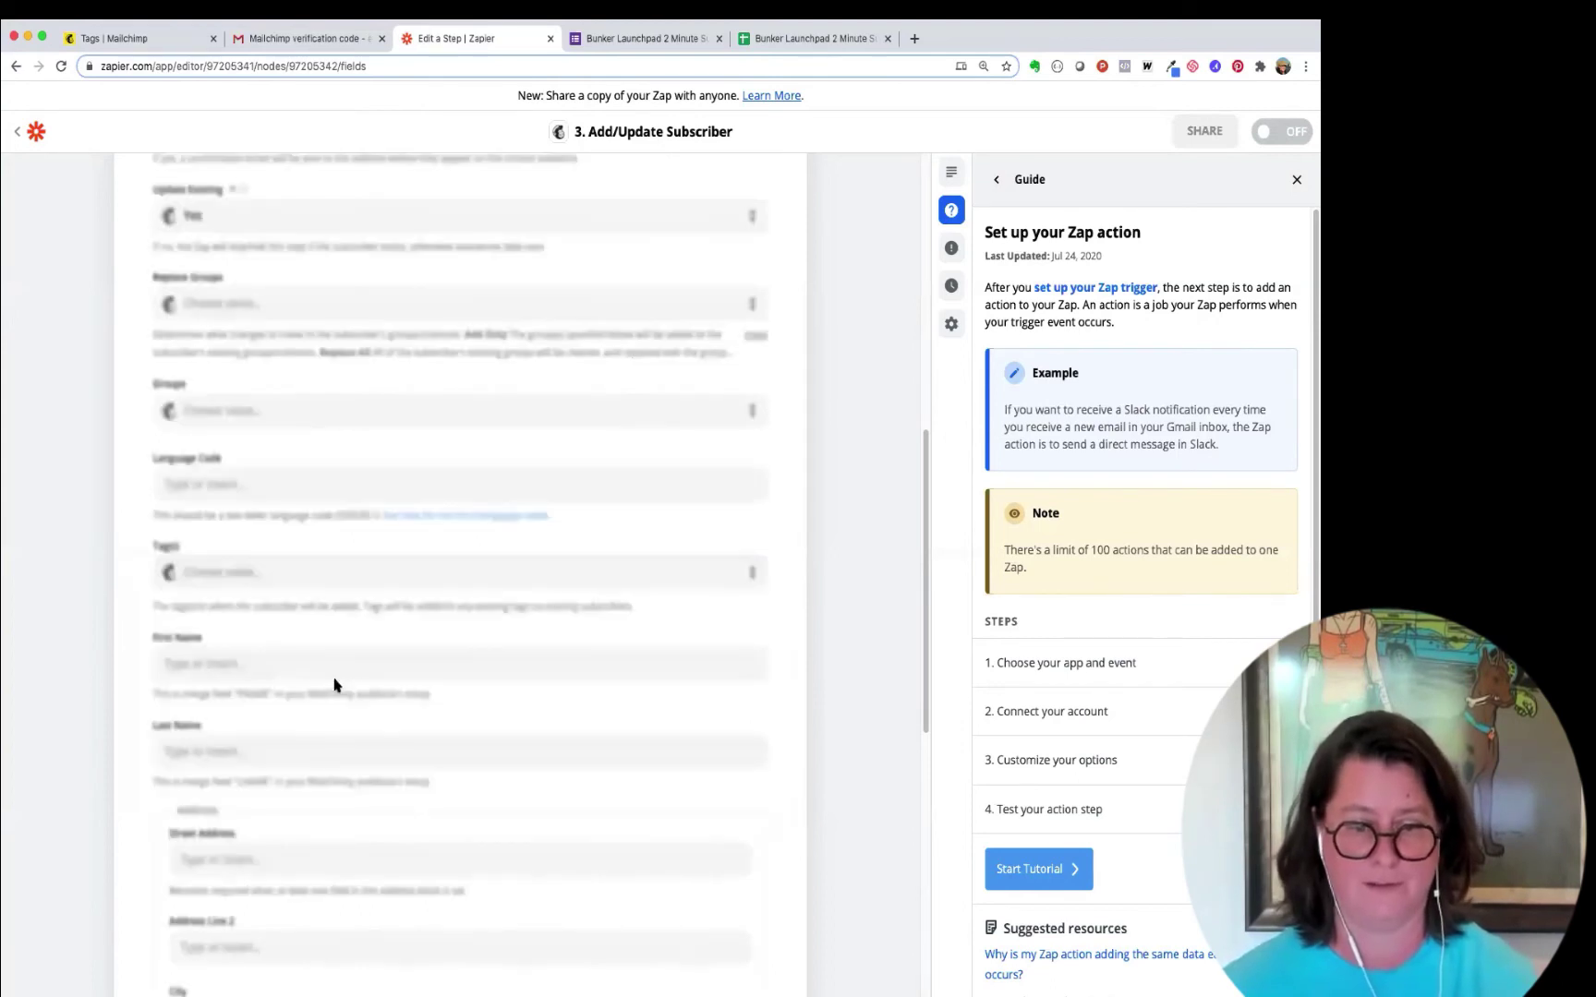
{"action": "left_click", "coordinate": [258, 576]}
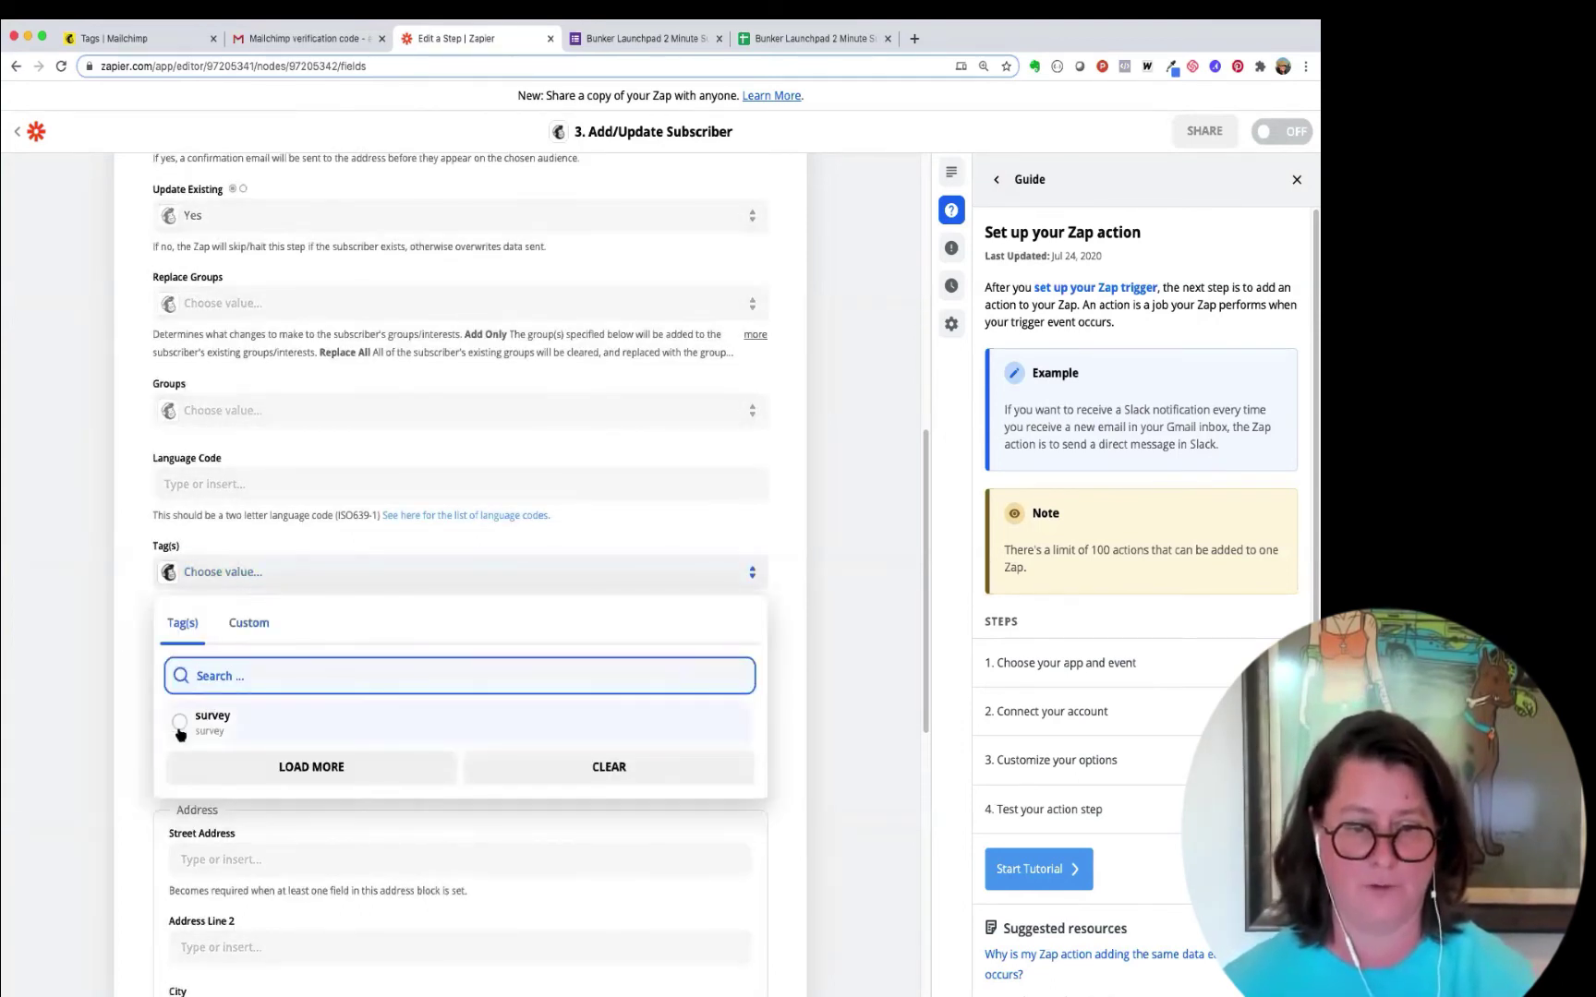
{"action": "left_click", "coordinate": [182, 727]}
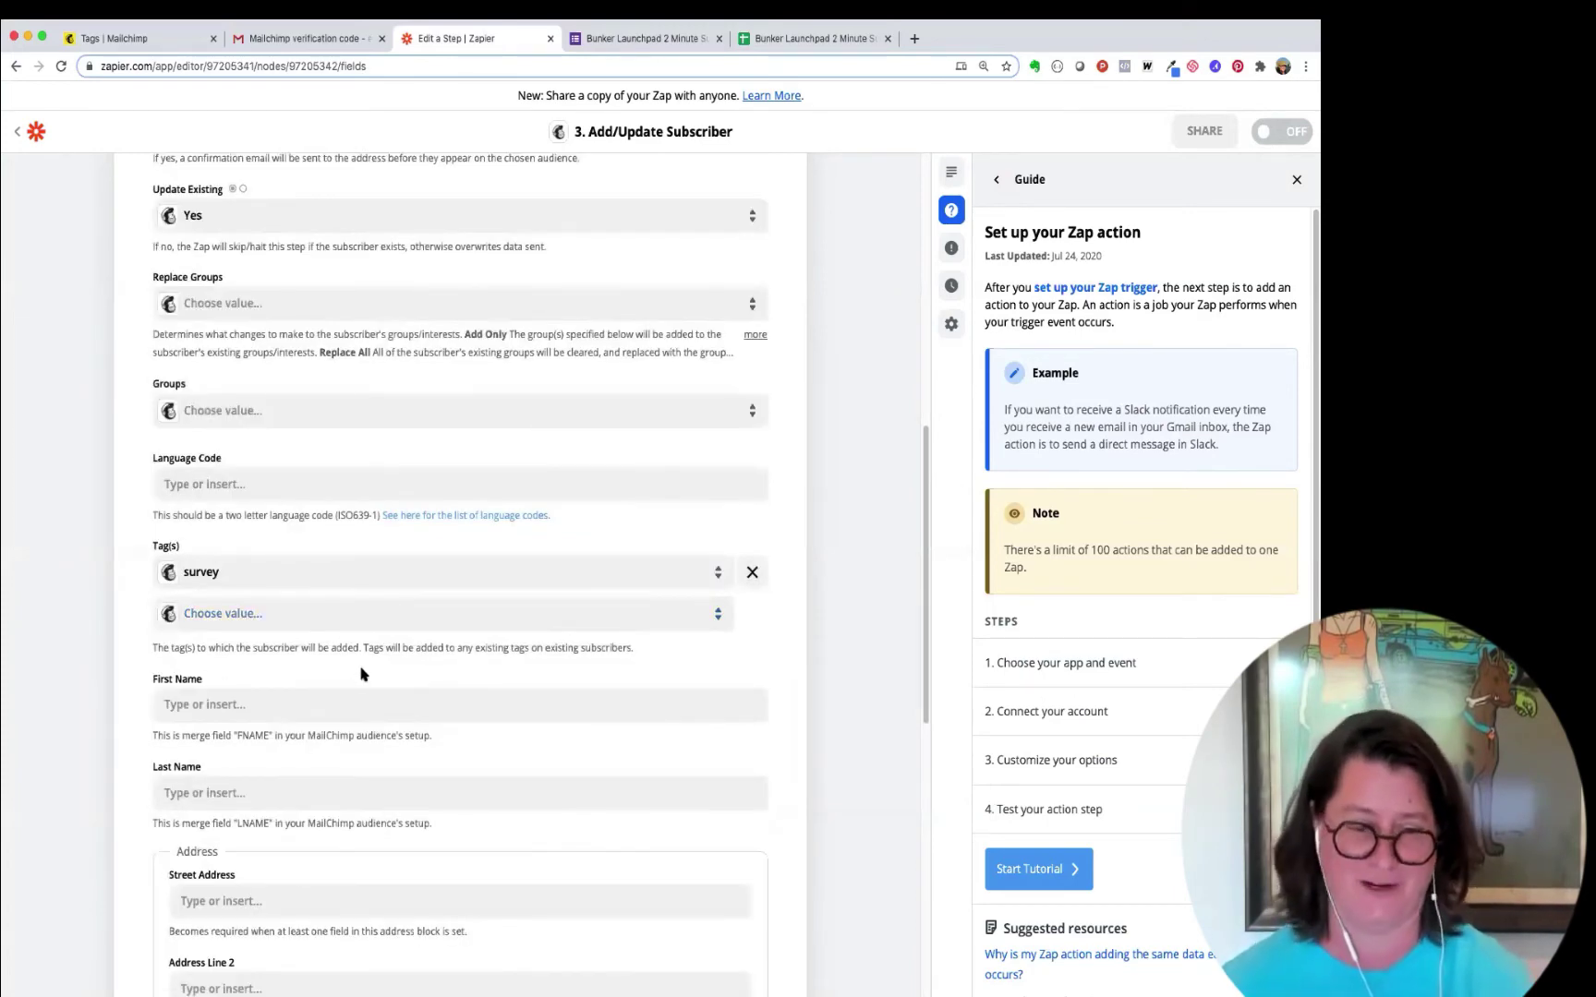
Step: Leave the name, address, phone and birthday fields empty and continue to the Mailchimp action's test
{"action": "scroll", "coordinate": [374, 663], "scroll_direction": "down", "scroll_amount": 2}
{"action": "left_click", "coordinate": [381, 657]}
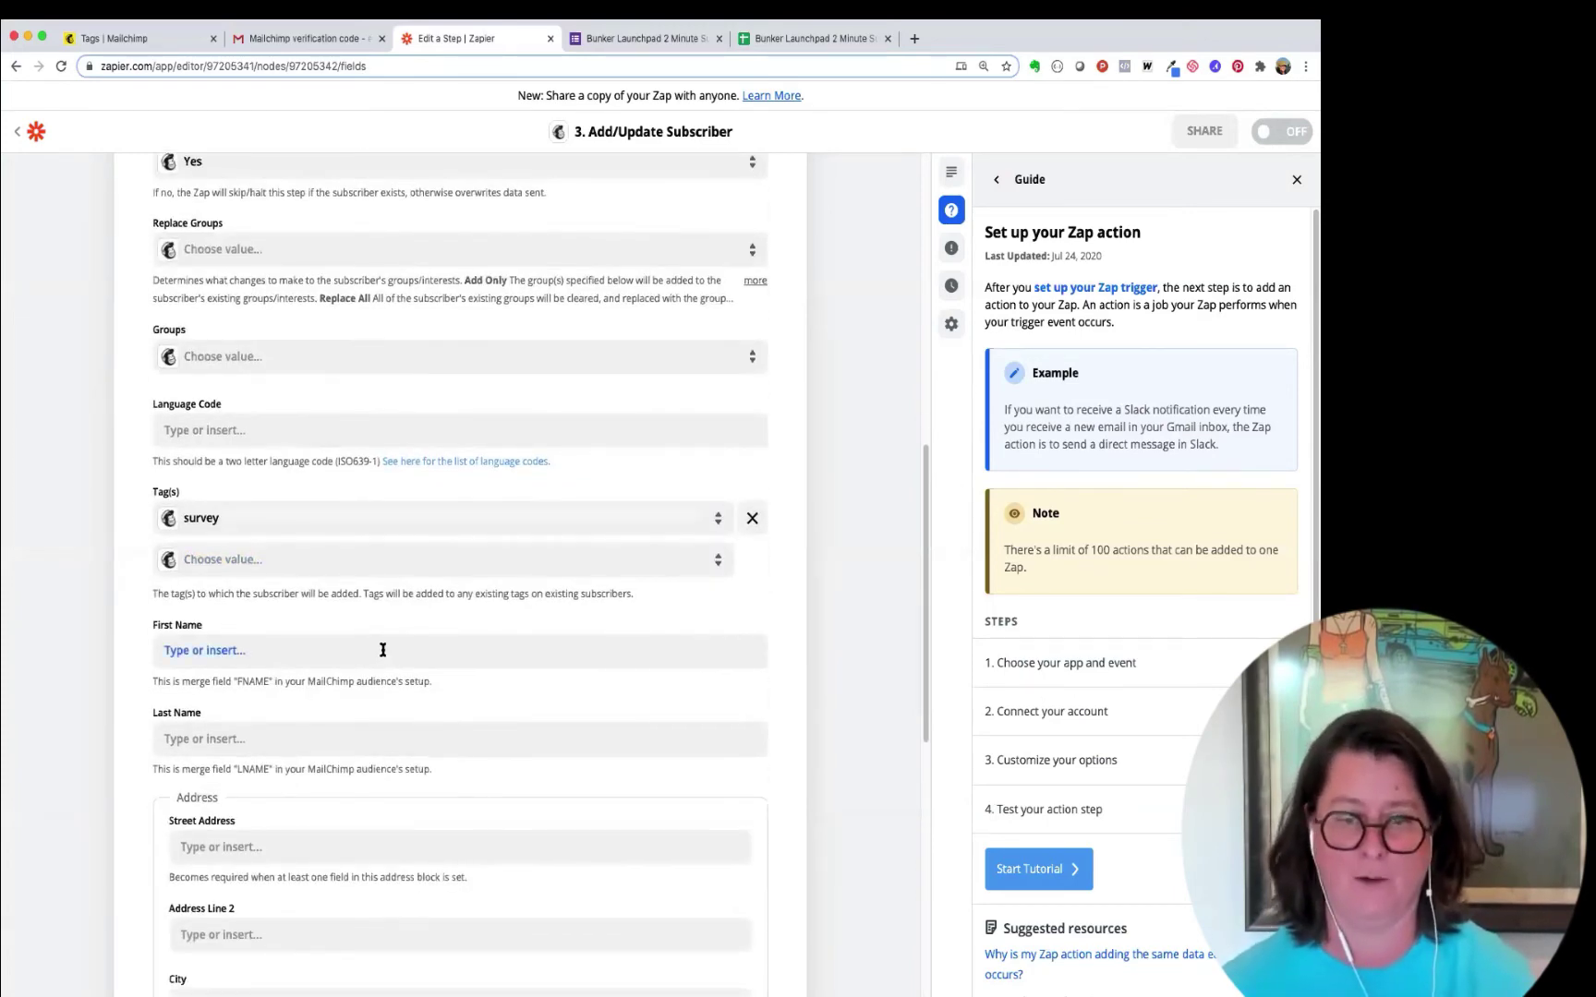
{"action": "scroll", "coordinate": [382, 650], "scroll_direction": "down", "scroll_amount": 1}
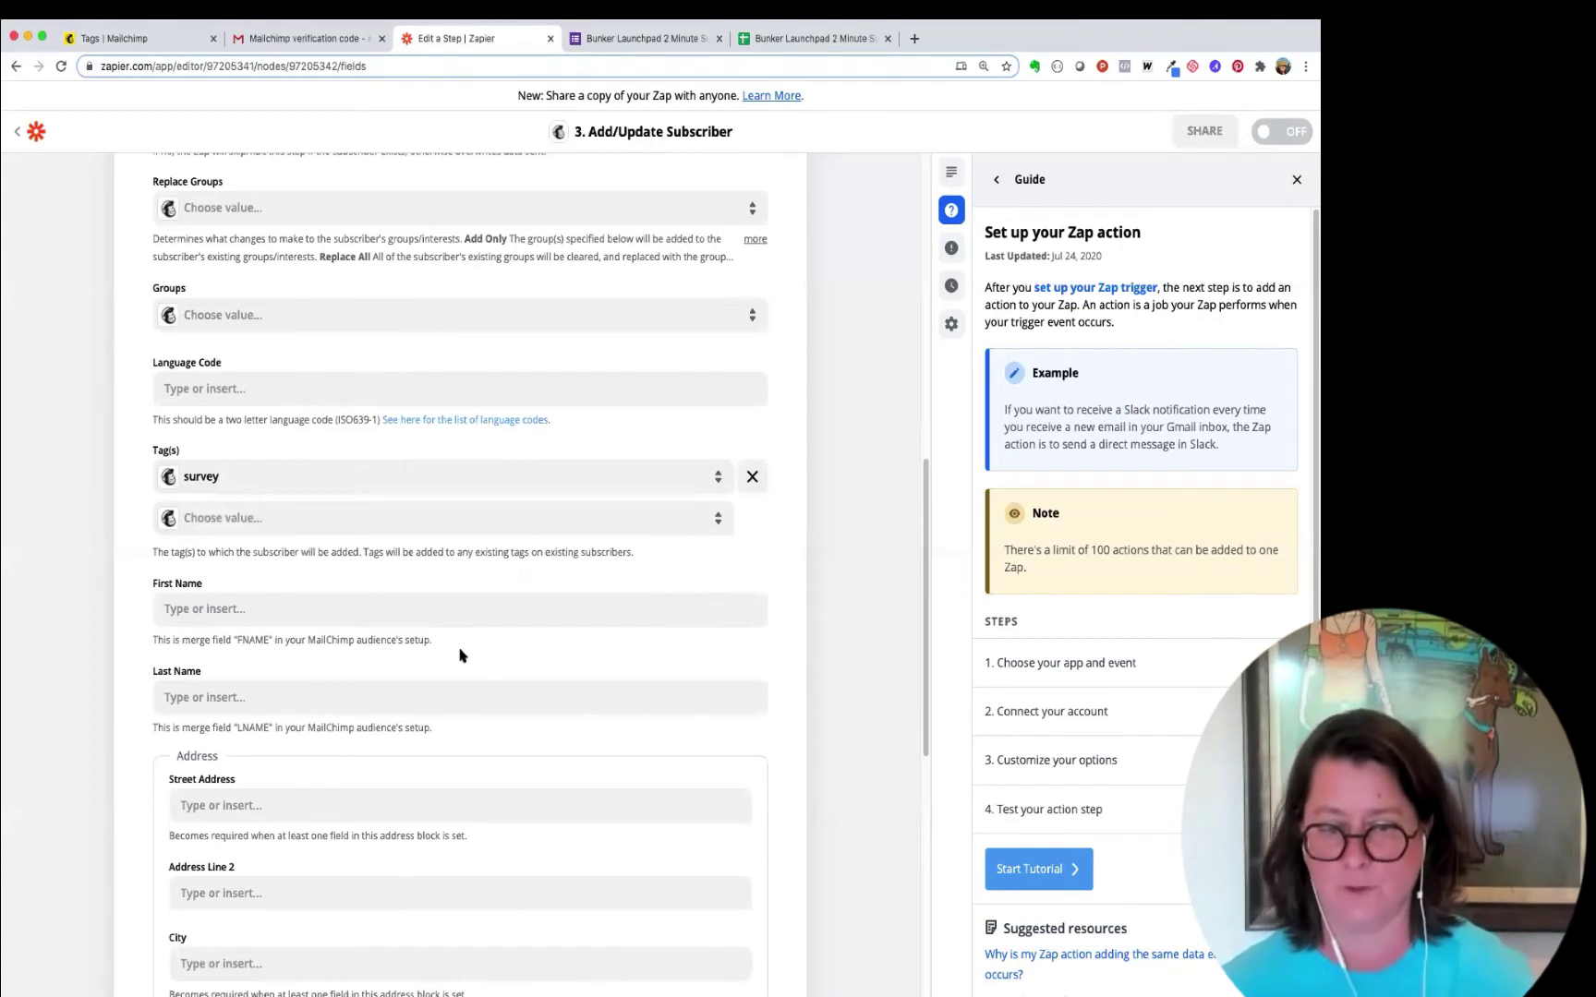
{"action": "scroll", "coordinate": [446, 675], "scroll_direction": "down", "scroll_amount": 8}
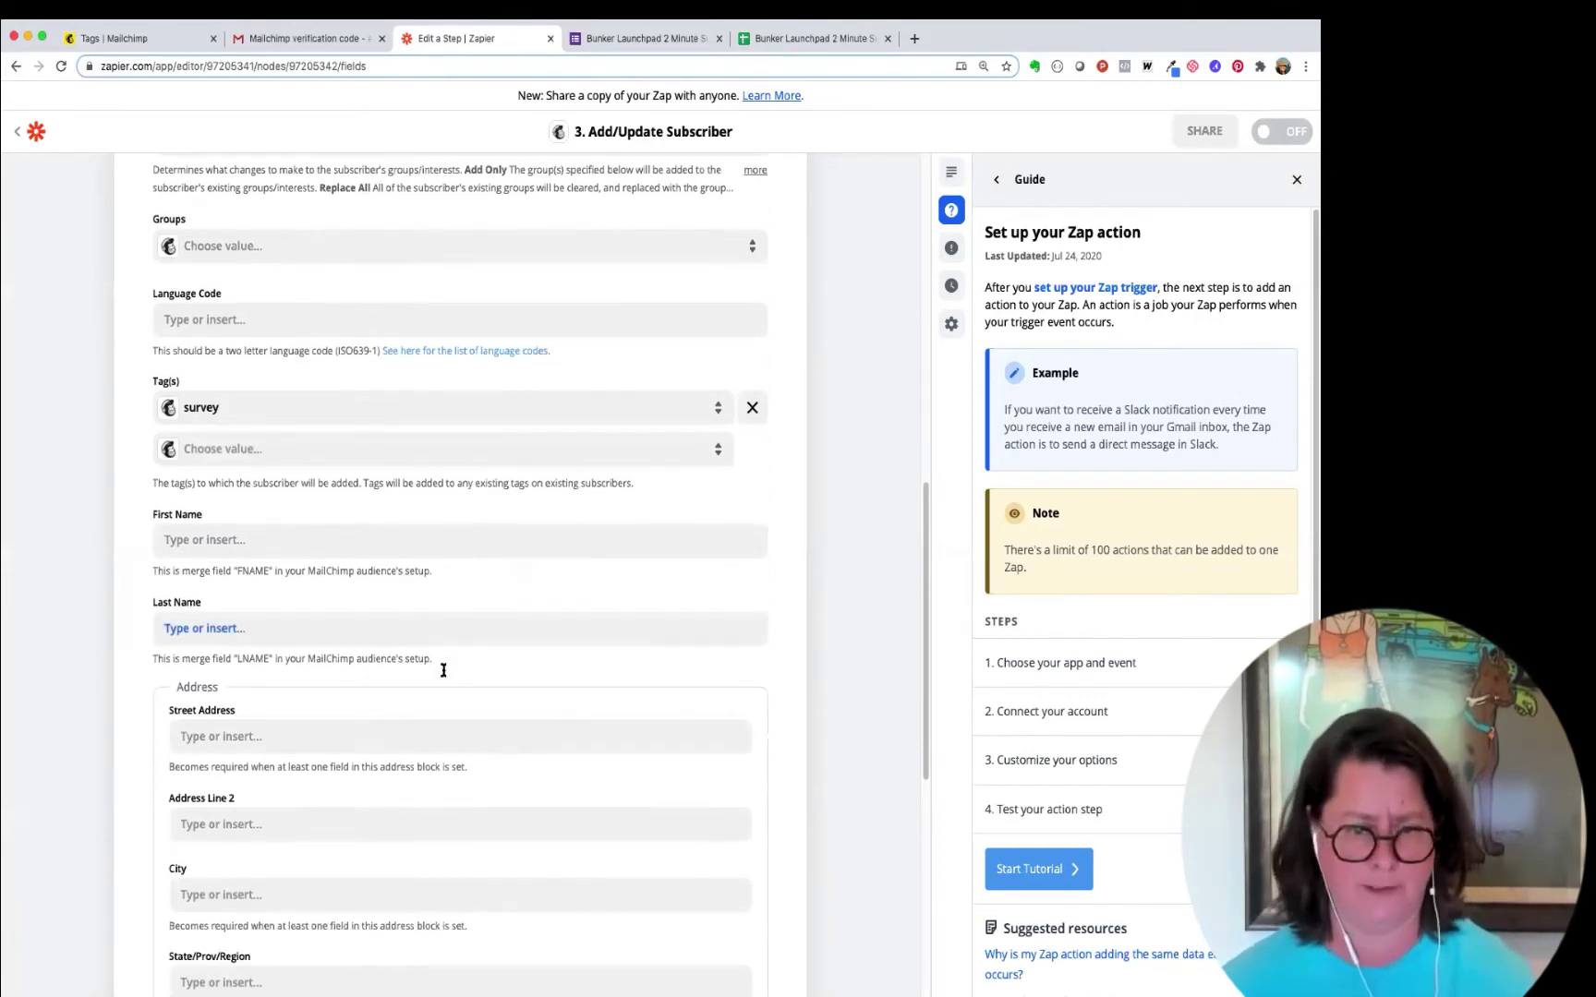
{"action": "scroll", "coordinate": [444, 673], "scroll_direction": "down", "scroll_amount": 3}
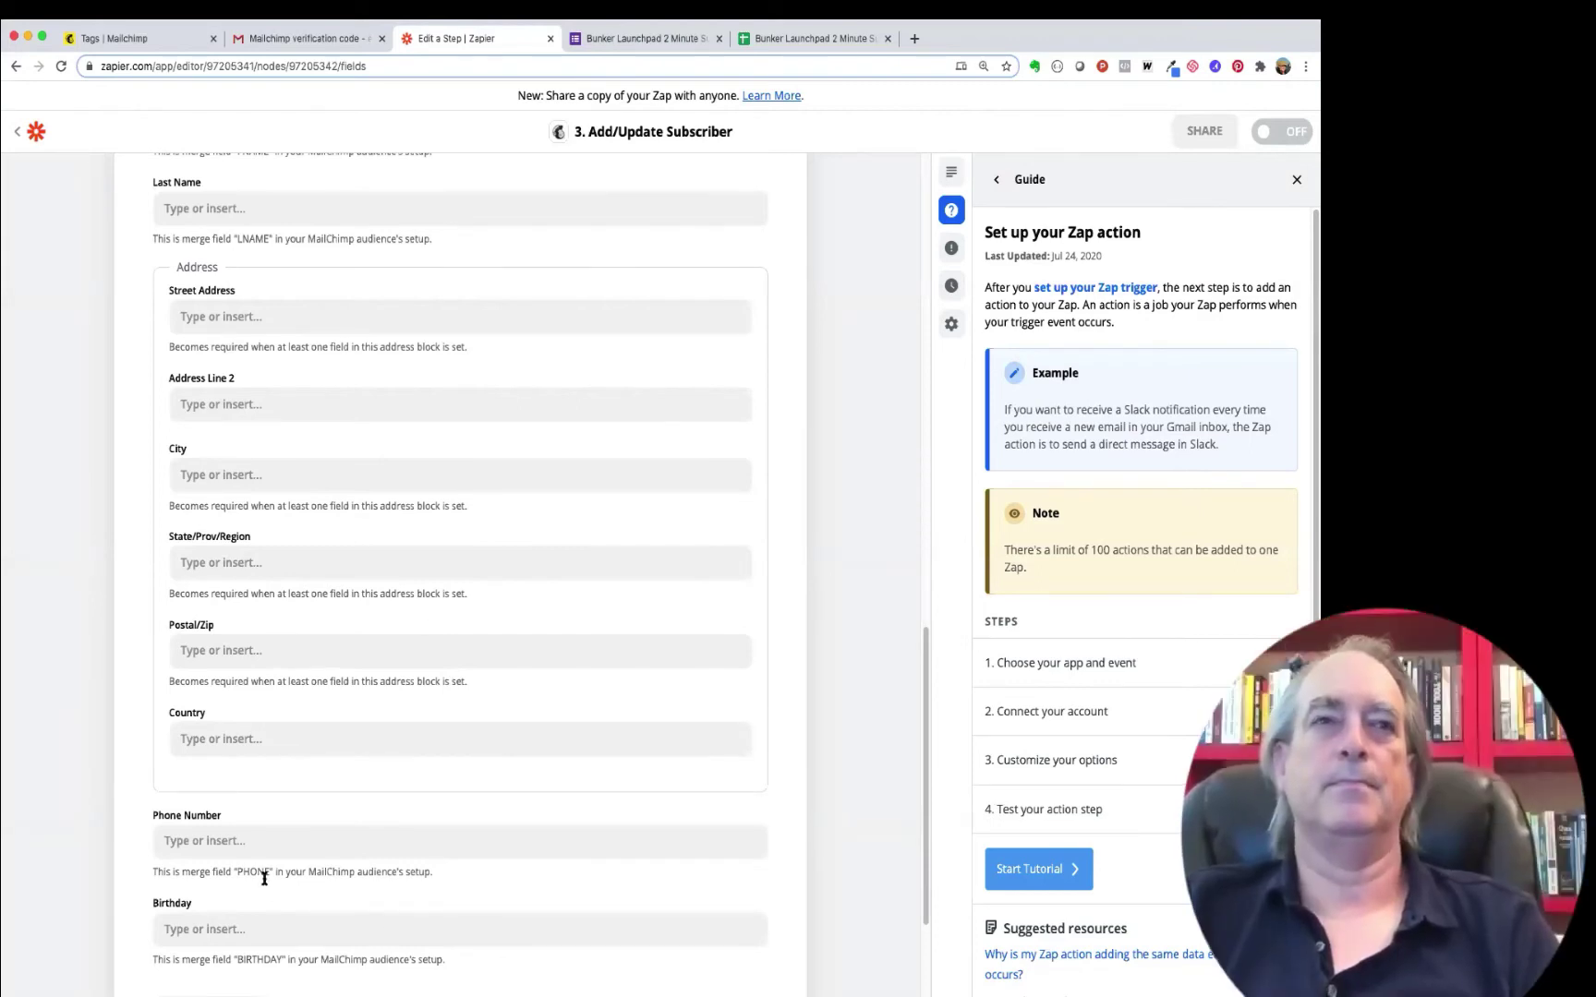
{"action": "scroll", "coordinate": [285, 882], "scroll_direction": "down", "scroll_amount": 5}
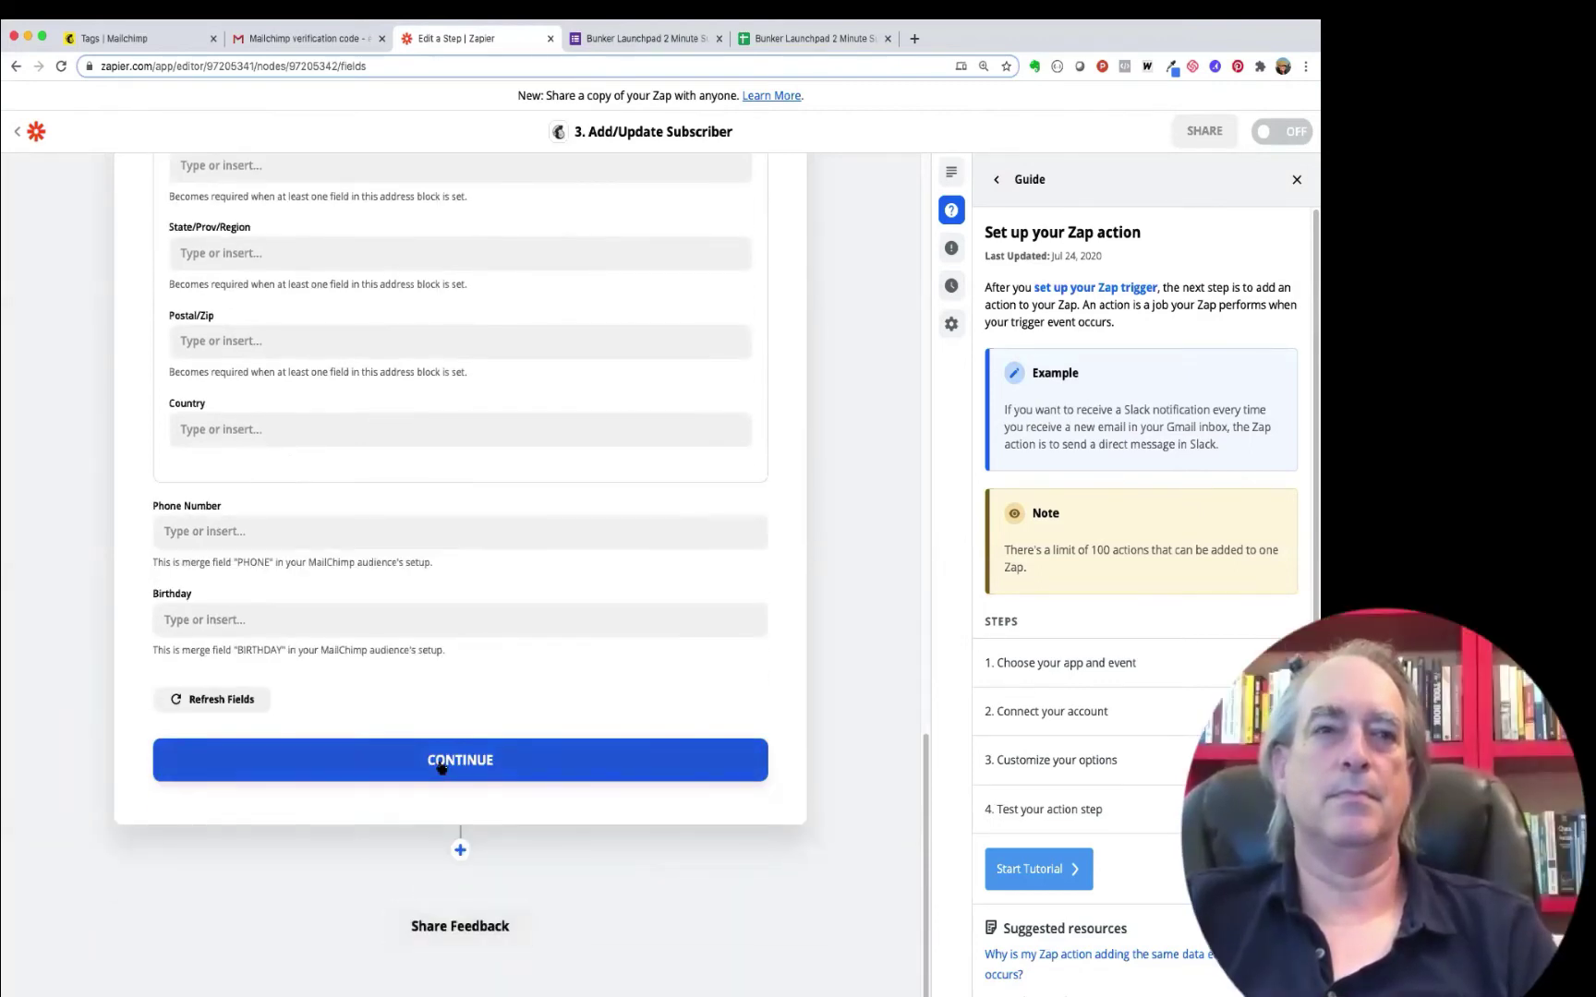
{"action": "left_click", "coordinate": [440, 762]}
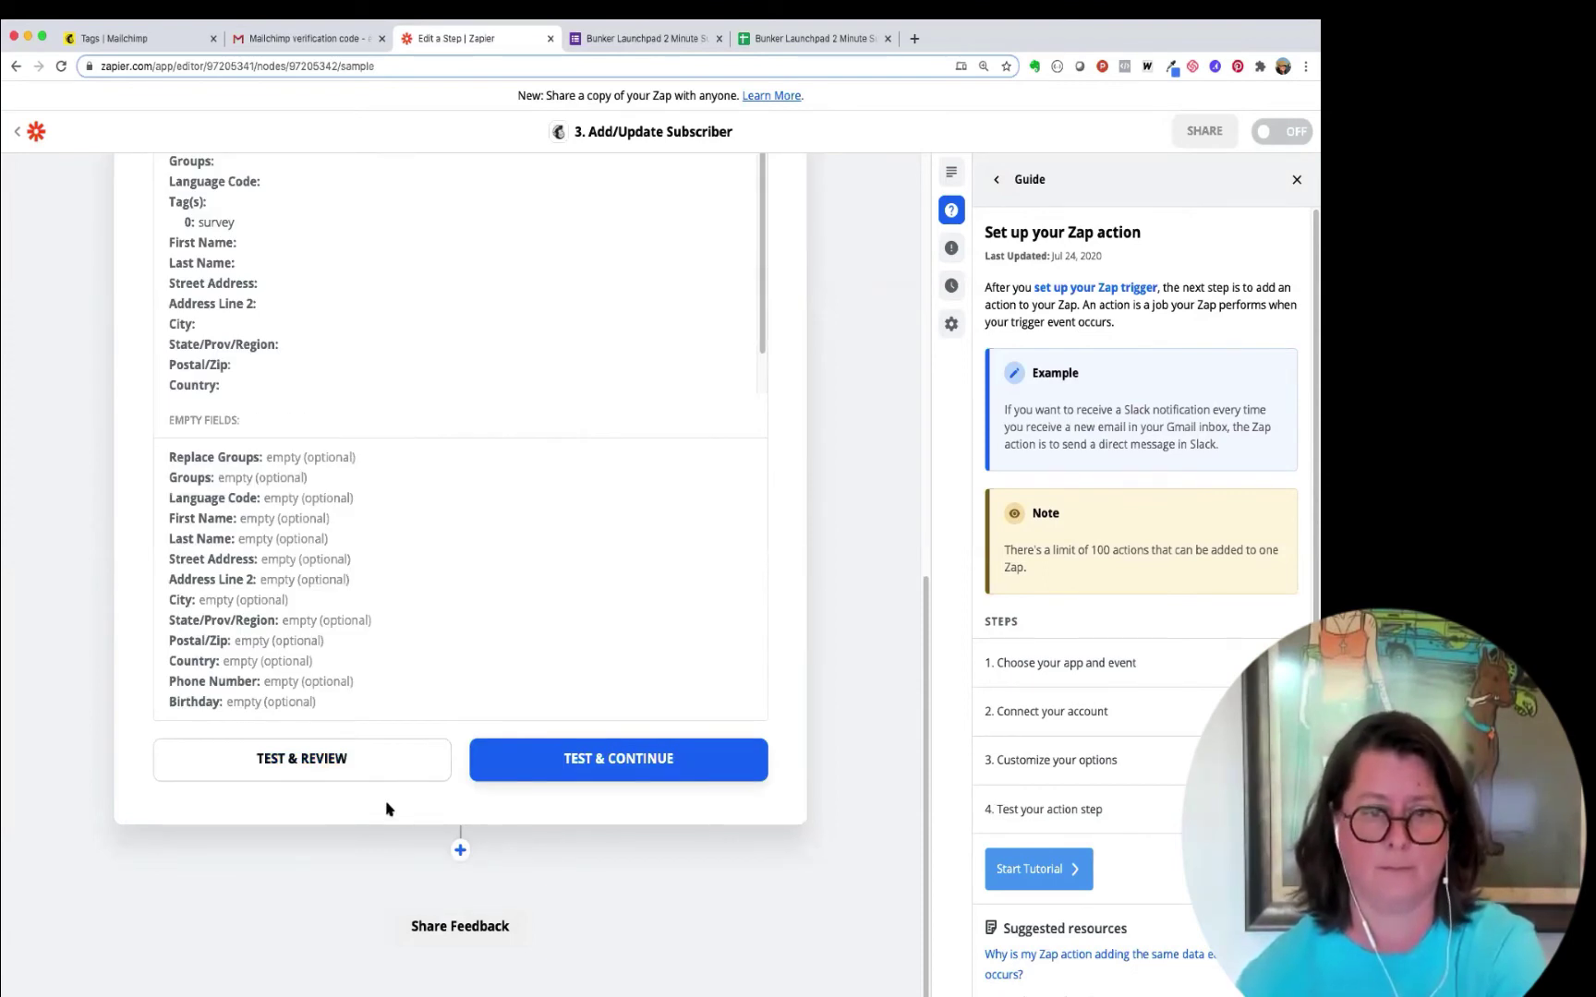
Step: Try to send the test subscriber to Mailchimp, review the outcome and skip the test
{"action": "left_click", "coordinate": [314, 766]}
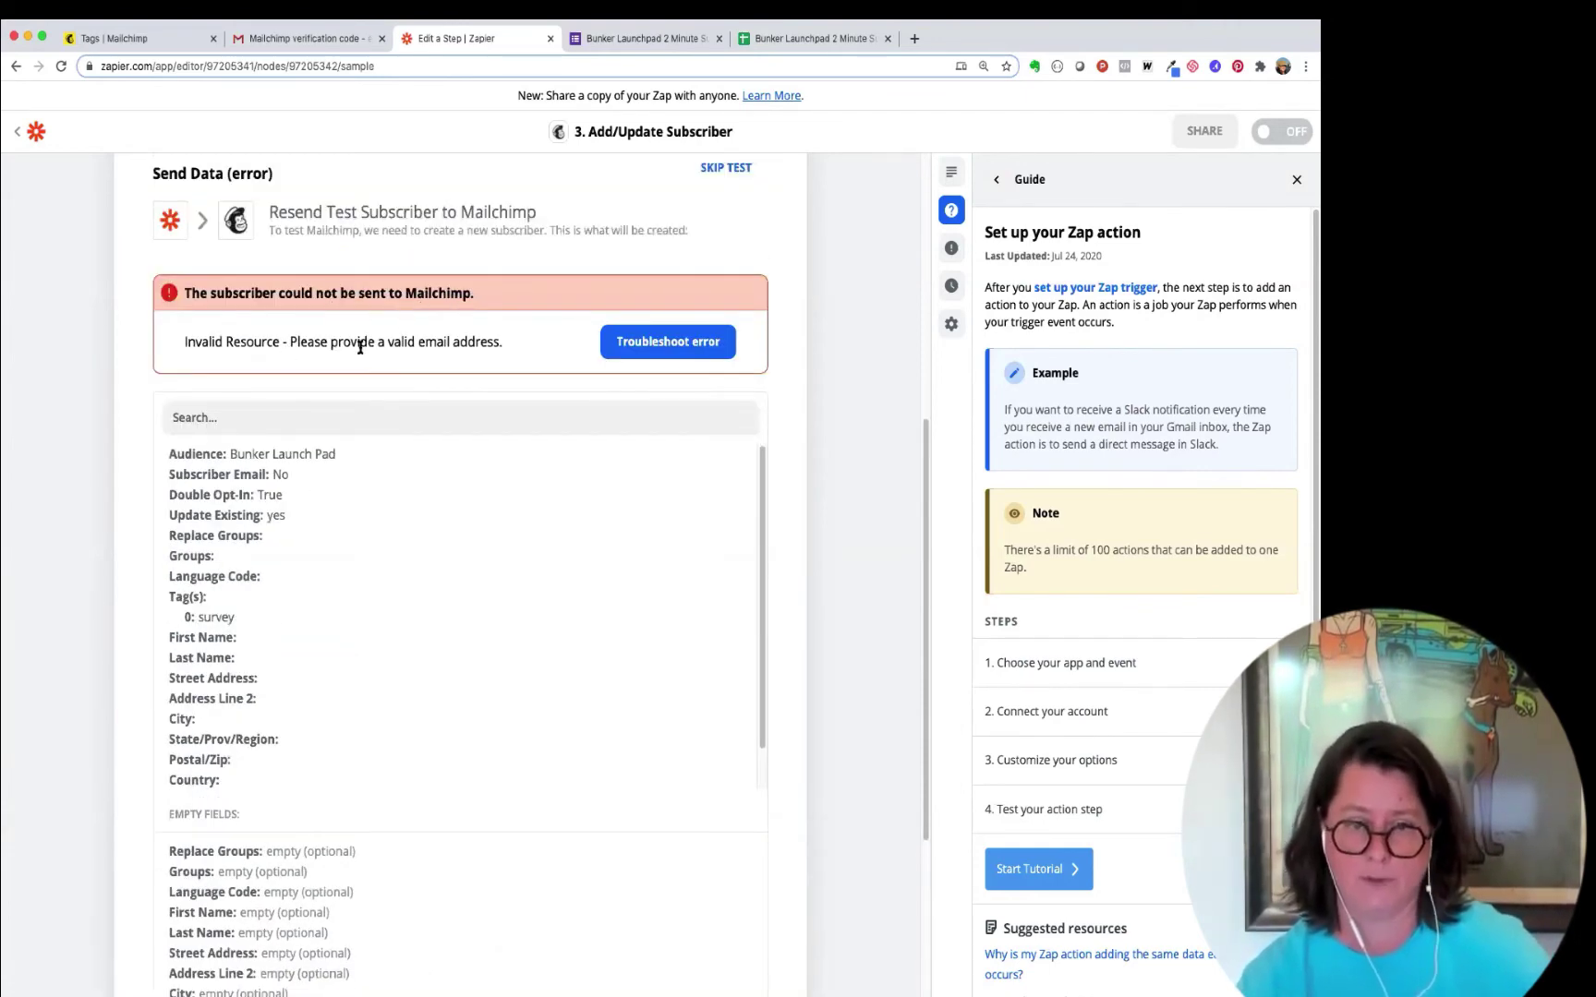
{"action": "scroll", "coordinate": [358, 374], "scroll_direction": "down", "scroll_amount": 1}
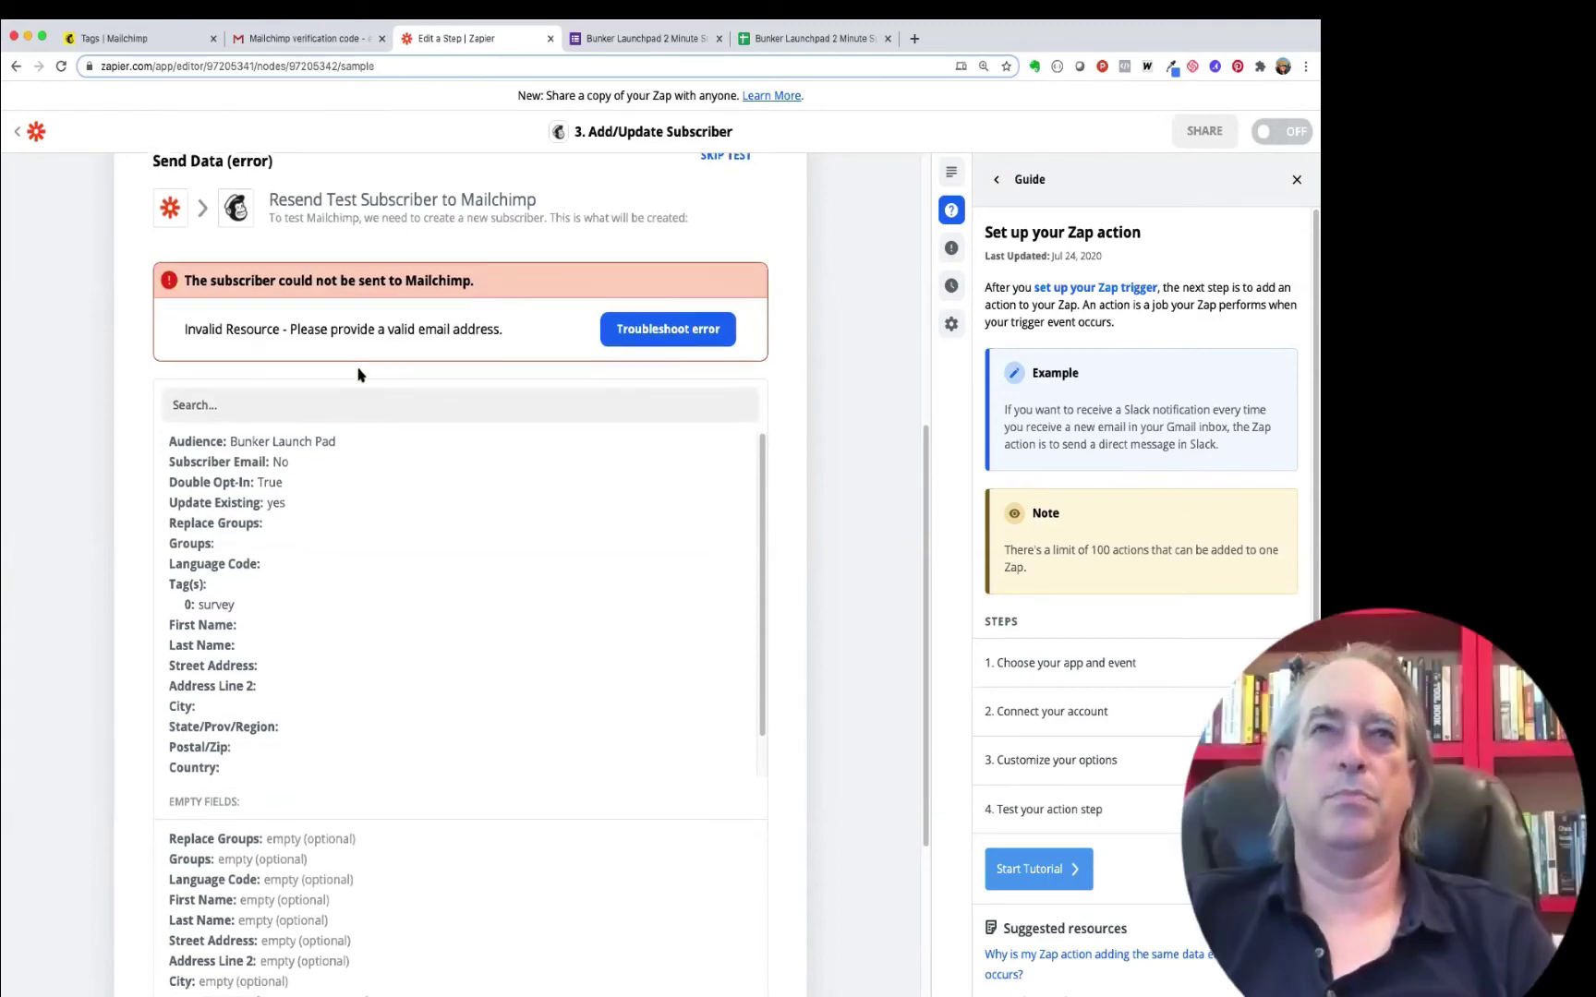
{"action": "scroll", "coordinate": [395, 516], "scroll_direction": "down", "scroll_amount": 5}
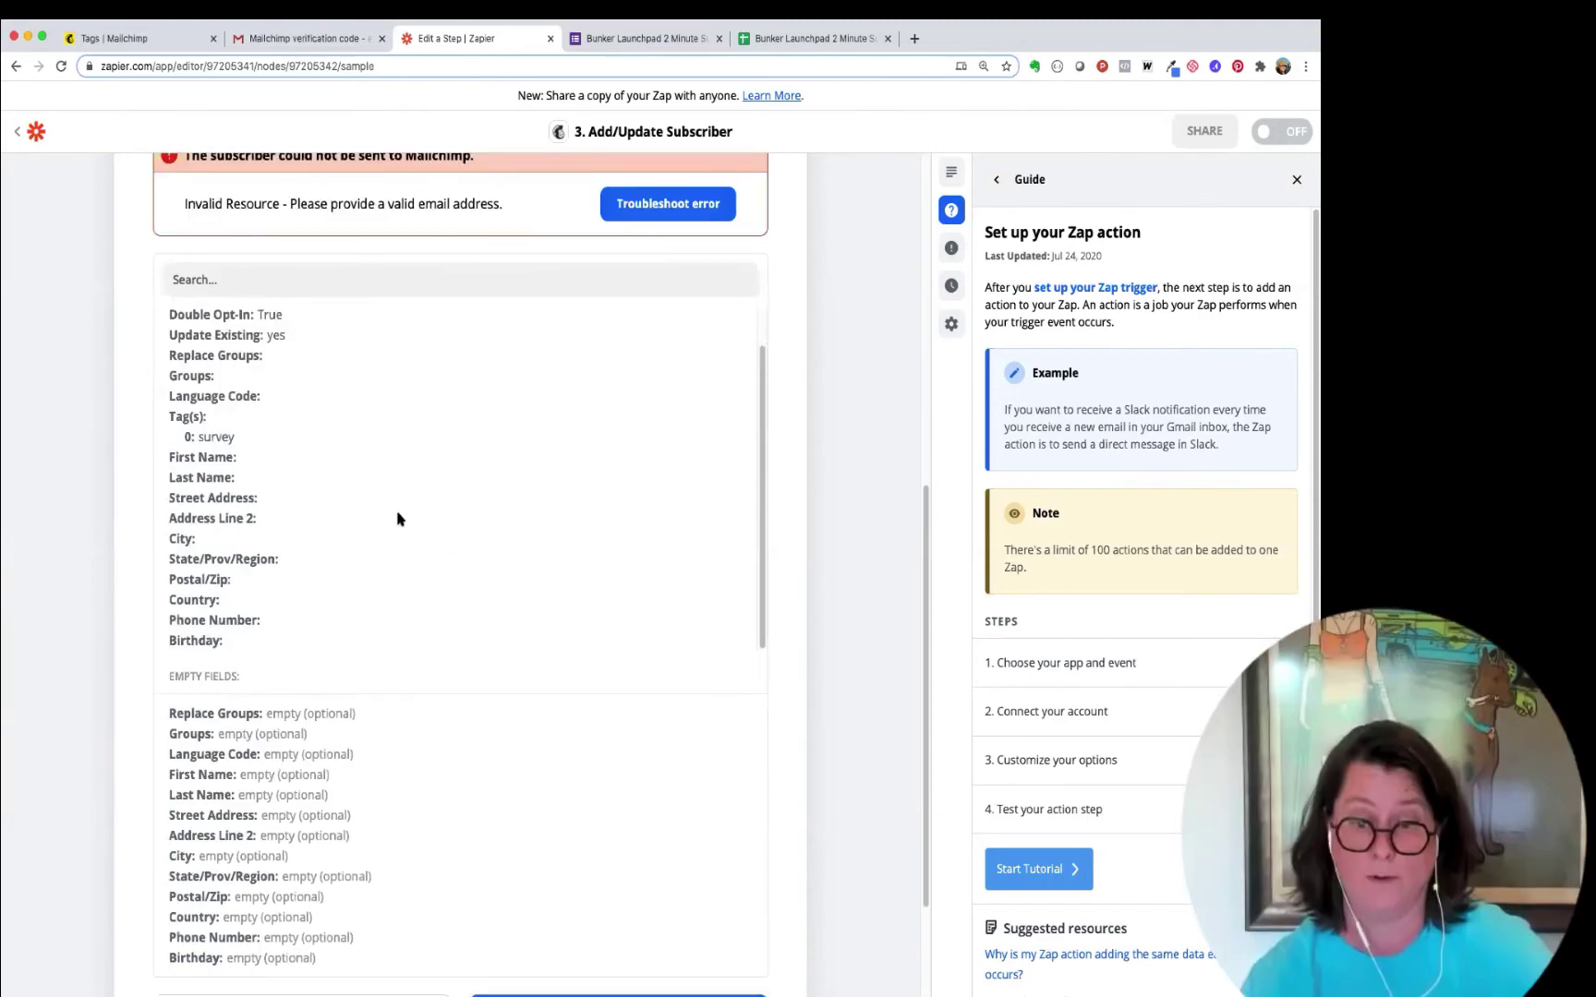
{"action": "left_click", "coordinate": [629, 883]}
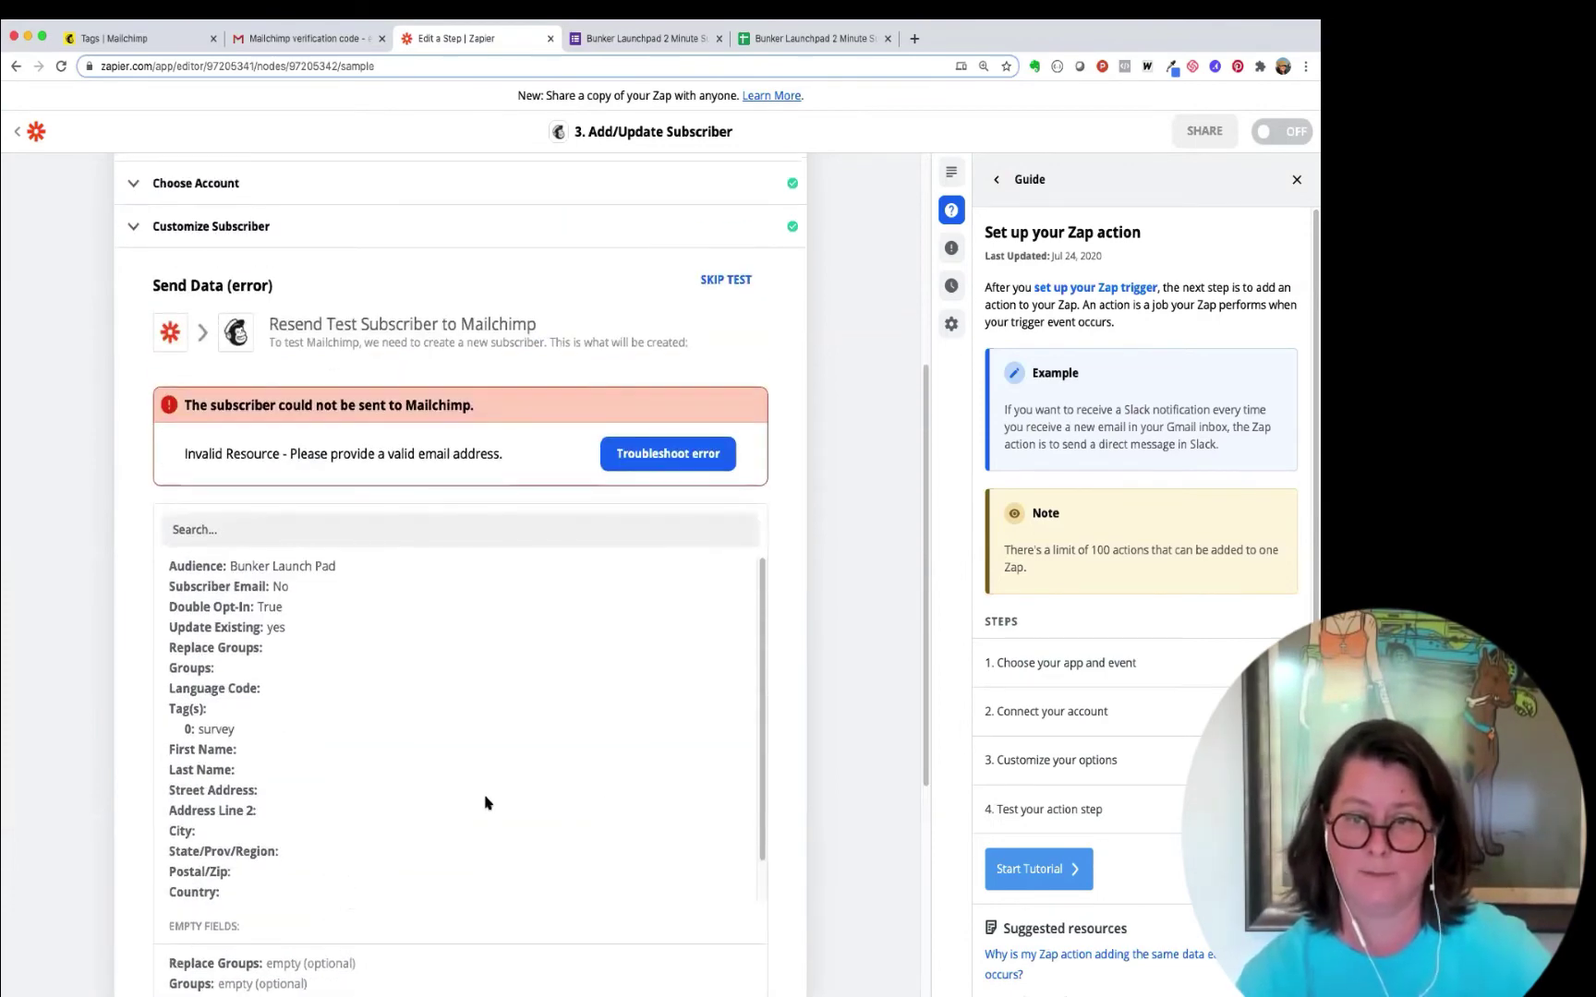
{"action": "left_click", "coordinate": [717, 287]}
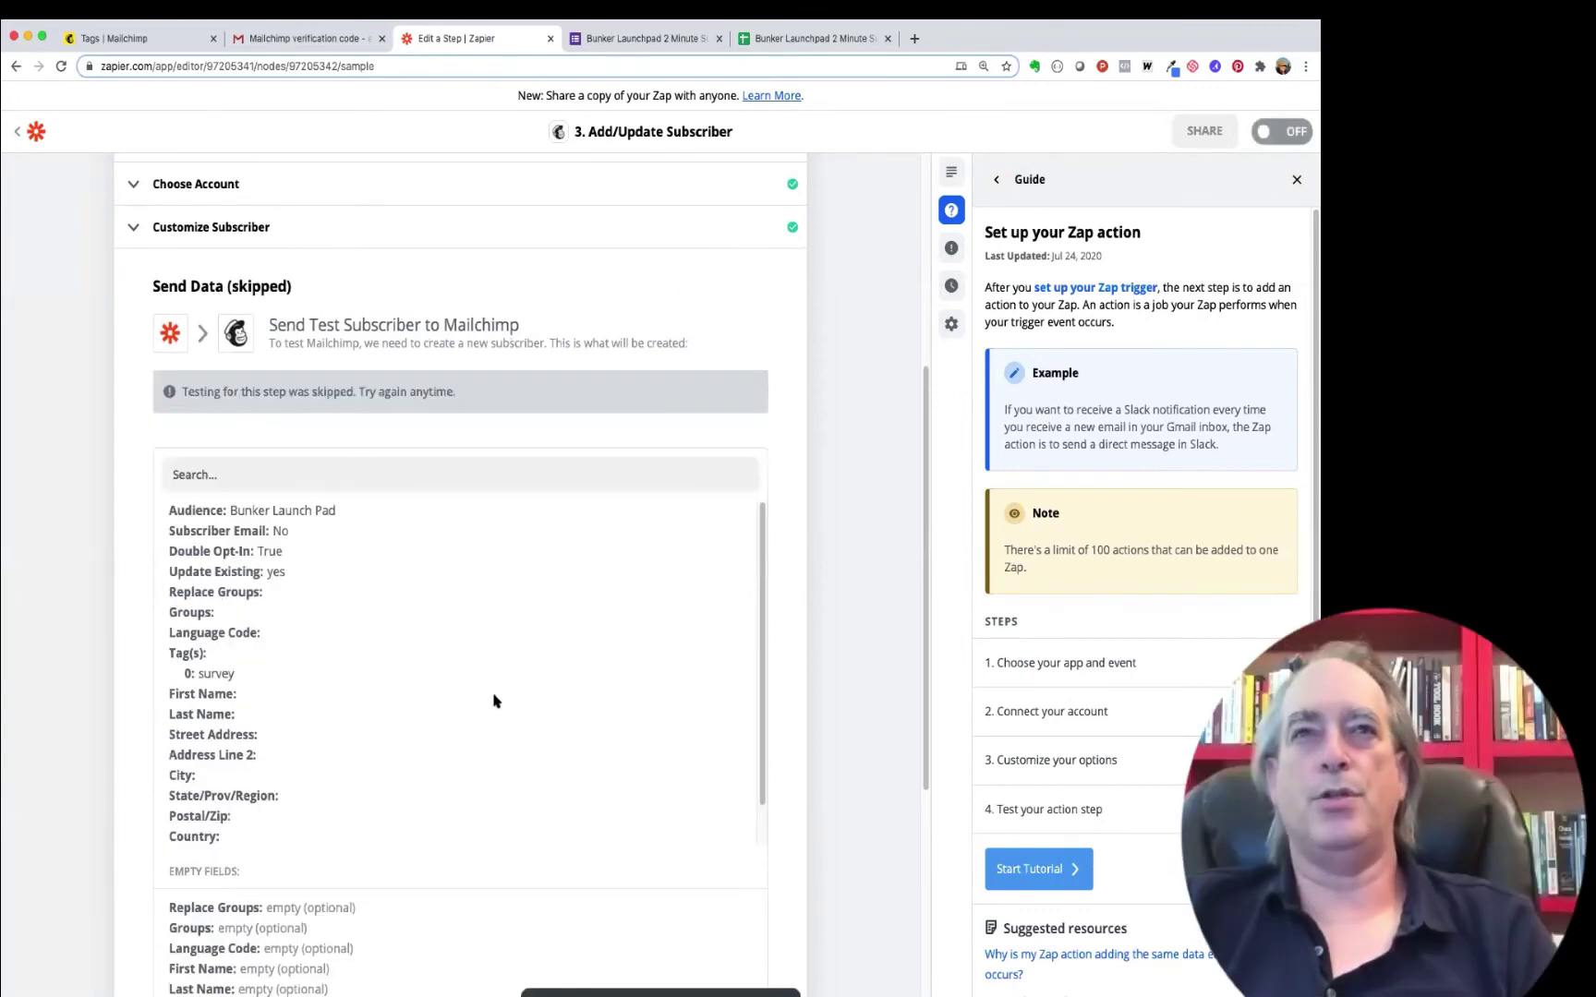
Step: Try to turn on the Zap, look at the paid upgrade's payment options and close them without upgrading
{"action": "scroll", "coordinate": [494, 702], "scroll_direction": "down", "scroll_amount": 6}
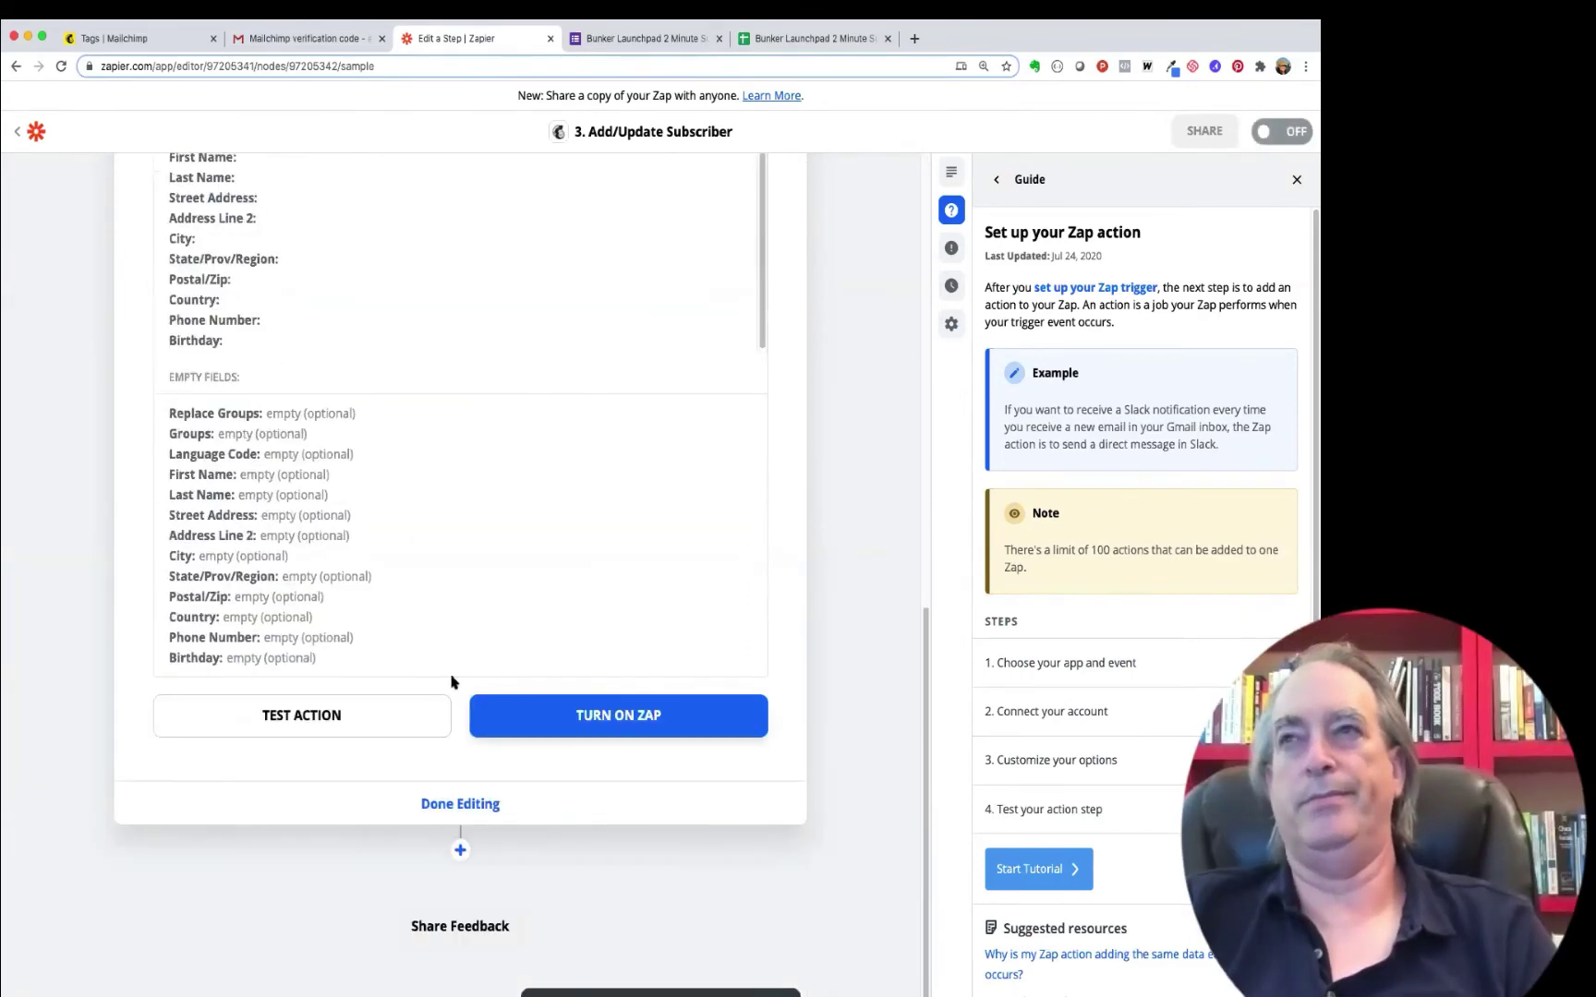
{"action": "left_click", "coordinate": [588, 728]}
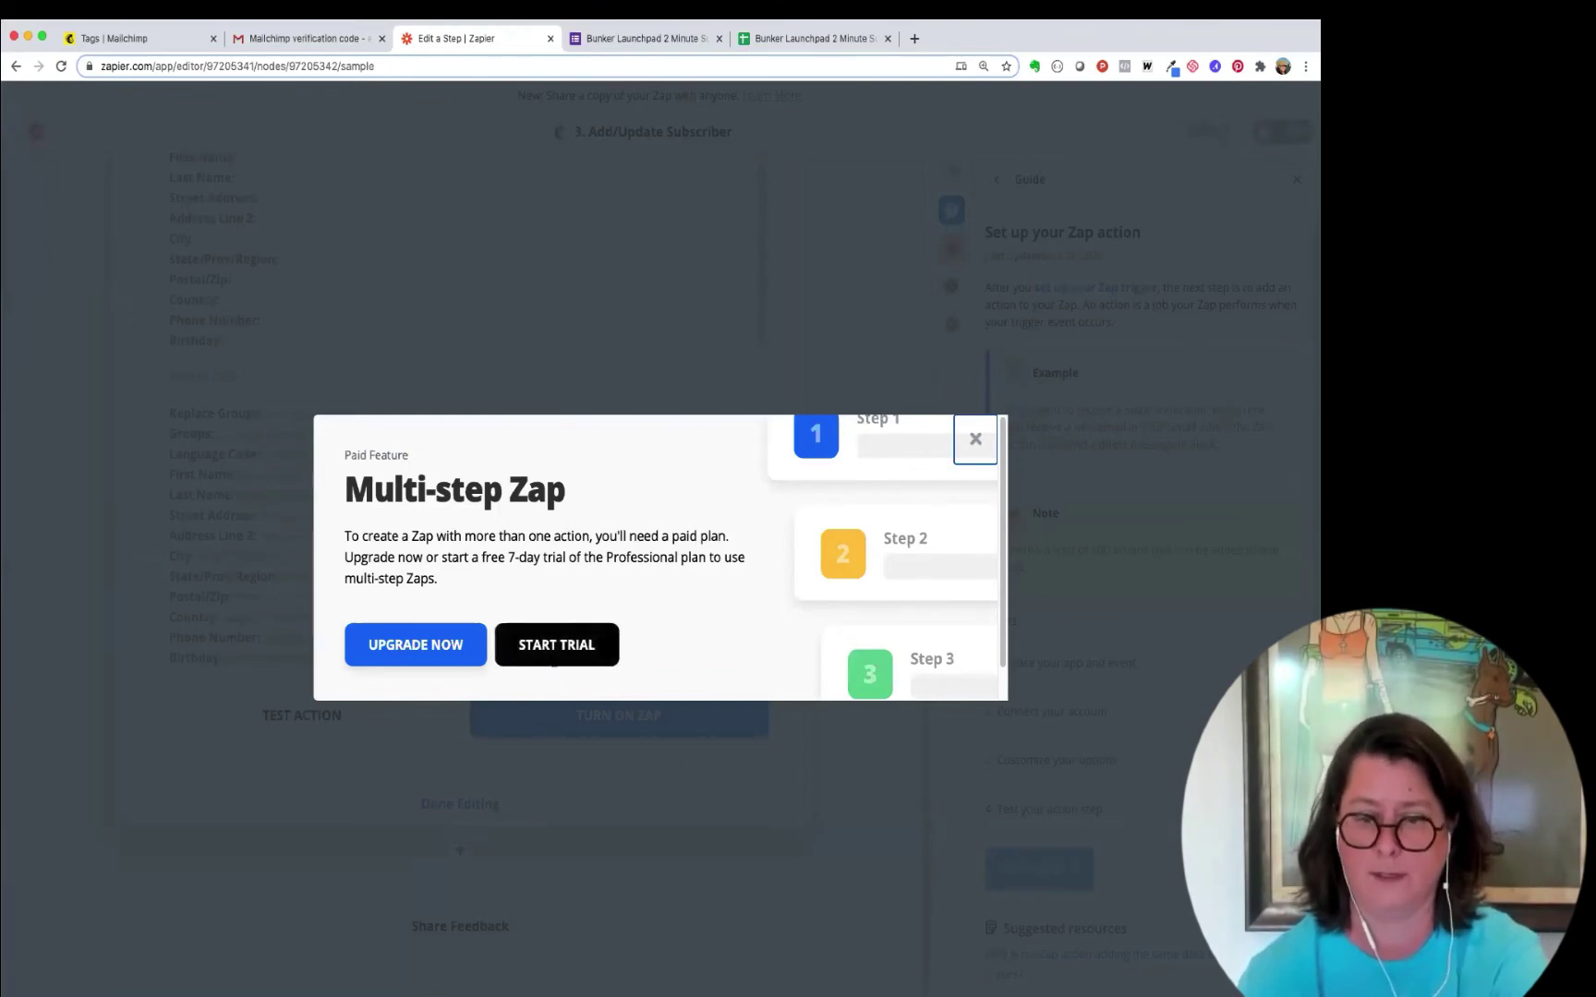
{"action": "left_click", "coordinate": [440, 649]}
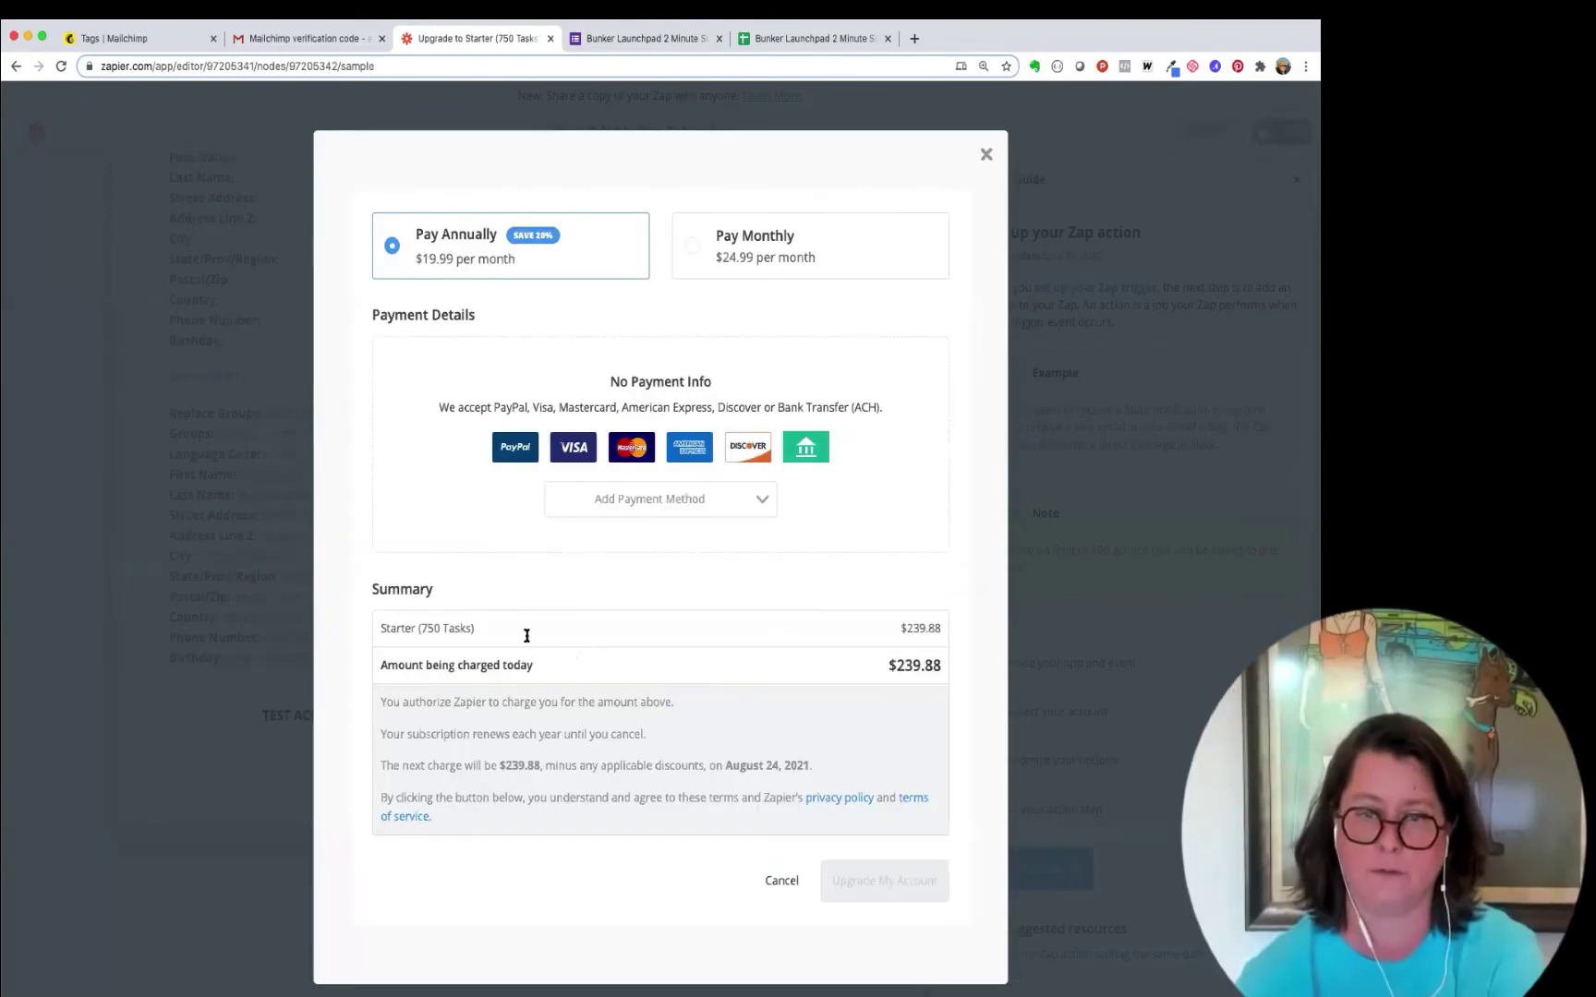
{"action": "left_click", "coordinate": [986, 155]}
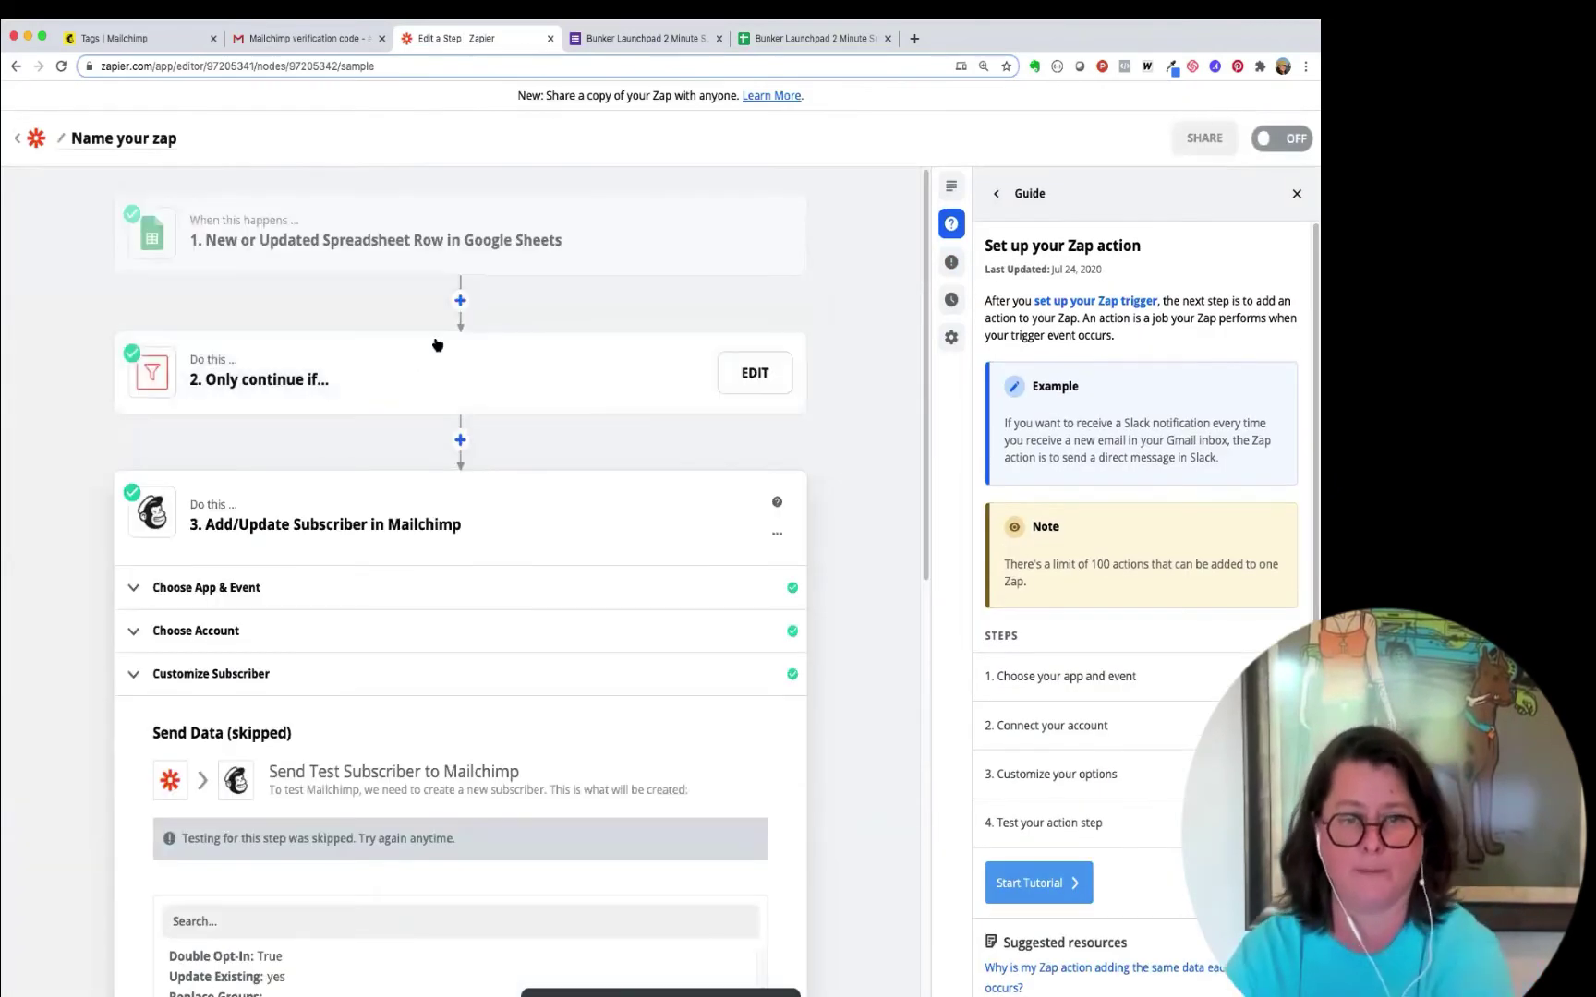
Step: Delete the "Only continue if..." filter step, turn on the Zap and dismiss the offer to share a copy
{"action": "left_click", "coordinate": [748, 380]}
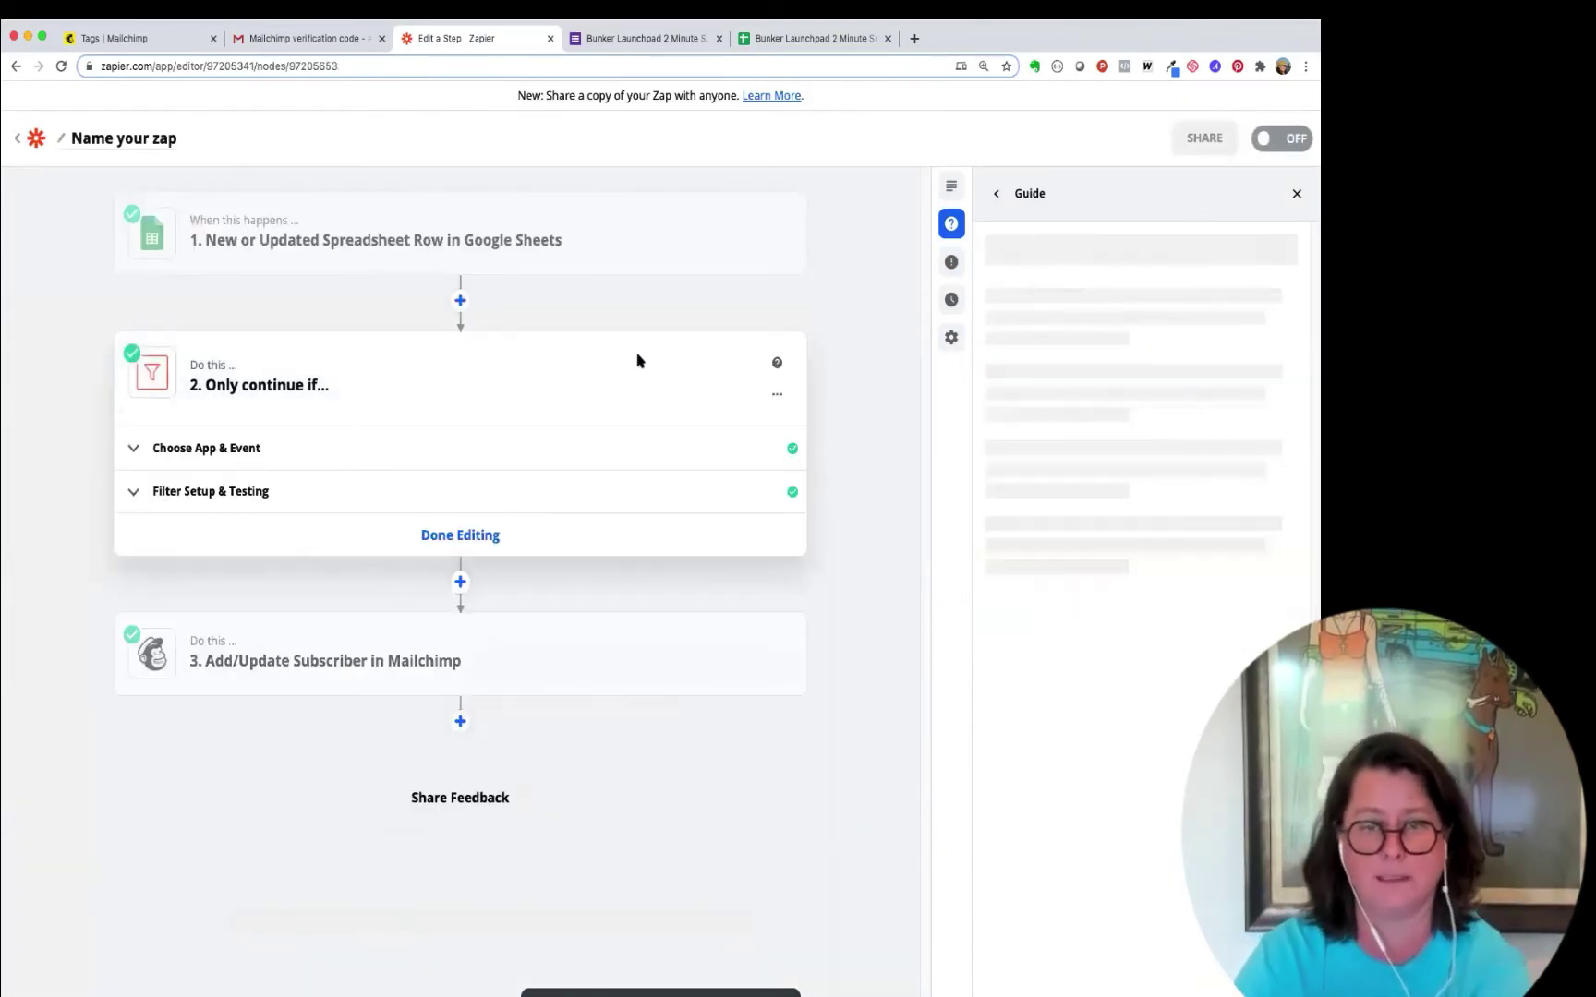
{"action": "left_click", "coordinate": [777, 363]}
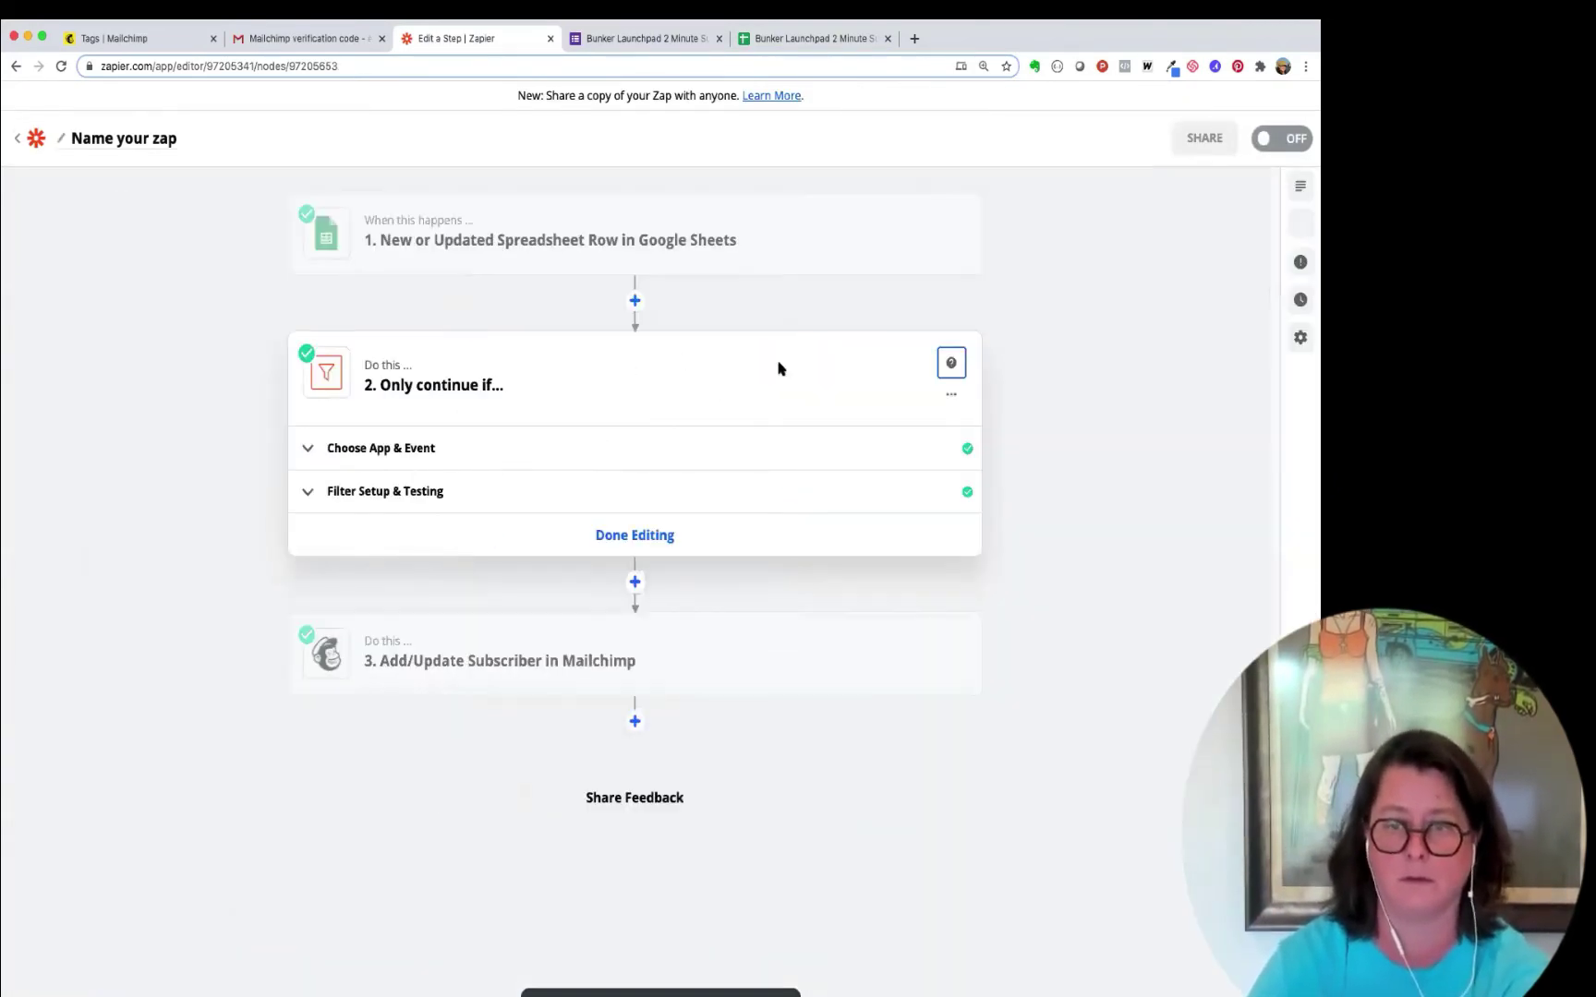
{"action": "left_click", "coordinate": [952, 395]}
{"action": "left_click", "coordinate": [882, 471]}
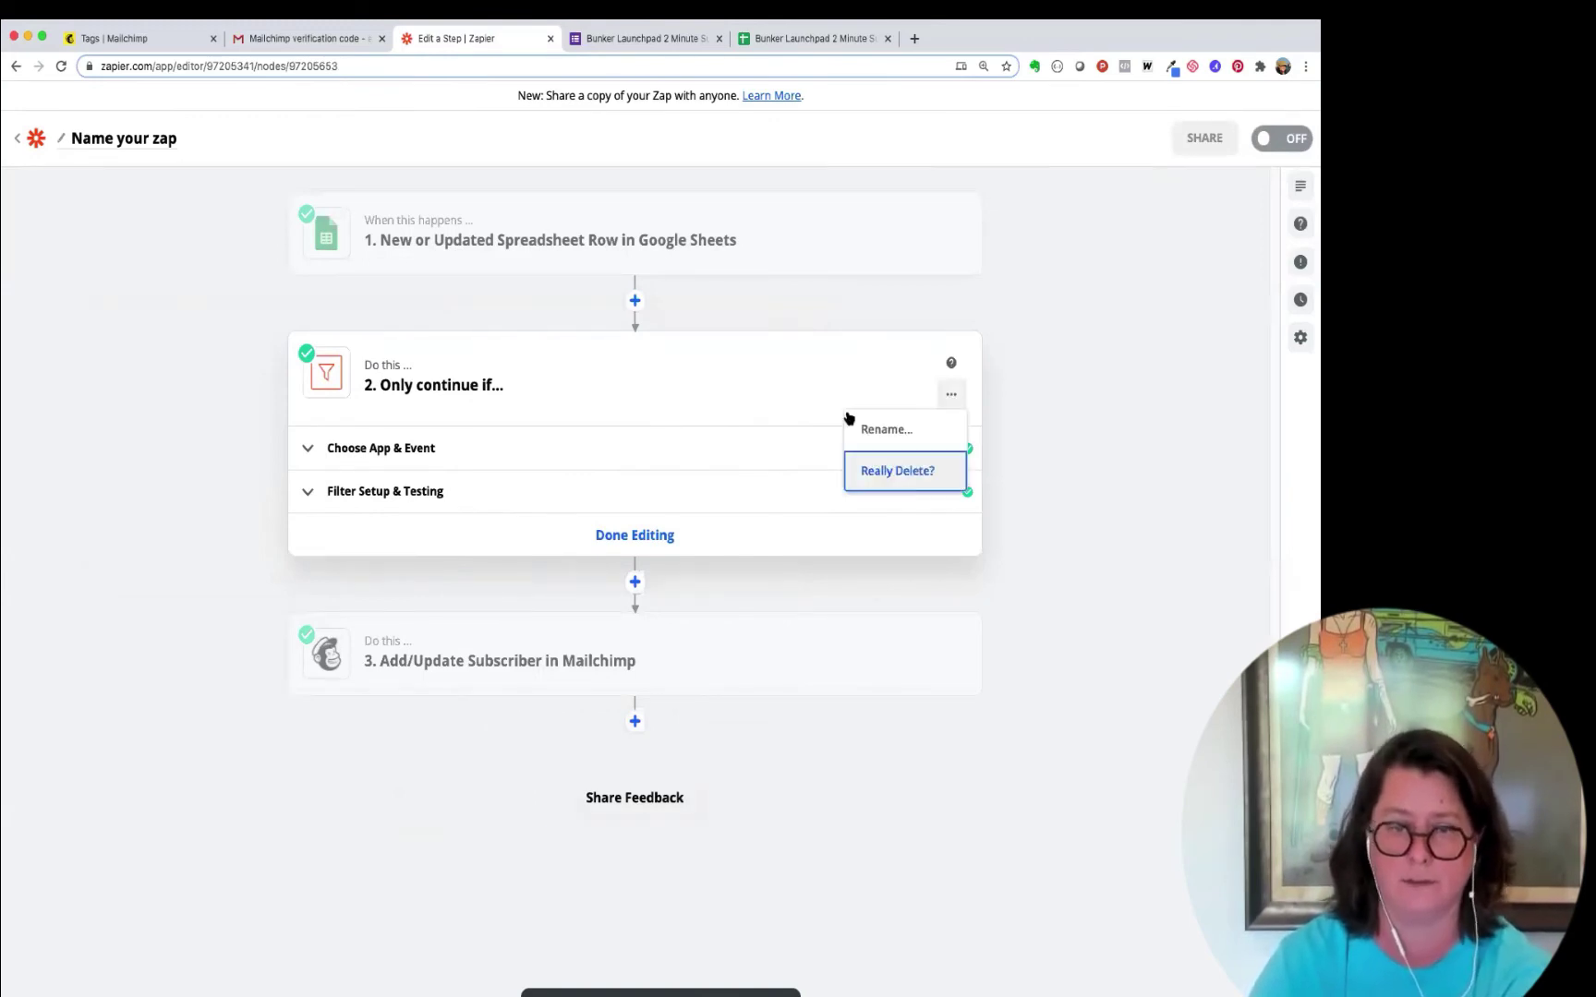
{"action": "left_click", "coordinate": [887, 470]}
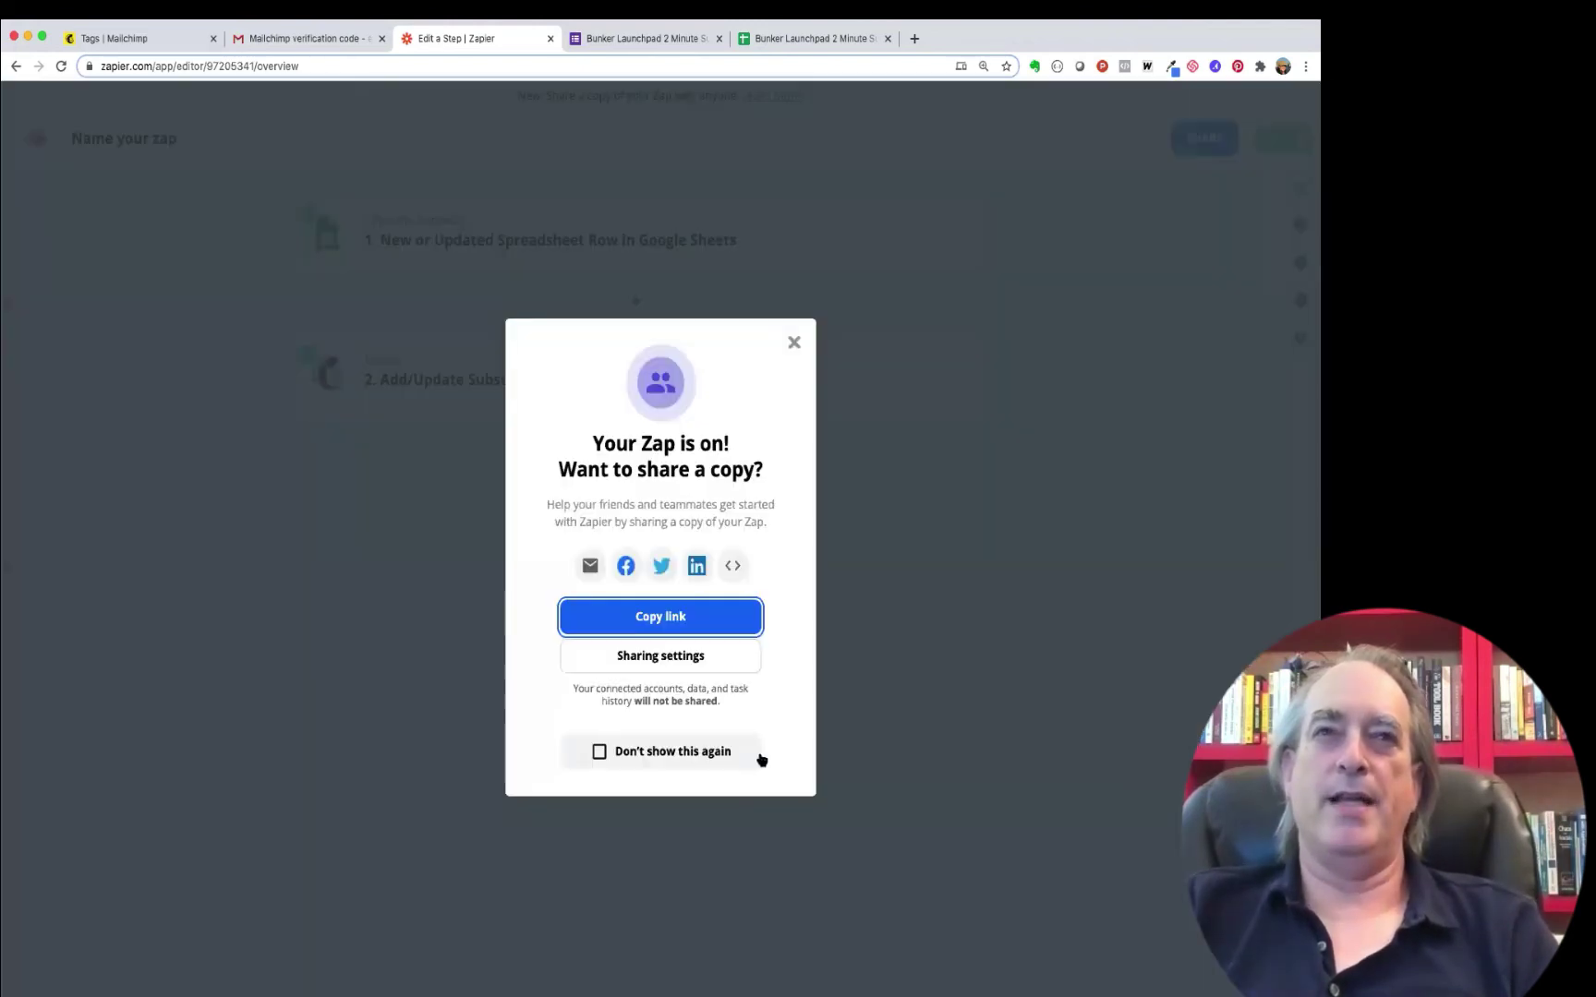
{"action": "left_click", "coordinate": [793, 347]}
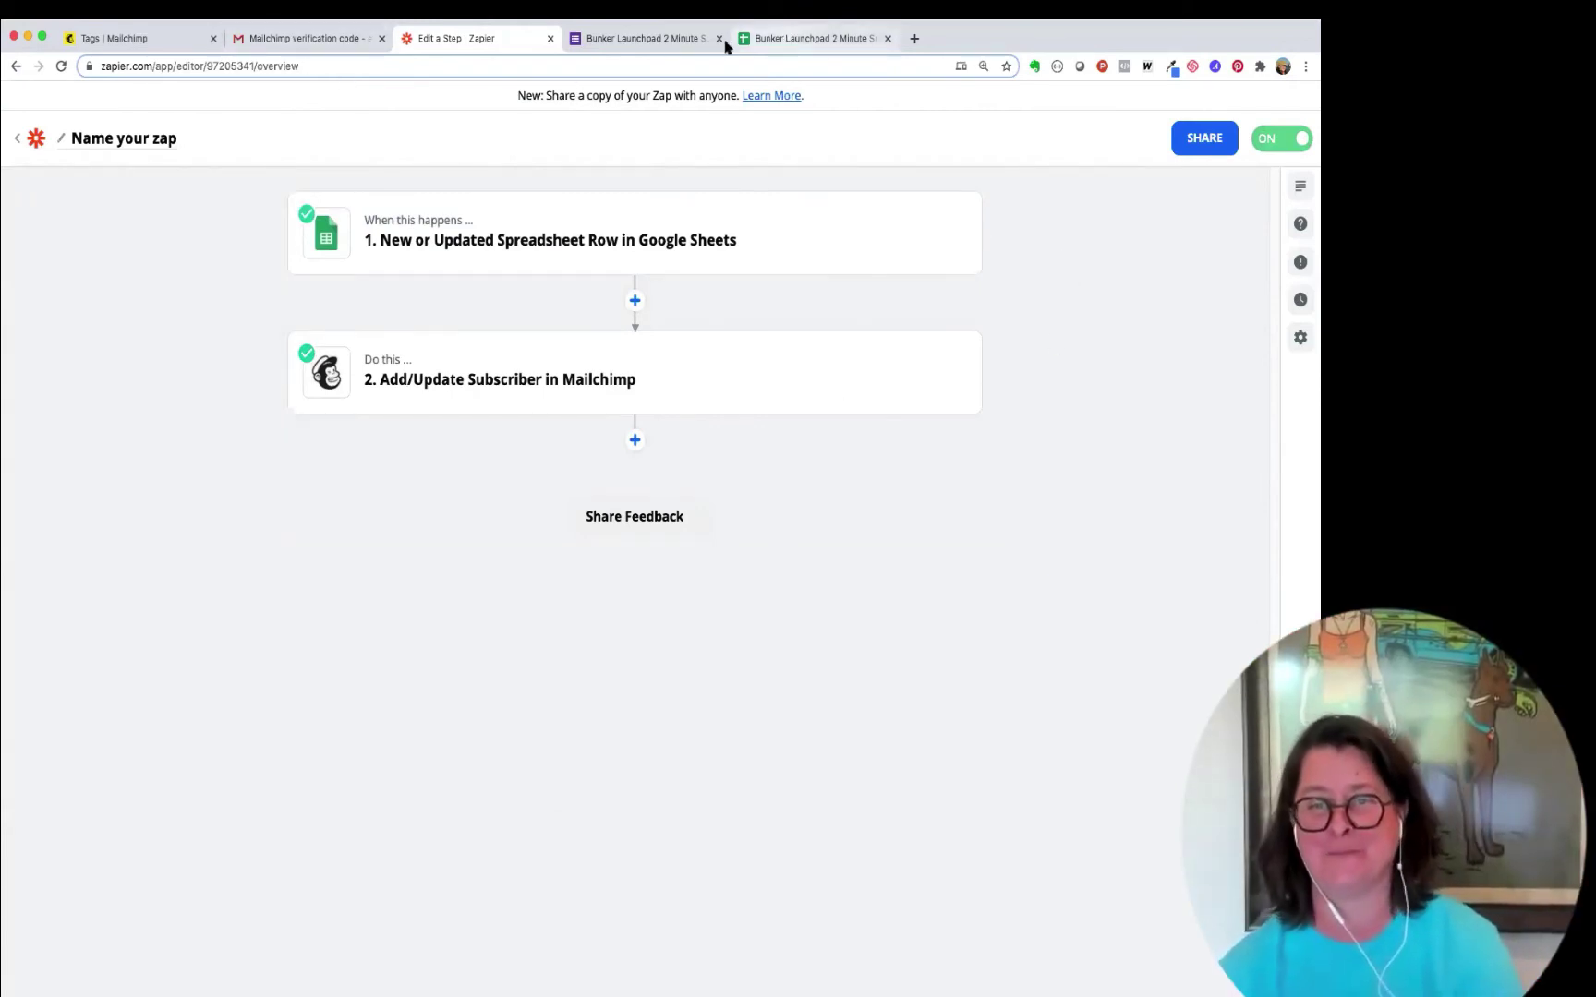
Step: Switch to the Bunker Launchpad 2 Minute Survey in Google Forms, review its questions and look over the respondent preview
{"action": "left_click", "coordinate": [671, 42]}
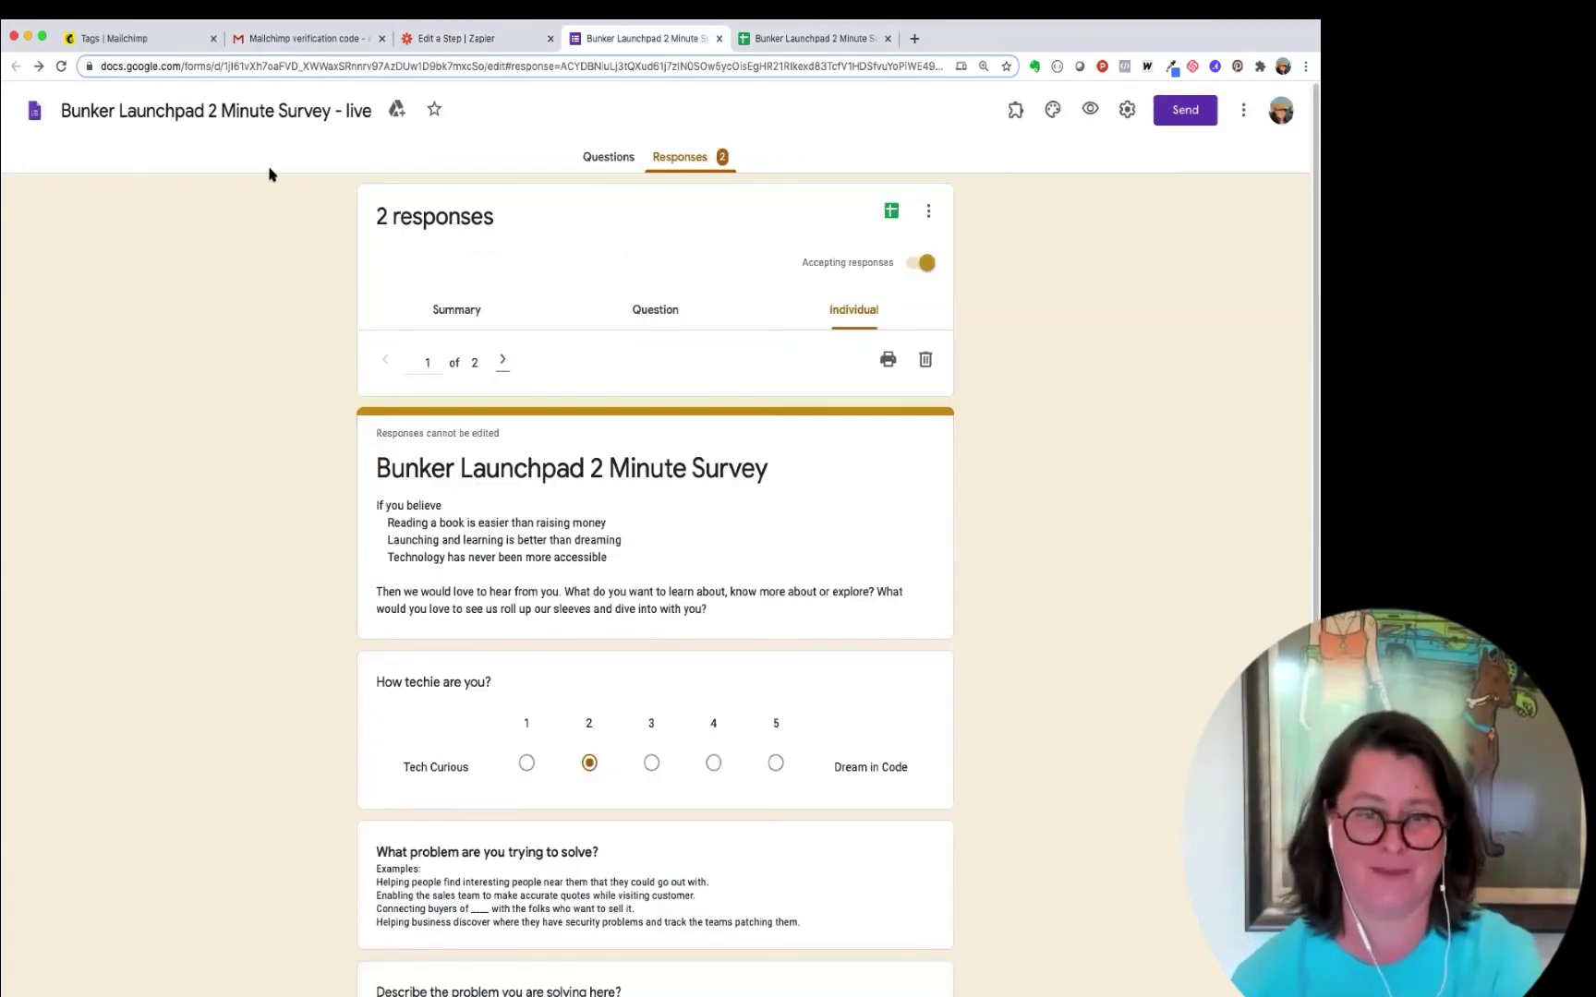
{"action": "left_click", "coordinate": [606, 157]}
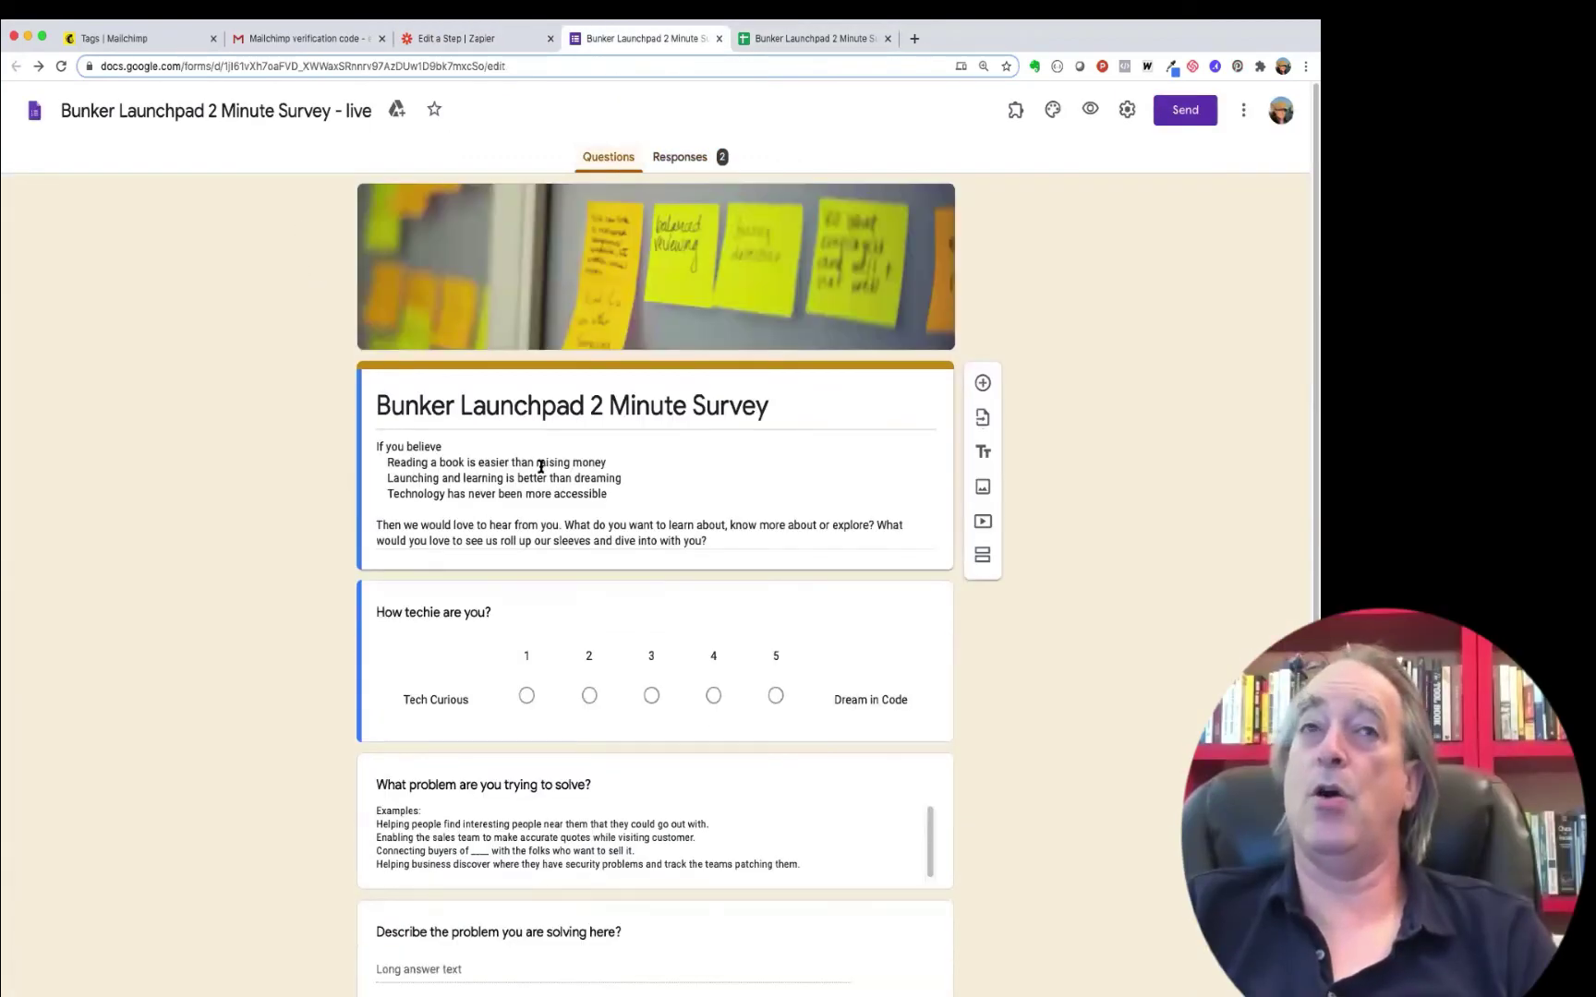
{"action": "scroll", "coordinate": [501, 586], "scroll_direction": "down", "scroll_amount": 3}
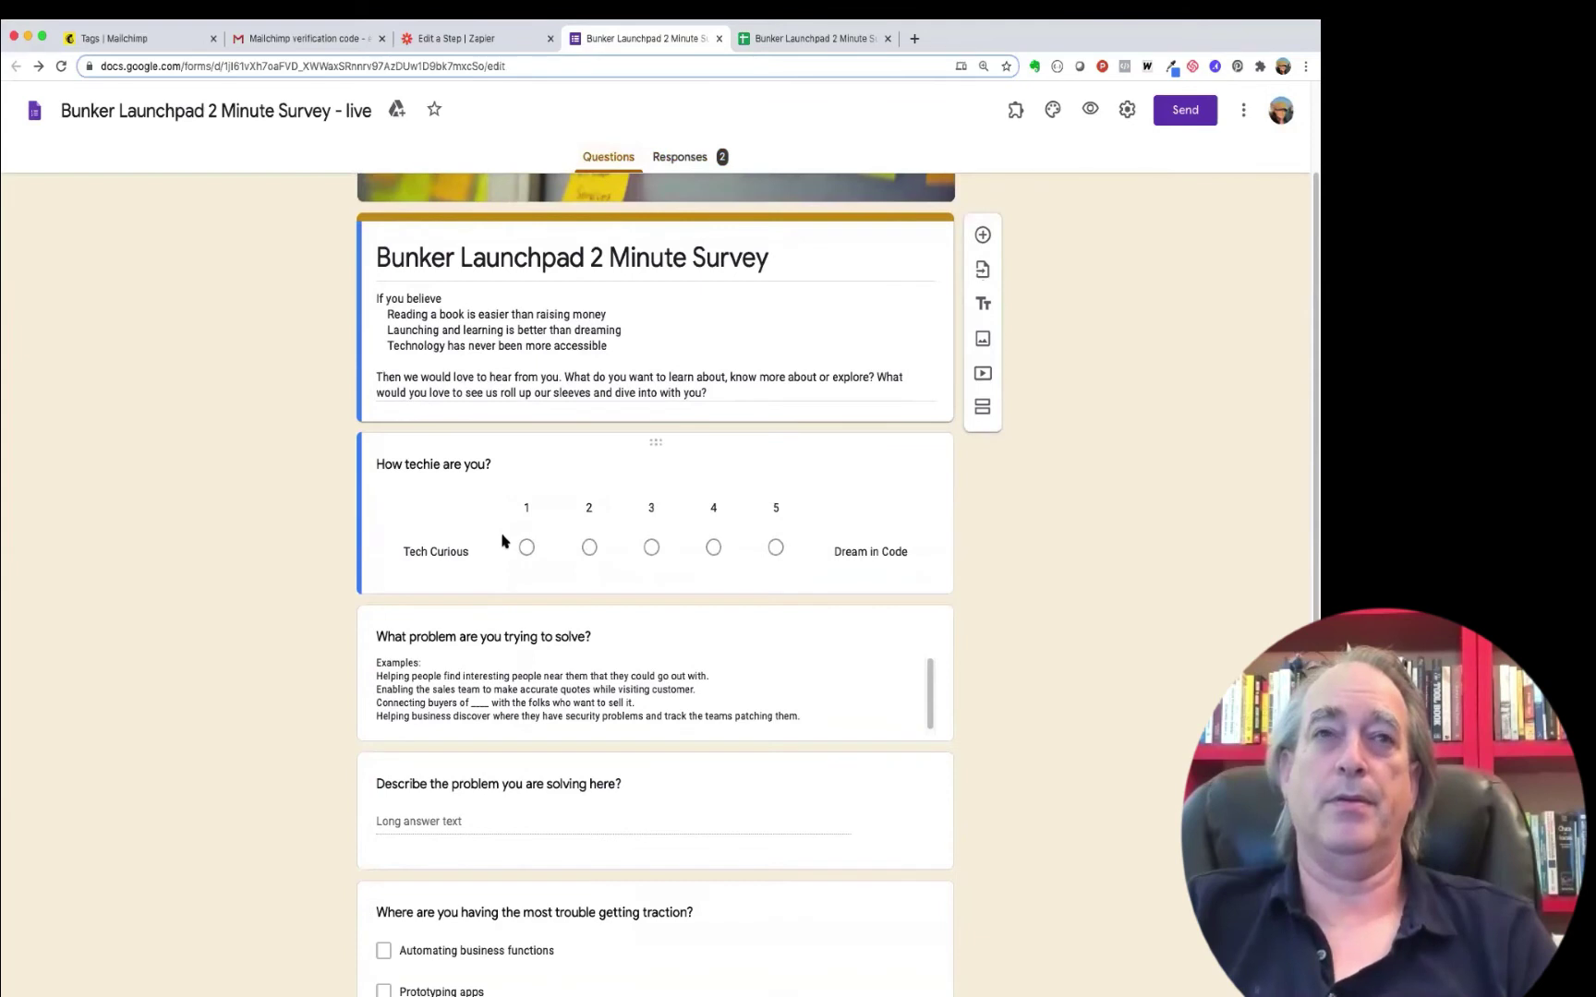
{"action": "left_click", "coordinate": [715, 555]}
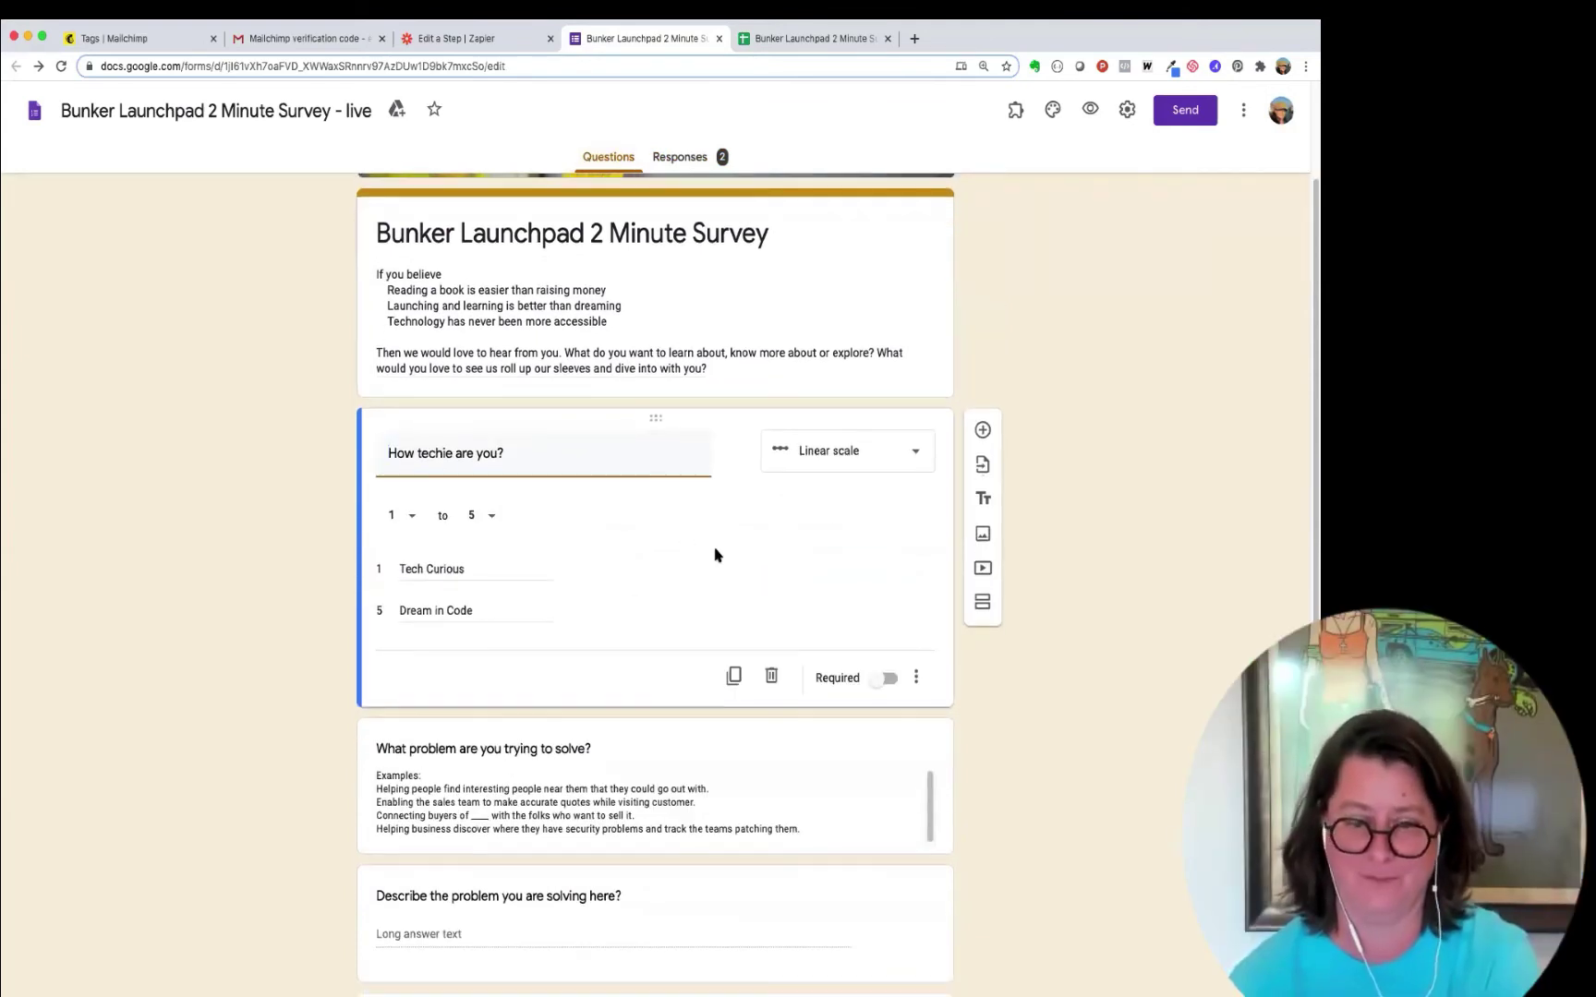
{"action": "scroll", "coordinate": [712, 552], "scroll_direction": "down", "scroll_amount": 3}
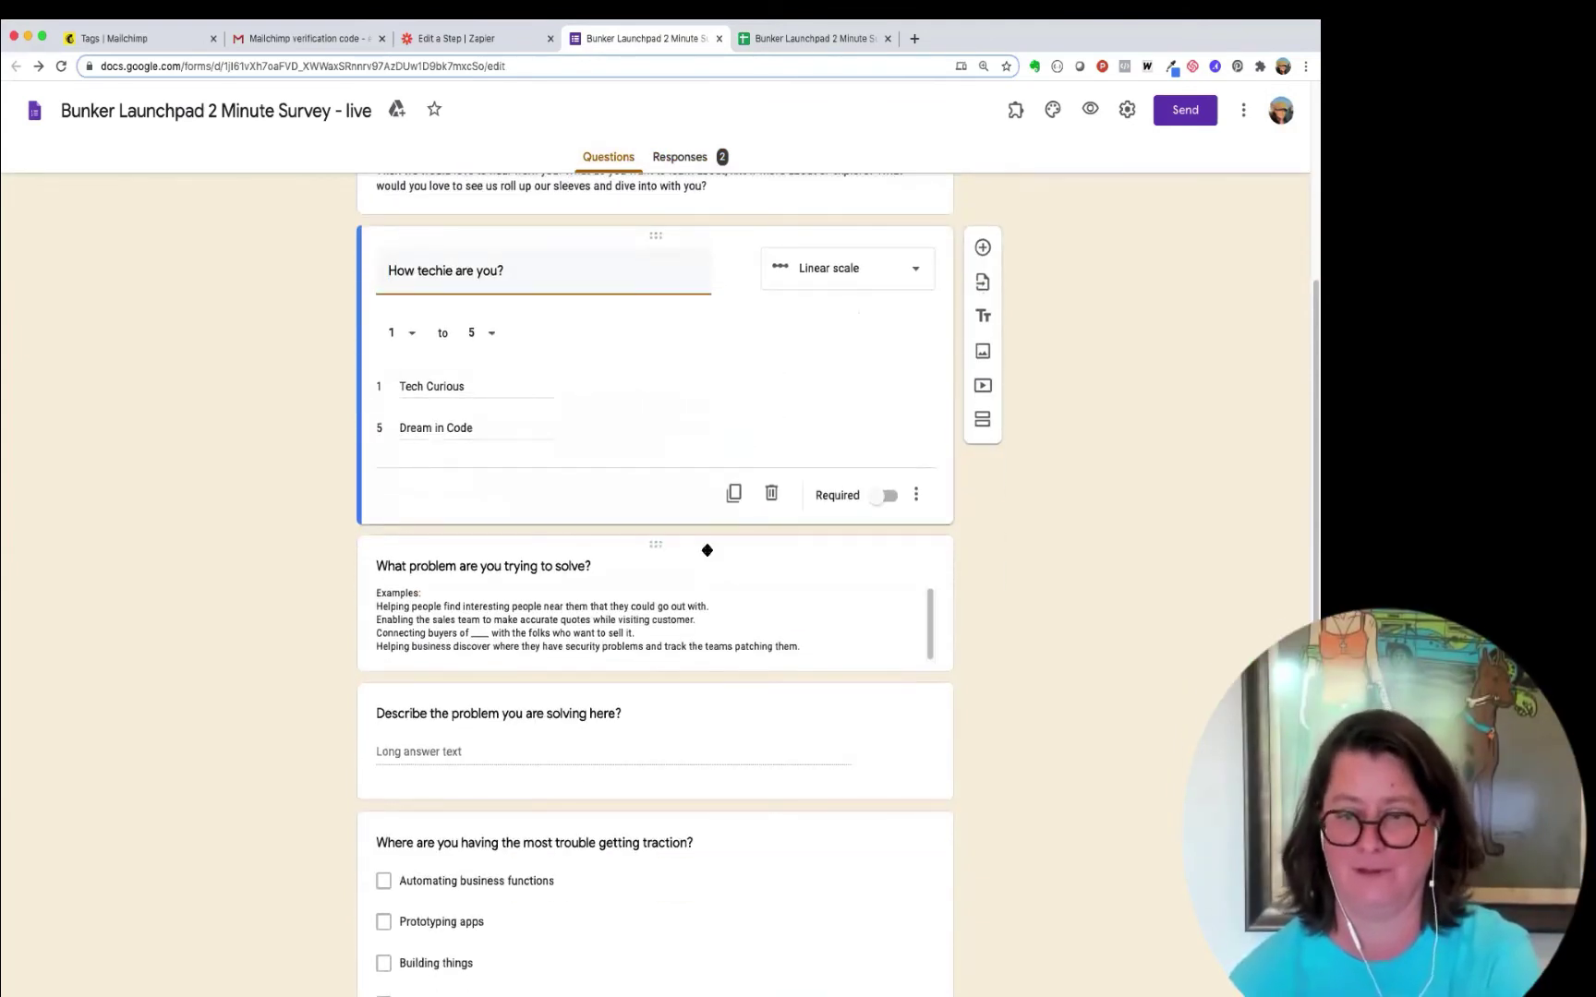
{"action": "scroll", "coordinate": [764, 426], "scroll_direction": "up", "scroll_amount": 5}
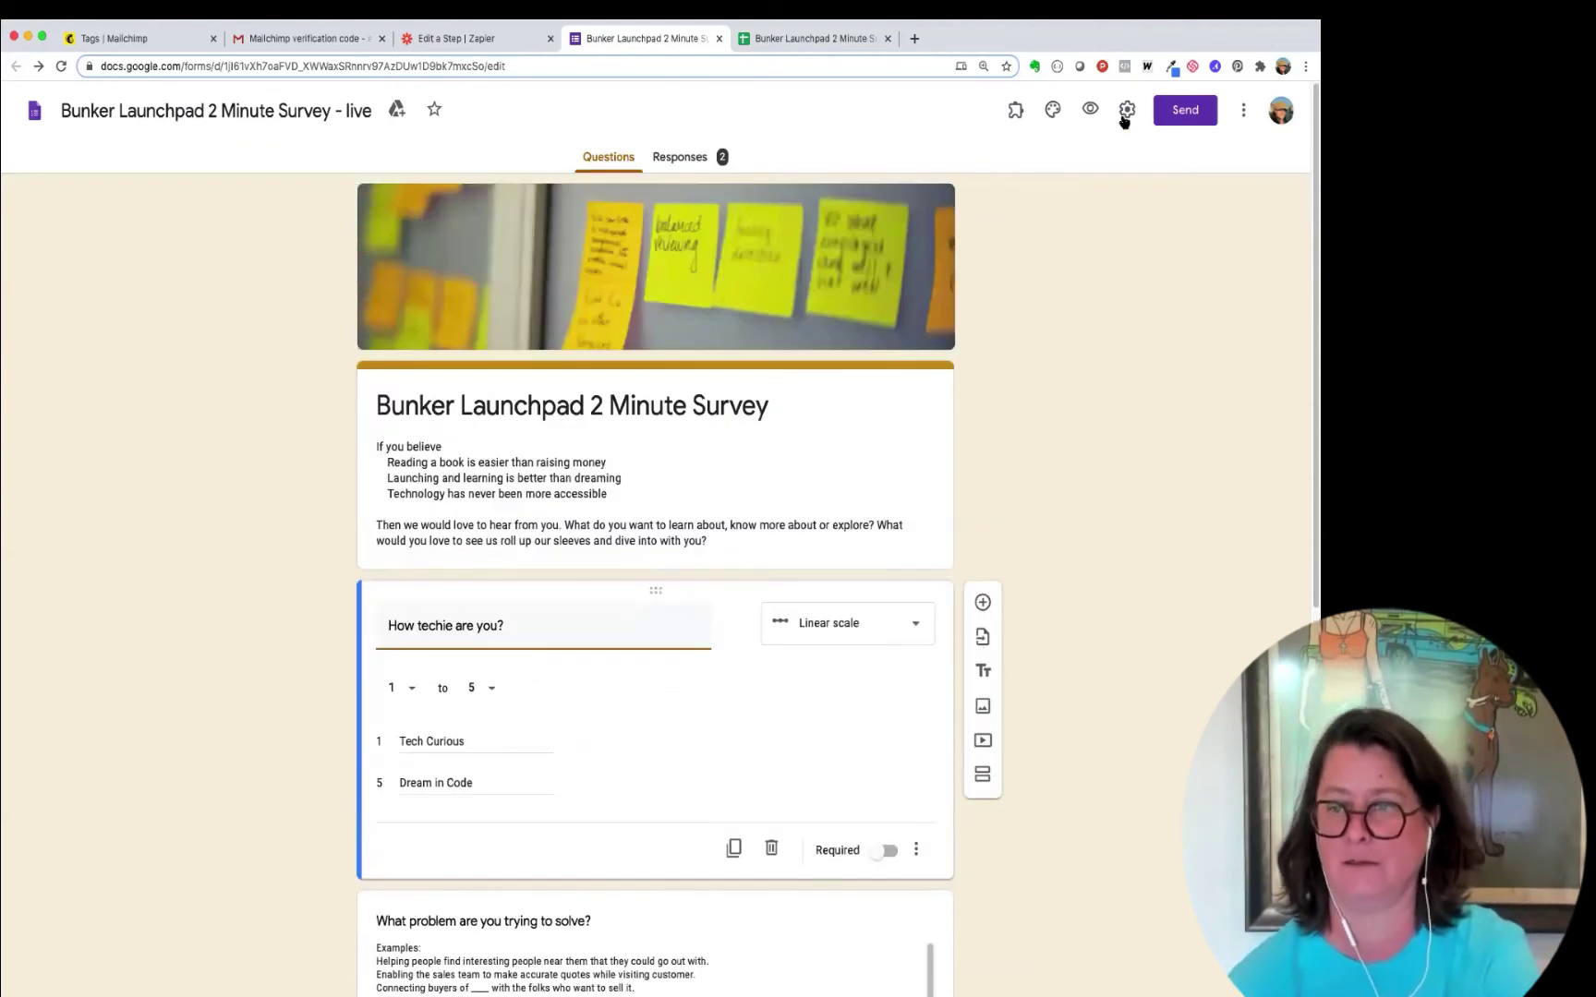
{"action": "left_click", "coordinate": [1089, 110]}
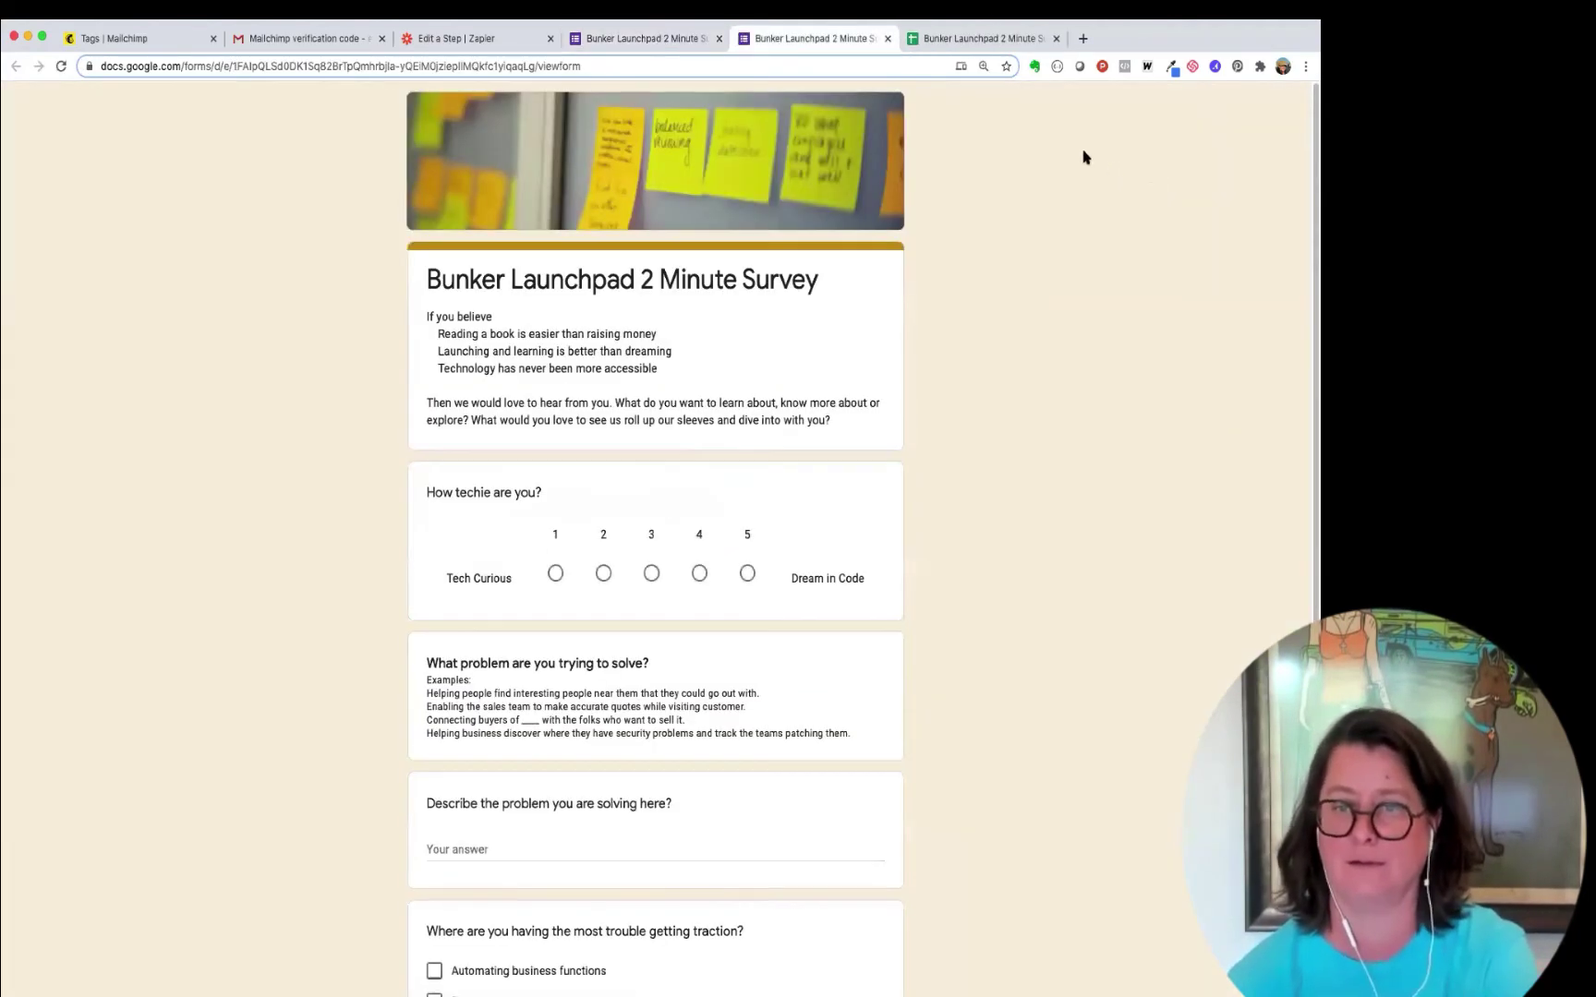
{"action": "scroll", "coordinate": [666, 497], "scroll_direction": "down", "scroll_amount": 10}
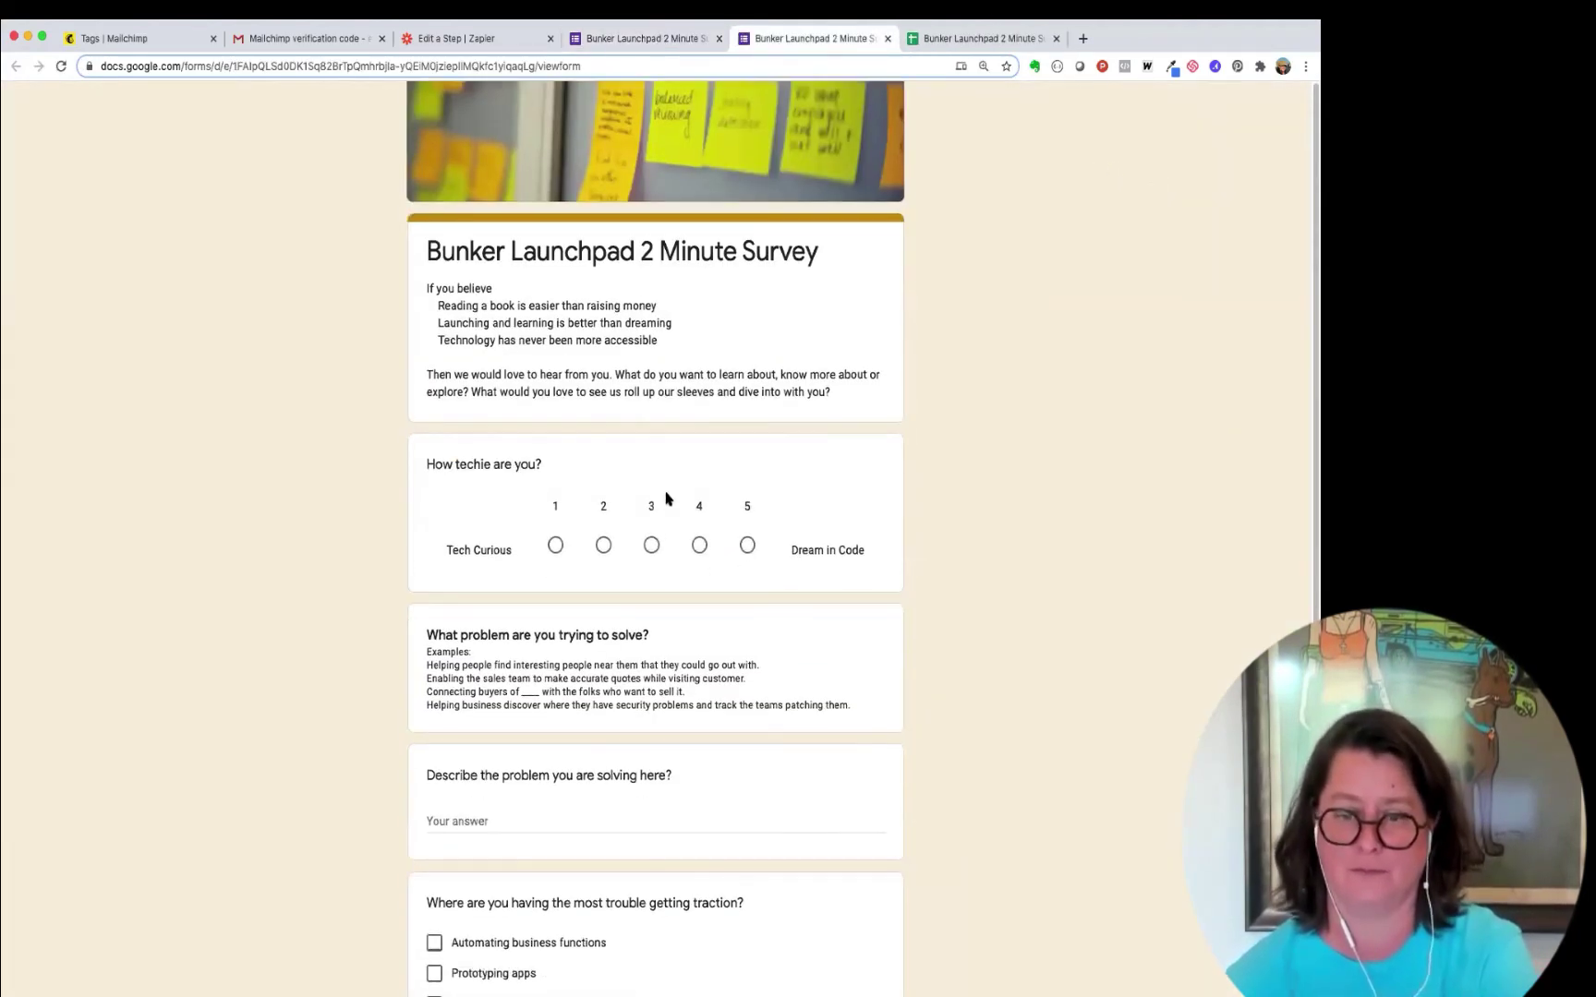
{"action": "scroll", "coordinate": [666, 499], "scroll_direction": "up", "scroll_amount": 10}
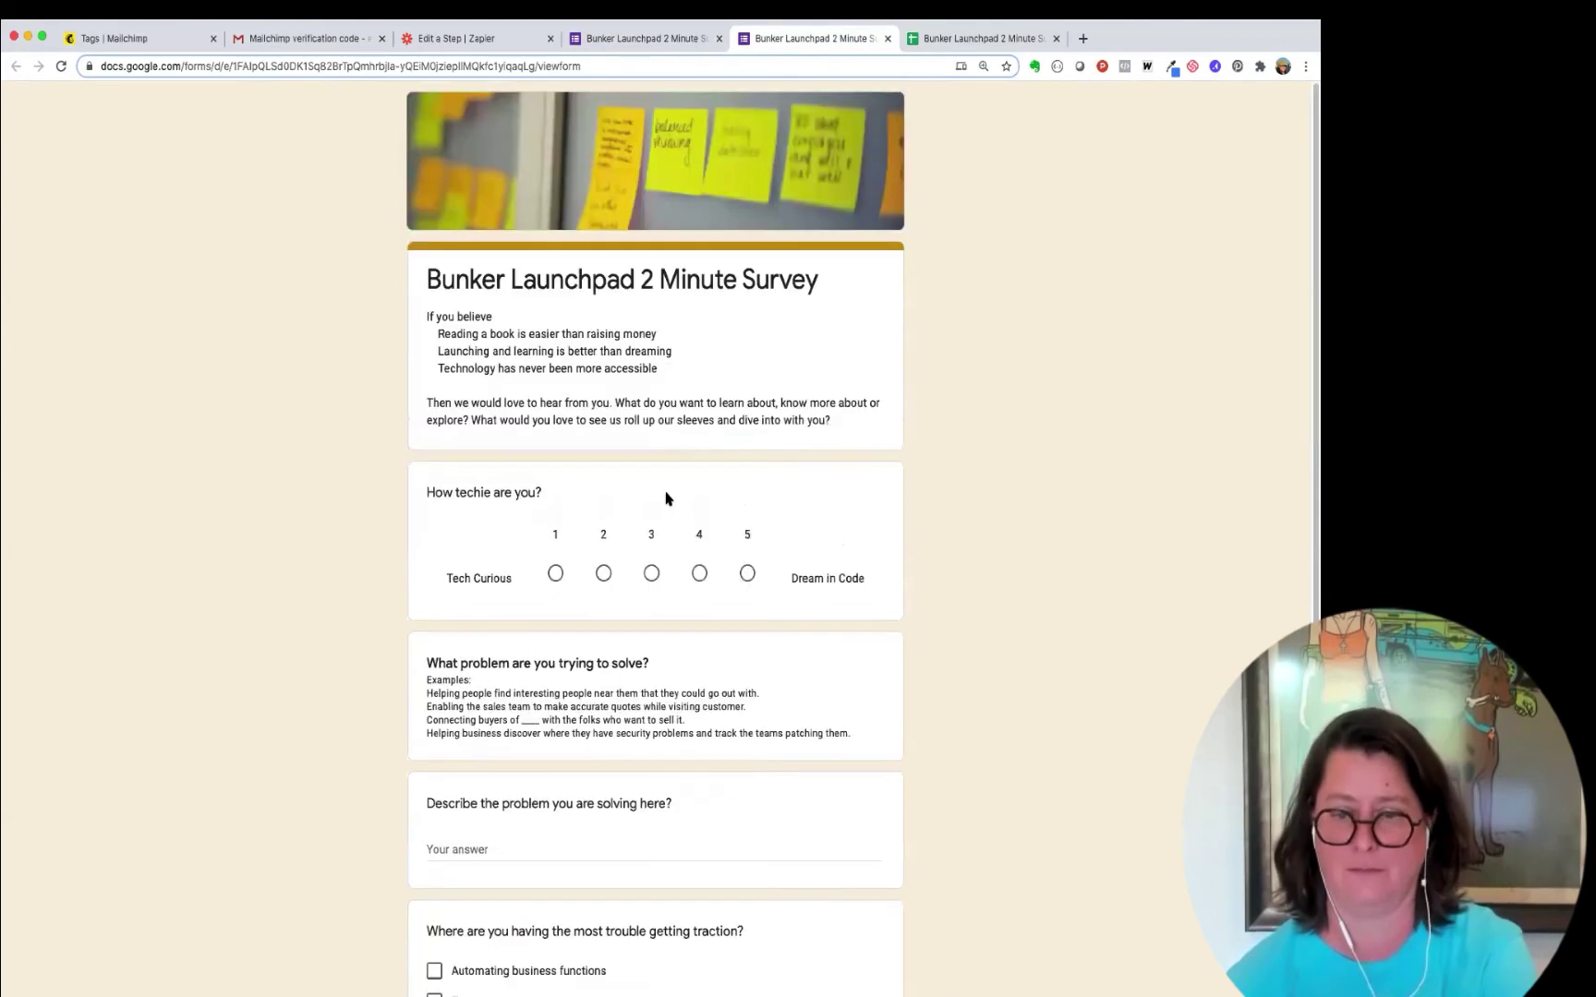
{"action": "left_click", "coordinate": [887, 38]}
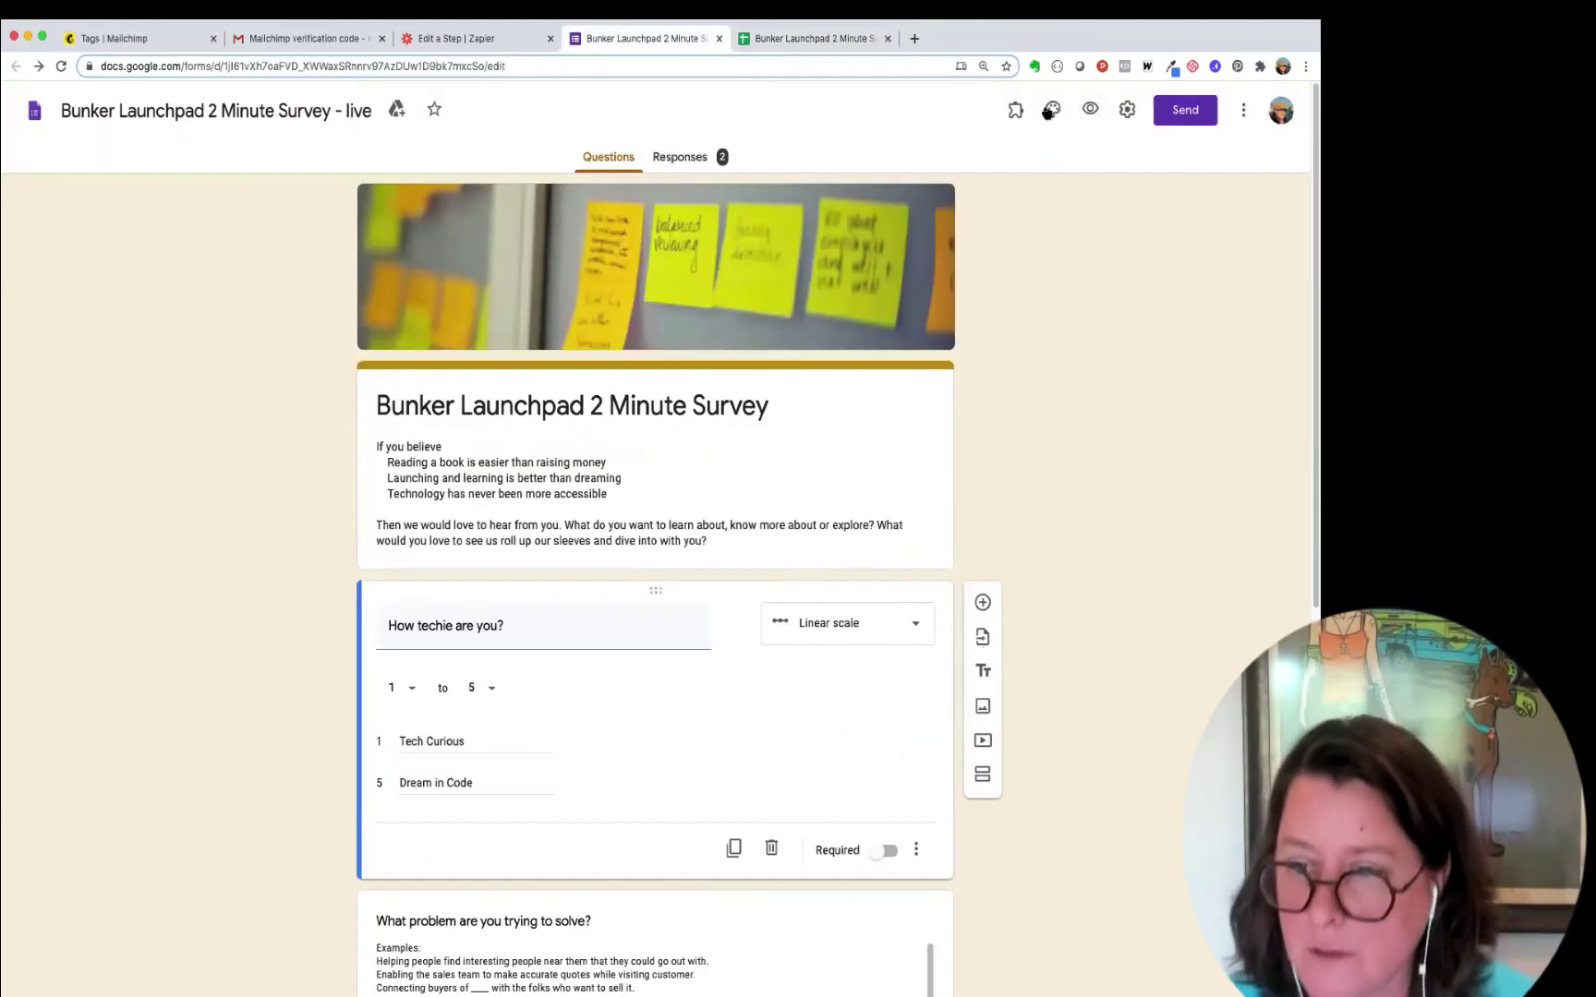
Step: Get the survey's shareable link from the form's send options and open it in a new browser tab
{"action": "left_click", "coordinate": [1187, 117]}
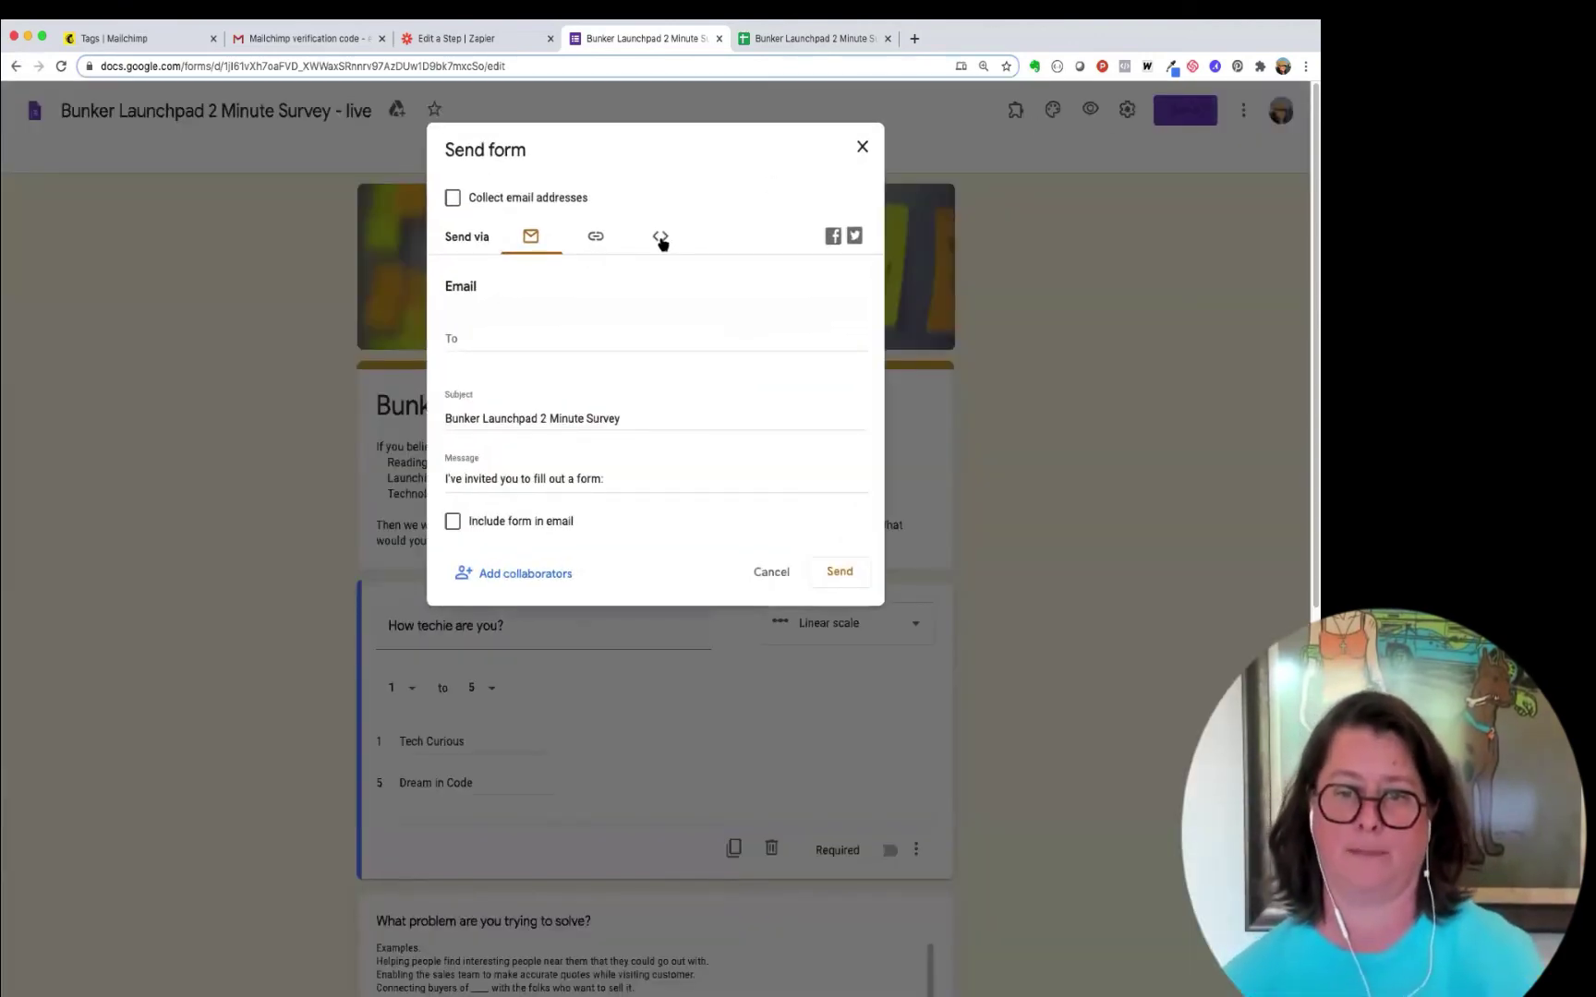
{"action": "left_click", "coordinate": [595, 238]}
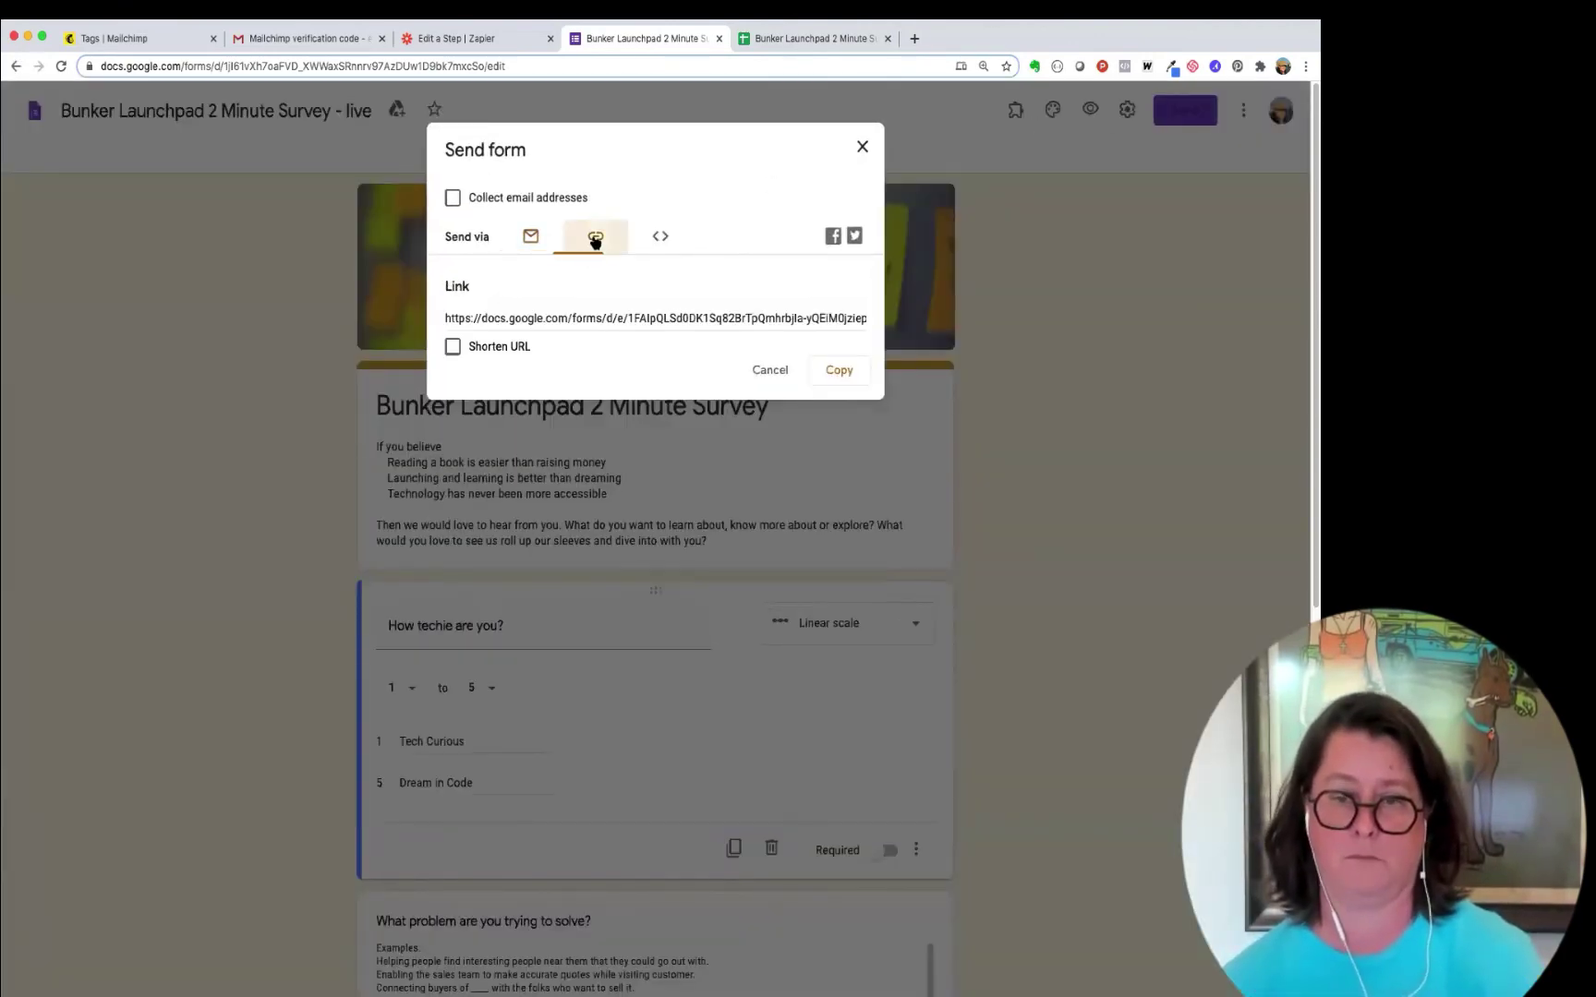
{"action": "left_click", "coordinate": [525, 318]}
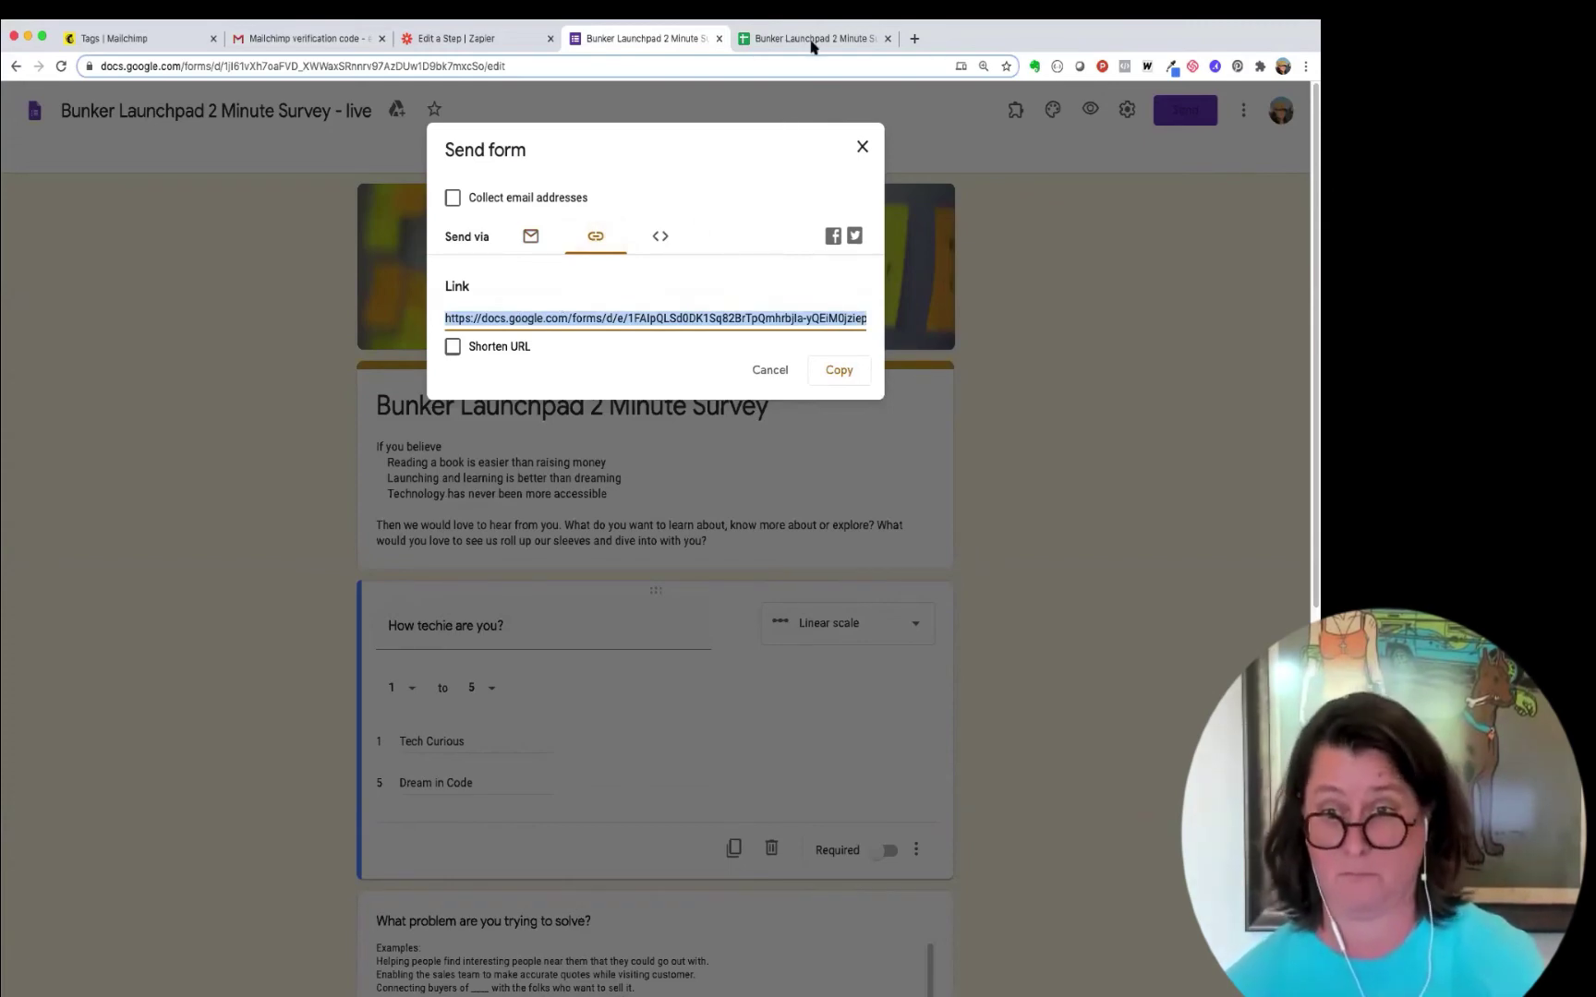
{"action": "left_click", "coordinate": [914, 38]}
{"action": "left_click", "coordinate": [623, 65]}
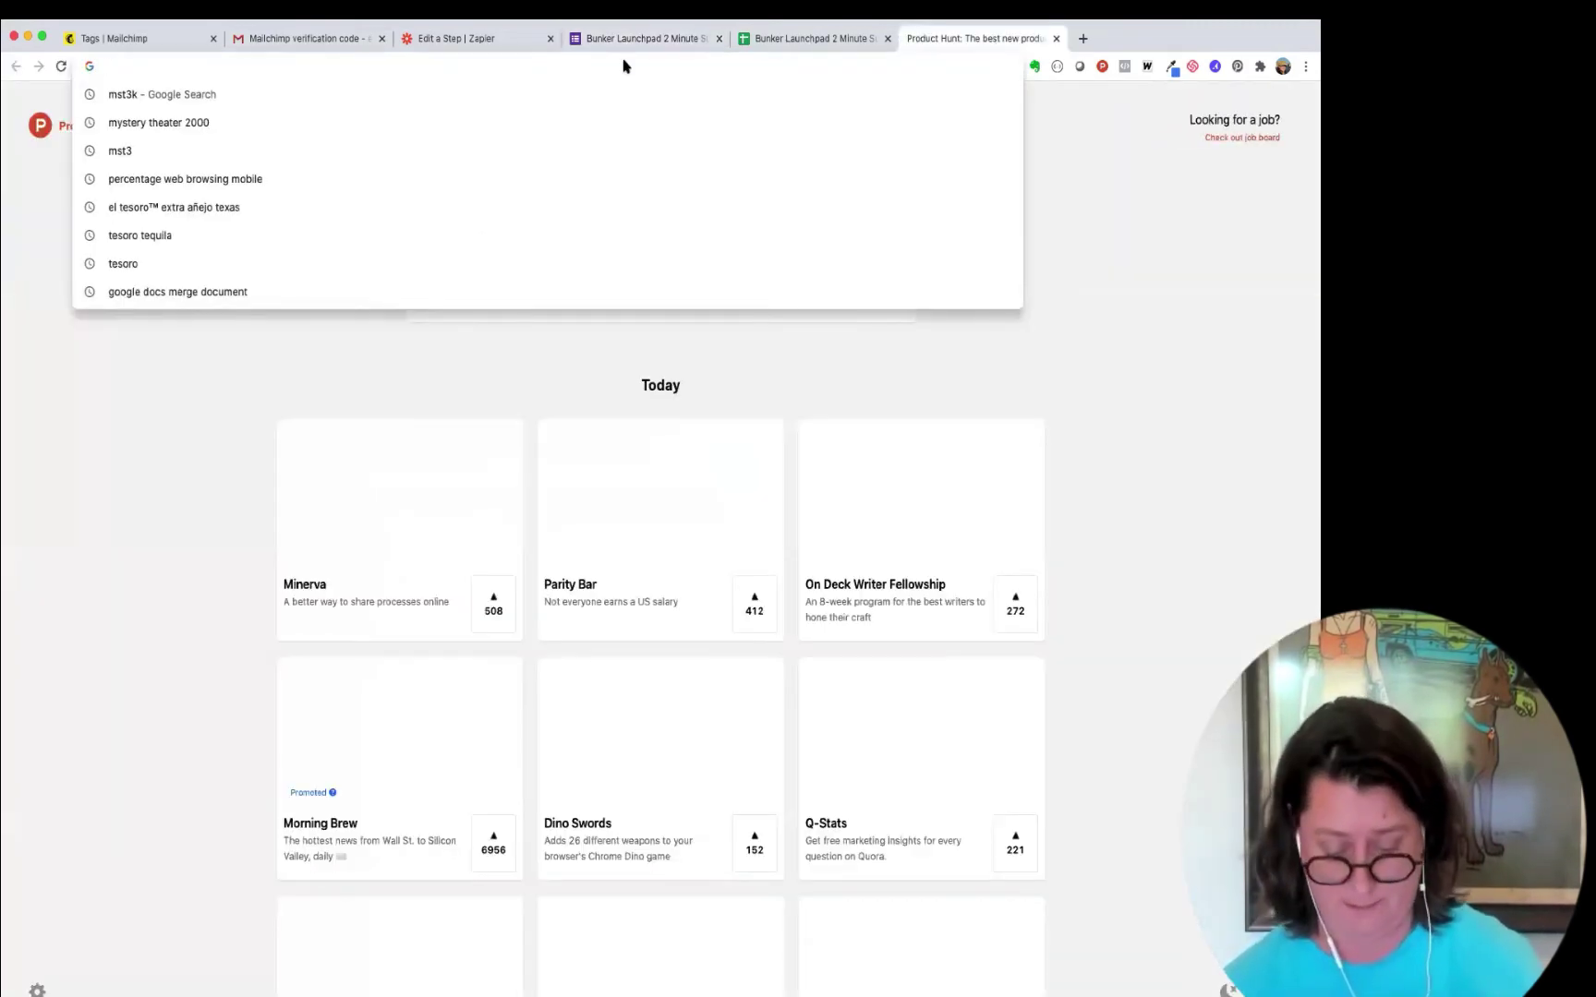
{"action": "type", "text": "https://docs.google.com/forms/d/e/1FAIpQLSd0DK1Sq82BrTpQmhrbjla-yQEiM0jzieplIMQkfc1yiqaqLg/viewform?usp=sf_link"}
{"action": "key", "text": "Return"}
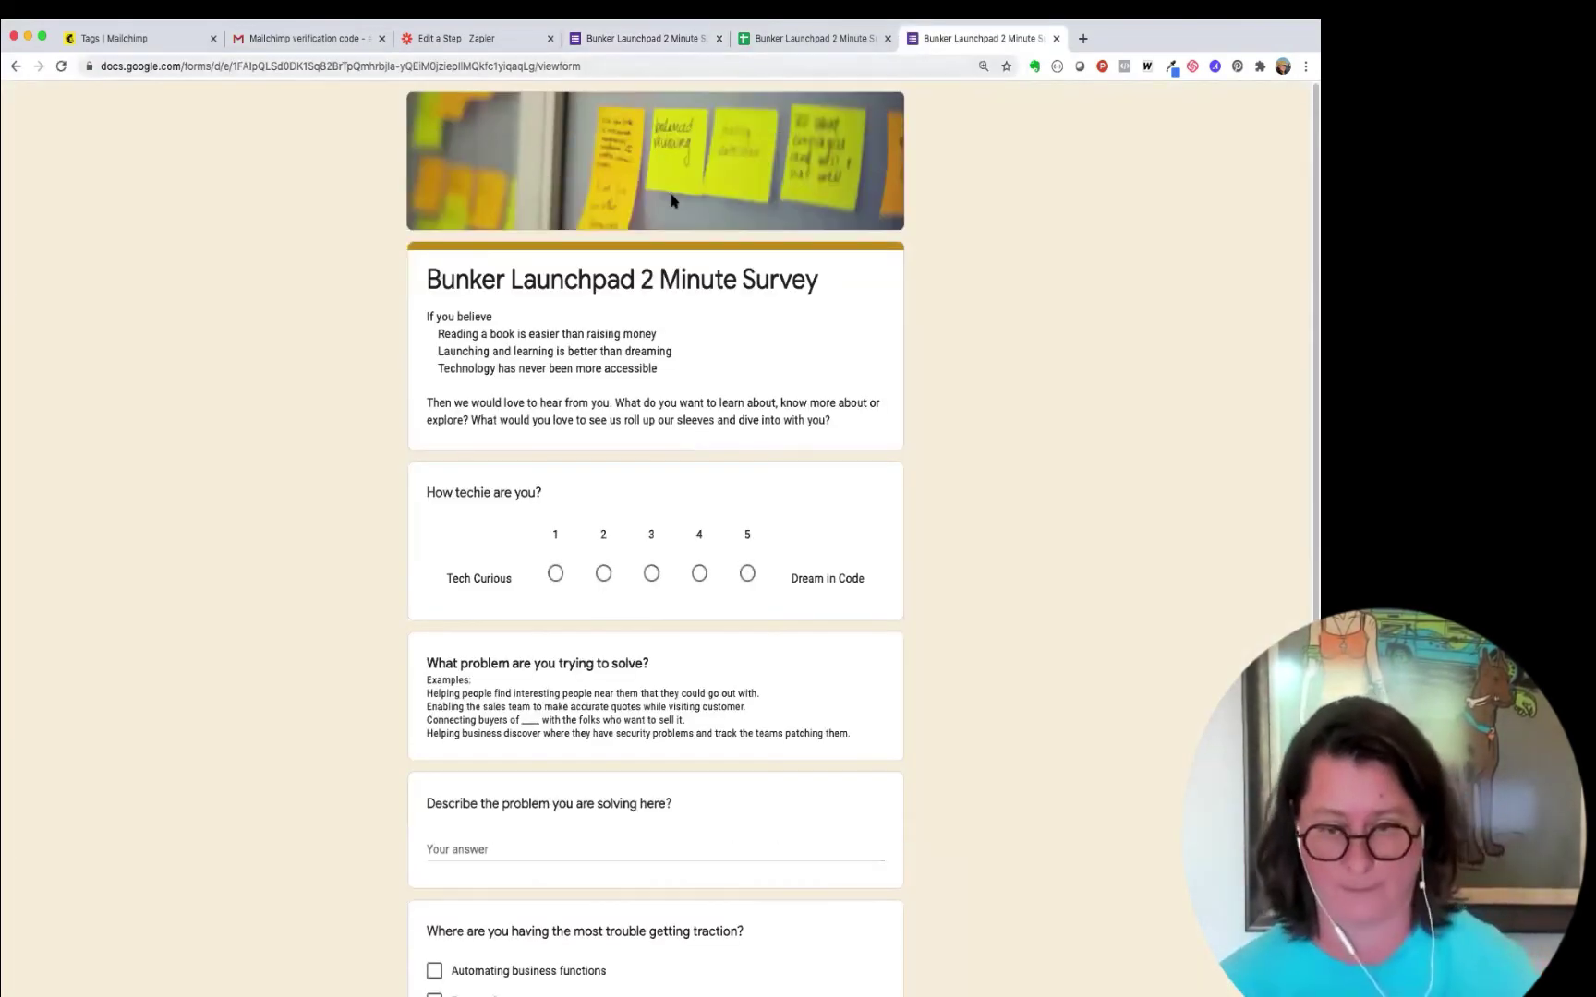
Step: Answer the techie question with 4 and enter "World Peas" as the problem being solved
{"action": "scroll", "coordinate": [617, 461], "scroll_direction": "down", "scroll_amount": 2}
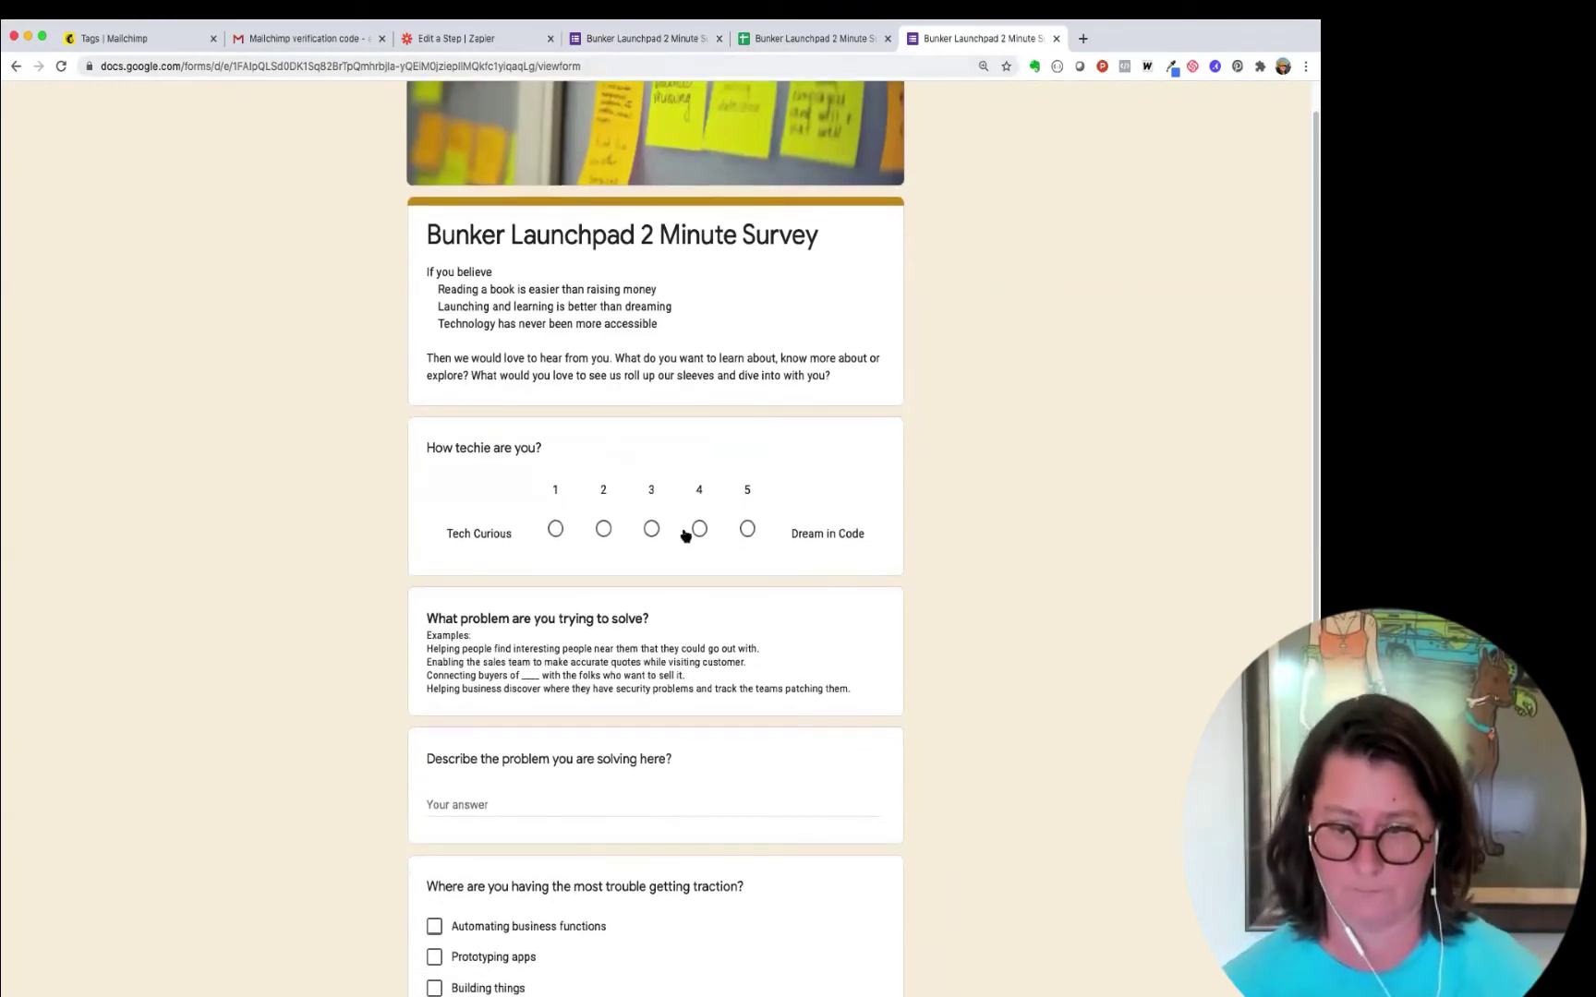
{"action": "left_click", "coordinate": [699, 529]}
{"action": "scroll", "coordinate": [641, 474], "scroll_direction": "down", "scroll_amount": 3}
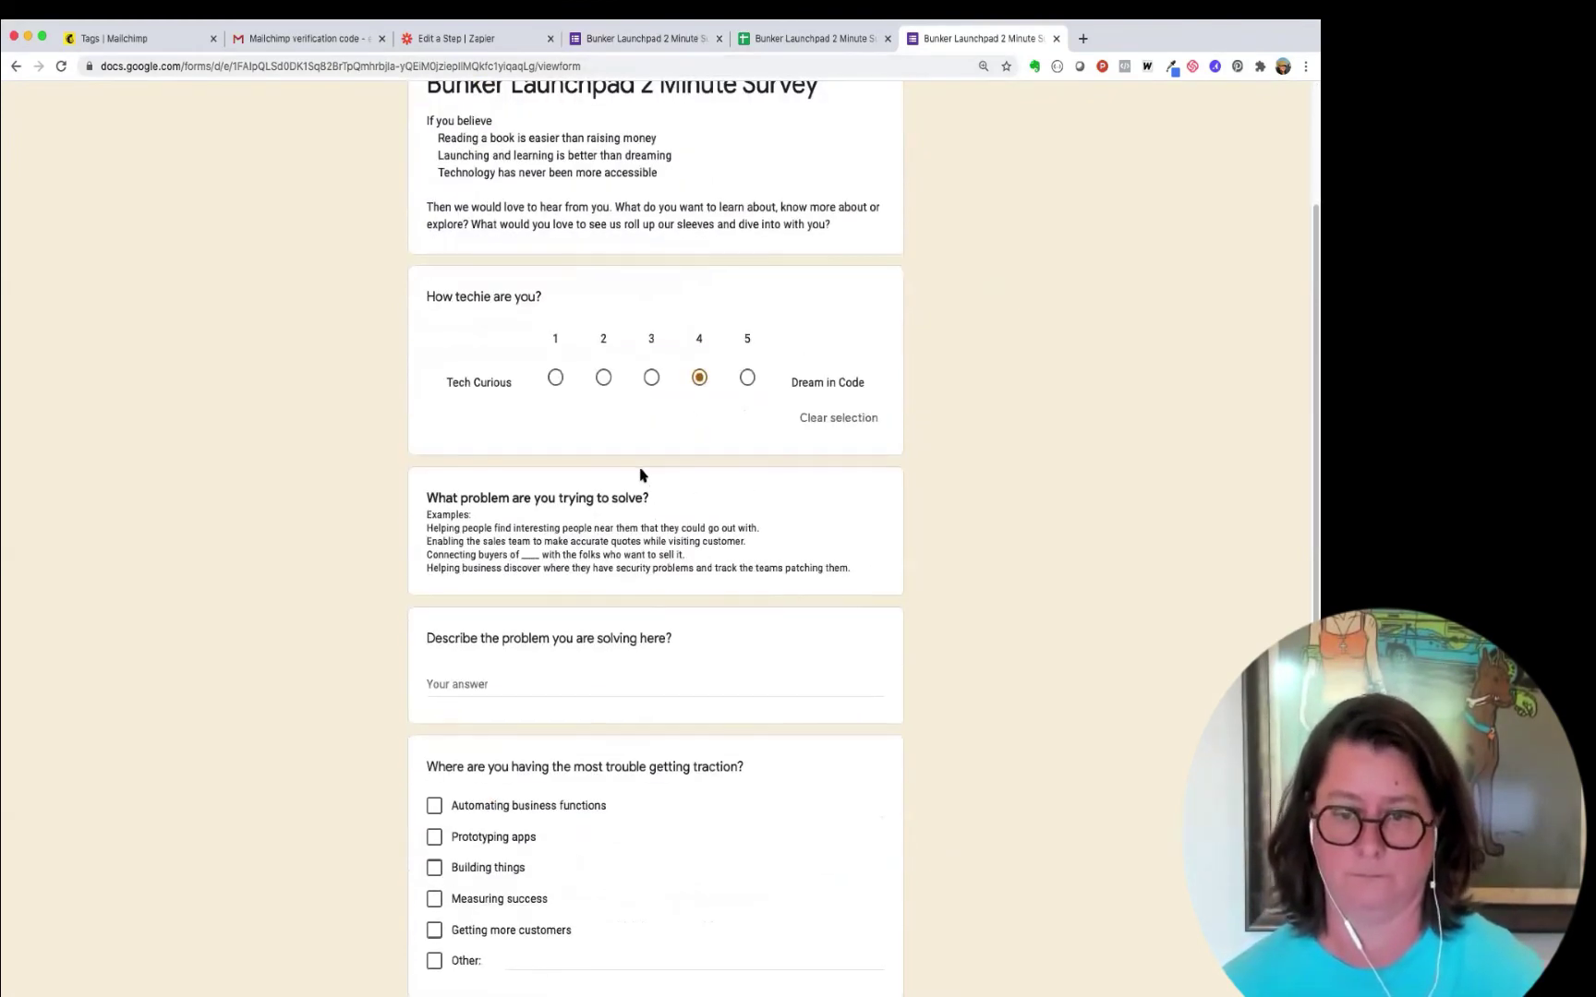
{"action": "scroll", "coordinate": [600, 475], "scroll_direction": "down", "scroll_amount": 2}
{"action": "left_click", "coordinate": [522, 572]}
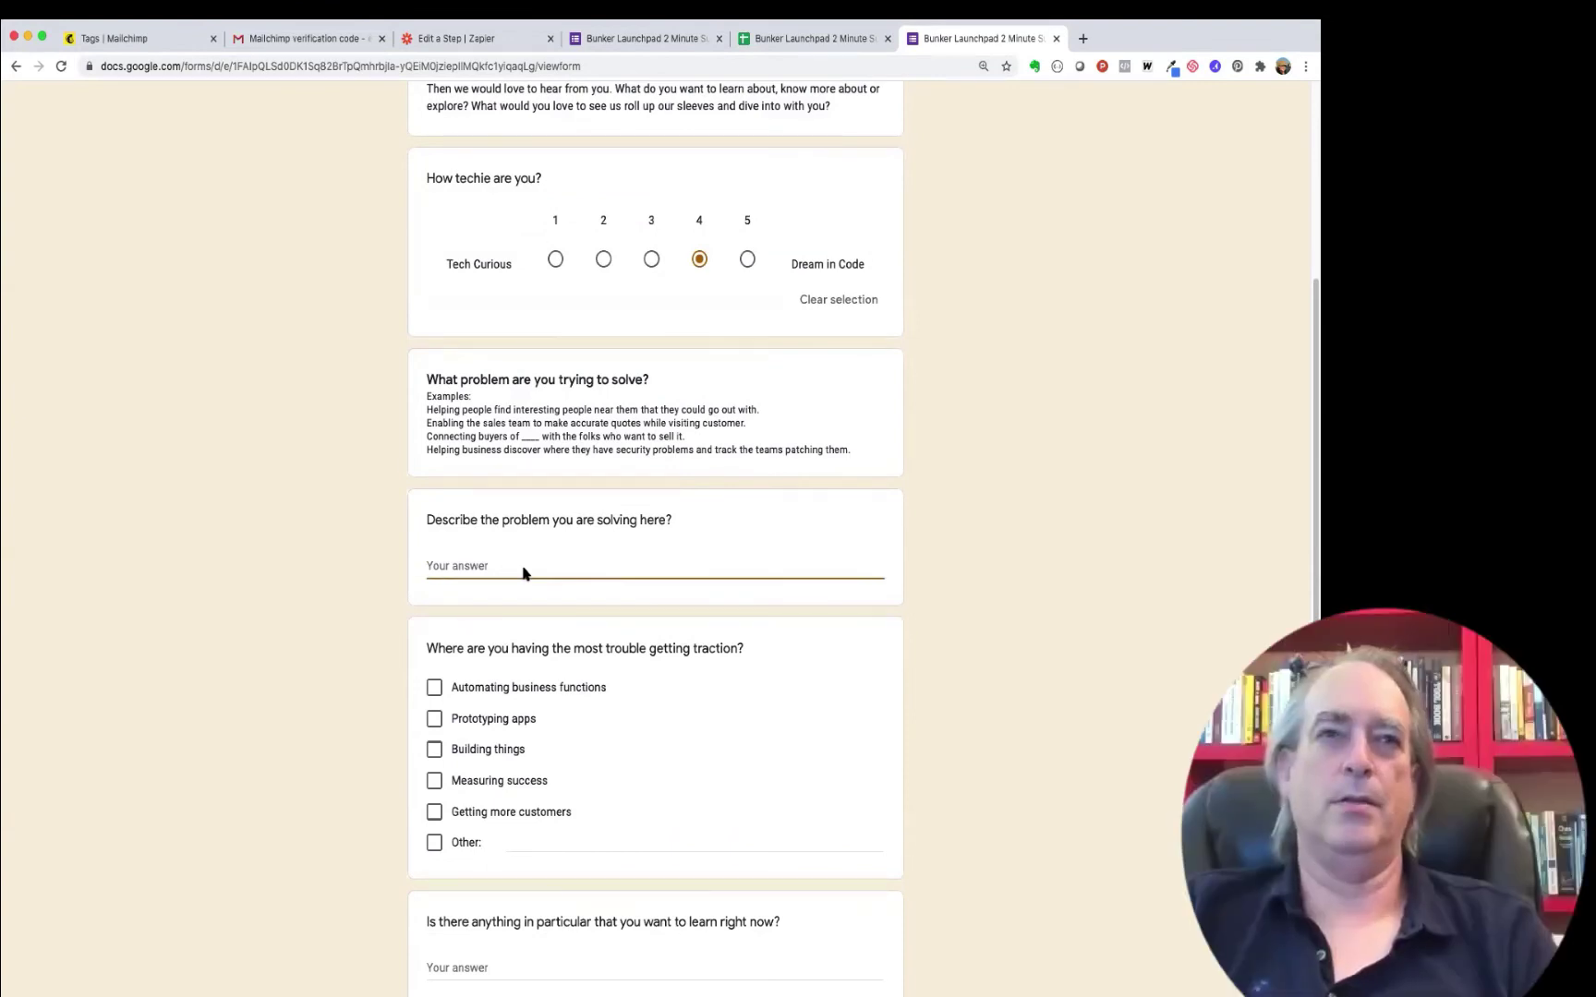
{"action": "type", "text": "World Peas"}
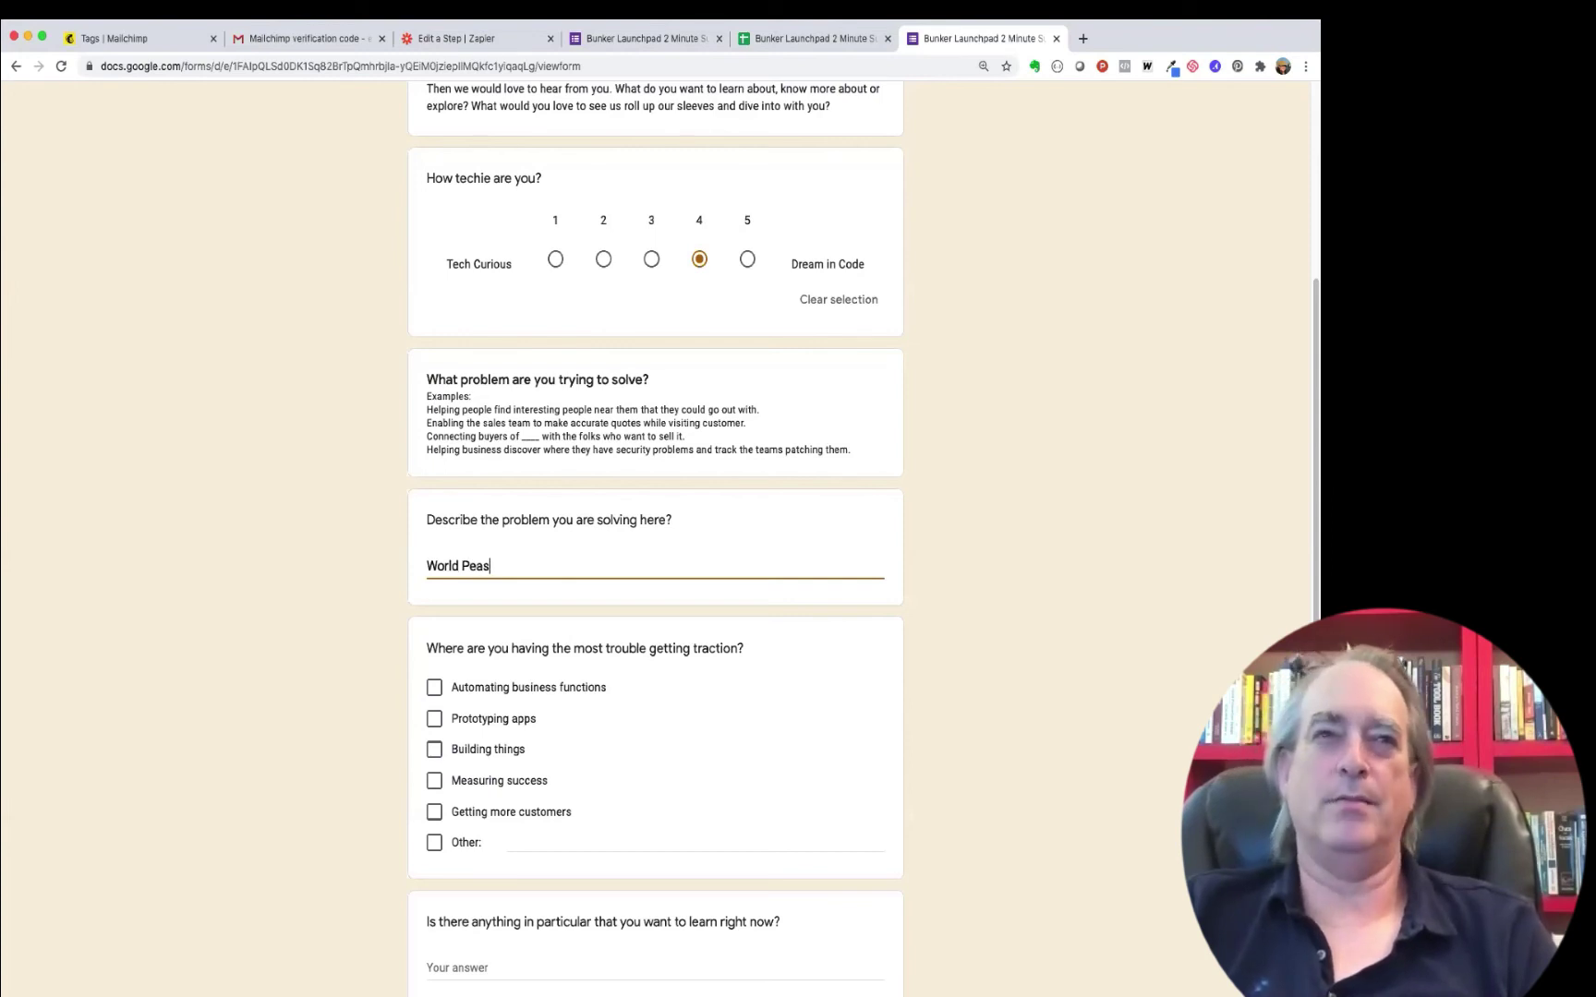
Step: Select only "Getting more customers" for where there is the most trouble getting traction
{"action": "scroll", "coordinate": [563, 581], "scroll_direction": "down", "scroll_amount": 3}
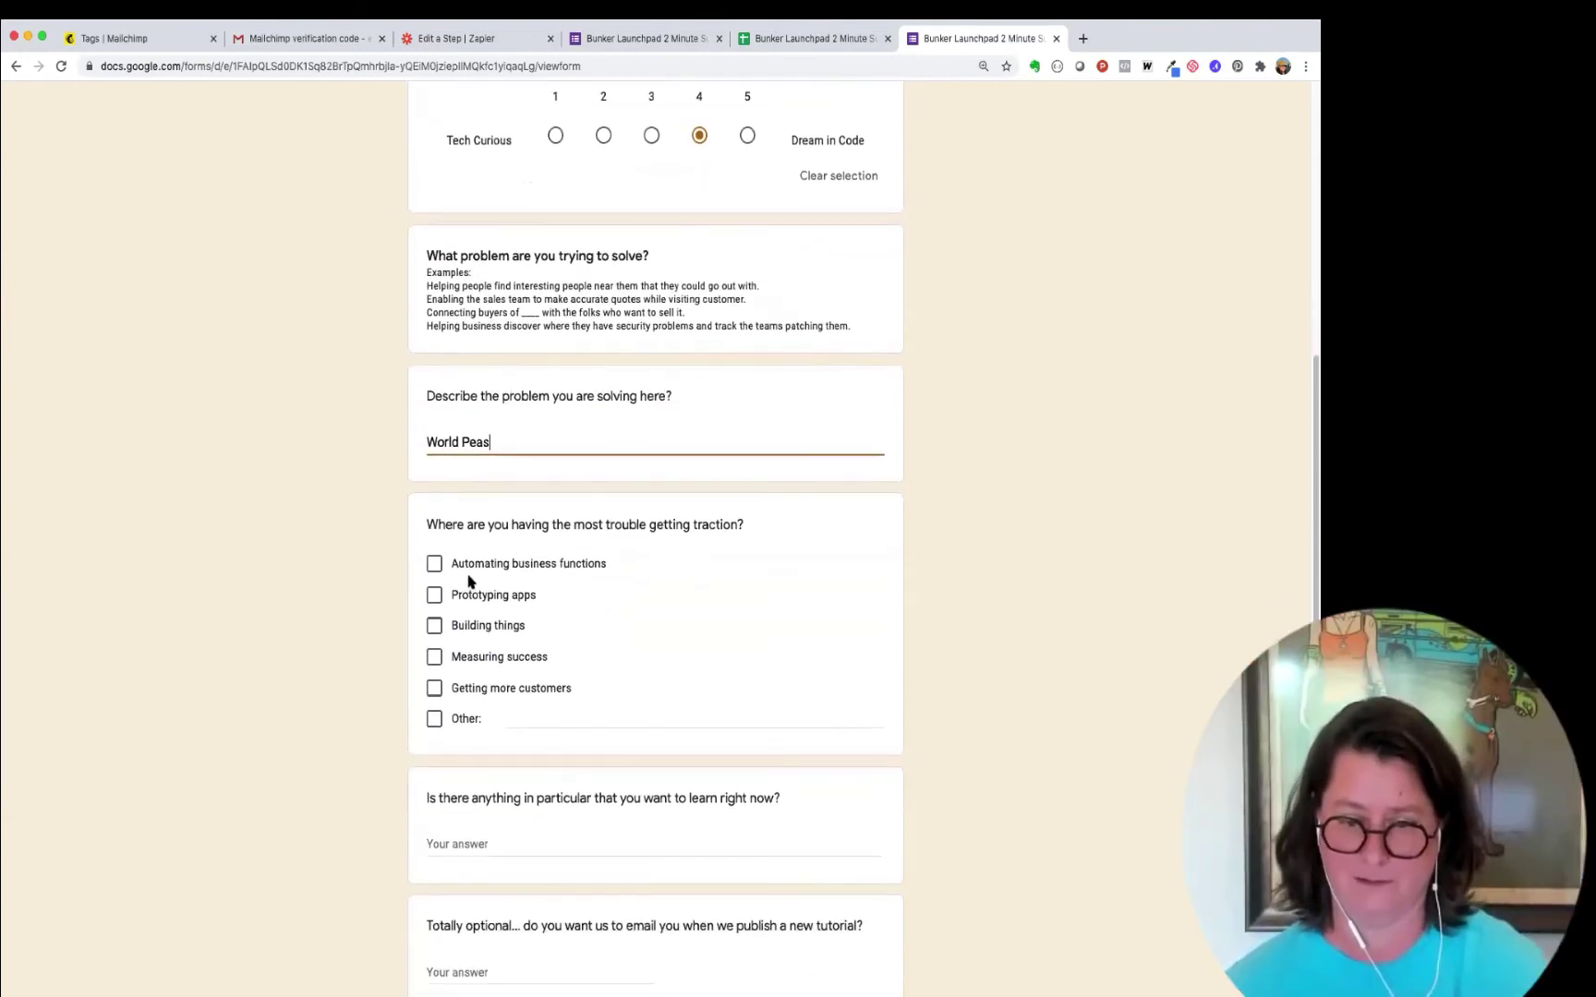
{"action": "scroll", "coordinate": [469, 580], "scroll_direction": "down", "scroll_amount": 1}
{"action": "left_click", "coordinate": [435, 588]}
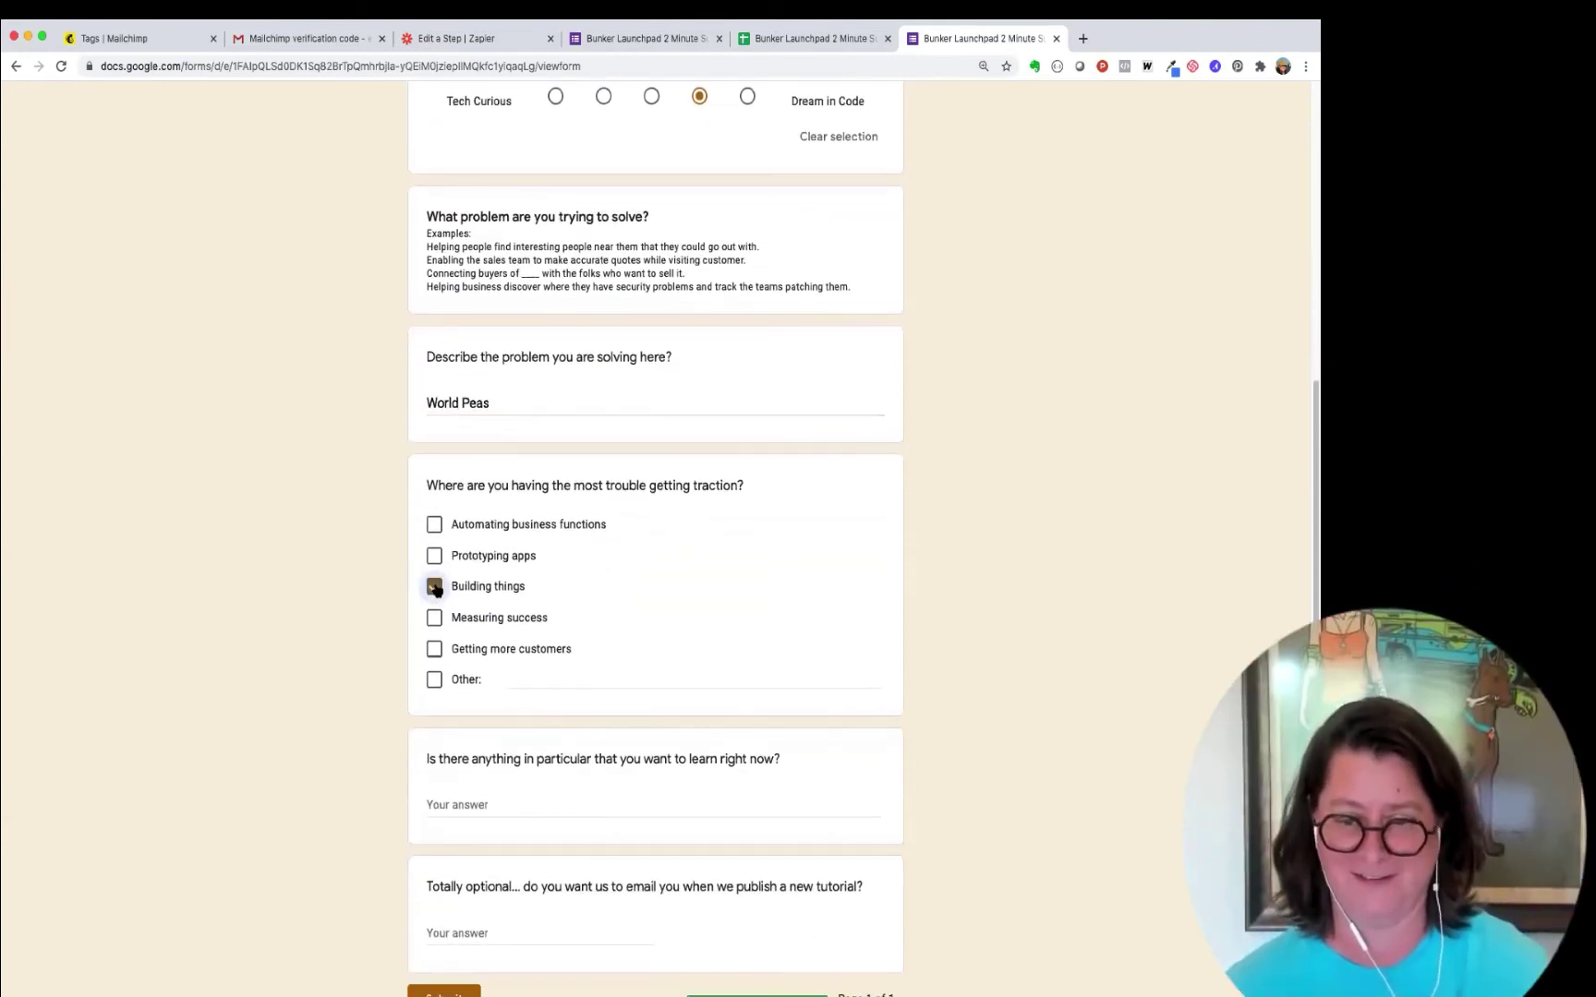
{"action": "scroll", "coordinate": [435, 581], "scroll_direction": "down", "scroll_amount": 2}
{"action": "left_click", "coordinate": [434, 485]}
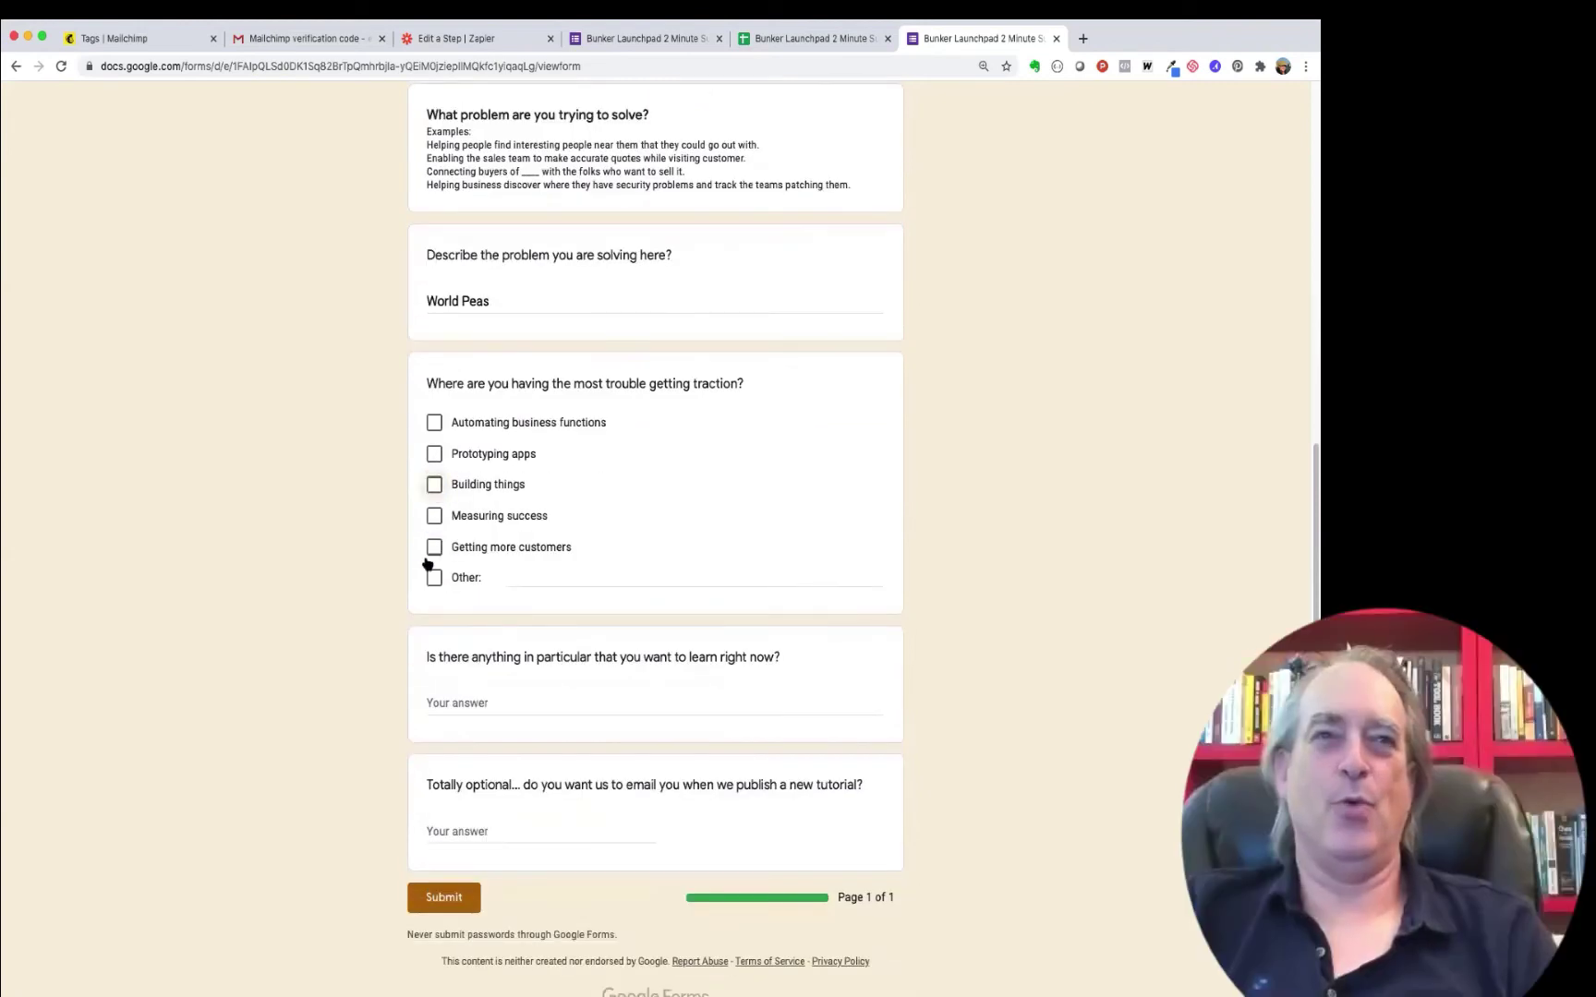
{"action": "left_click", "coordinate": [434, 548]}
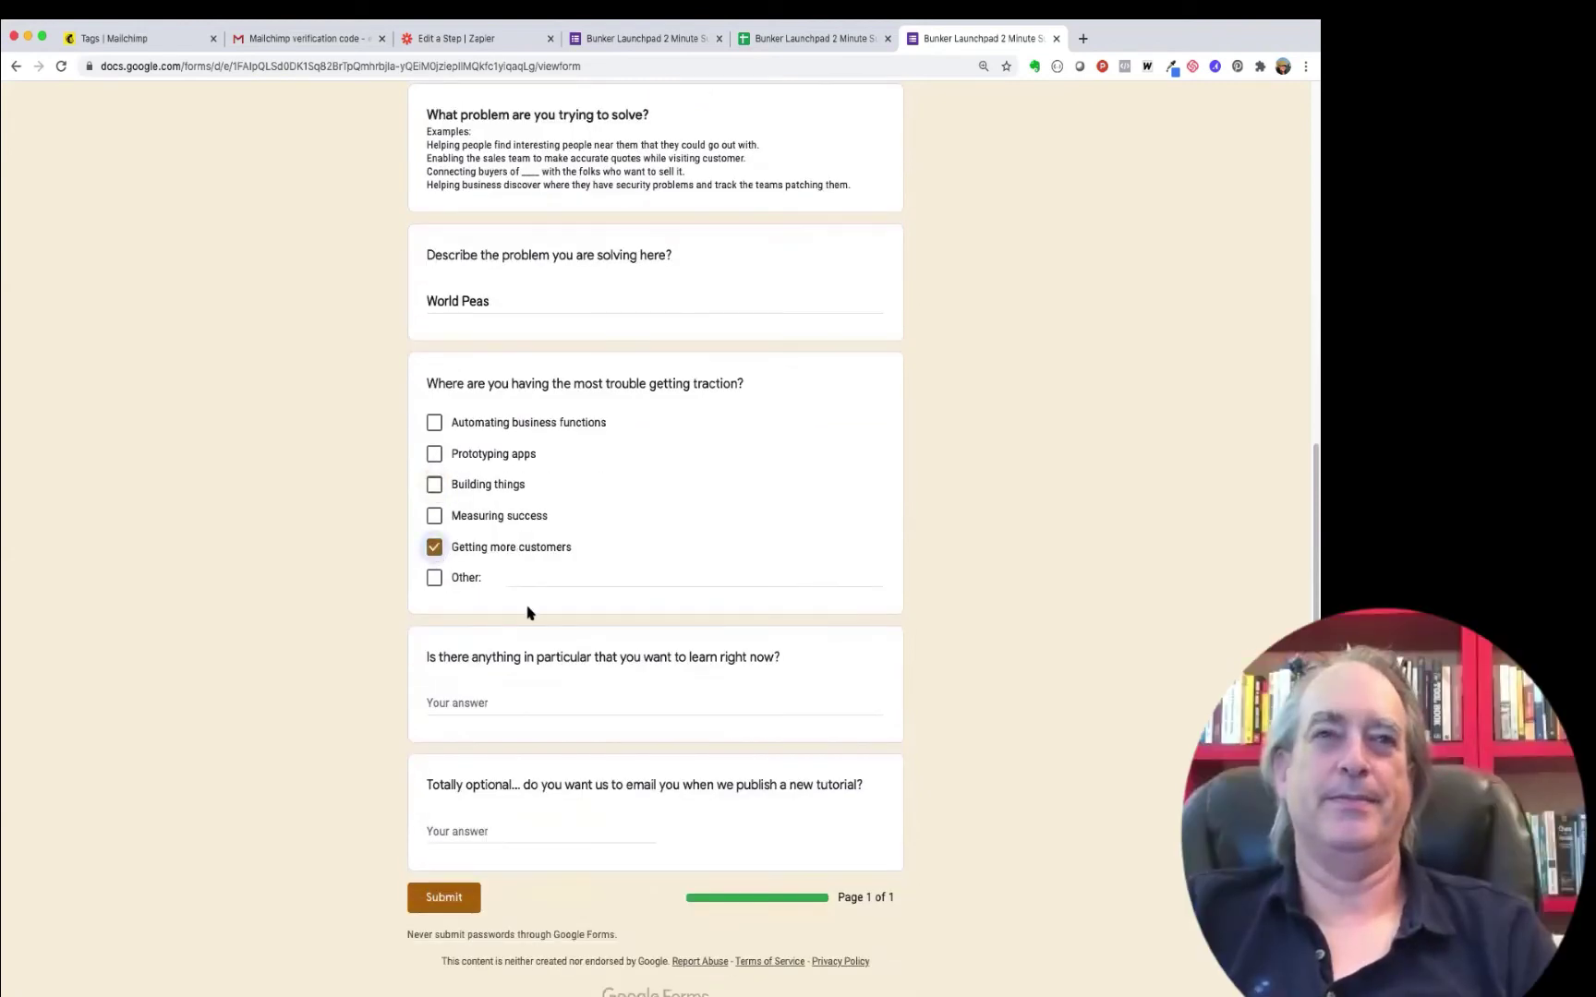
Step: Enter "how to stop saying um" as the thing to learn and fill in the respondent's e-mail for tutorial updates
{"action": "left_click", "coordinate": [480, 705]}
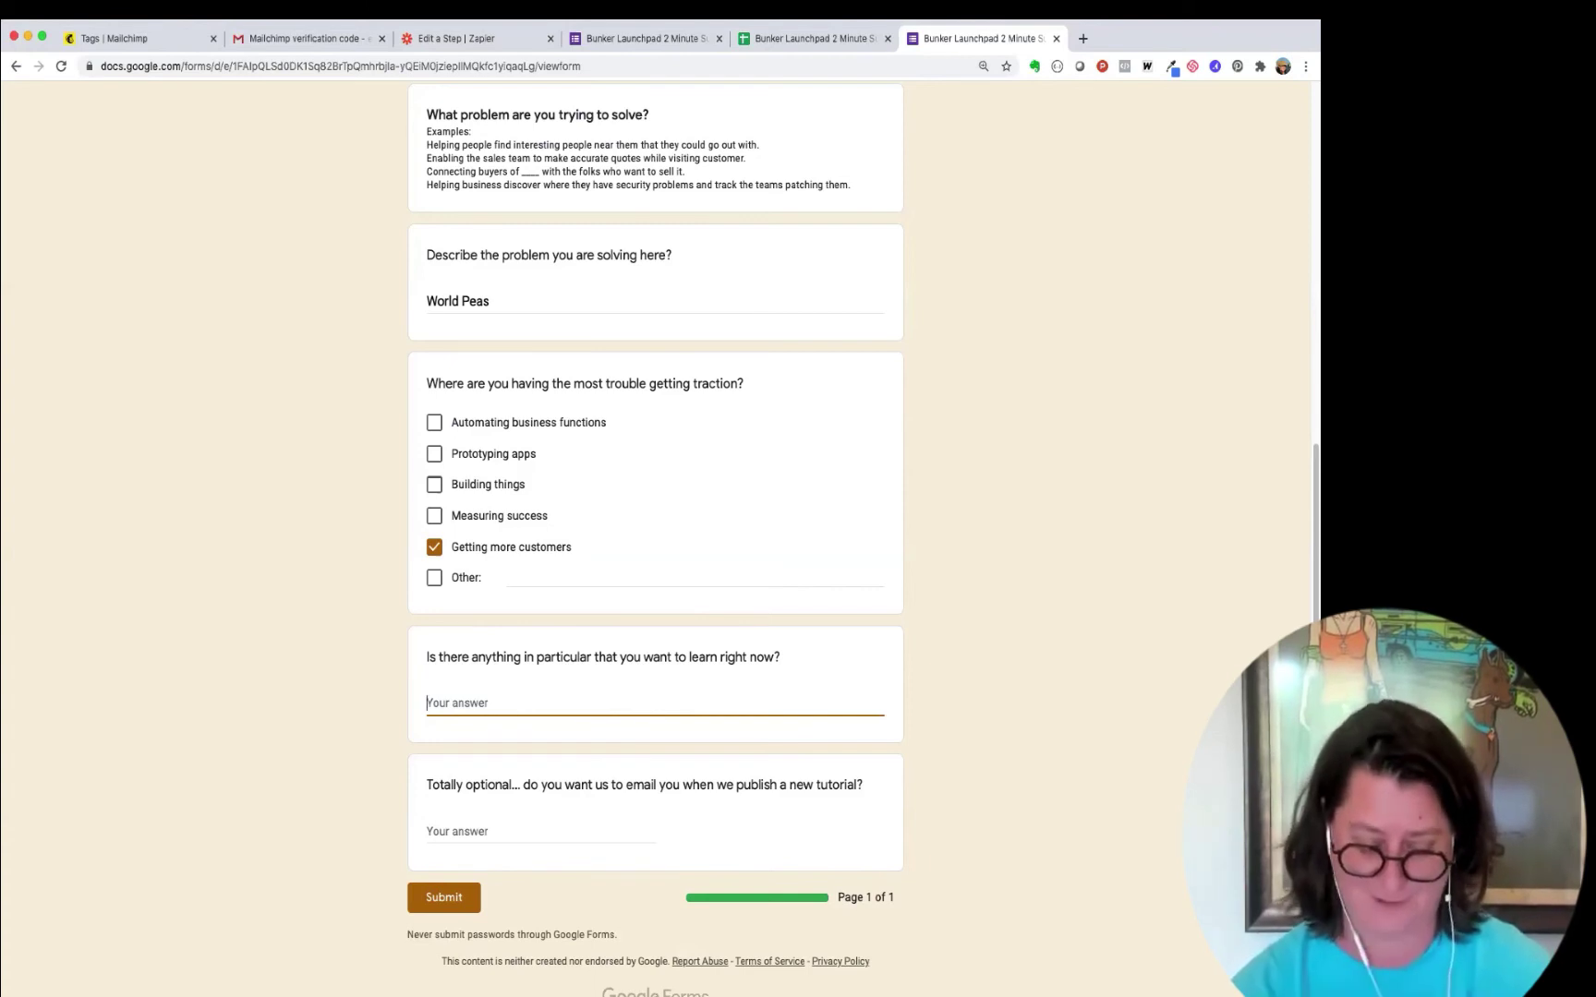
{"action": "type", "text": "how to sto"}
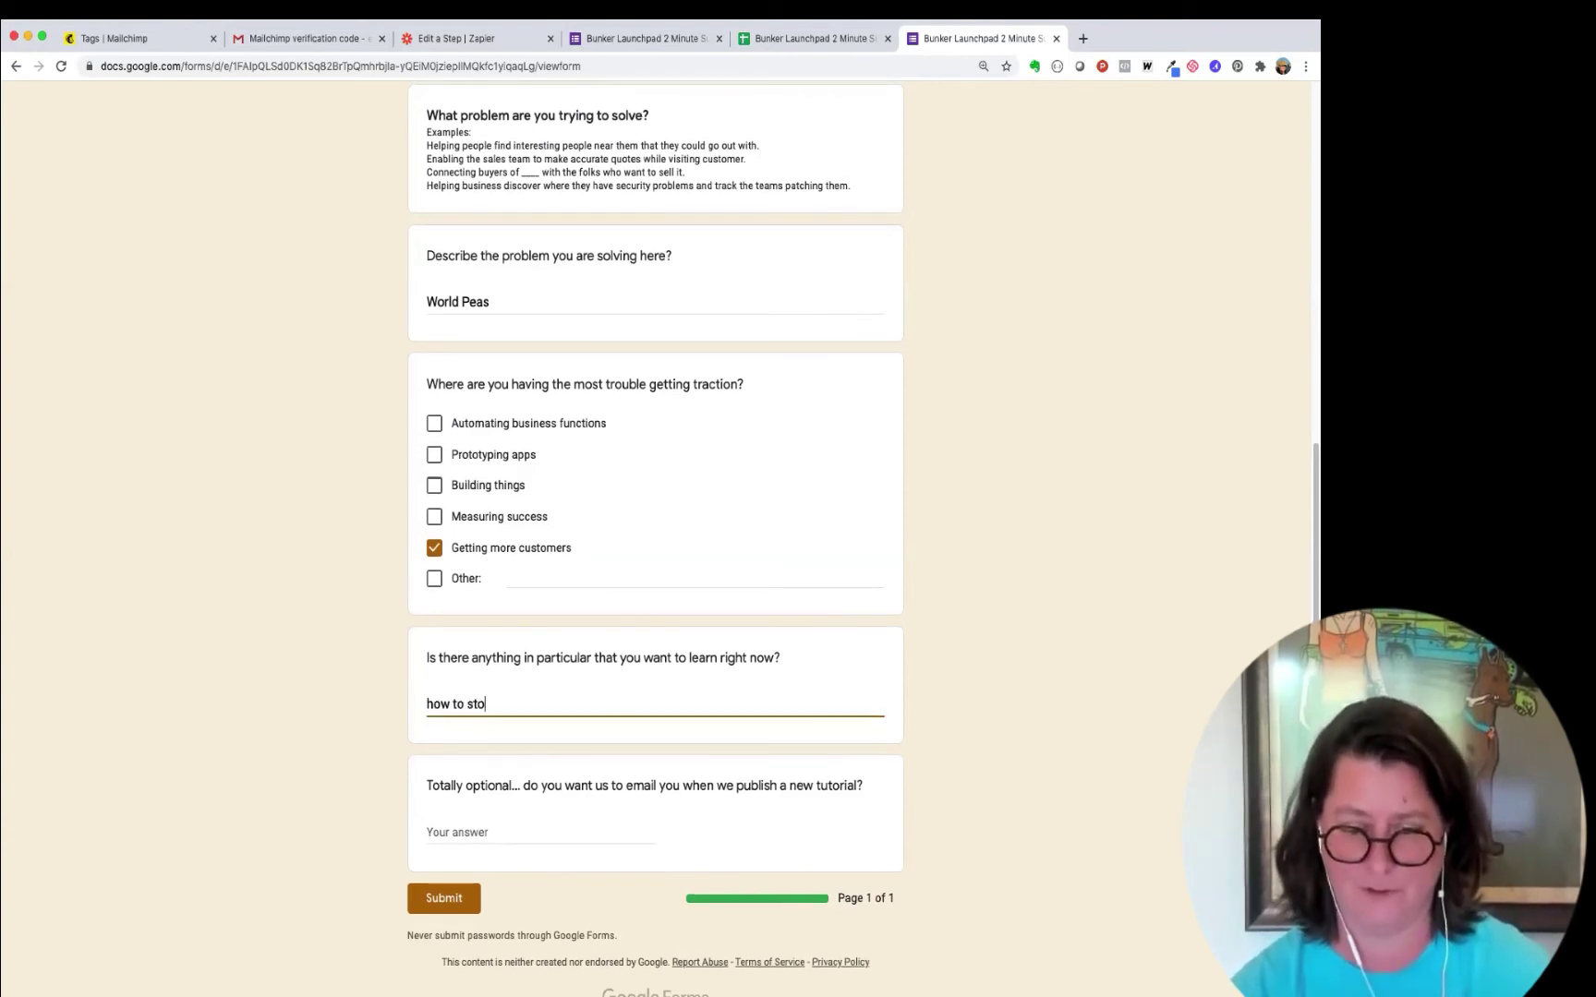
{"action": "type", "text": "p syying "}
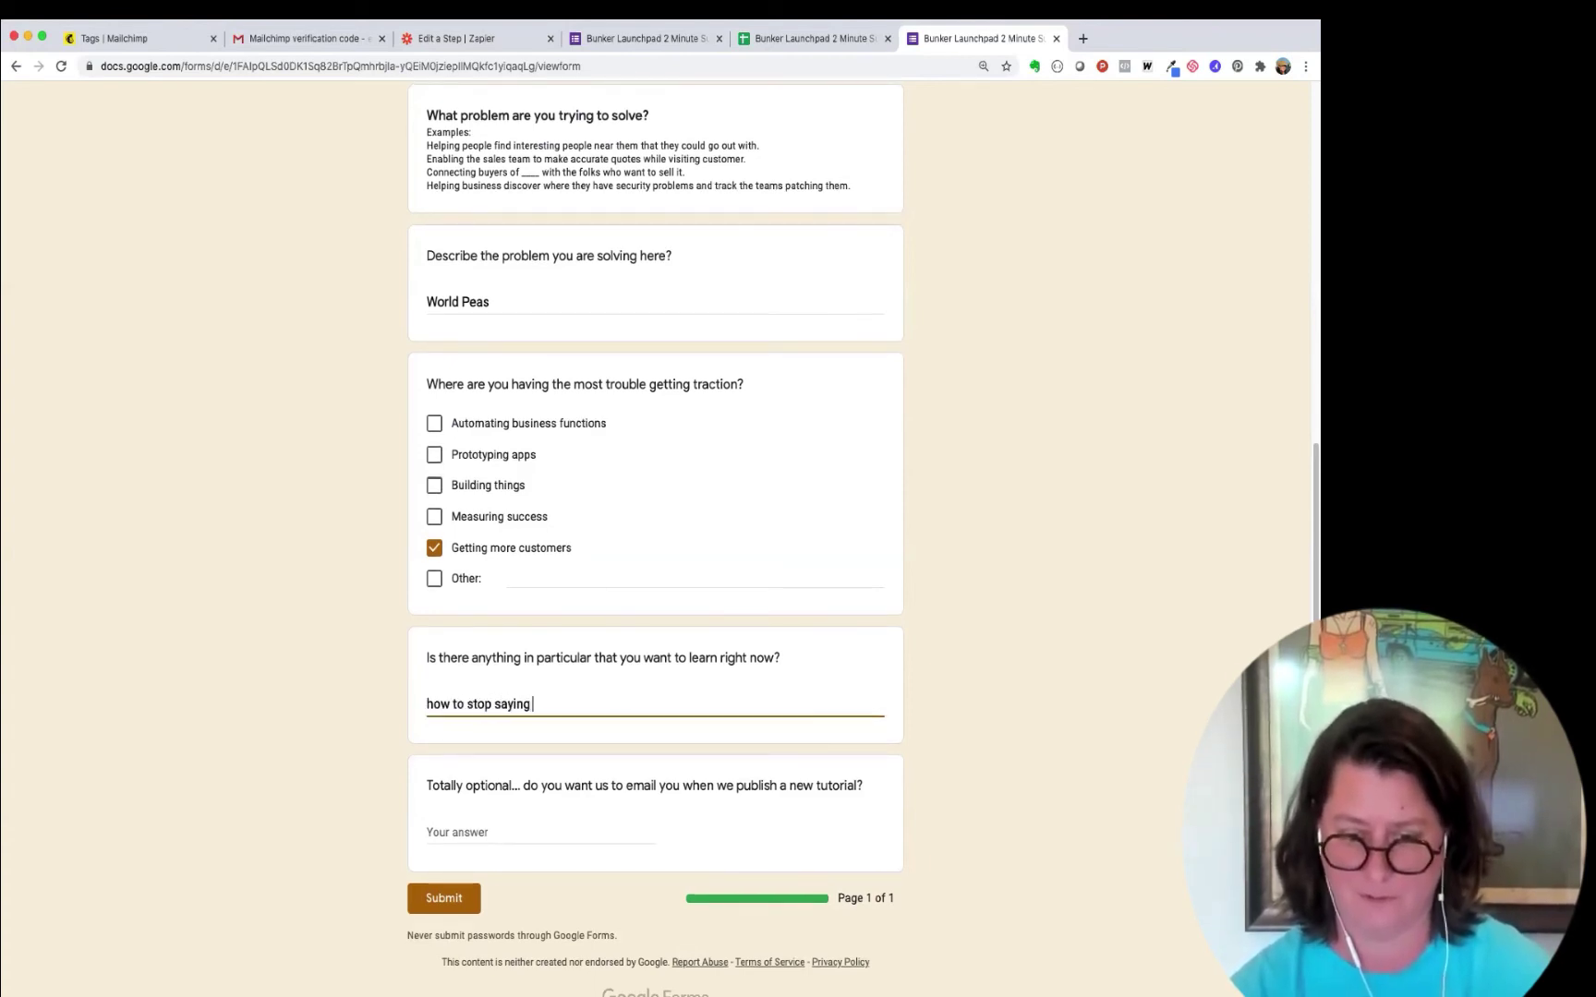
{"action": "type", "text": "um"}
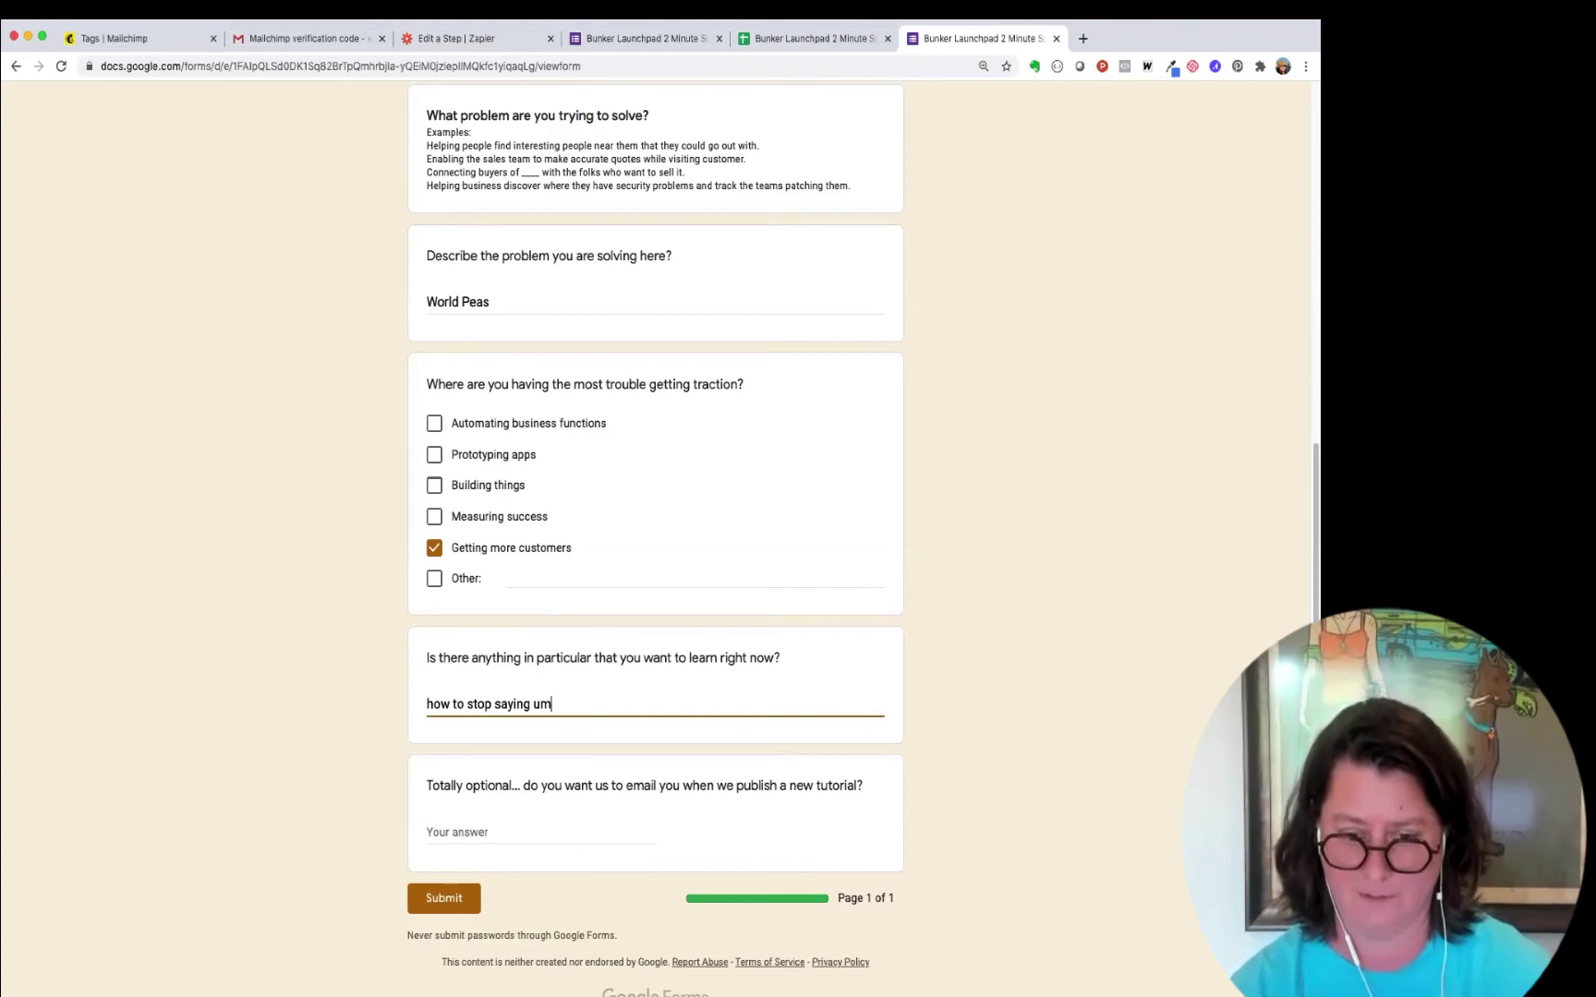
{"action": "left_click", "coordinate": [480, 833]}
{"action": "left_click", "coordinate": [486, 864]}
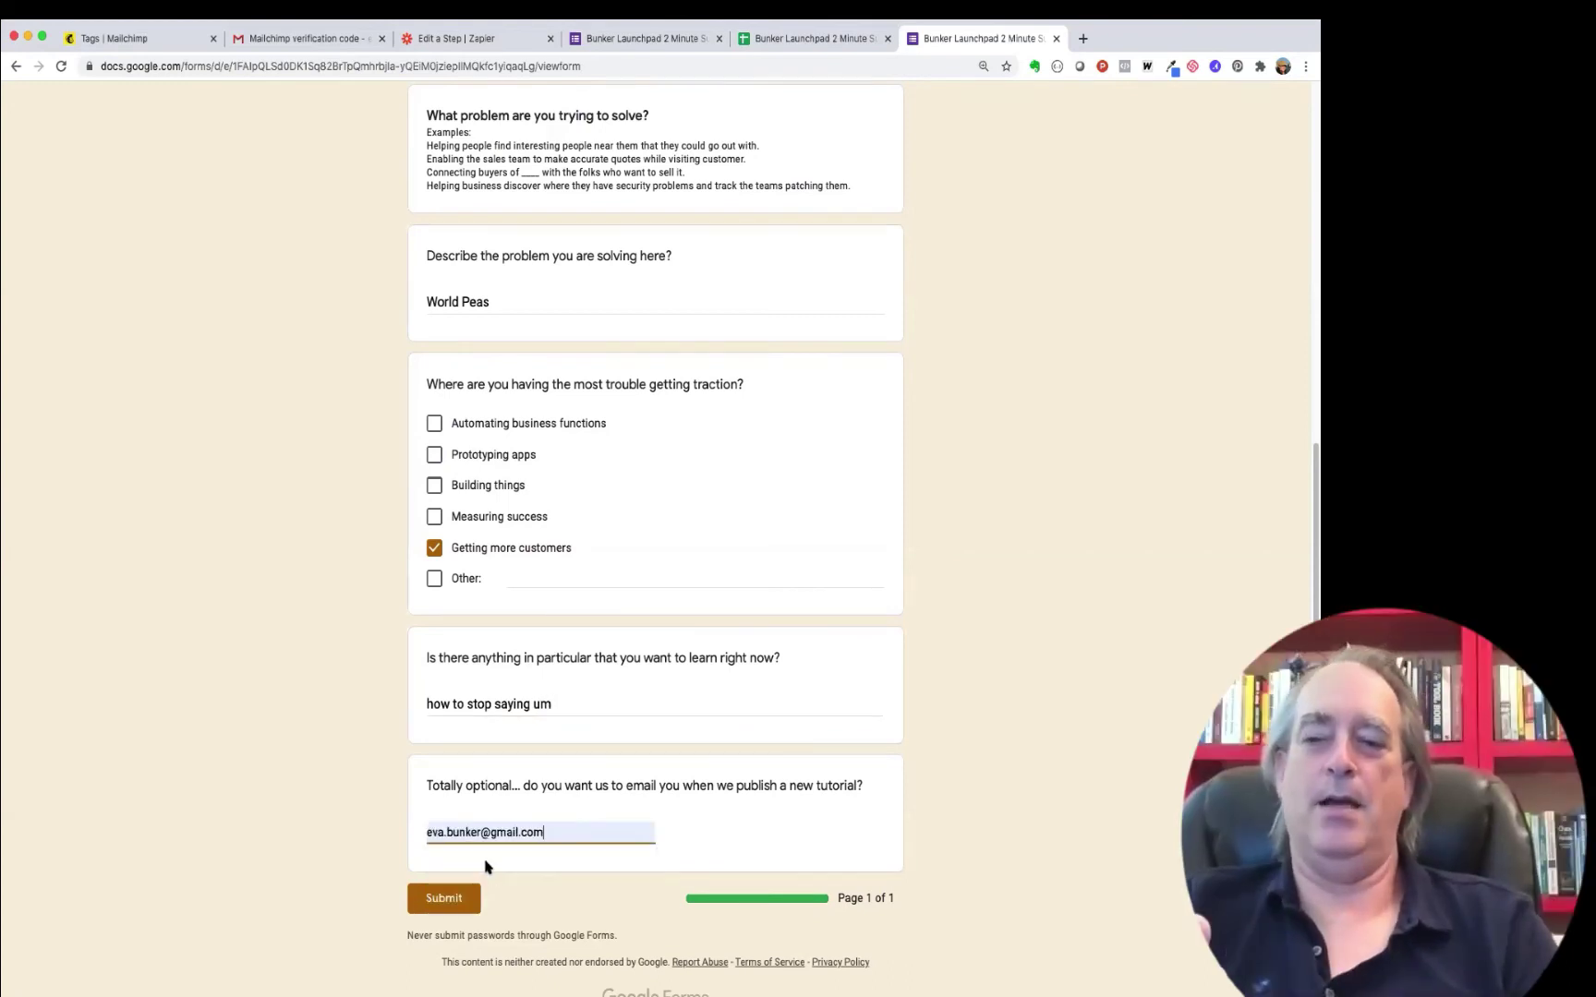
Step: Submit the survey response and switch to the Bunker Launch Pad audience in Mailchimp
{"action": "left_click", "coordinate": [442, 899]}
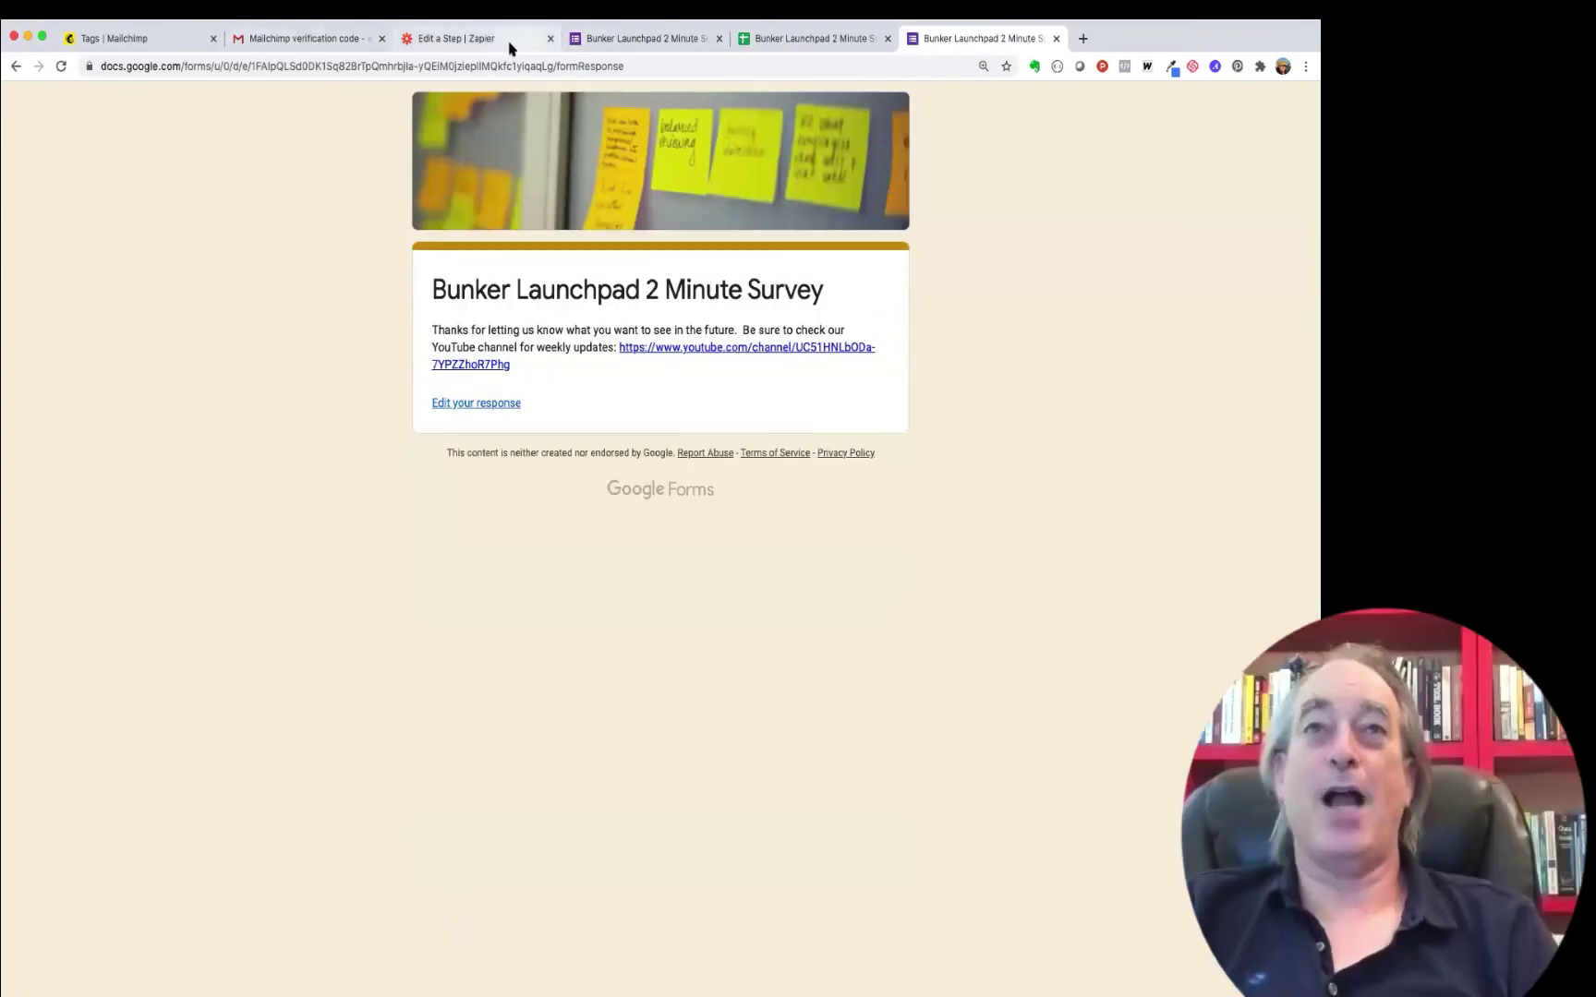
{"action": "left_click", "coordinate": [145, 40]}
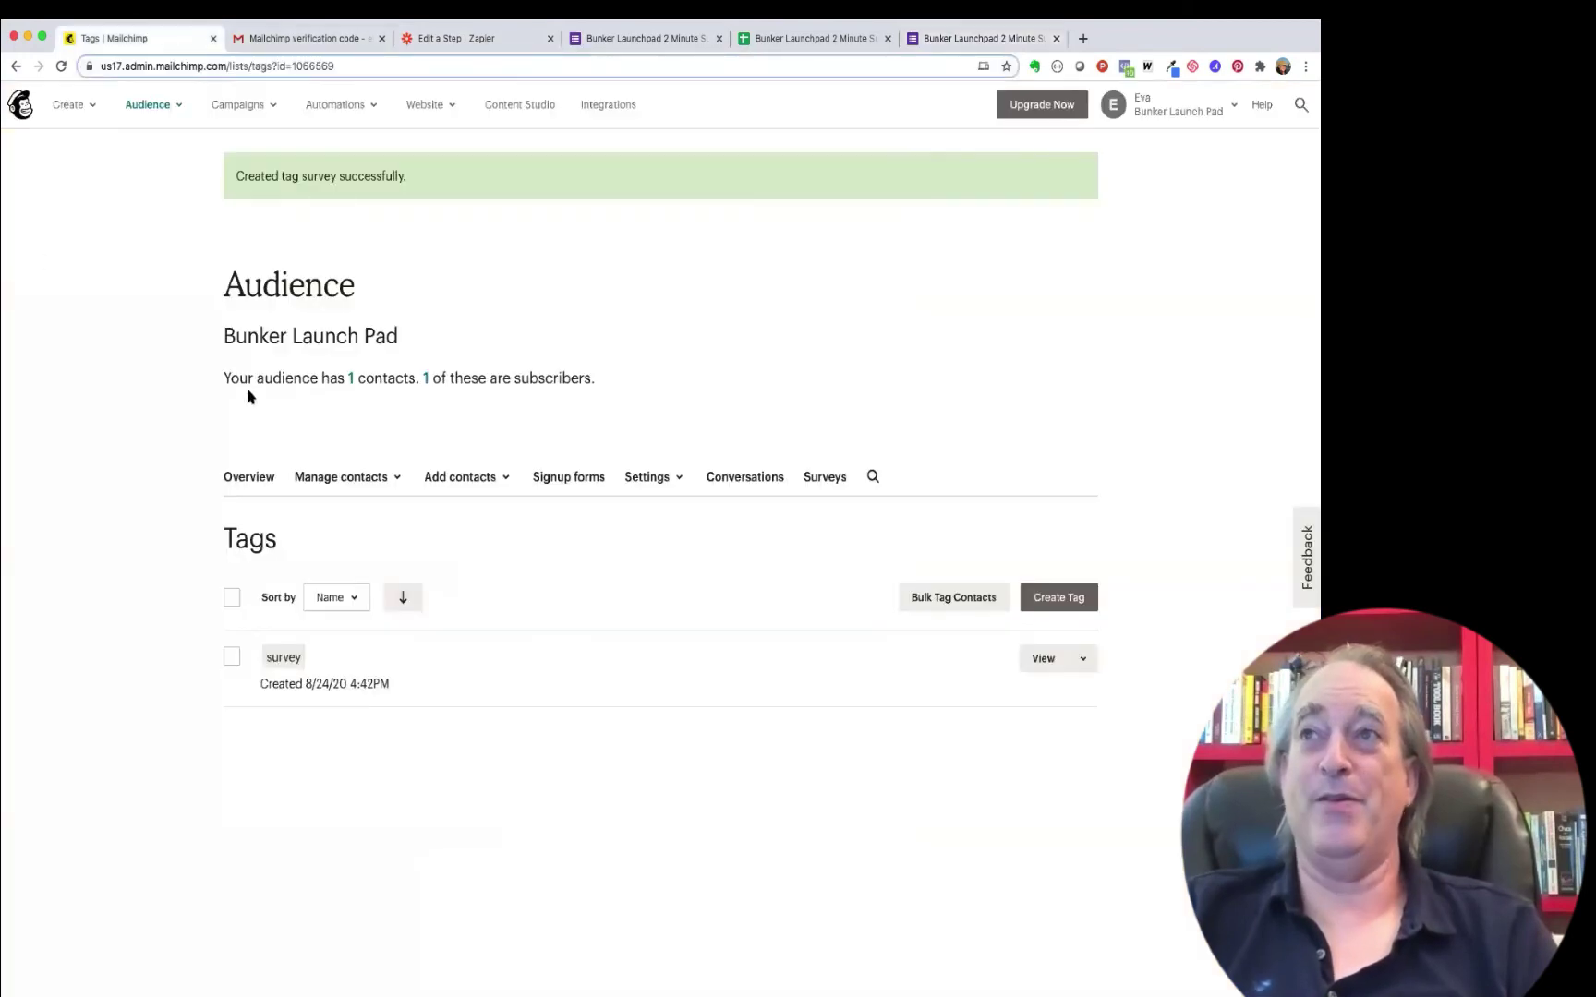
Step: List all contacts of the Bunker Launch Pad audience and check the newest entry in the survey responses spreadsheet
{"action": "left_click", "coordinate": [144, 105]}
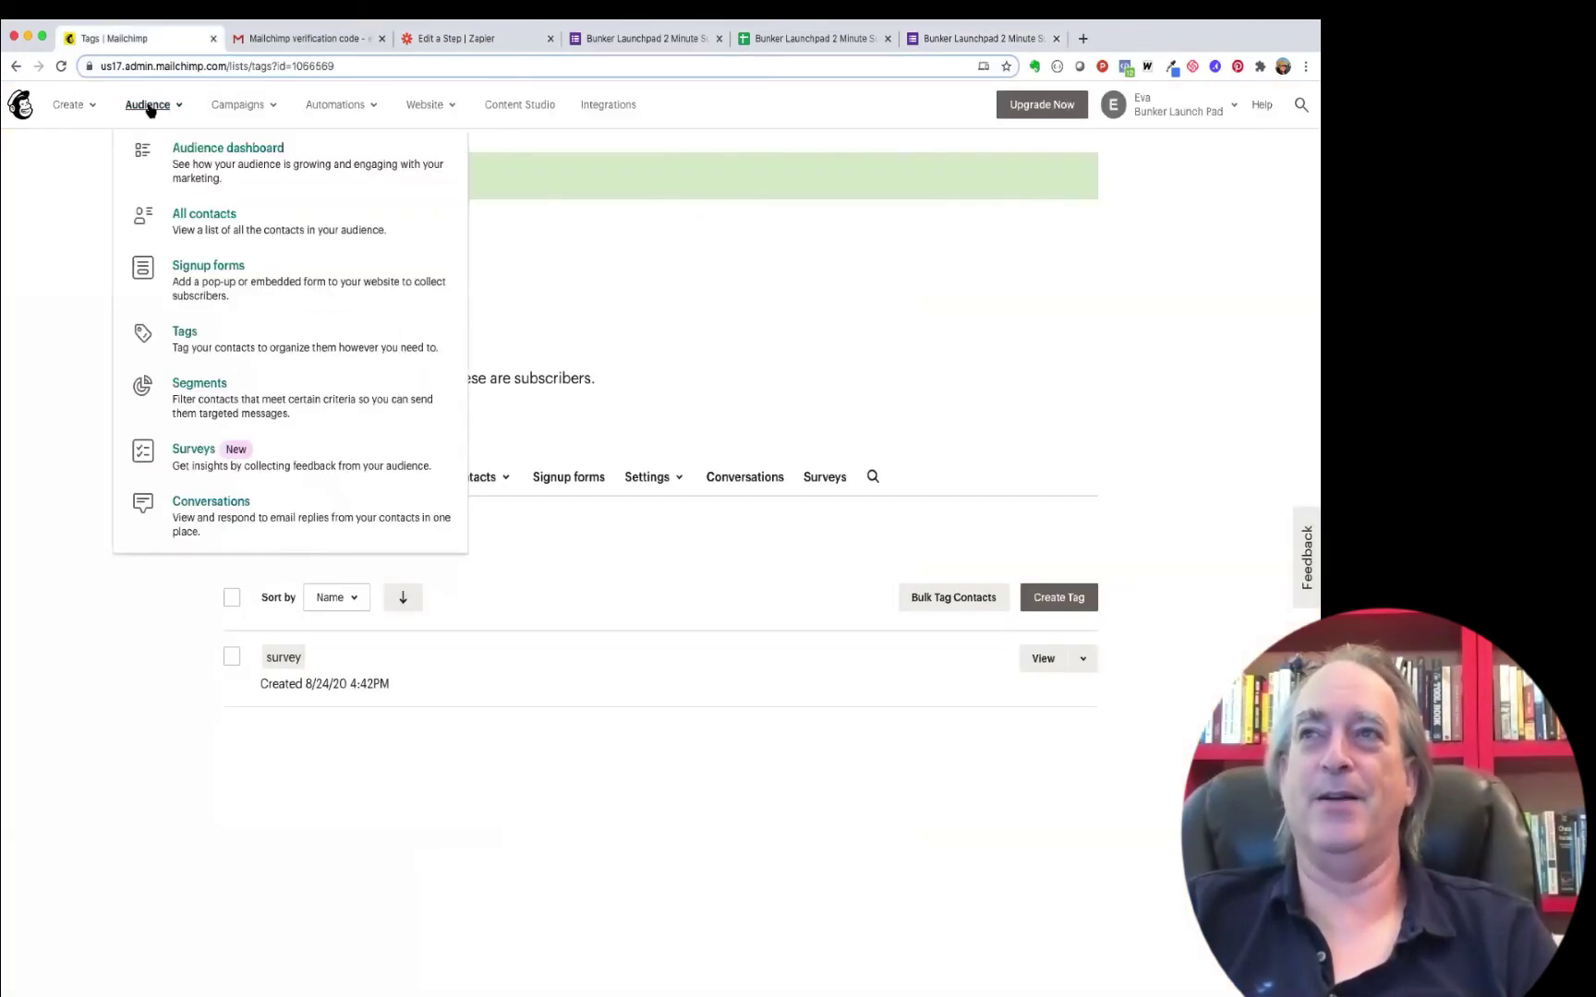
{"action": "left_click", "coordinate": [172, 212]}
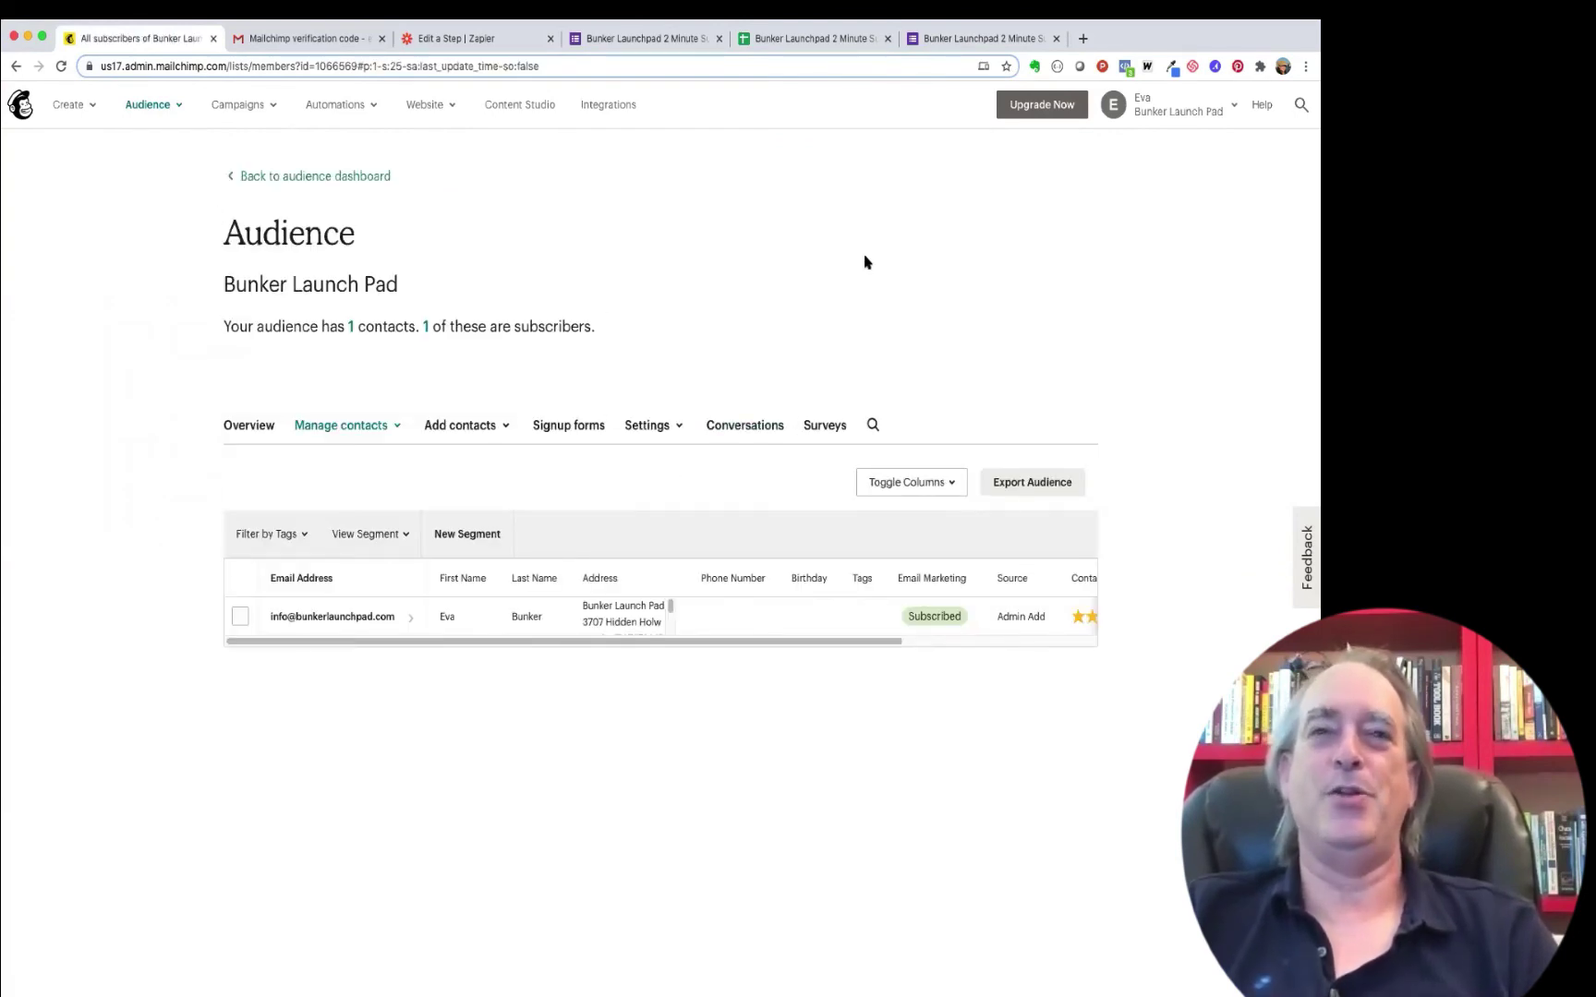
{"action": "left_click", "coordinate": [960, 39]}
{"action": "left_click", "coordinate": [803, 40]}
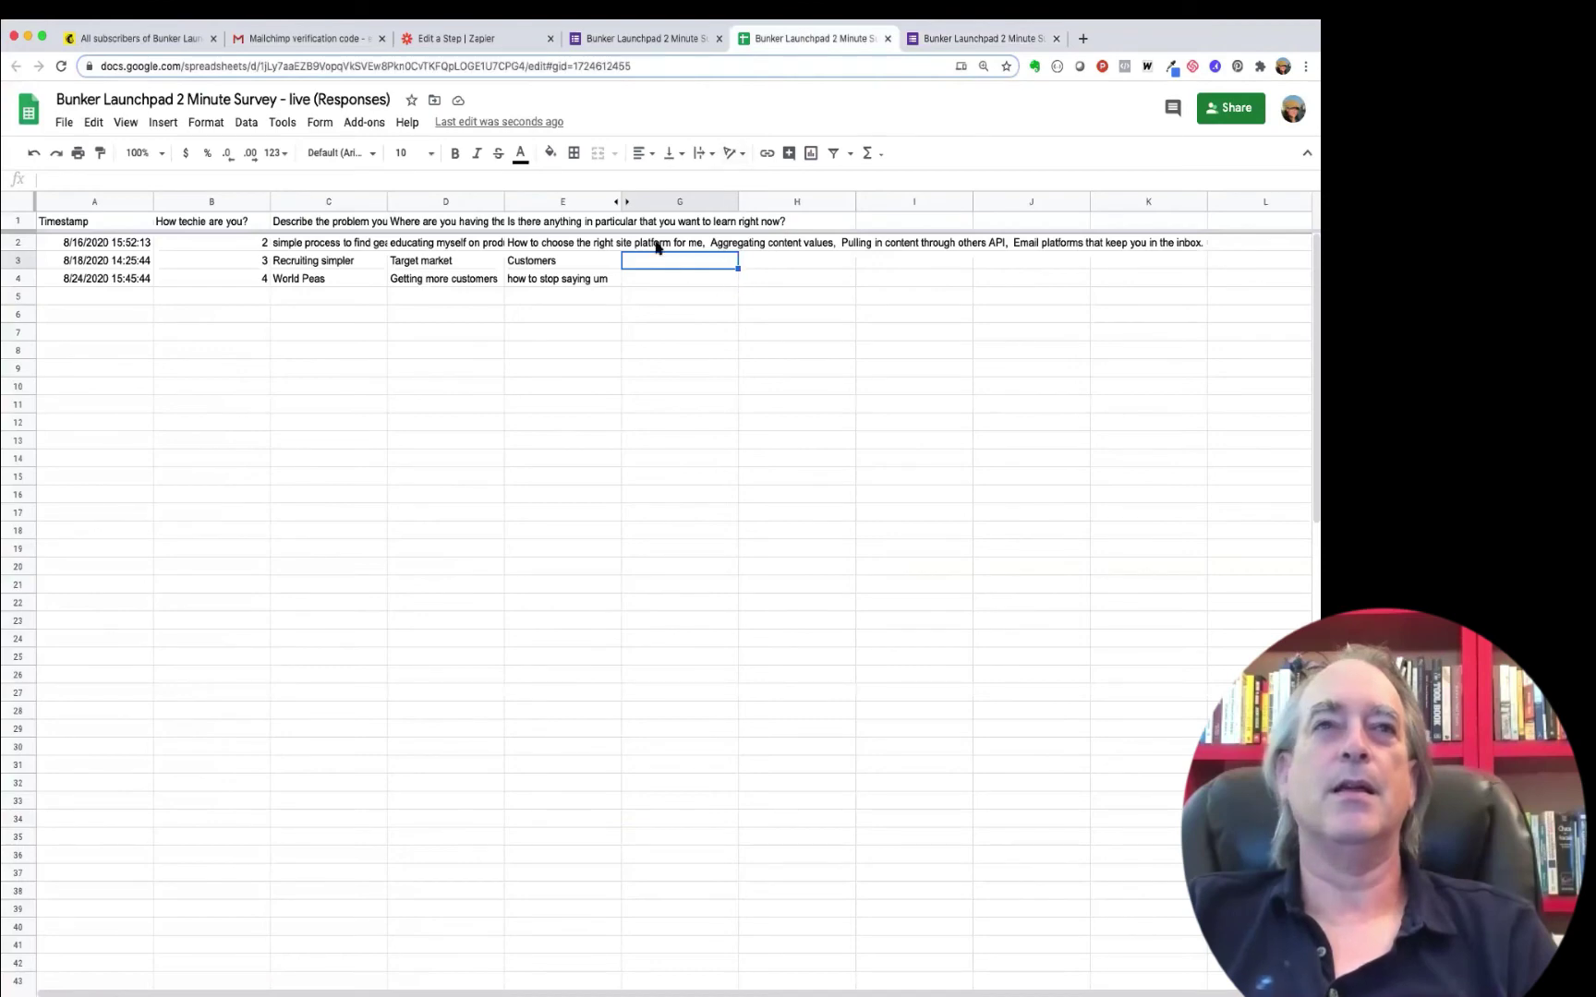
Step: Select columns E to G in the responses spreadsheet, bring up their column options, and close the spreadsheet
{"action": "mouse_move", "coordinate": [623, 202]}
{"action": "left_mouse_down"}
{"action": "mouse_move", "coordinate": [647, 202]}
{"action": "mouse_move", "coordinate": [607, 200]}
{"action": "left_mouse_up"}
{"action": "right_click", "coordinate": [607, 201]}
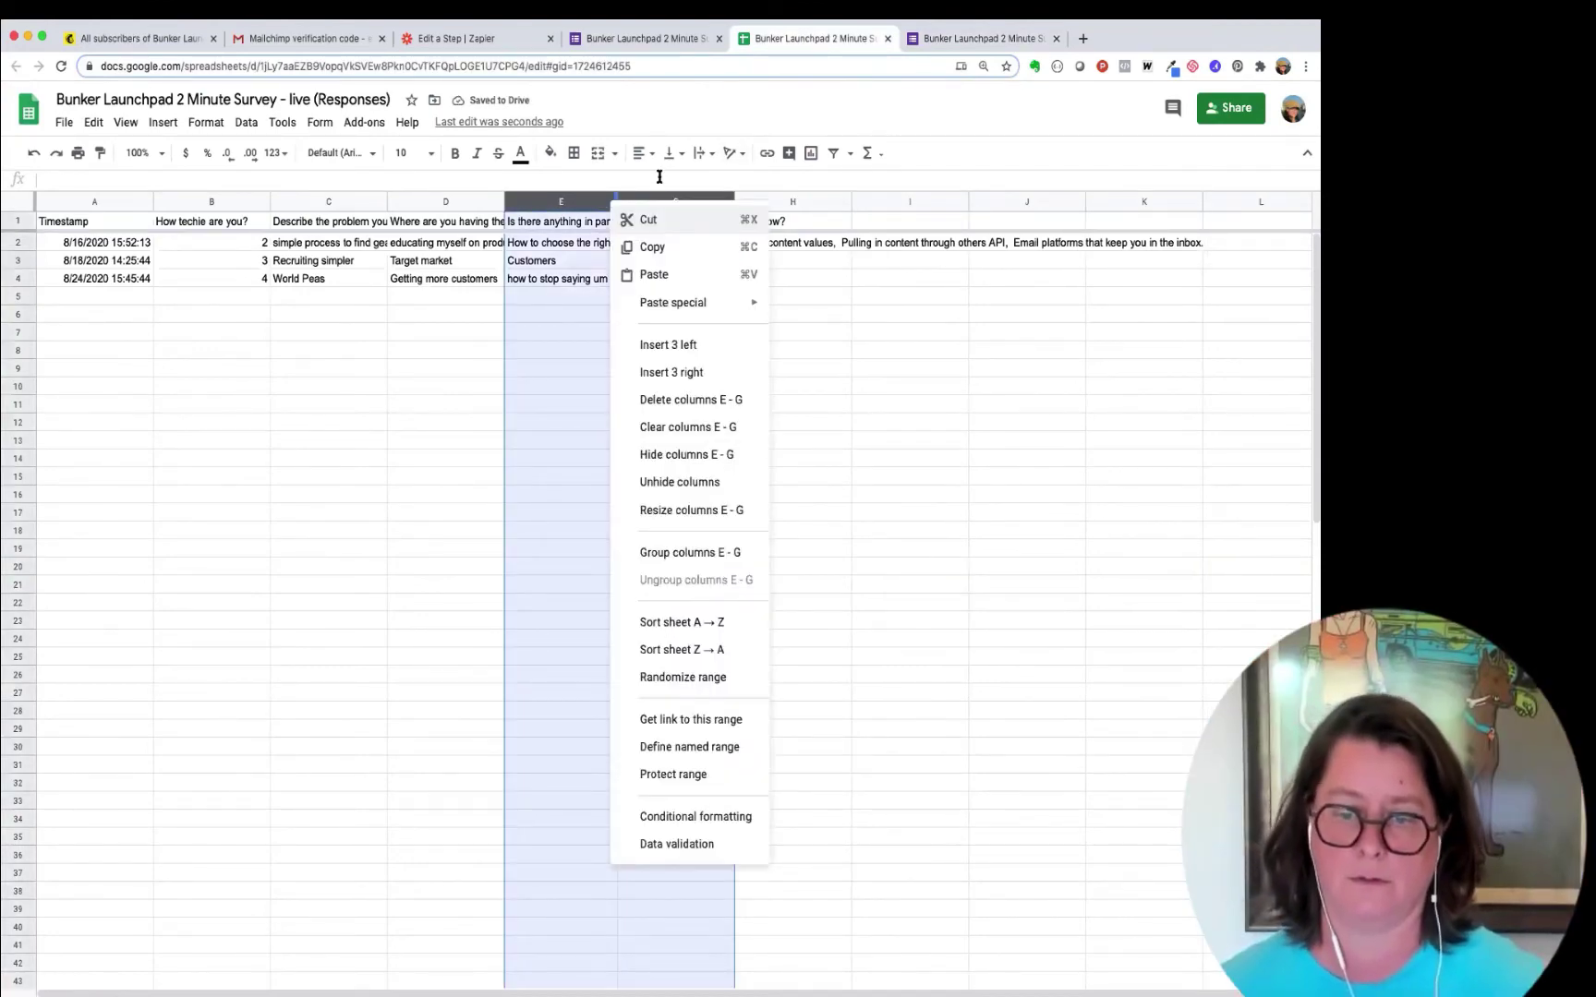
{"action": "left_click", "coordinate": [888, 38]}
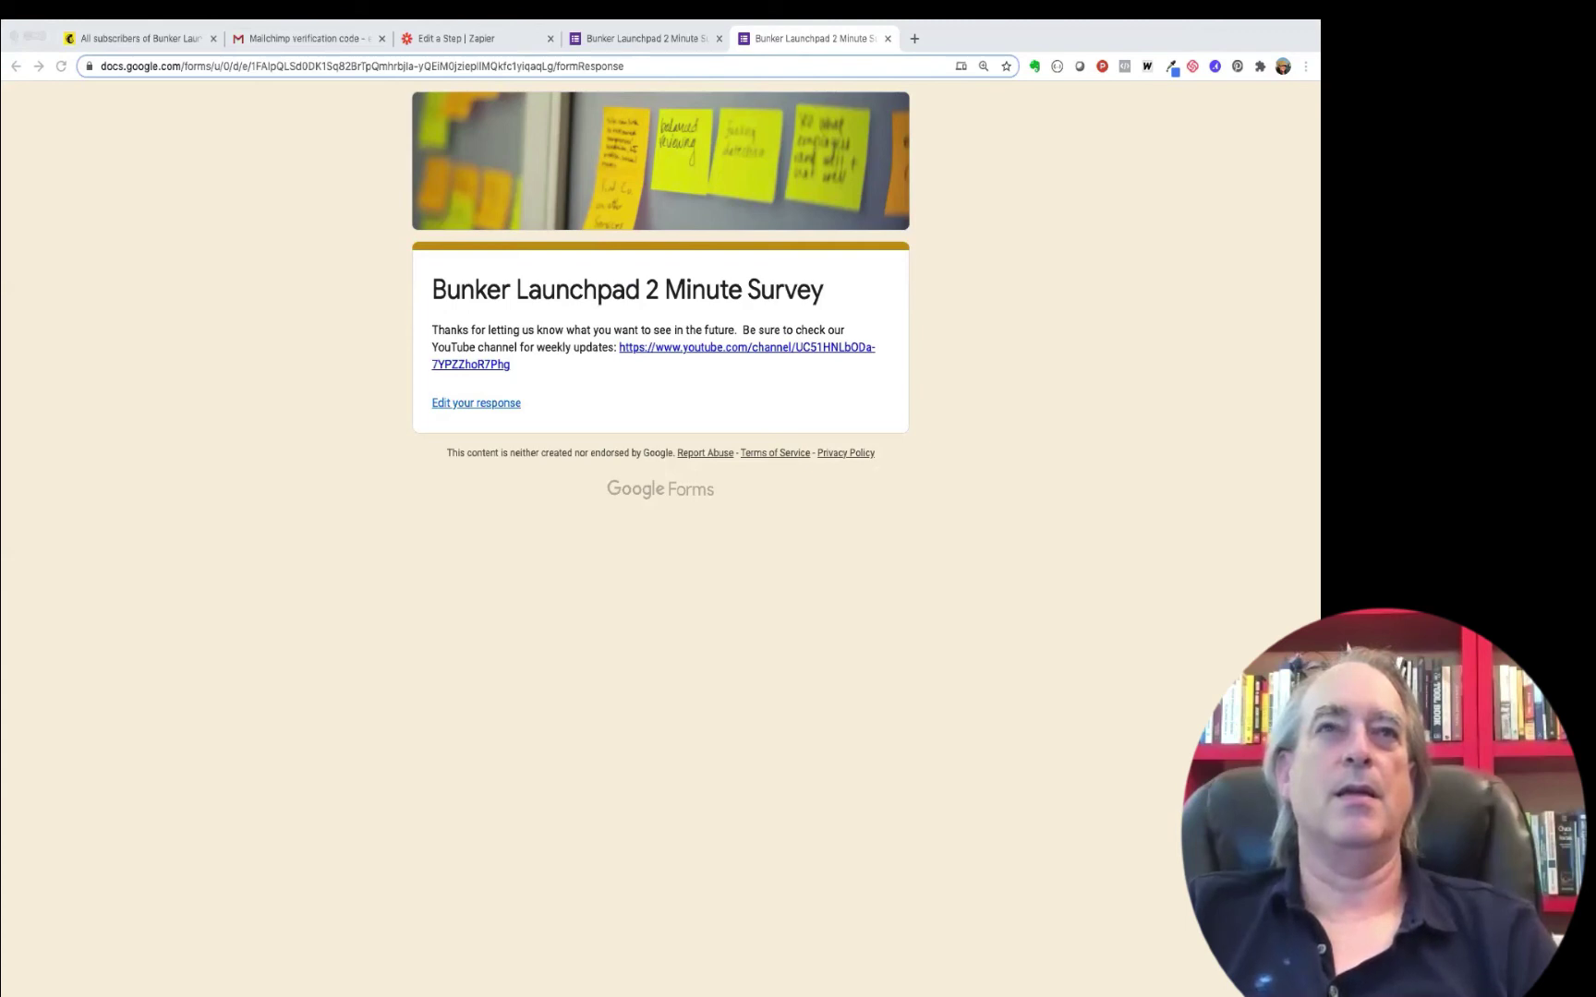
Step: Return to the Bunker Launch Pad contact list in Mailchimp and reload it to check for the new respondent
{"action": "left_click", "coordinate": [225, 294]}
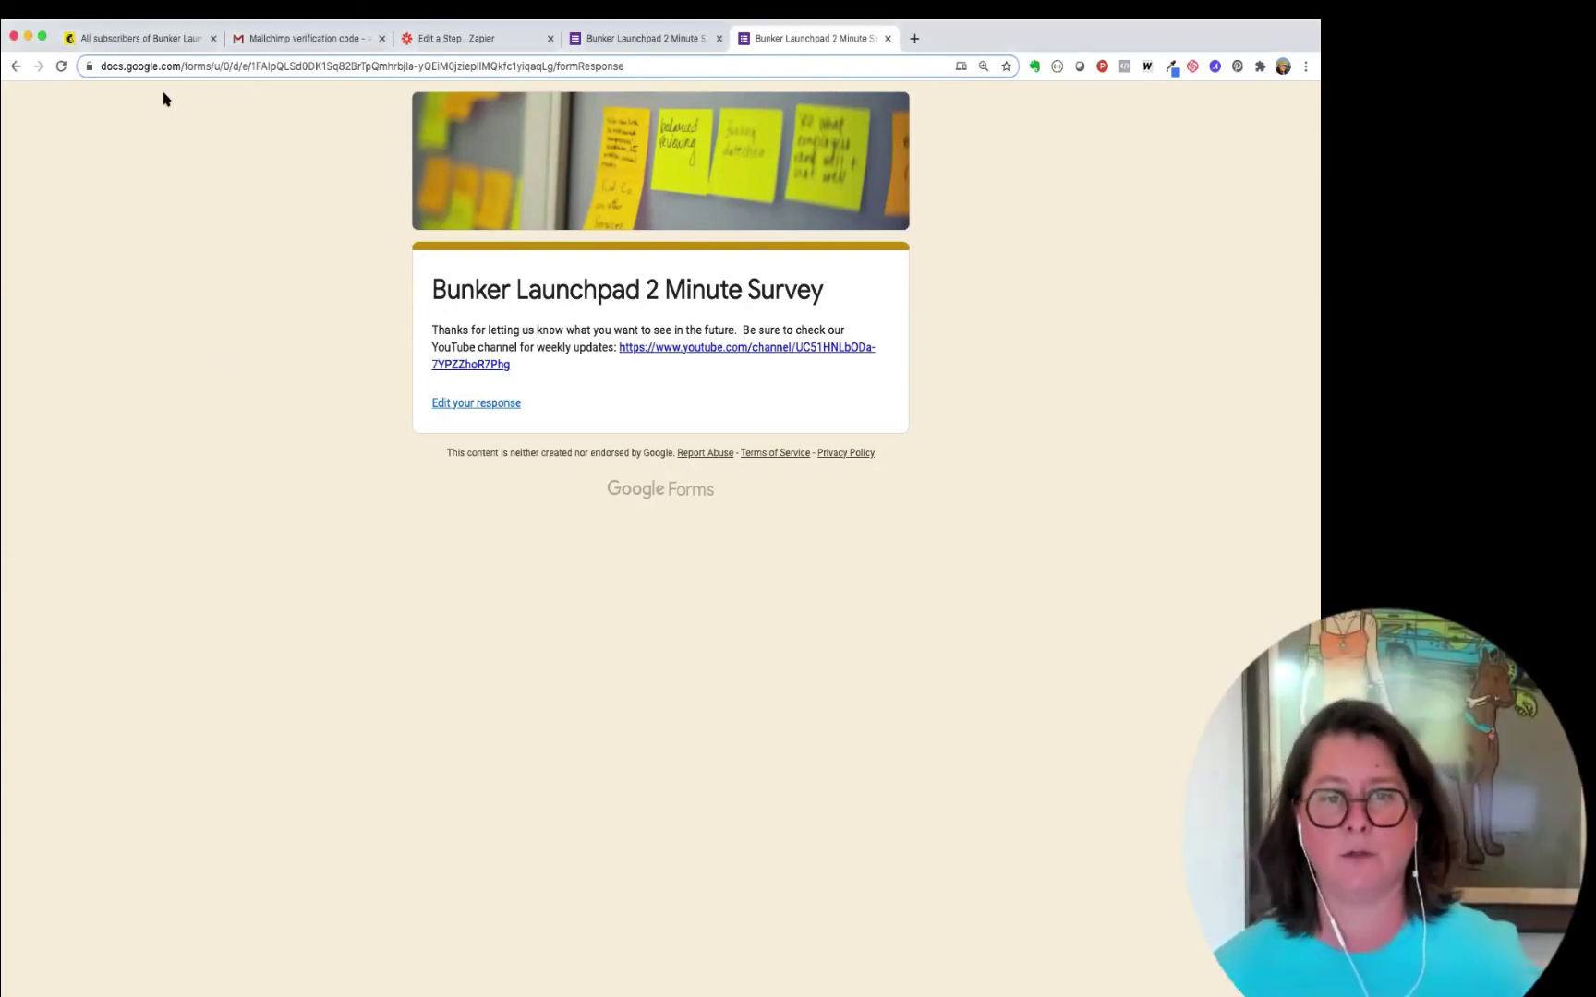
{"action": "left_click", "coordinate": [120, 38]}
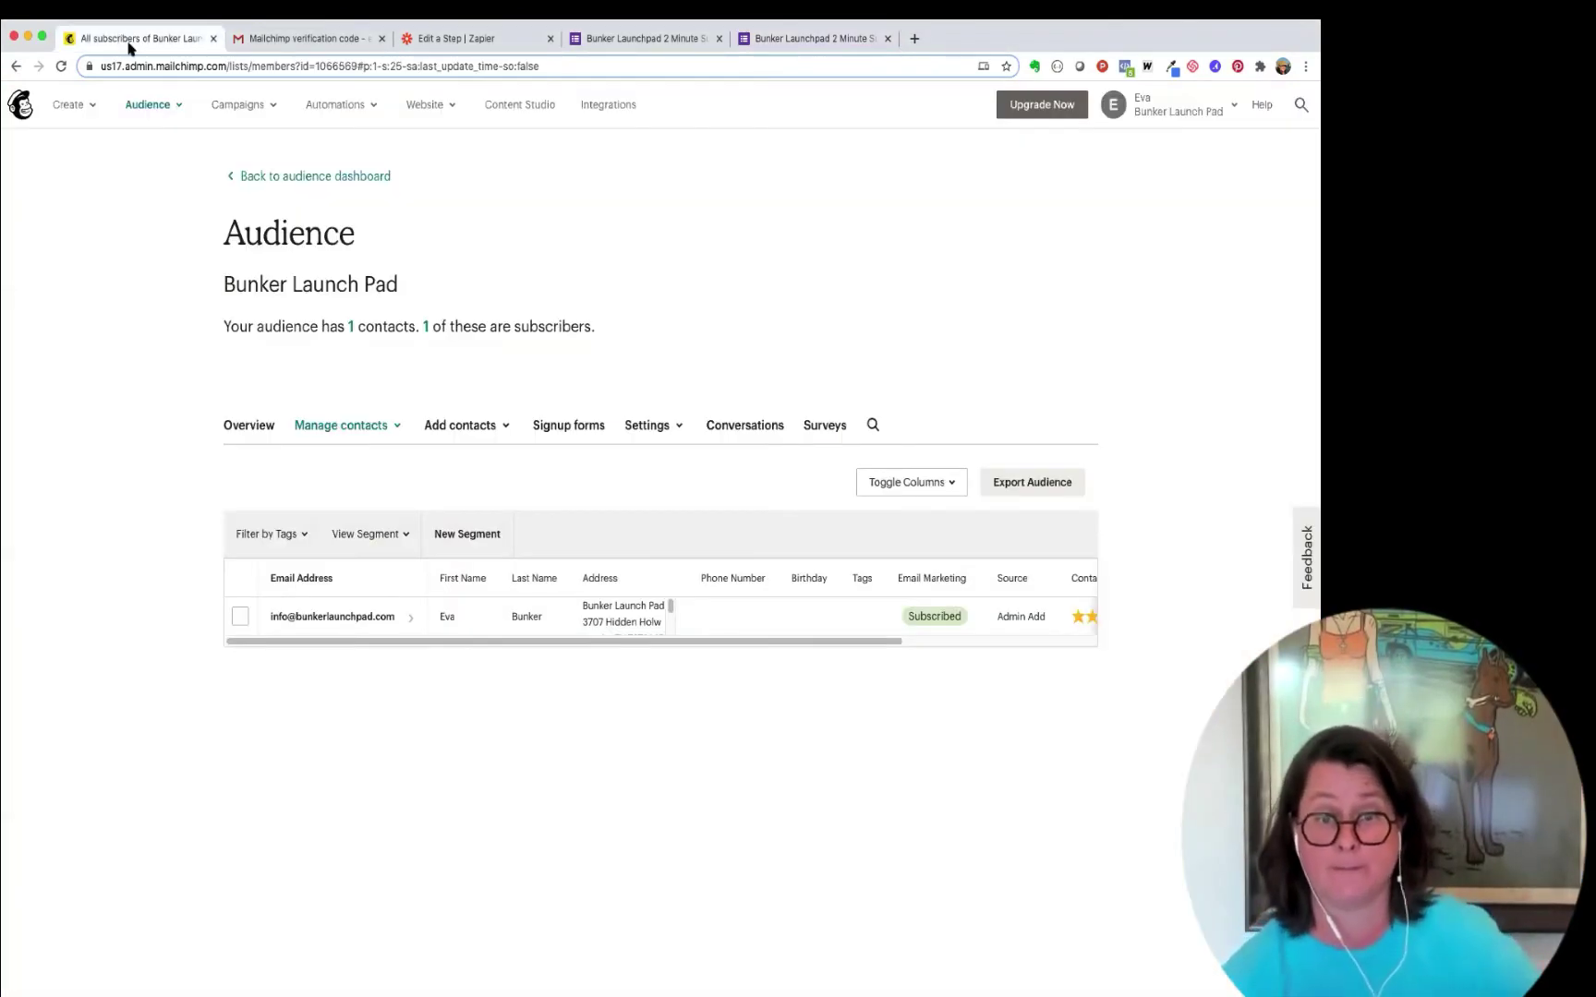
{"action": "left_click", "coordinate": [61, 66]}
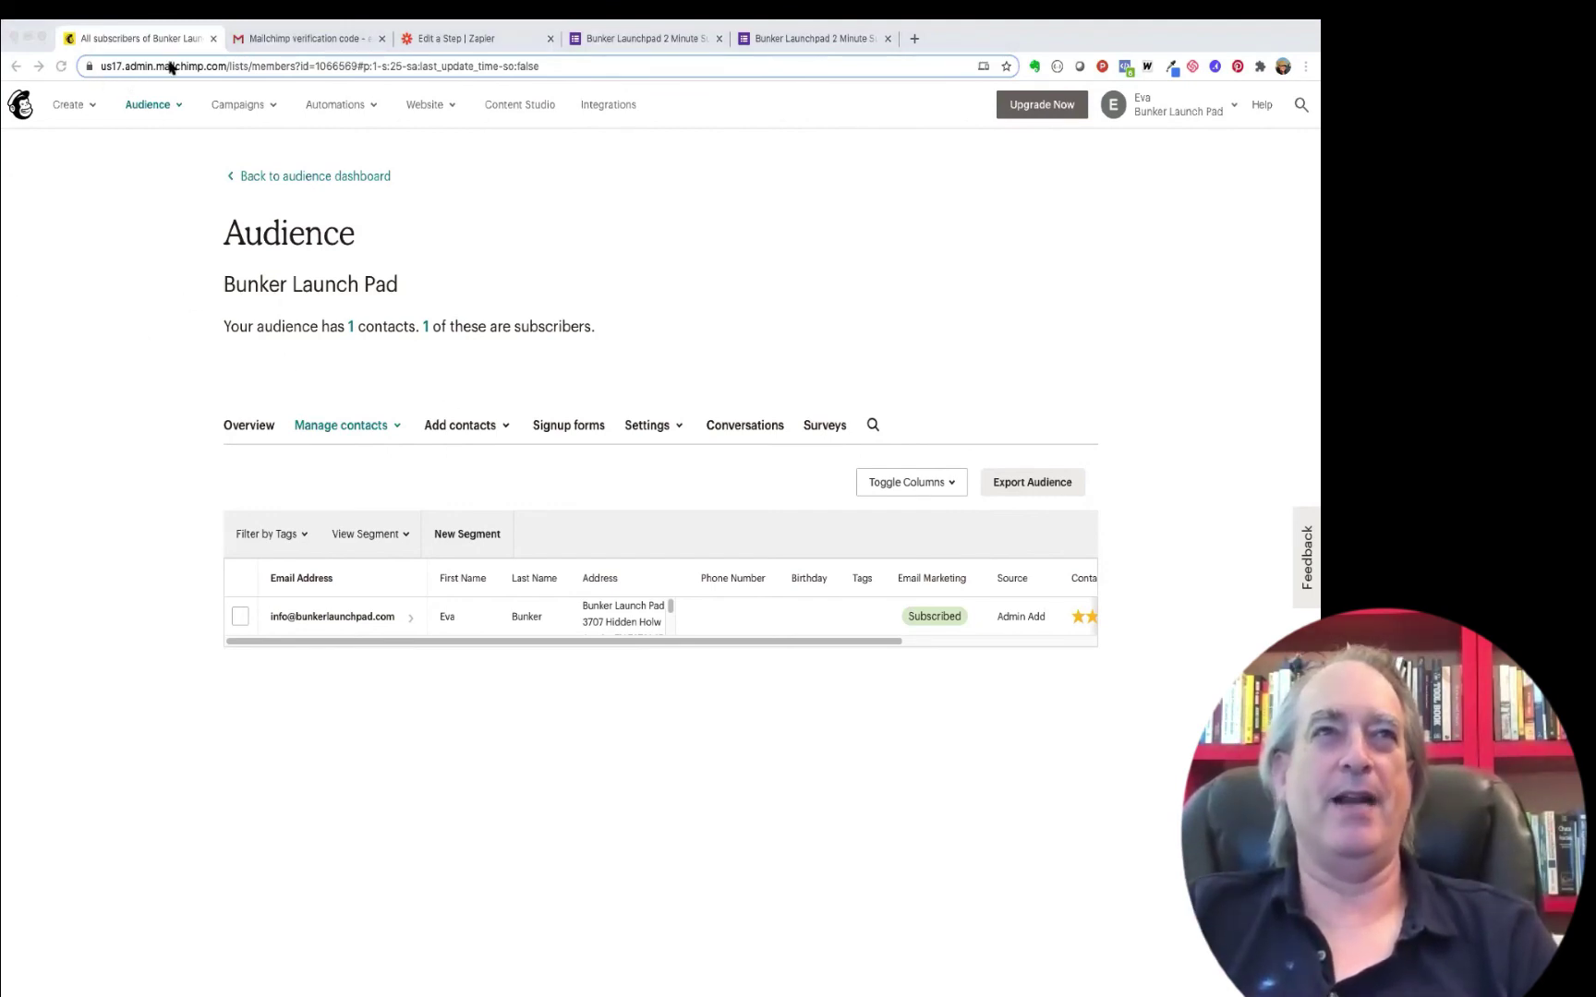
{"action": "left_click", "coordinate": [103, 70]}
{"action": "left_click", "coordinate": [59, 68]}
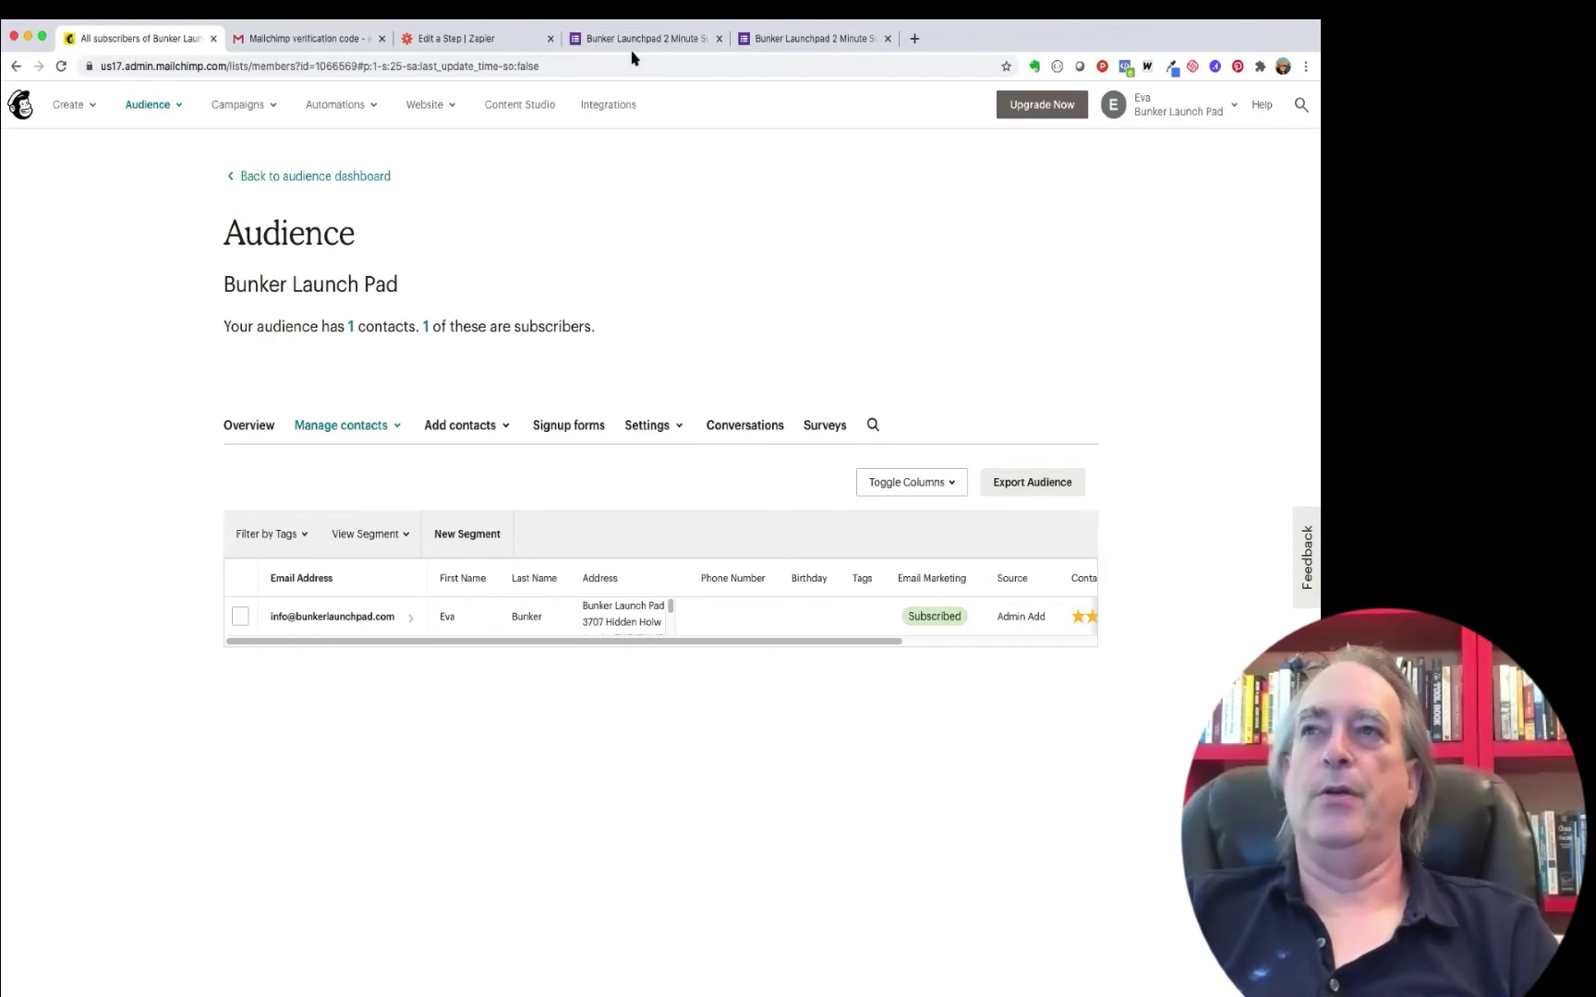
Step: Switch to Zapier, name the Zap "Survey to Mailchimp", and leave the editor for the Zaps list
{"action": "left_click", "coordinate": [456, 41]}
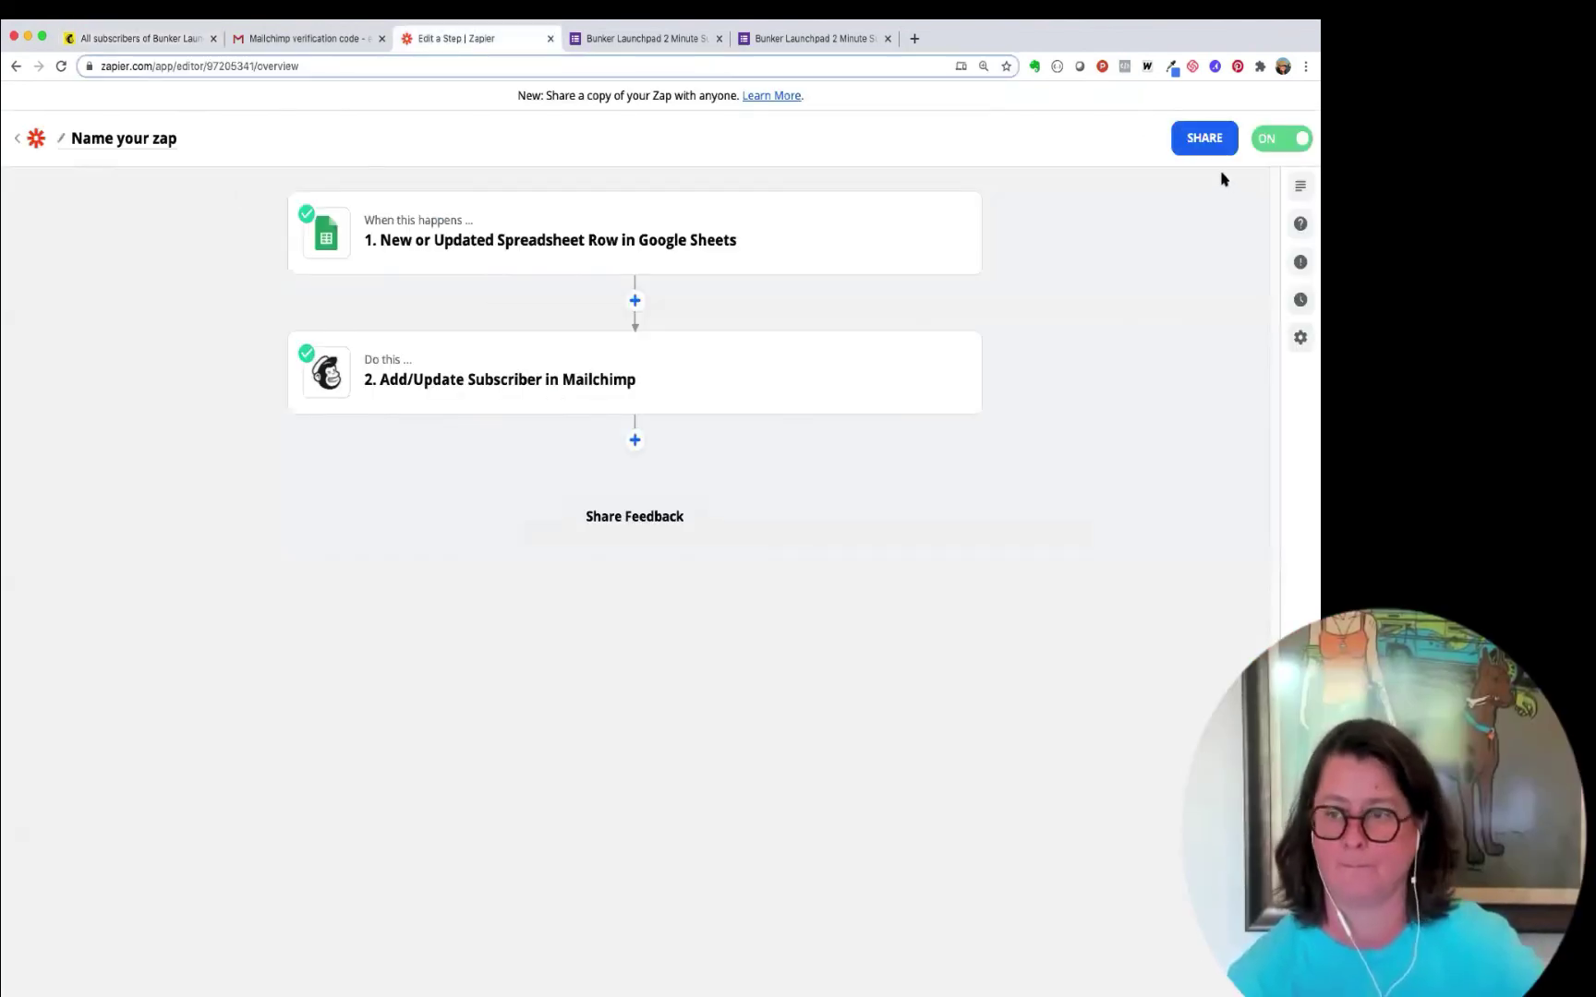
{"action": "left_click", "coordinate": [133, 148]}
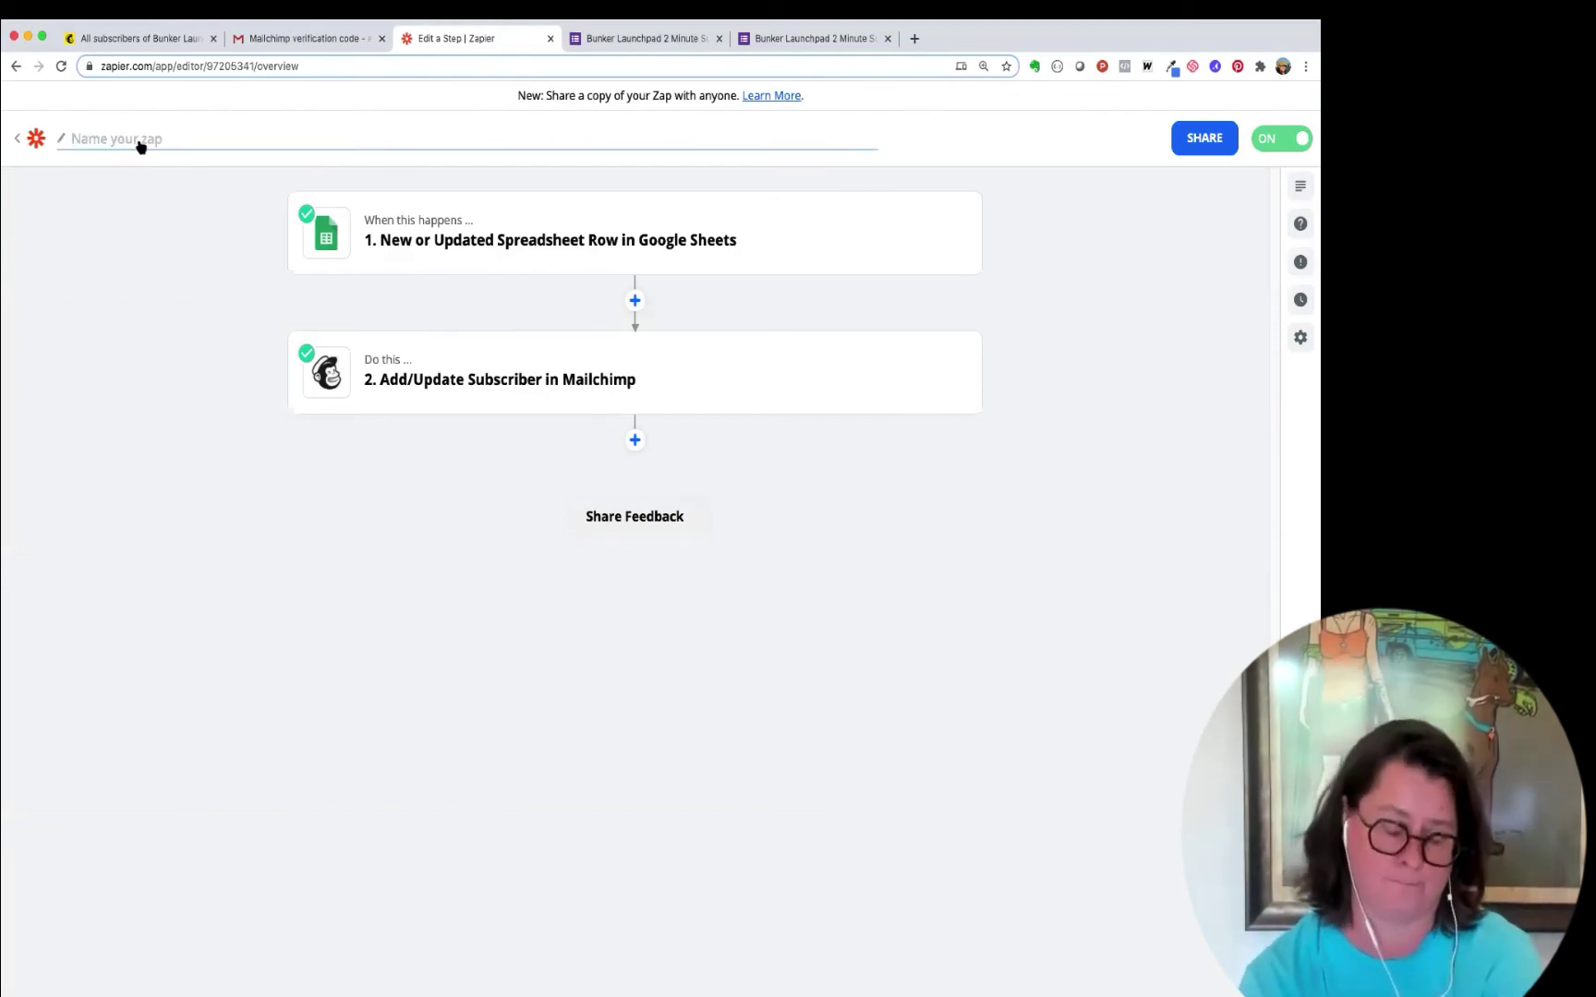
{"action": "type", "text": "Survey"}
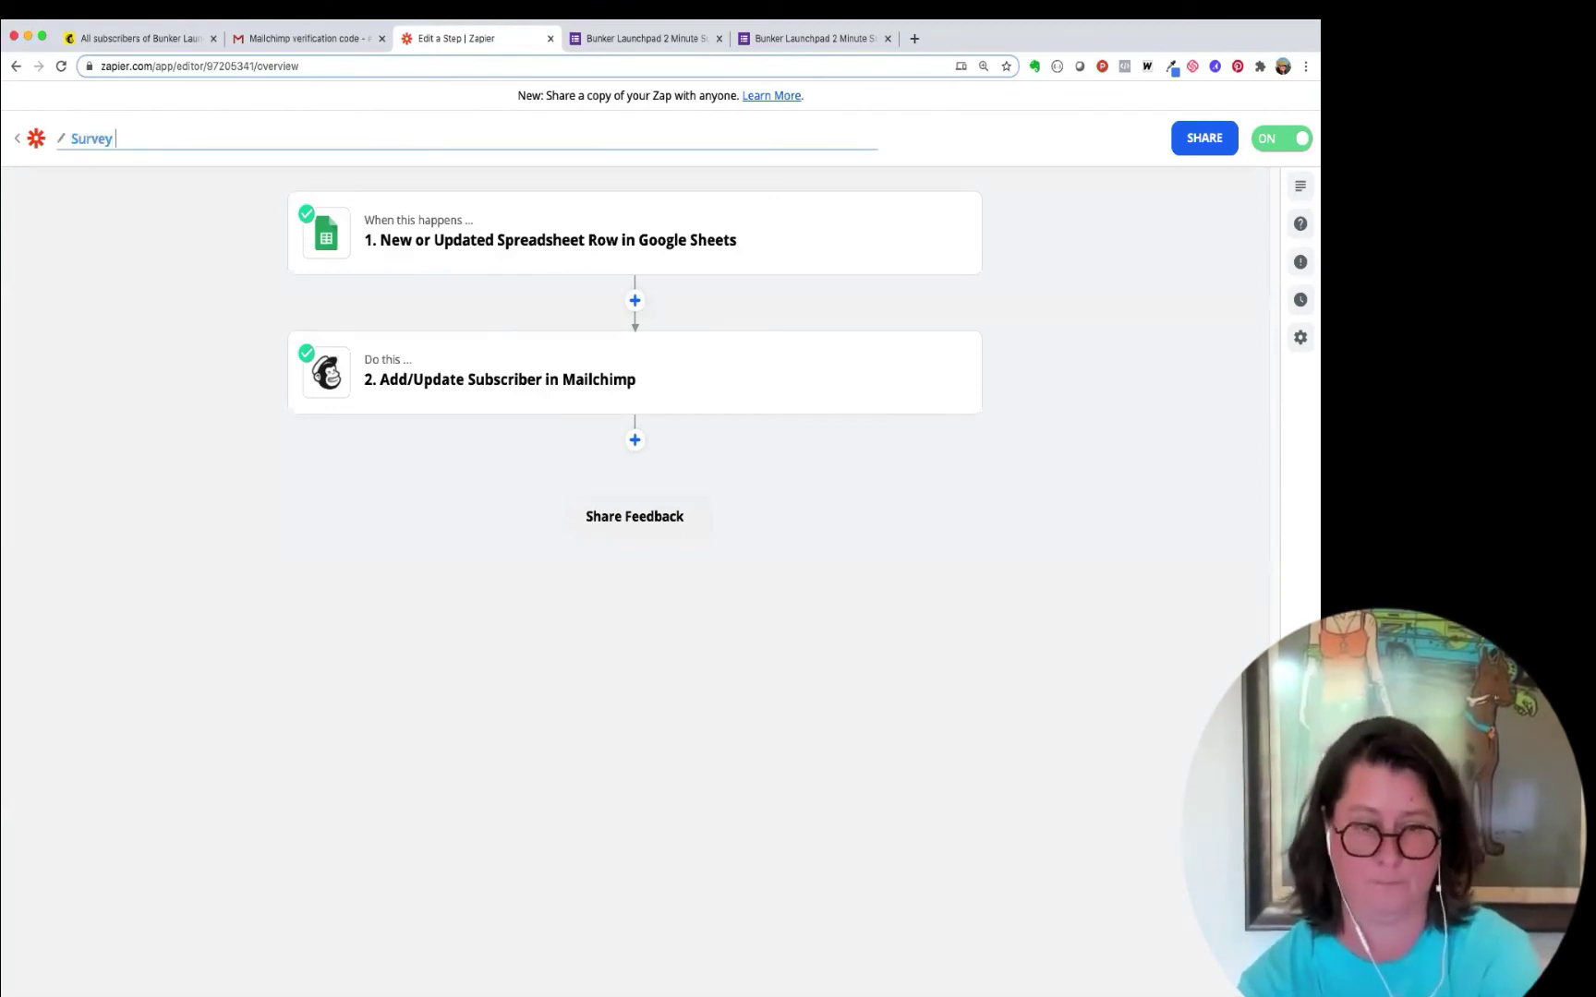
{"action": "type", "text": " to Mailchimp"}
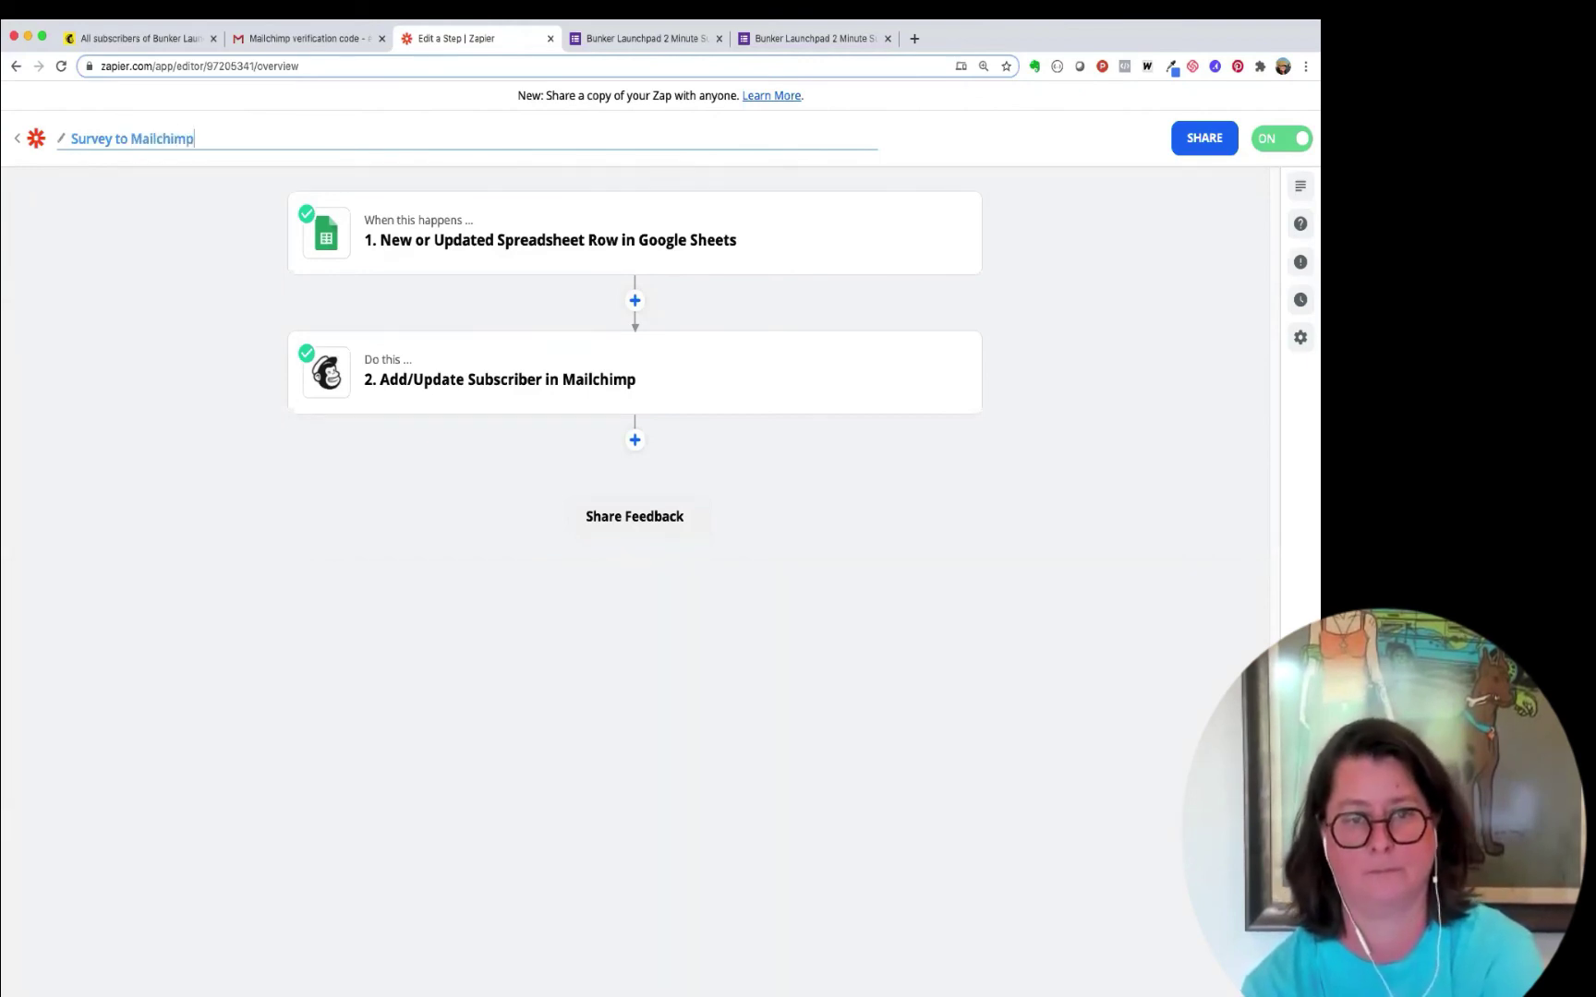
{"action": "key", "text": "Return"}
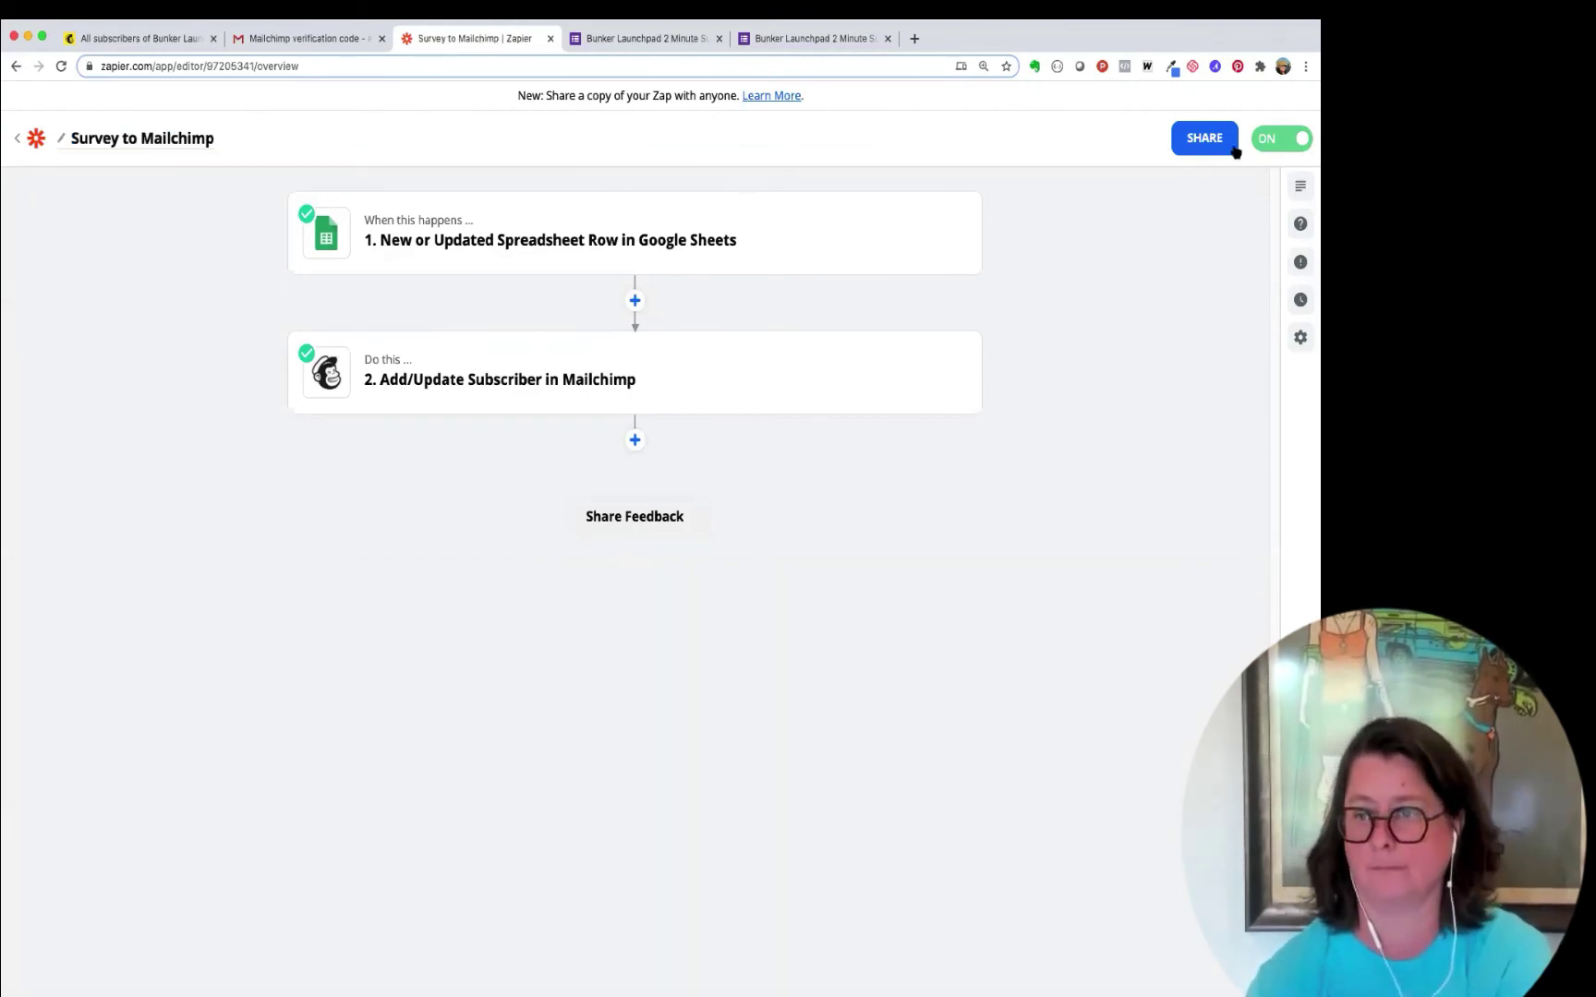
{"action": "left_click", "coordinate": [16, 139]}
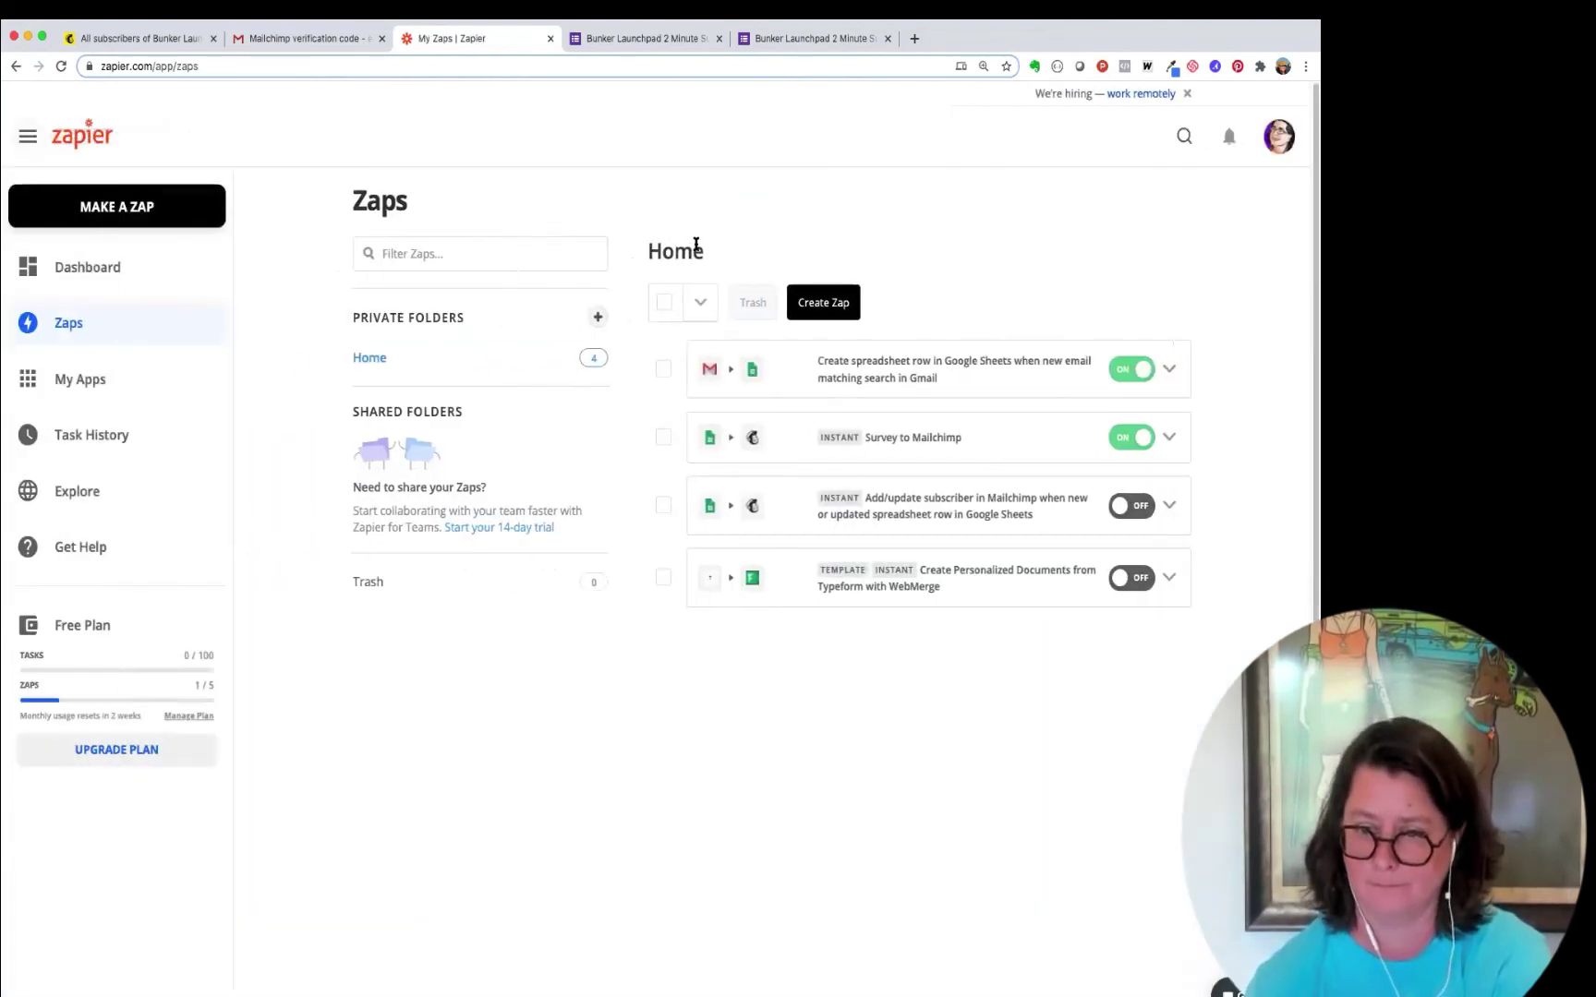
Step: Open the "Survey to Mailchimp" Zap, inspect its Add/Update Subscriber step, and return to the Zaps list
{"action": "left_click", "coordinate": [90, 379]}
{"action": "left_click", "coordinate": [70, 325]}
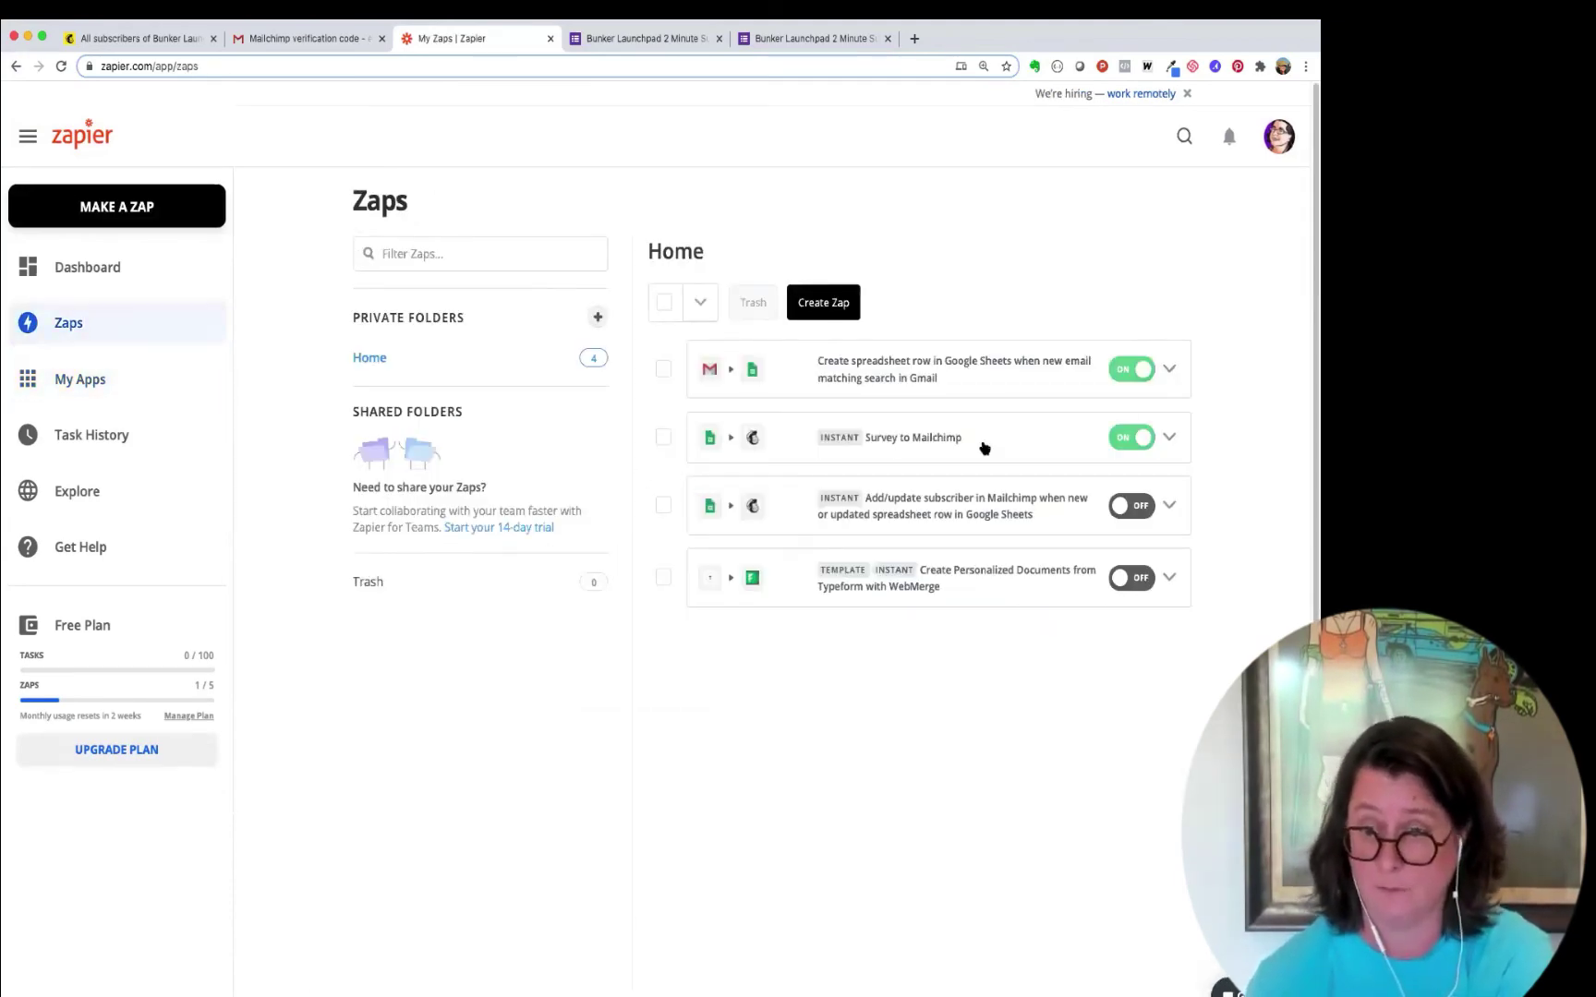
{"action": "left_click", "coordinate": [839, 440]}
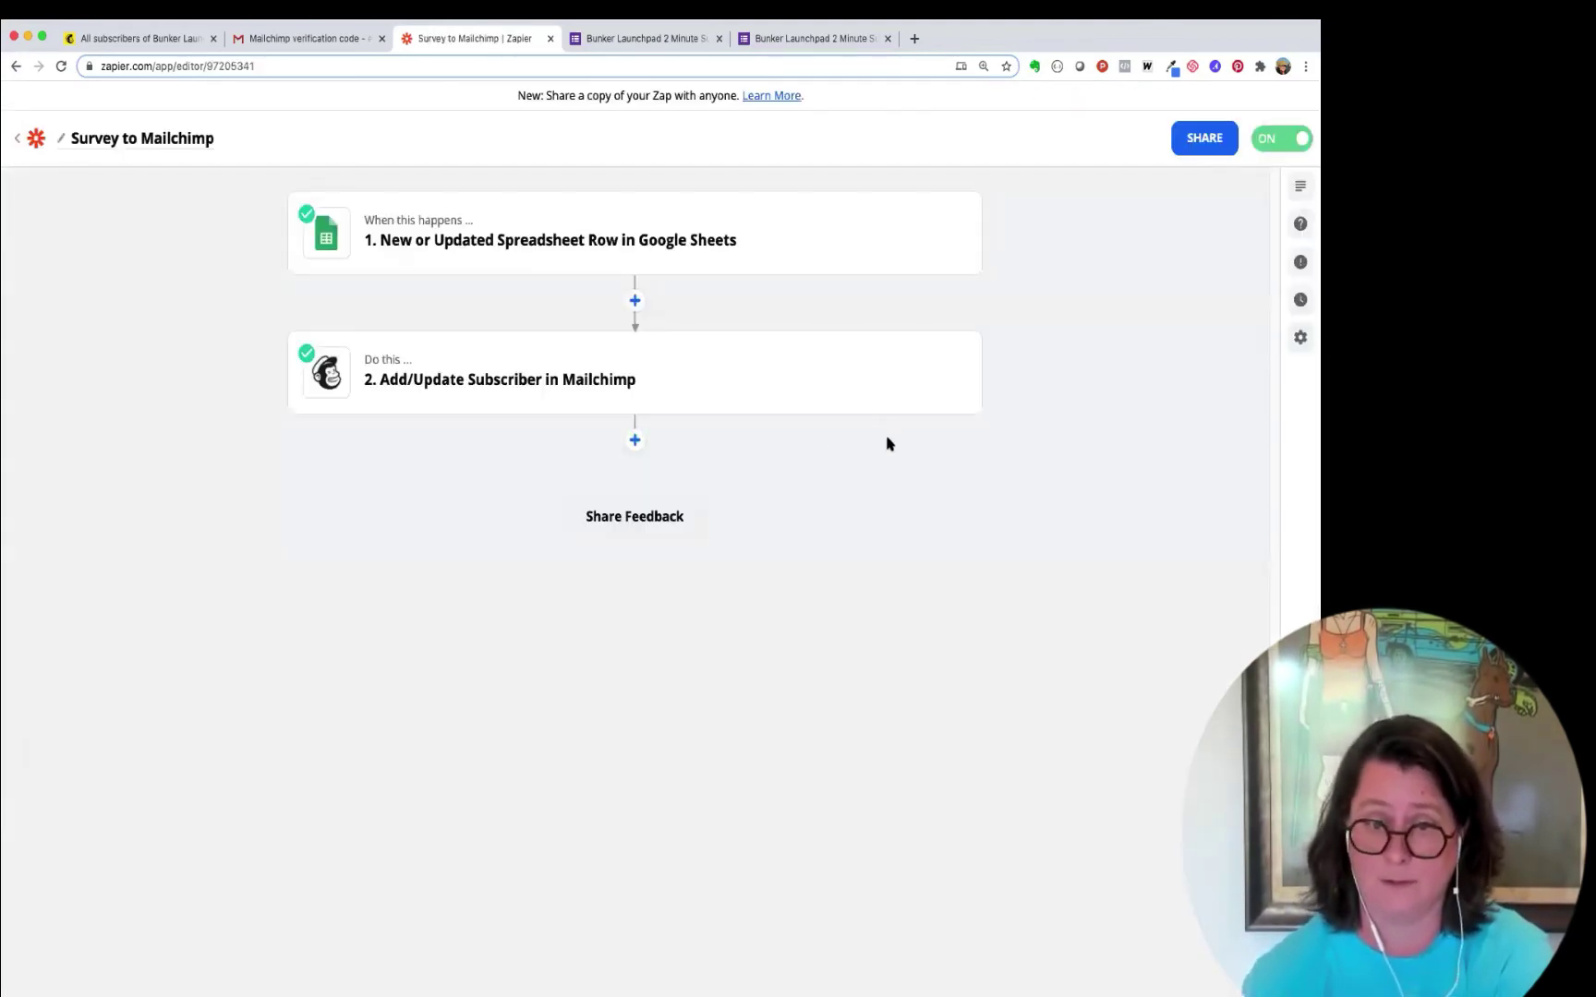
{"action": "left_click", "coordinate": [586, 369]}
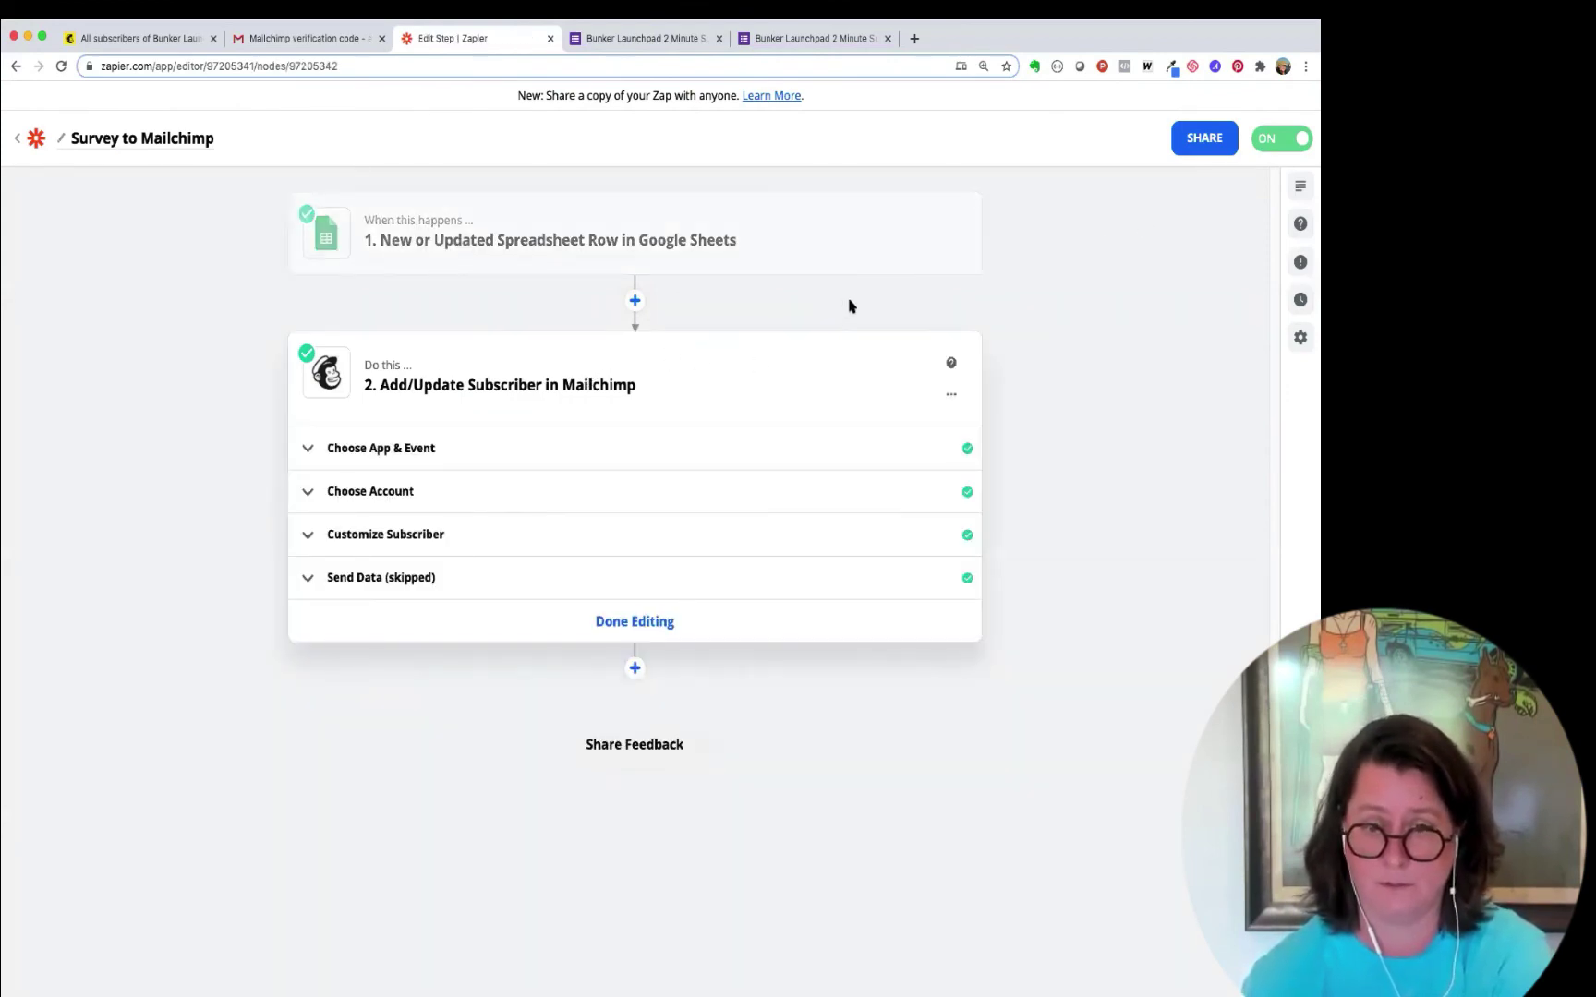
{"action": "left_click", "coordinate": [16, 143]}
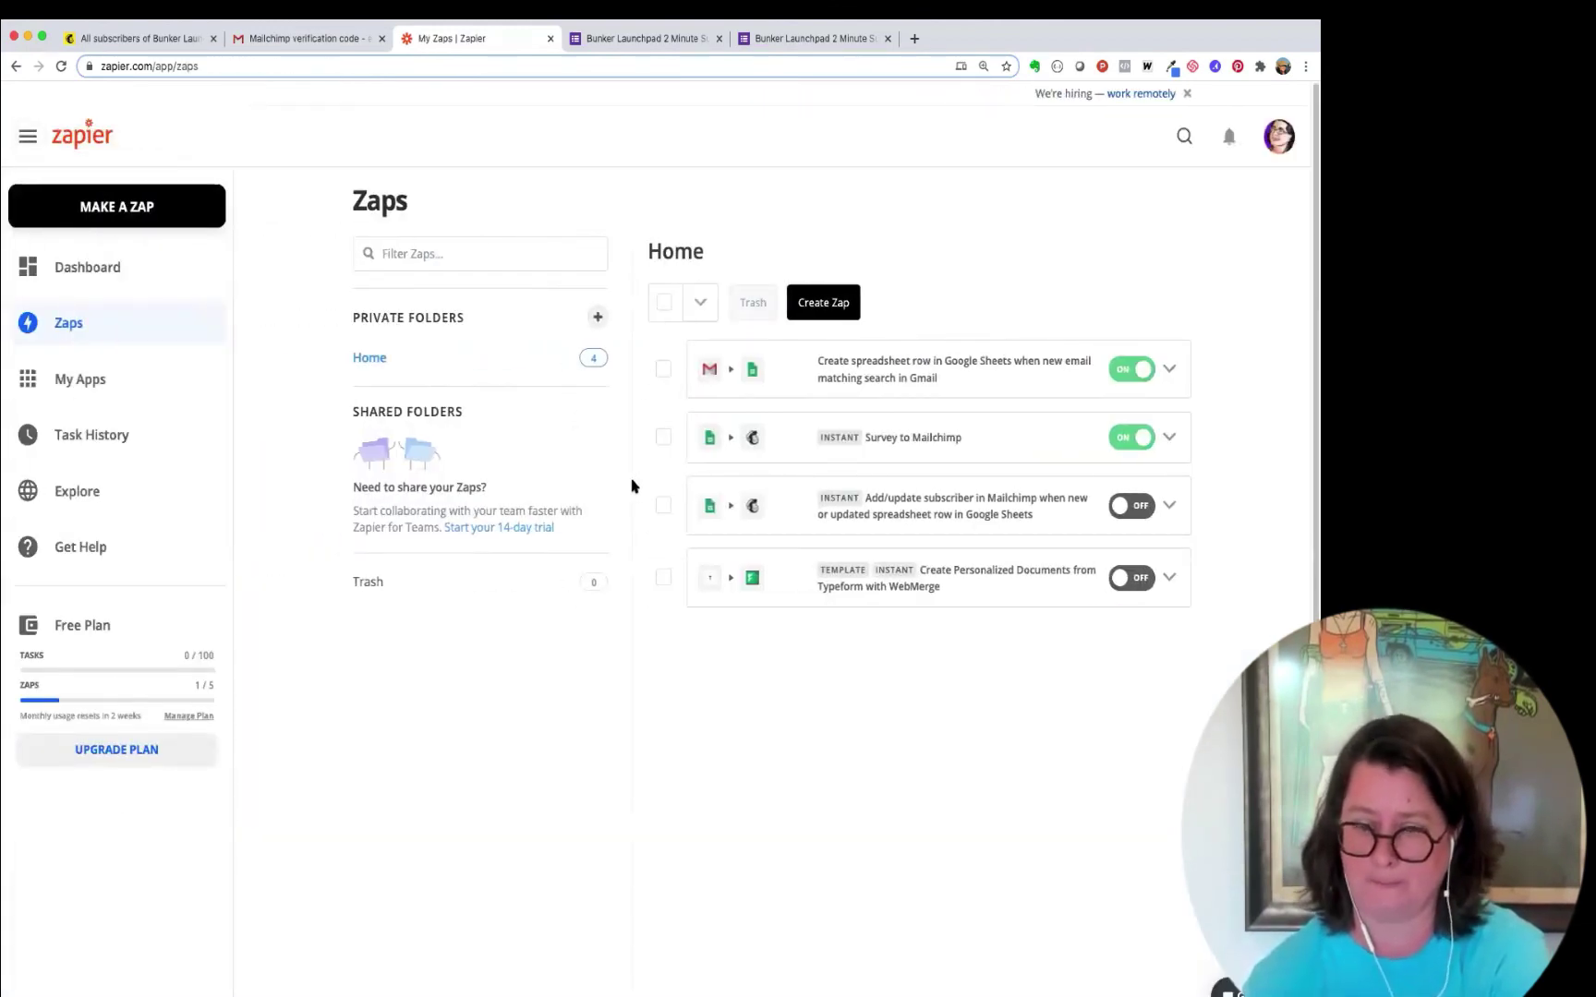
Step: Open the task log in Zapier's task history and refresh it to look for Zap runs
{"action": "left_click", "coordinate": [83, 437]}
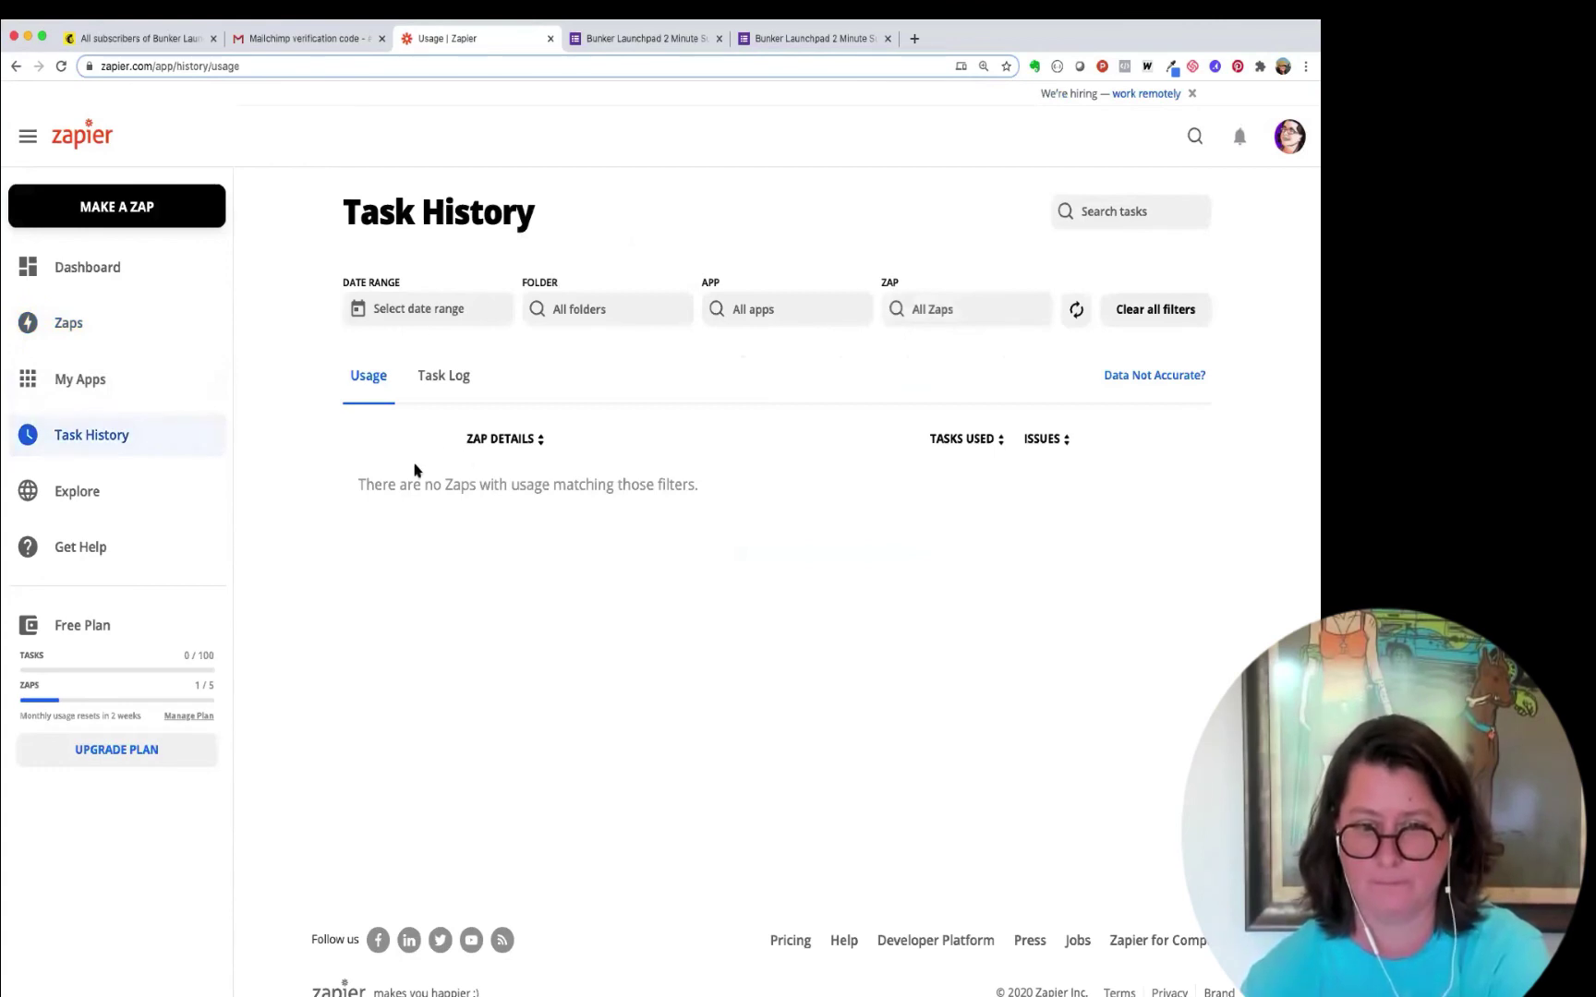
{"action": "left_click", "coordinate": [448, 382]}
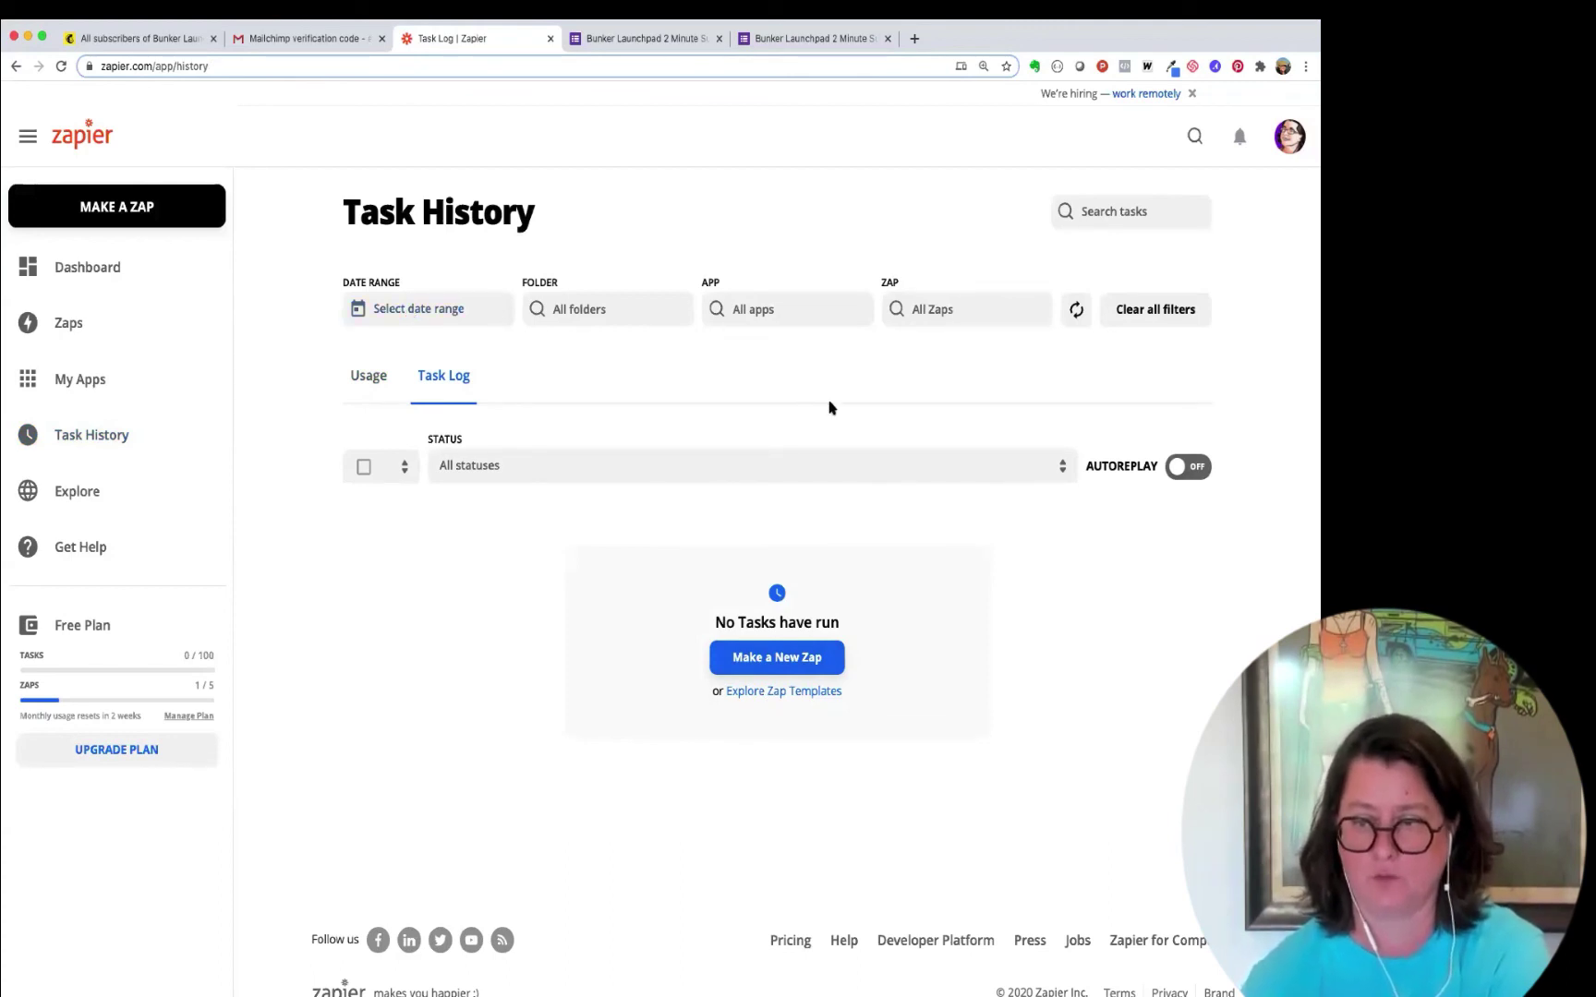
{"action": "left_click", "coordinate": [1076, 310]}
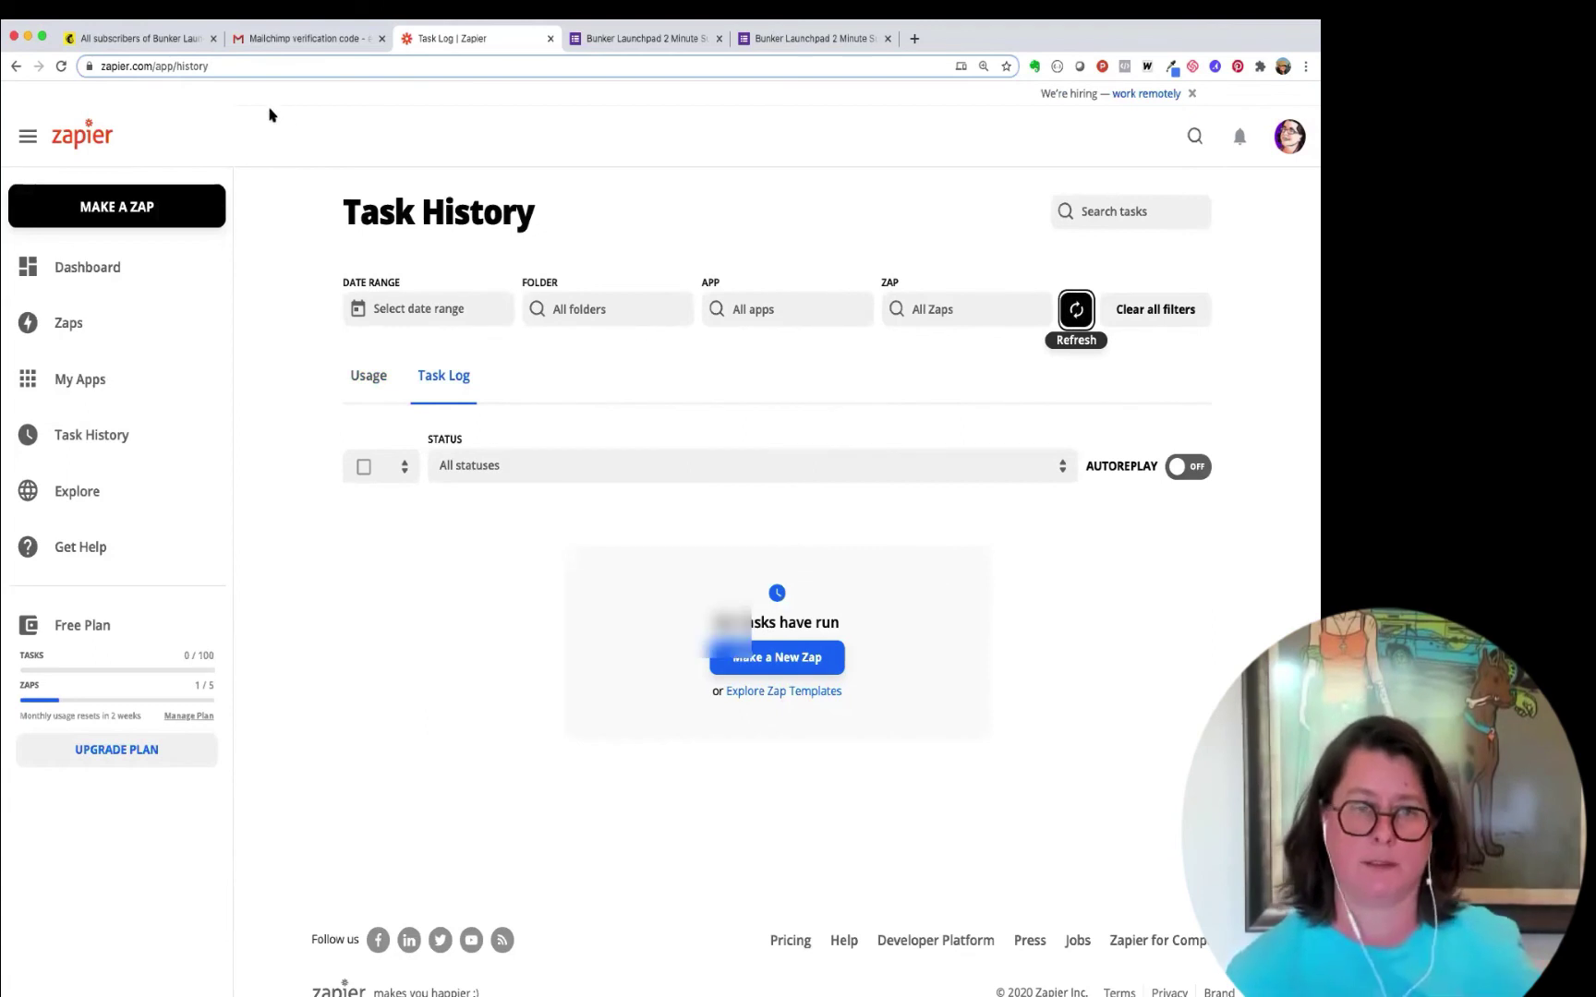
Step: Reload the audience contacts in Mailchimp and go back to Zapier to view its dashboard
{"action": "left_click", "coordinate": [127, 40]}
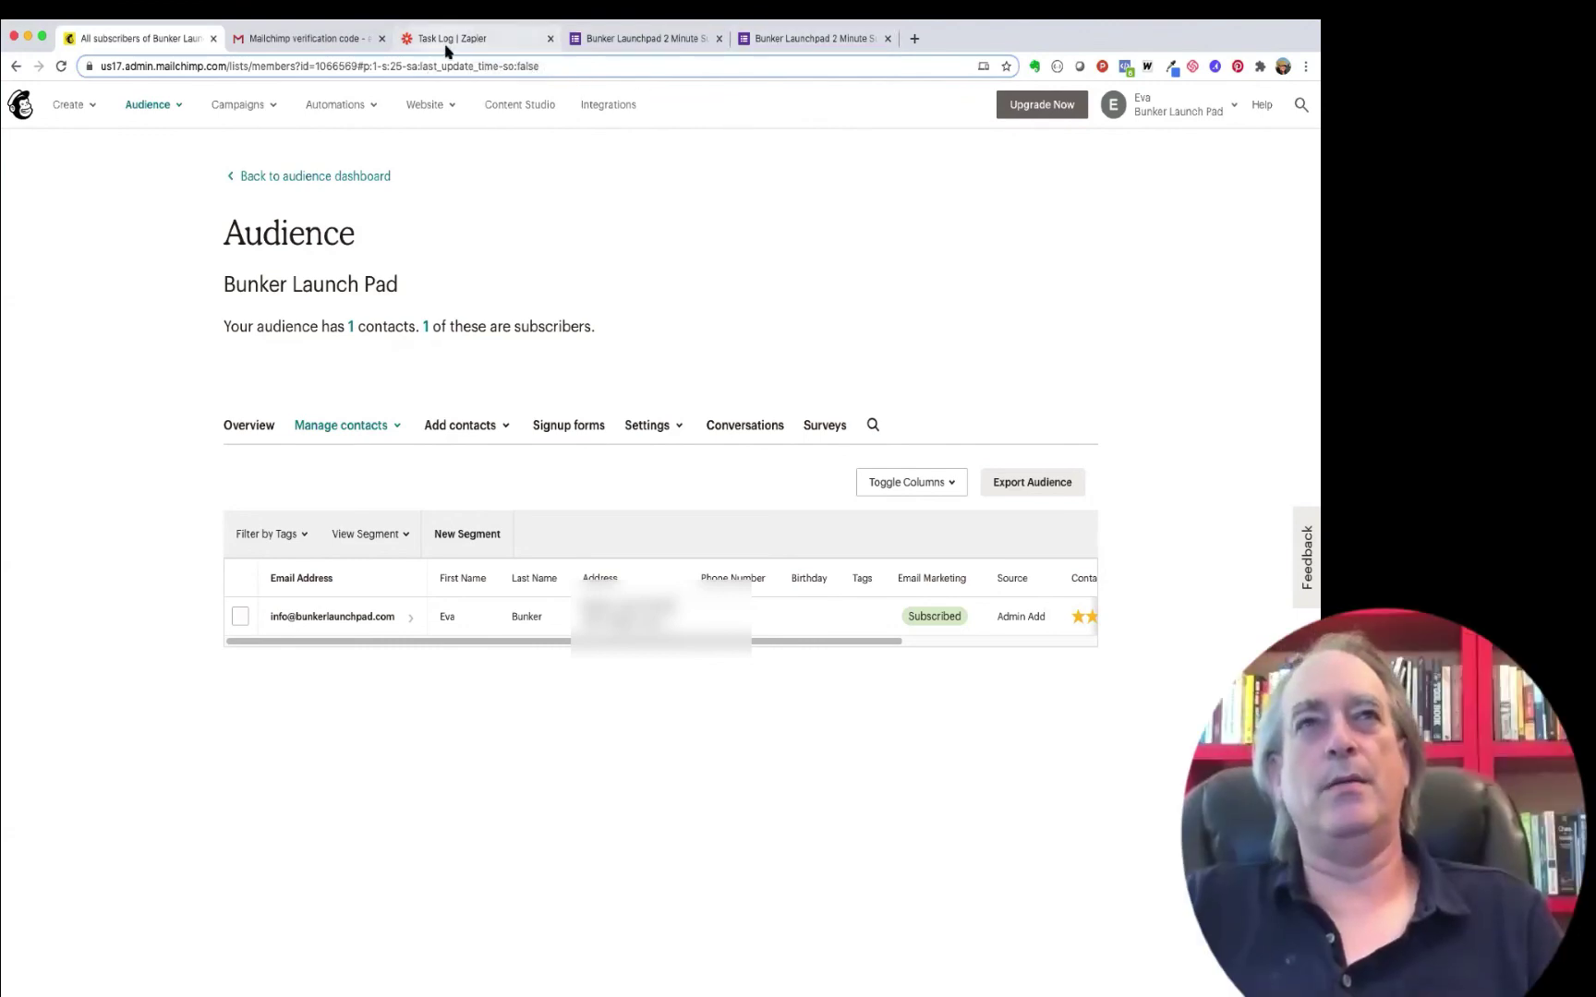
{"action": "left_click", "coordinate": [59, 67]}
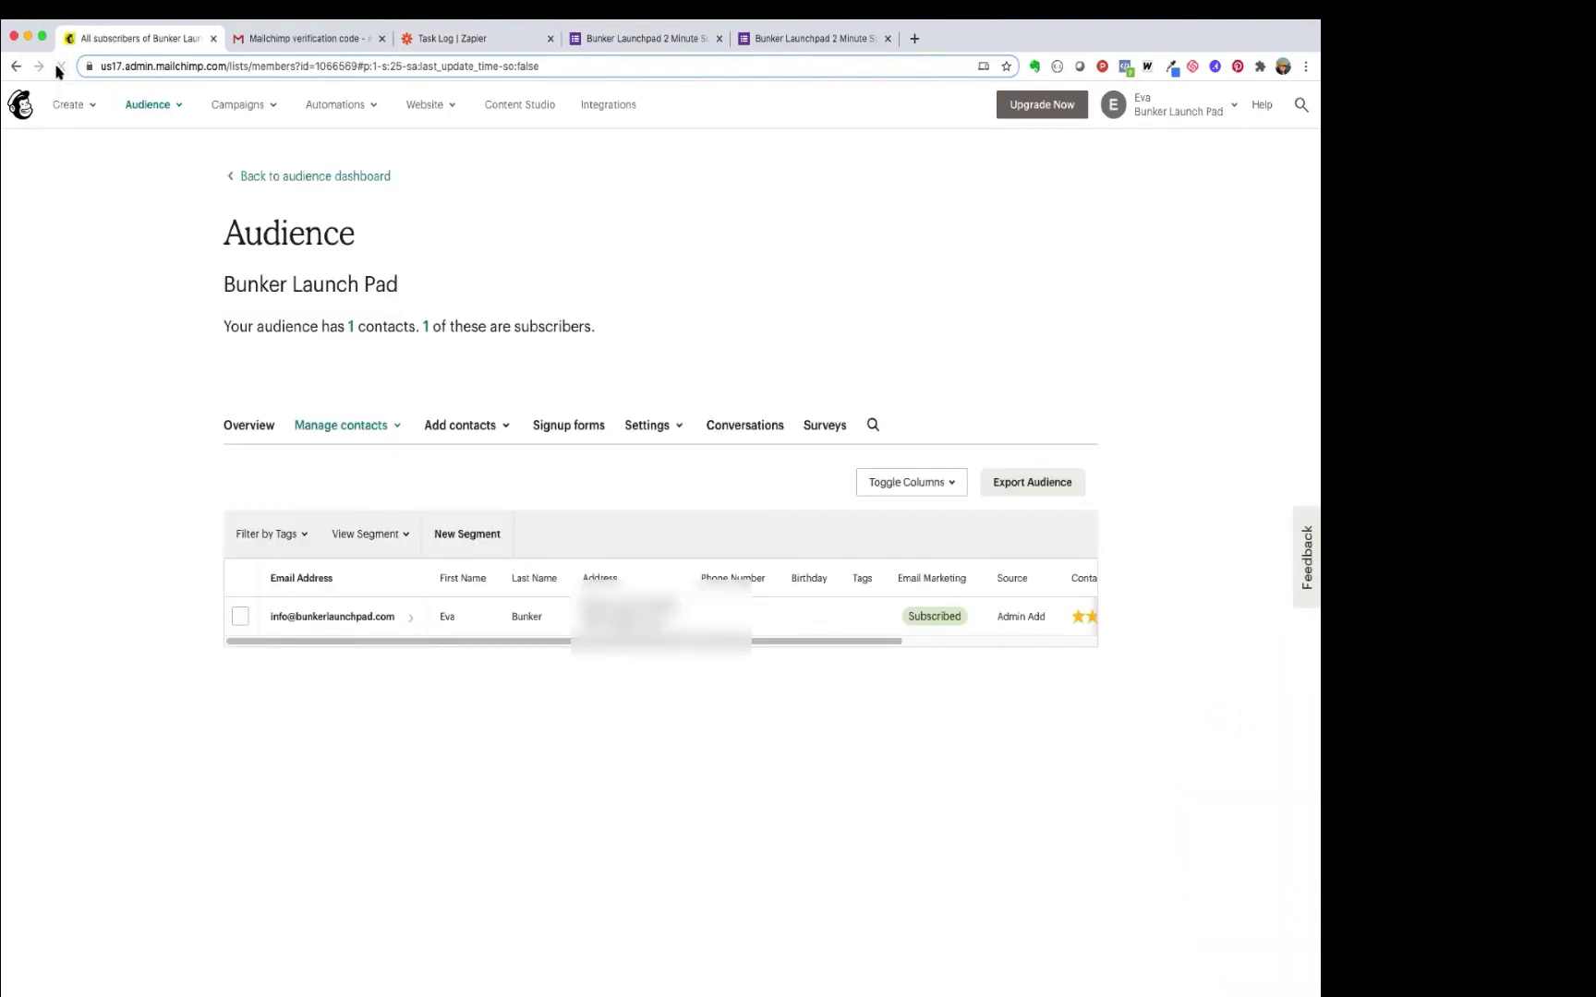
{"action": "left_click", "coordinate": [453, 40]}
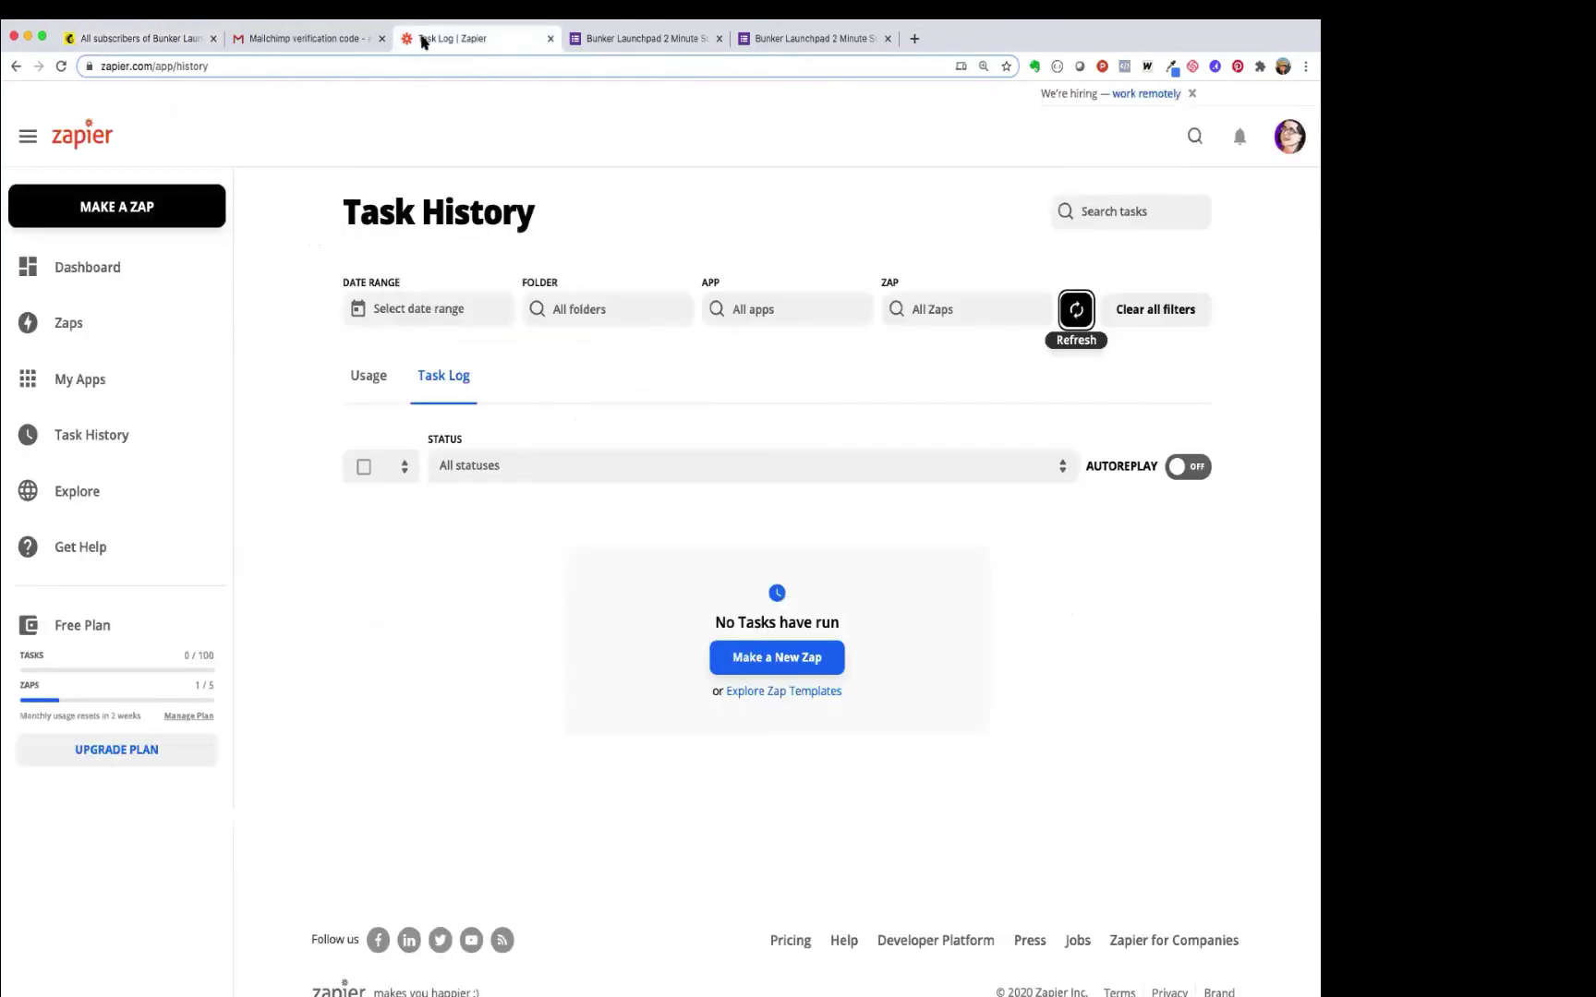
{"action": "left_click", "coordinate": [109, 268]}
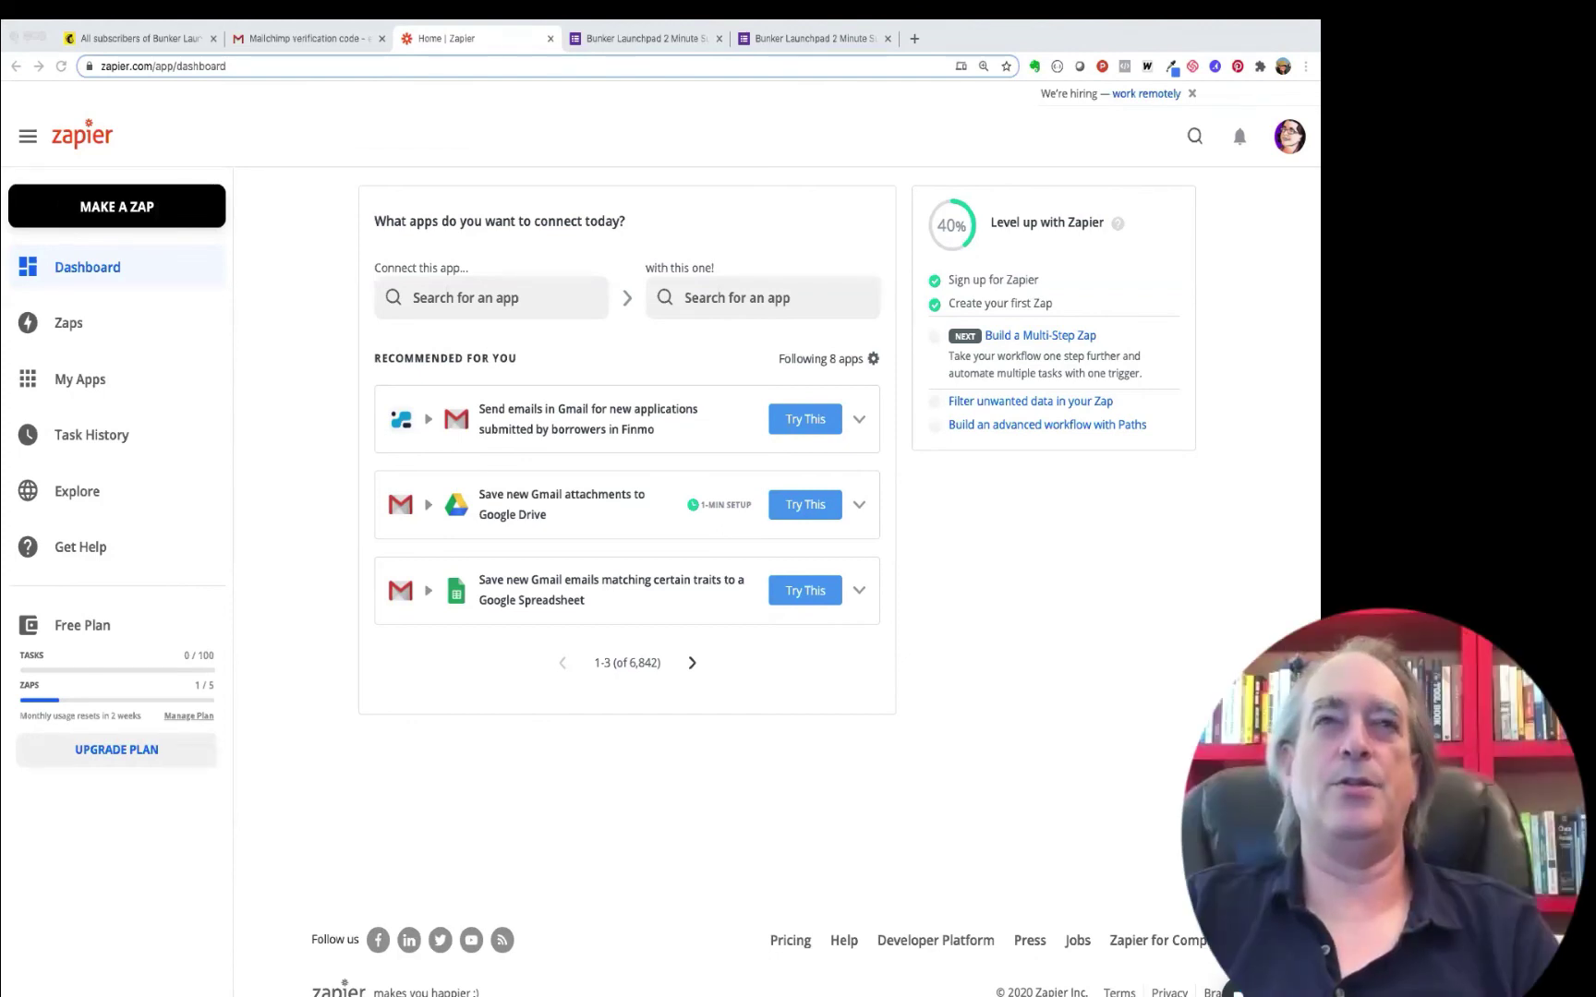
Step: Reload the Mailchimp contact list again and open the "Bunker Launch Pad: Please Confirm Subscription" message in Gmail
{"action": "left_click", "coordinate": [337, 124]}
{"action": "left_click", "coordinate": [121, 40]}
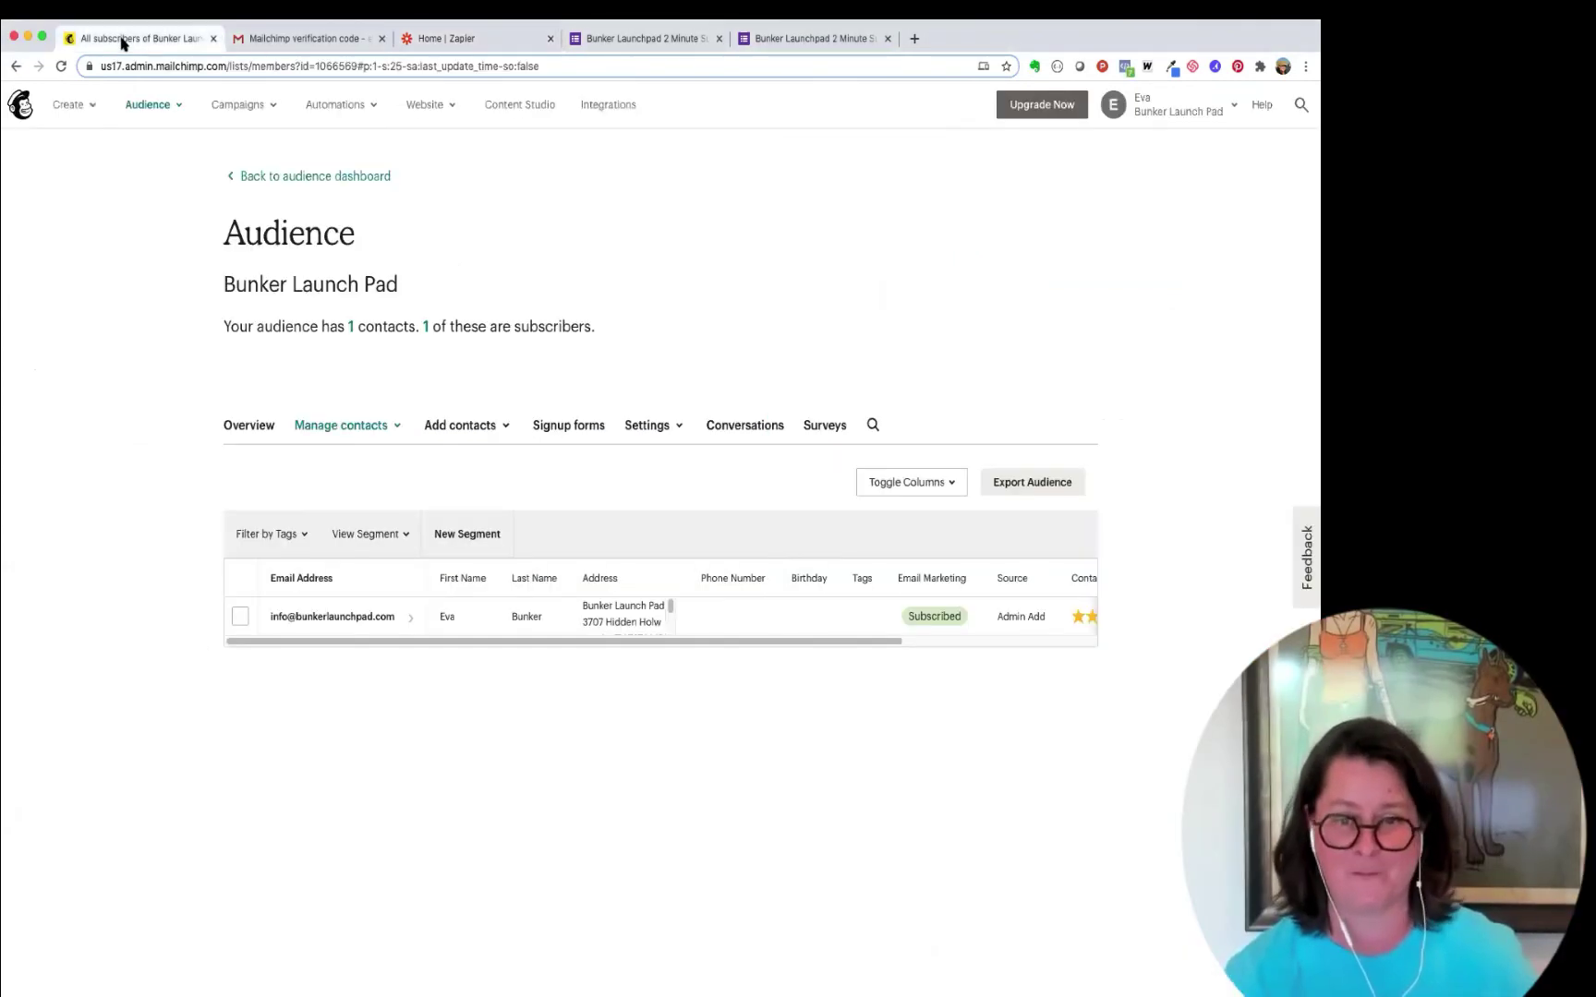
{"action": "left_click", "coordinate": [61, 66]}
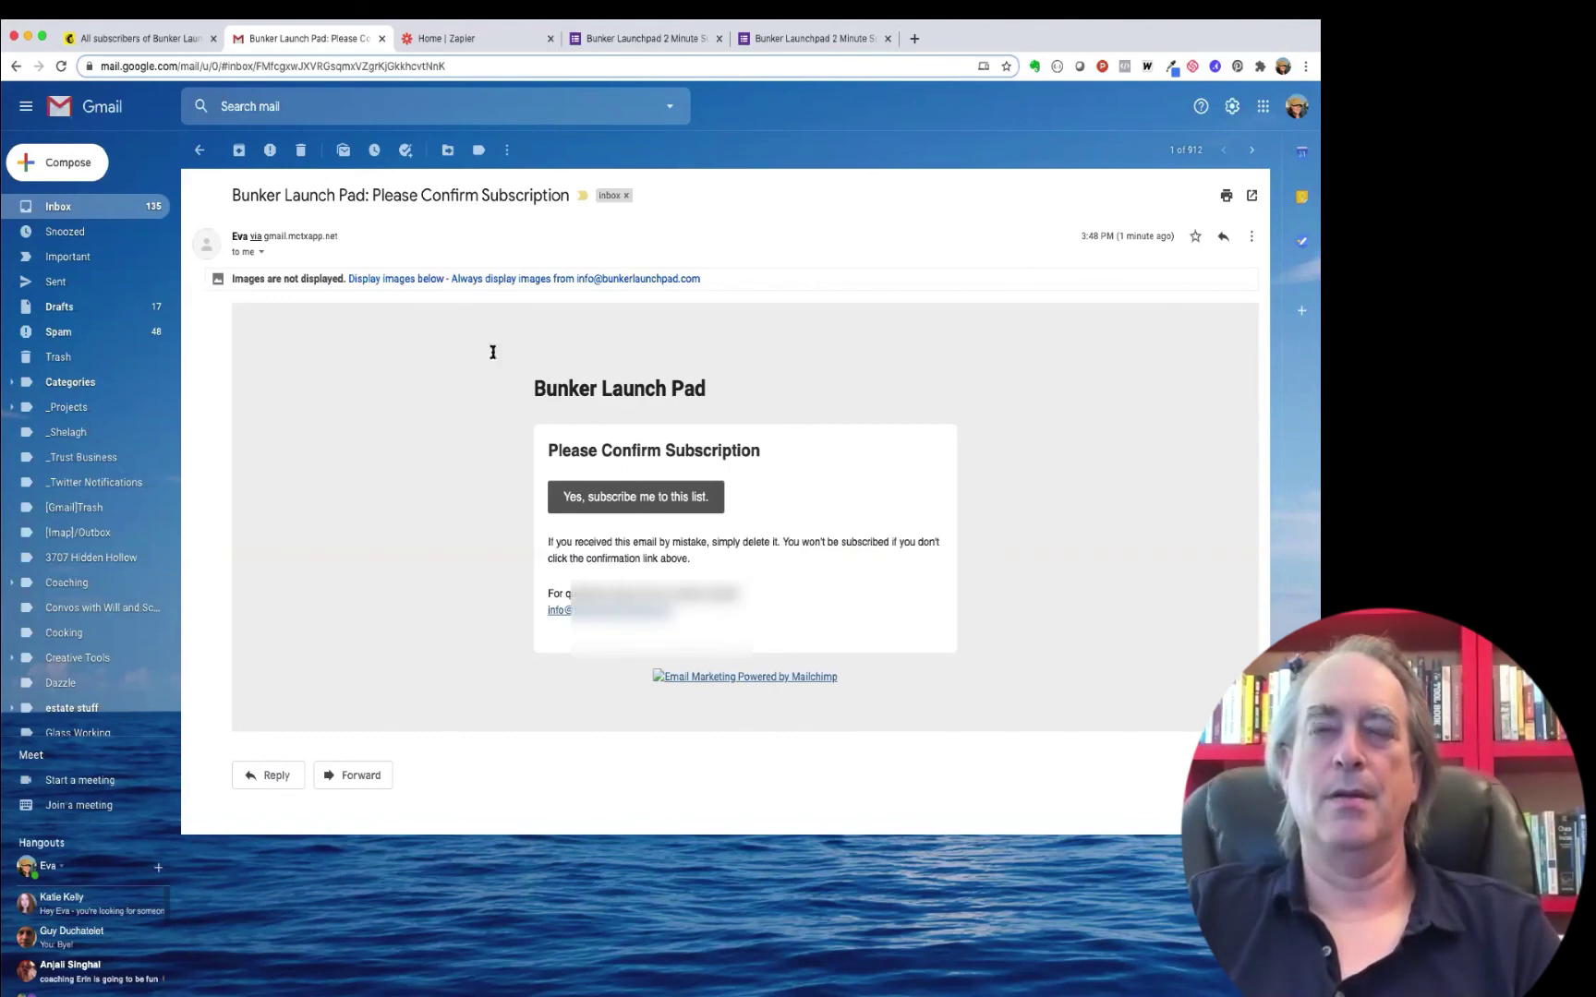
Step: Go back to Mailchimp, reload the contacts, and view the Bunker Launch Pad audience overview
{"action": "left_click", "coordinate": [148, 40]}
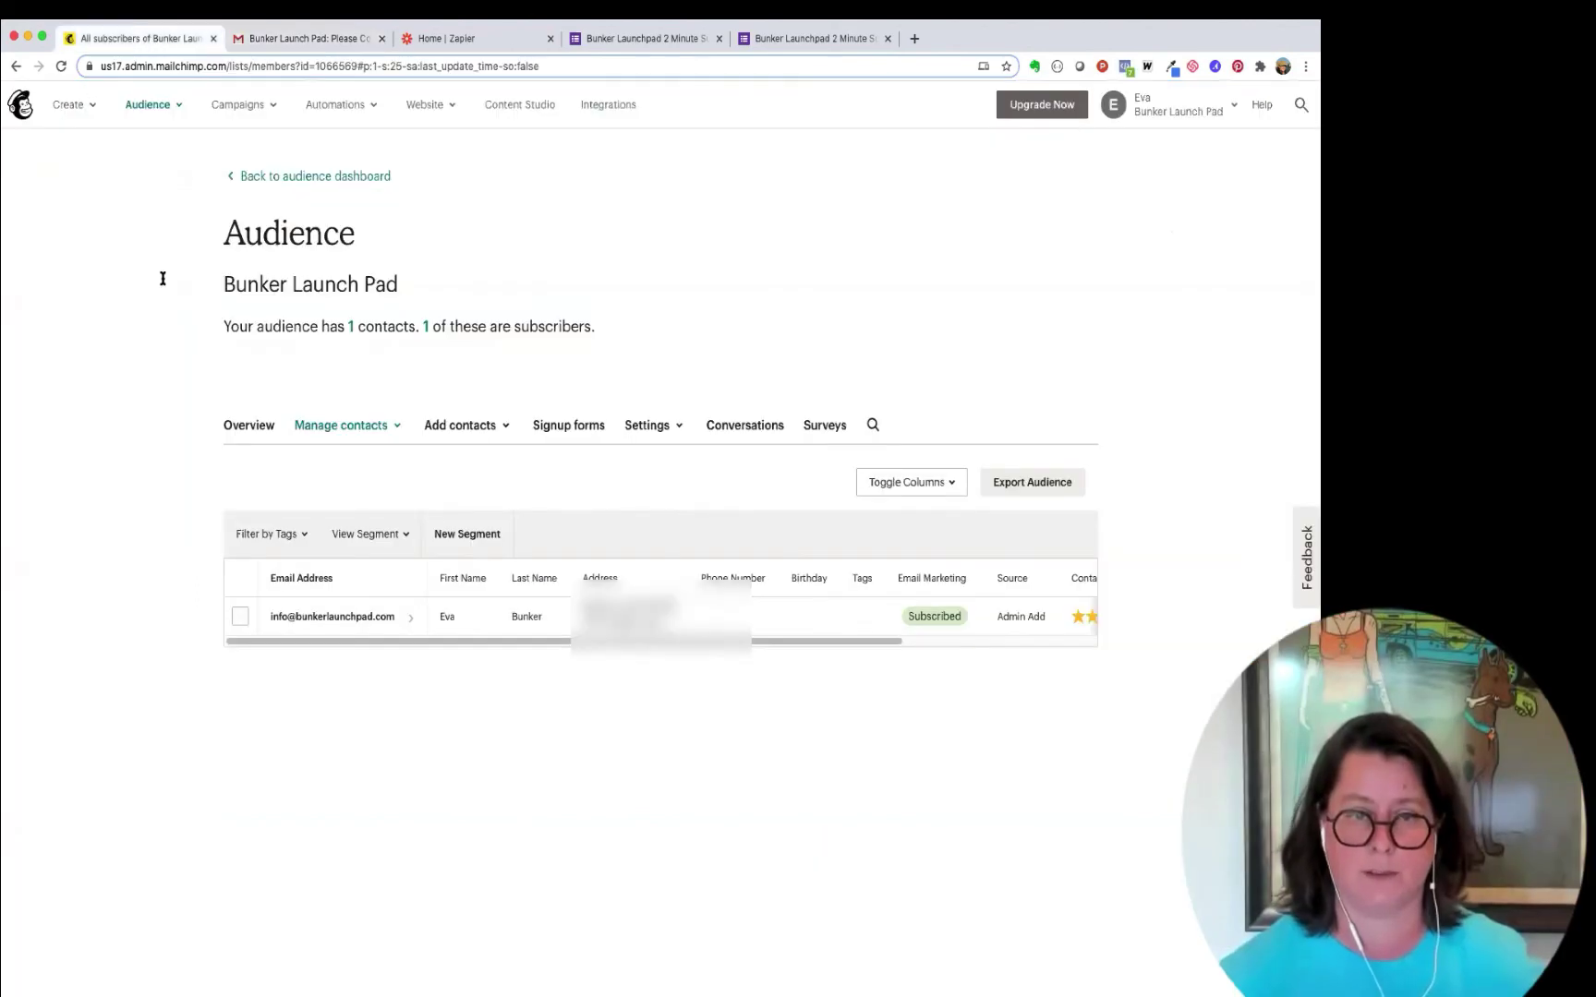
{"action": "left_click", "coordinate": [61, 66]}
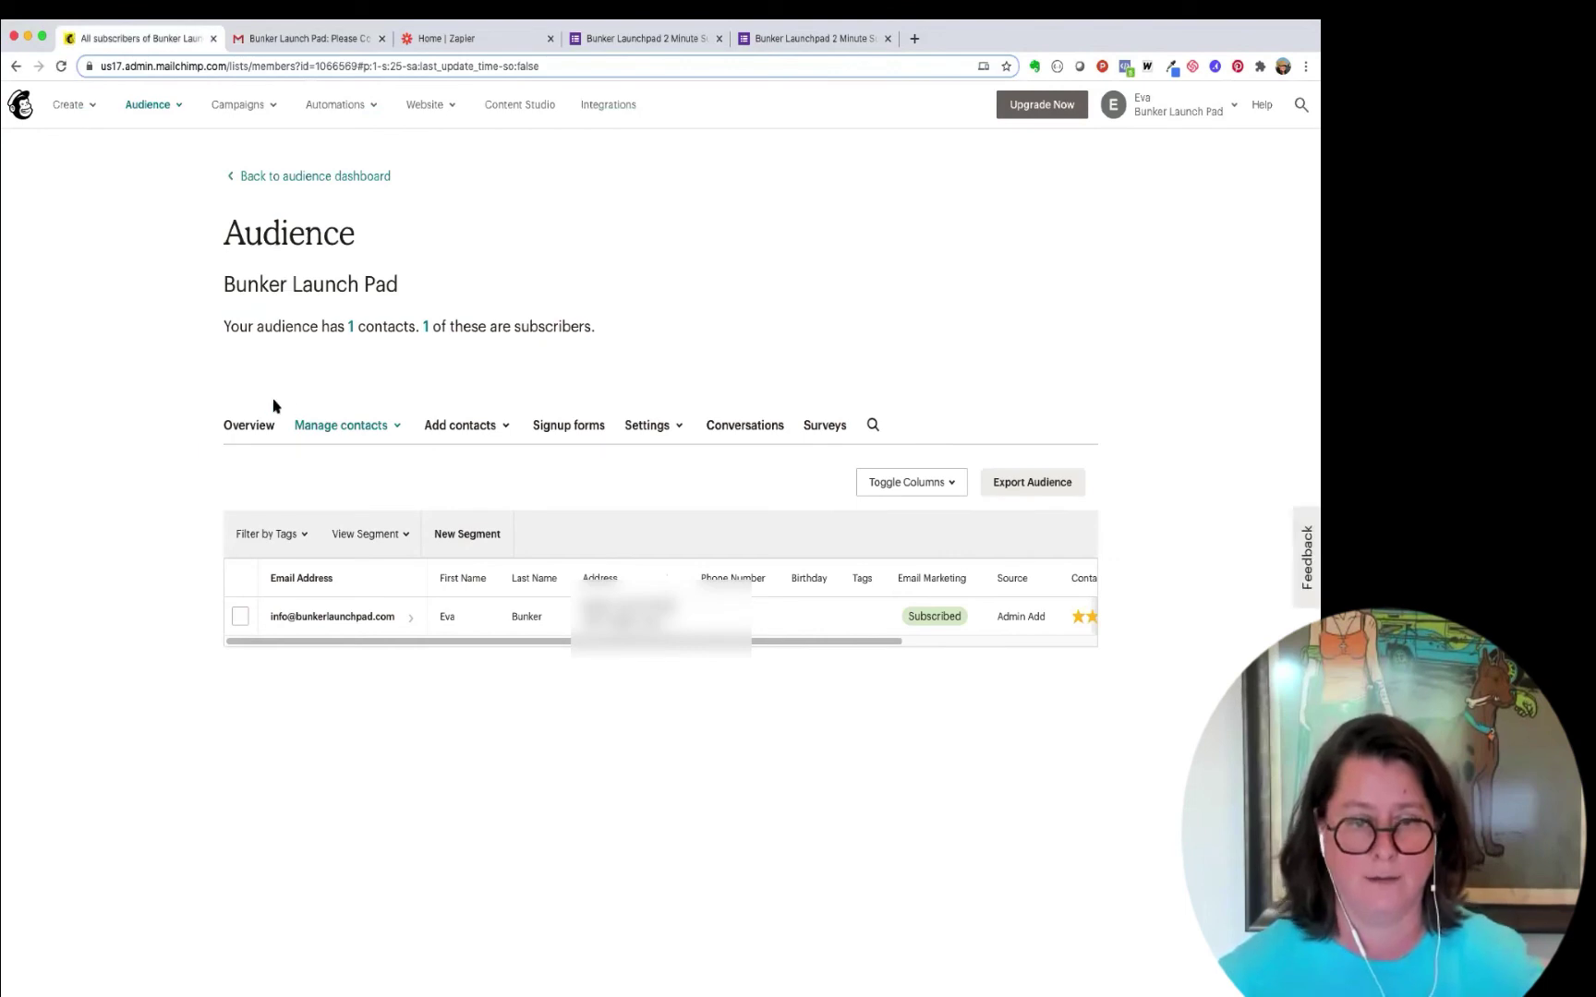
{"action": "left_click", "coordinate": [249, 426]}
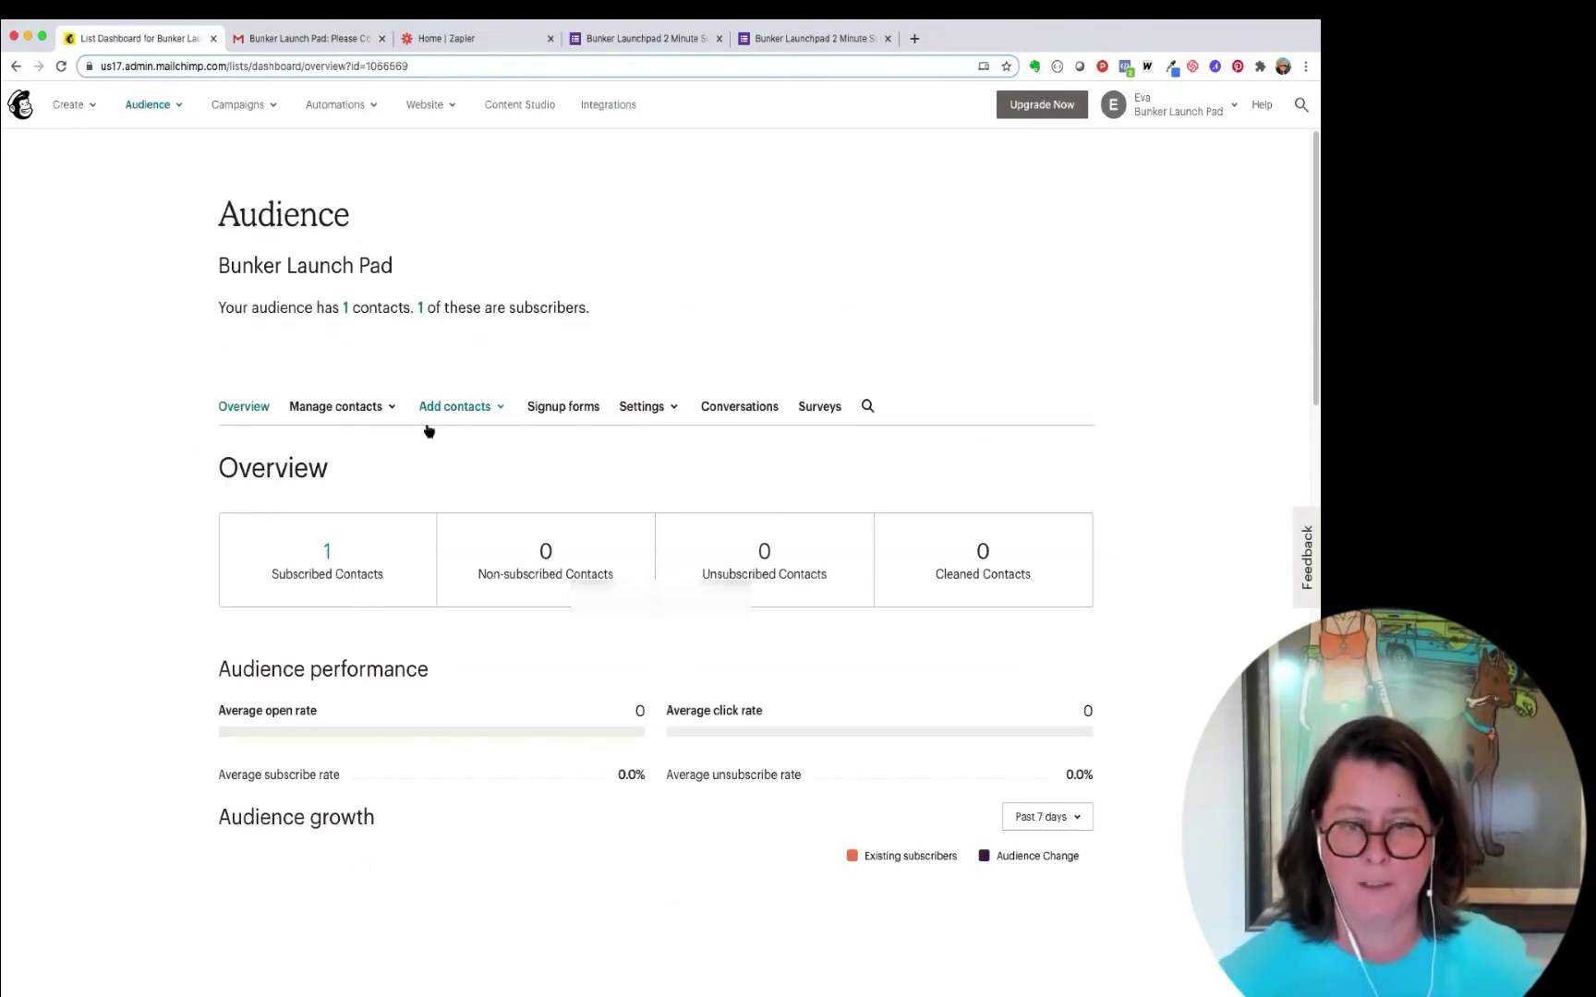
{"action": "left_click", "coordinate": [242, 408]}
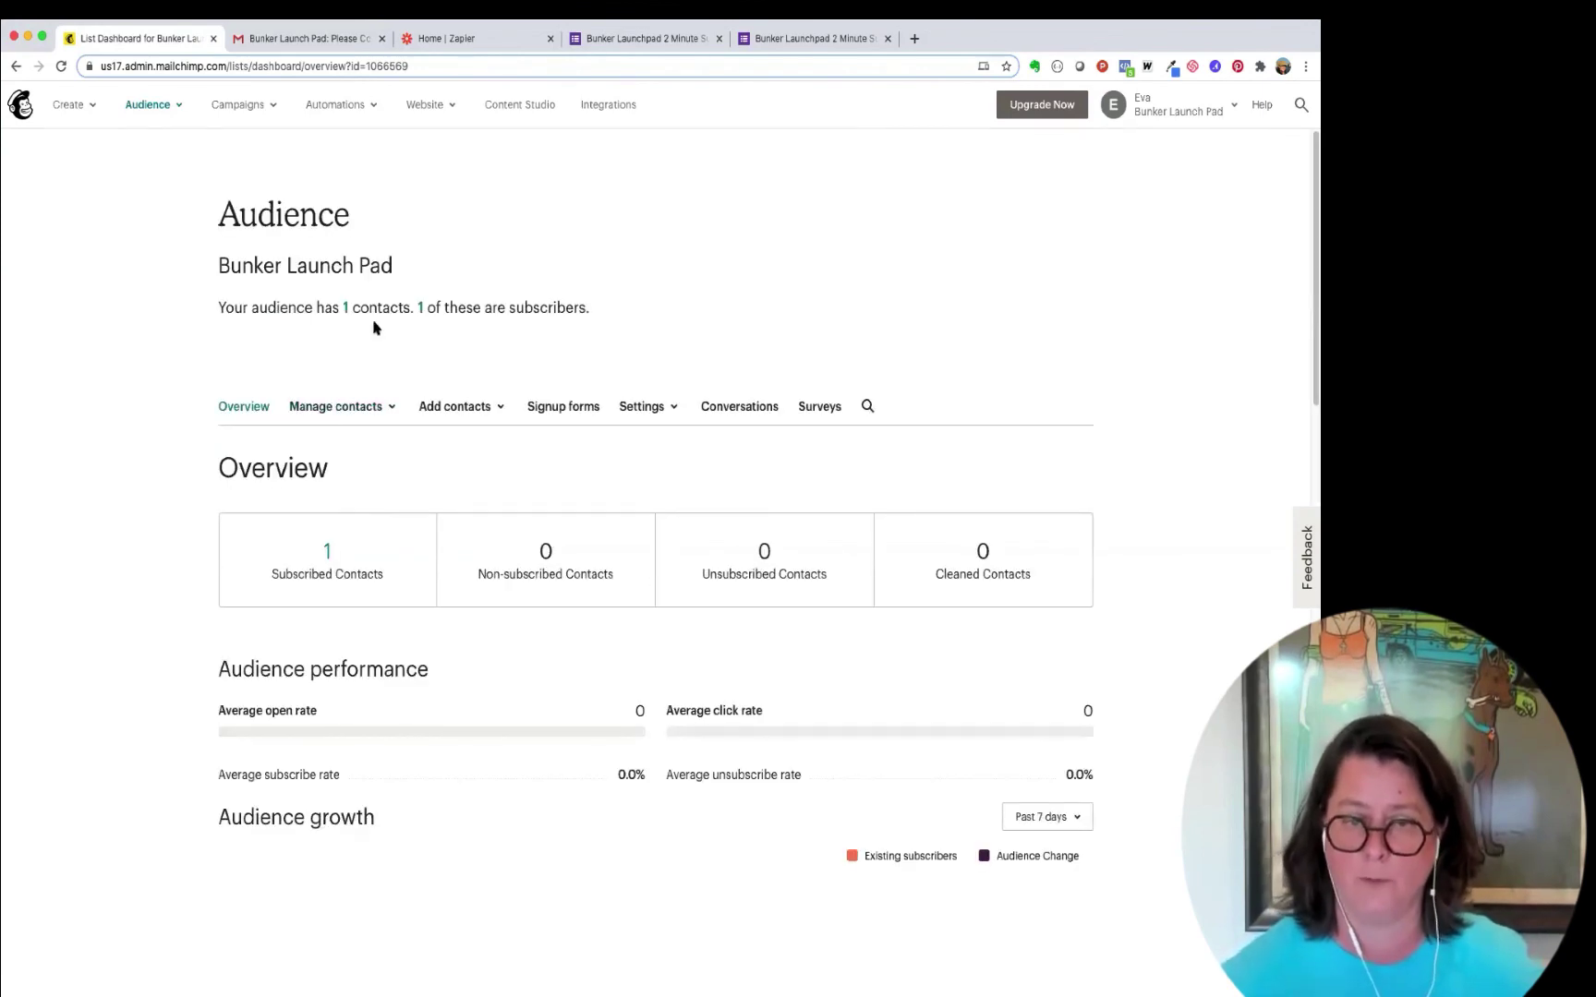
Step: Accept the list subscription from the confirmation e-mail in Gmail and complete the "I'm not a robot" check to subscribe
{"action": "left_click", "coordinate": [319, 39]}
{"action": "left_click", "coordinate": [638, 500]}
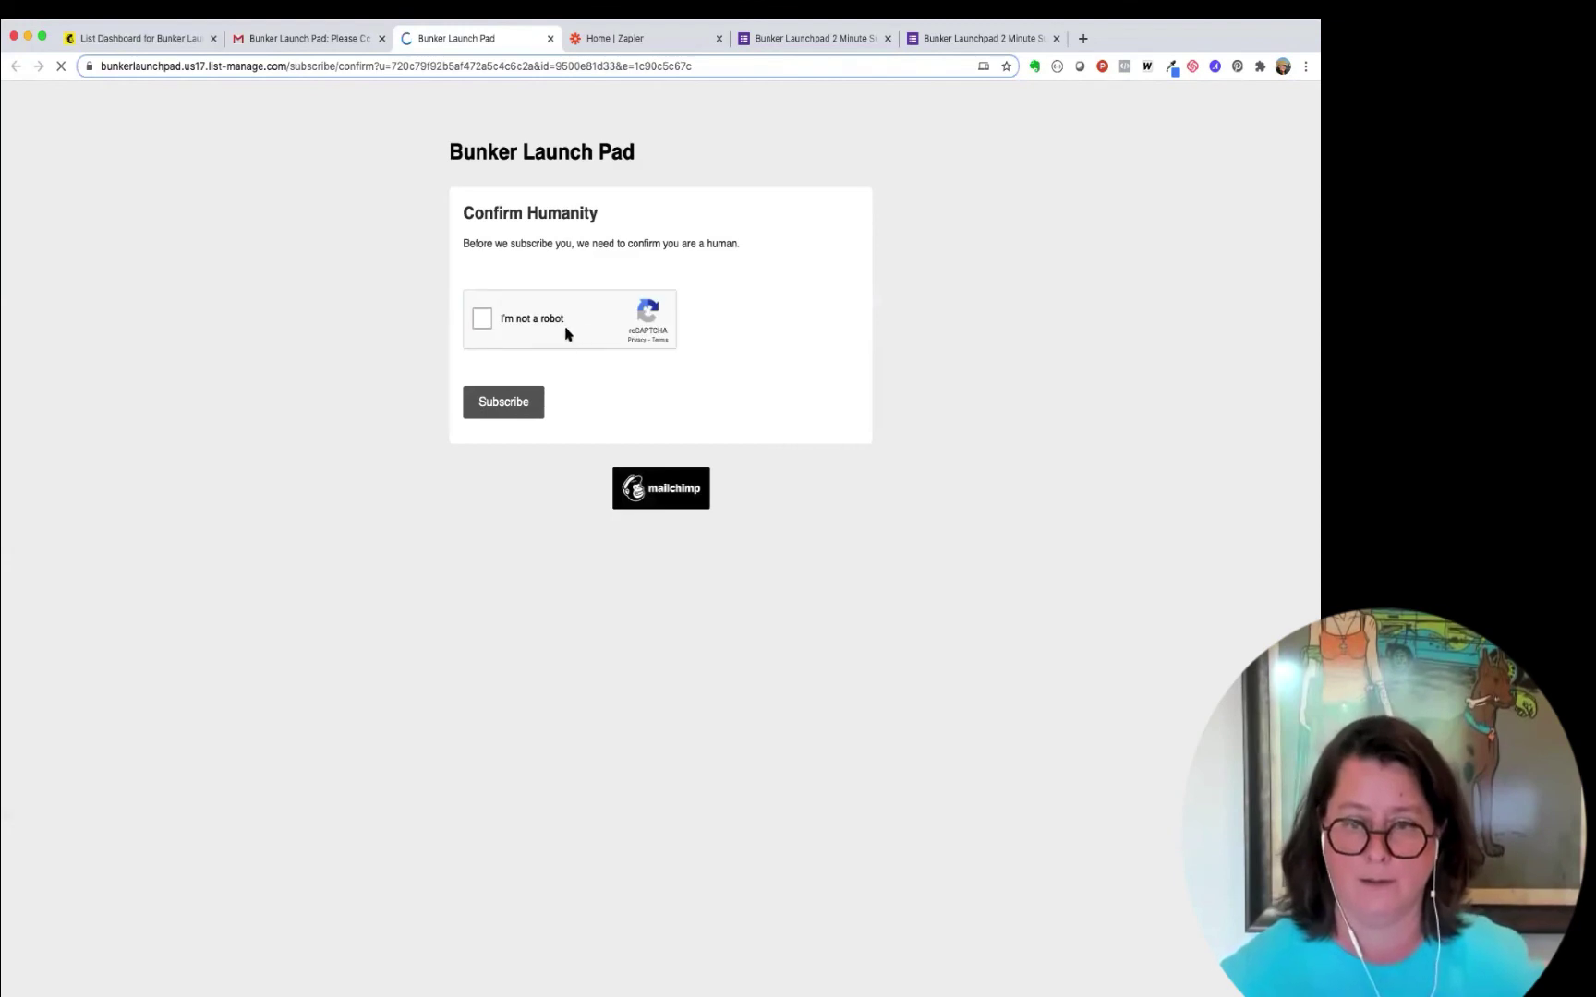
{"action": "left_click", "coordinate": [483, 319]}
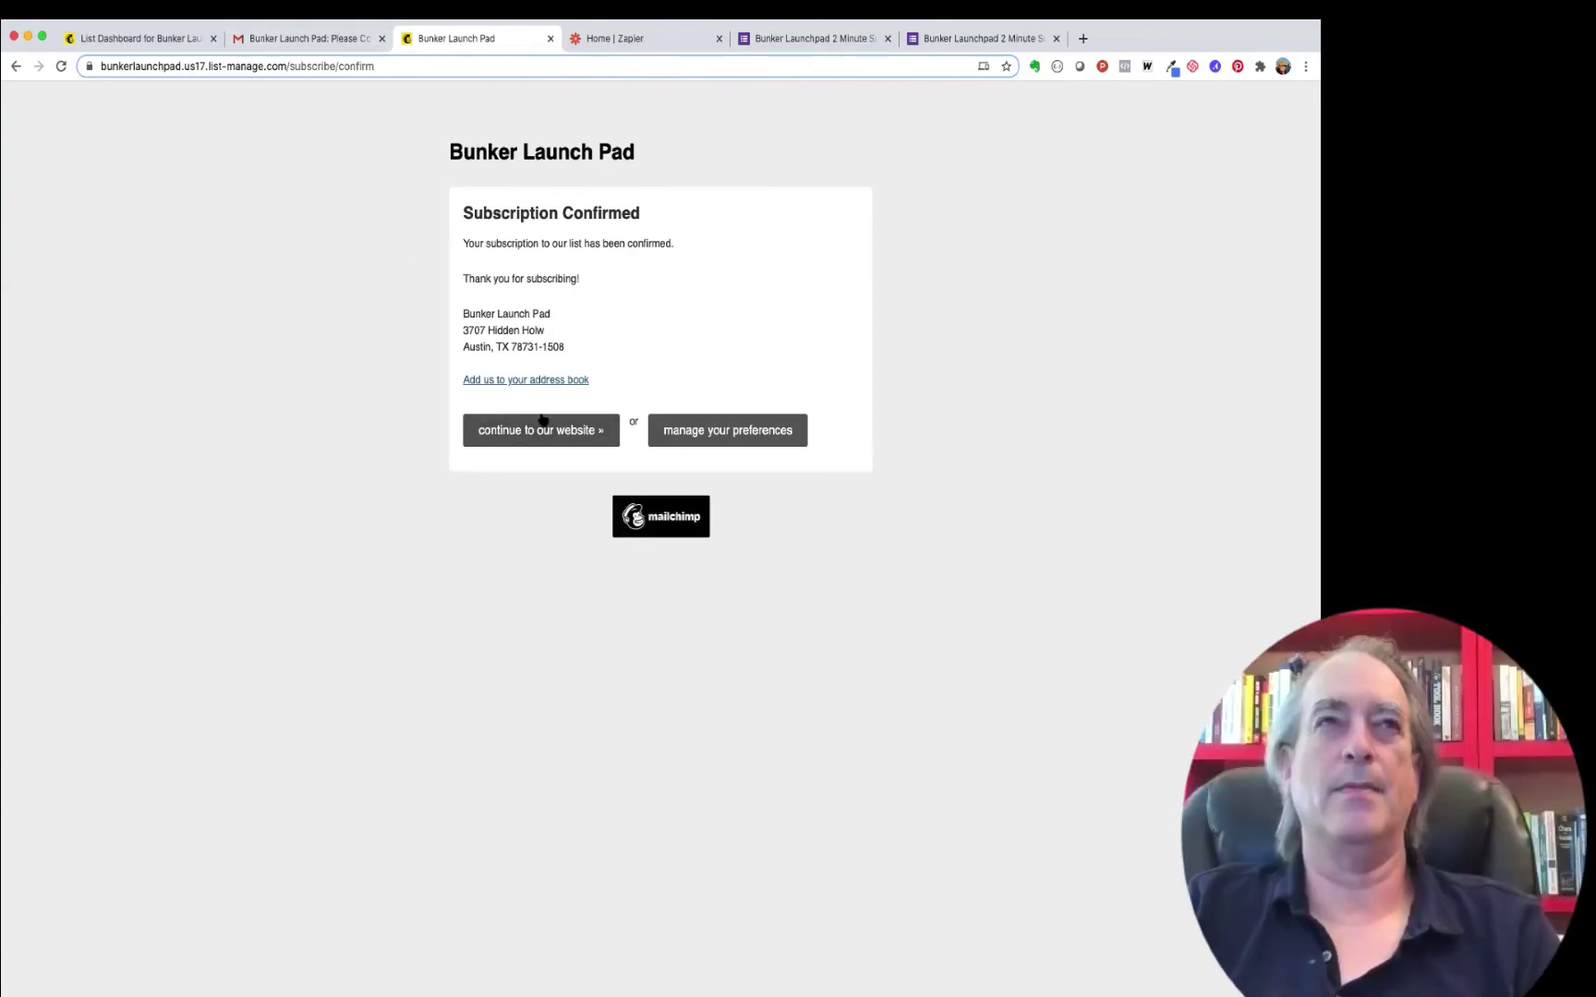
Step: Return to Mailchimp, open the audience dashboard, and view the Bunker Launch Pad contacts
{"action": "left_click", "coordinate": [101, 41]}
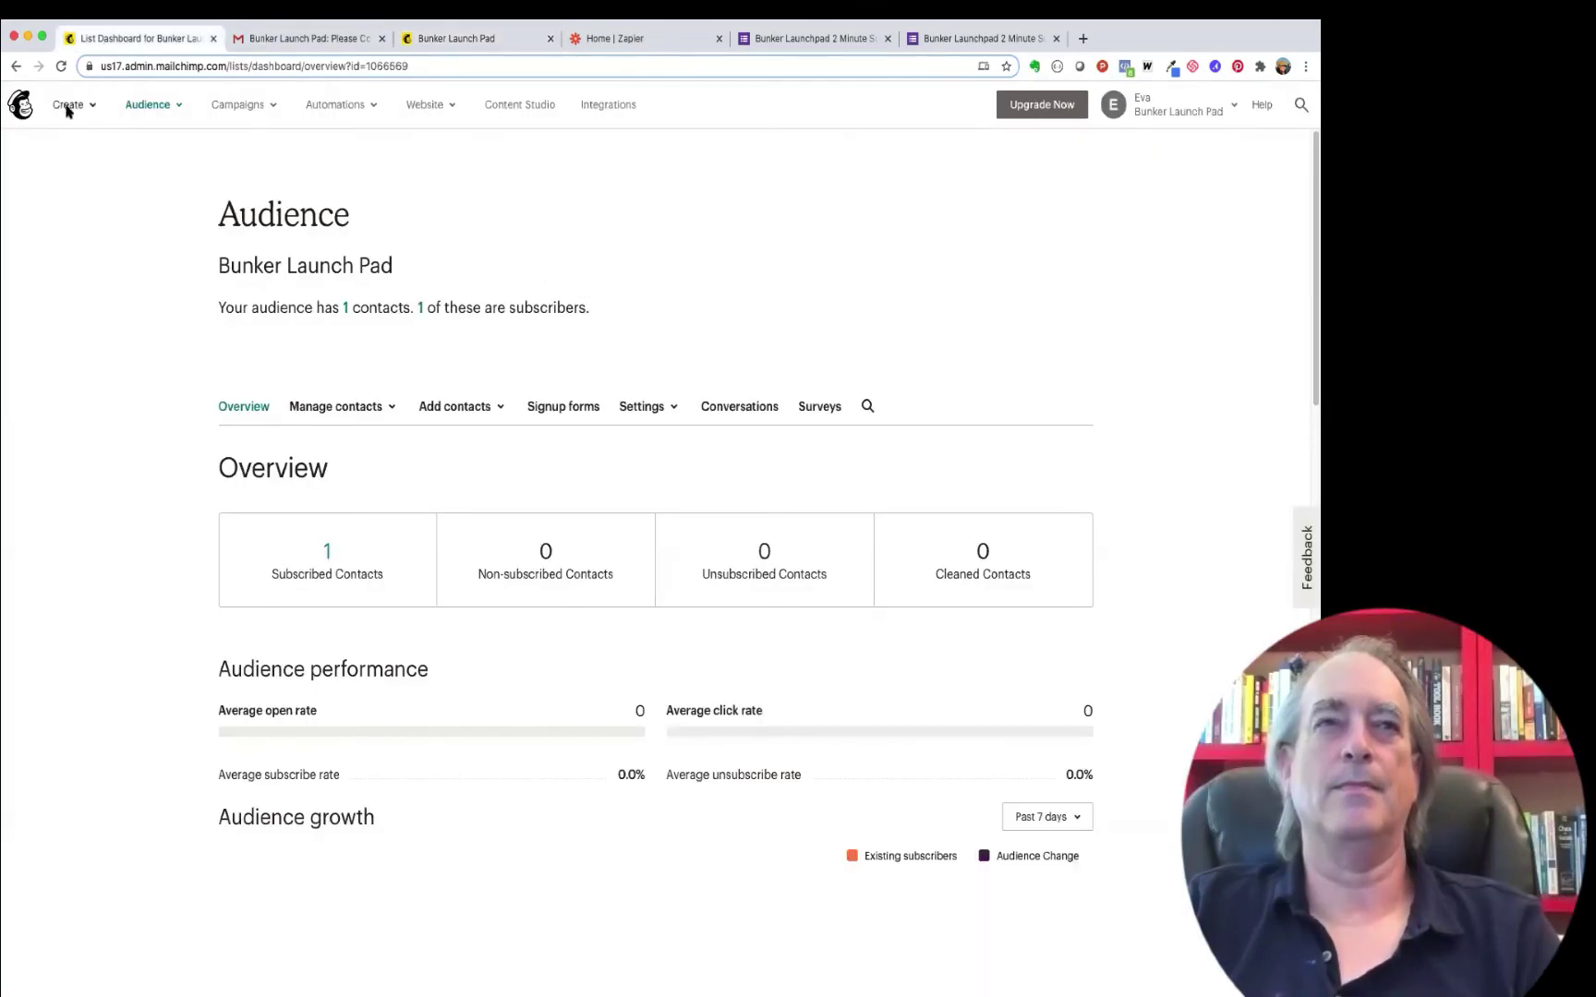
{"action": "left_click", "coordinate": [151, 107]}
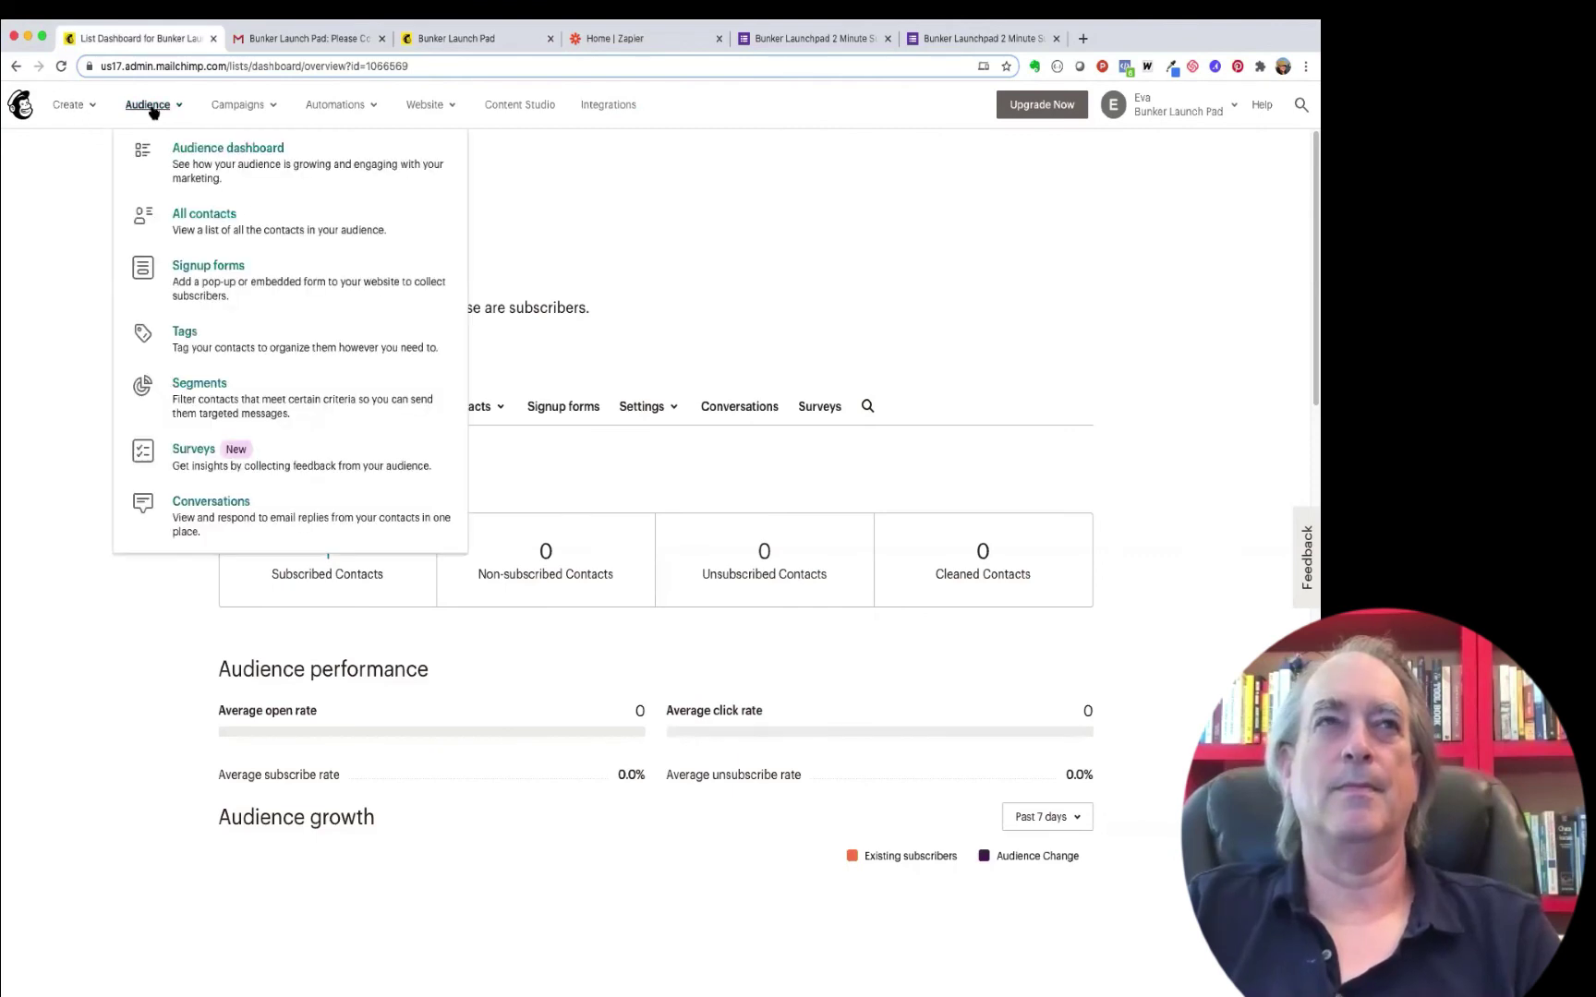
{"action": "left_click", "coordinate": [195, 154]}
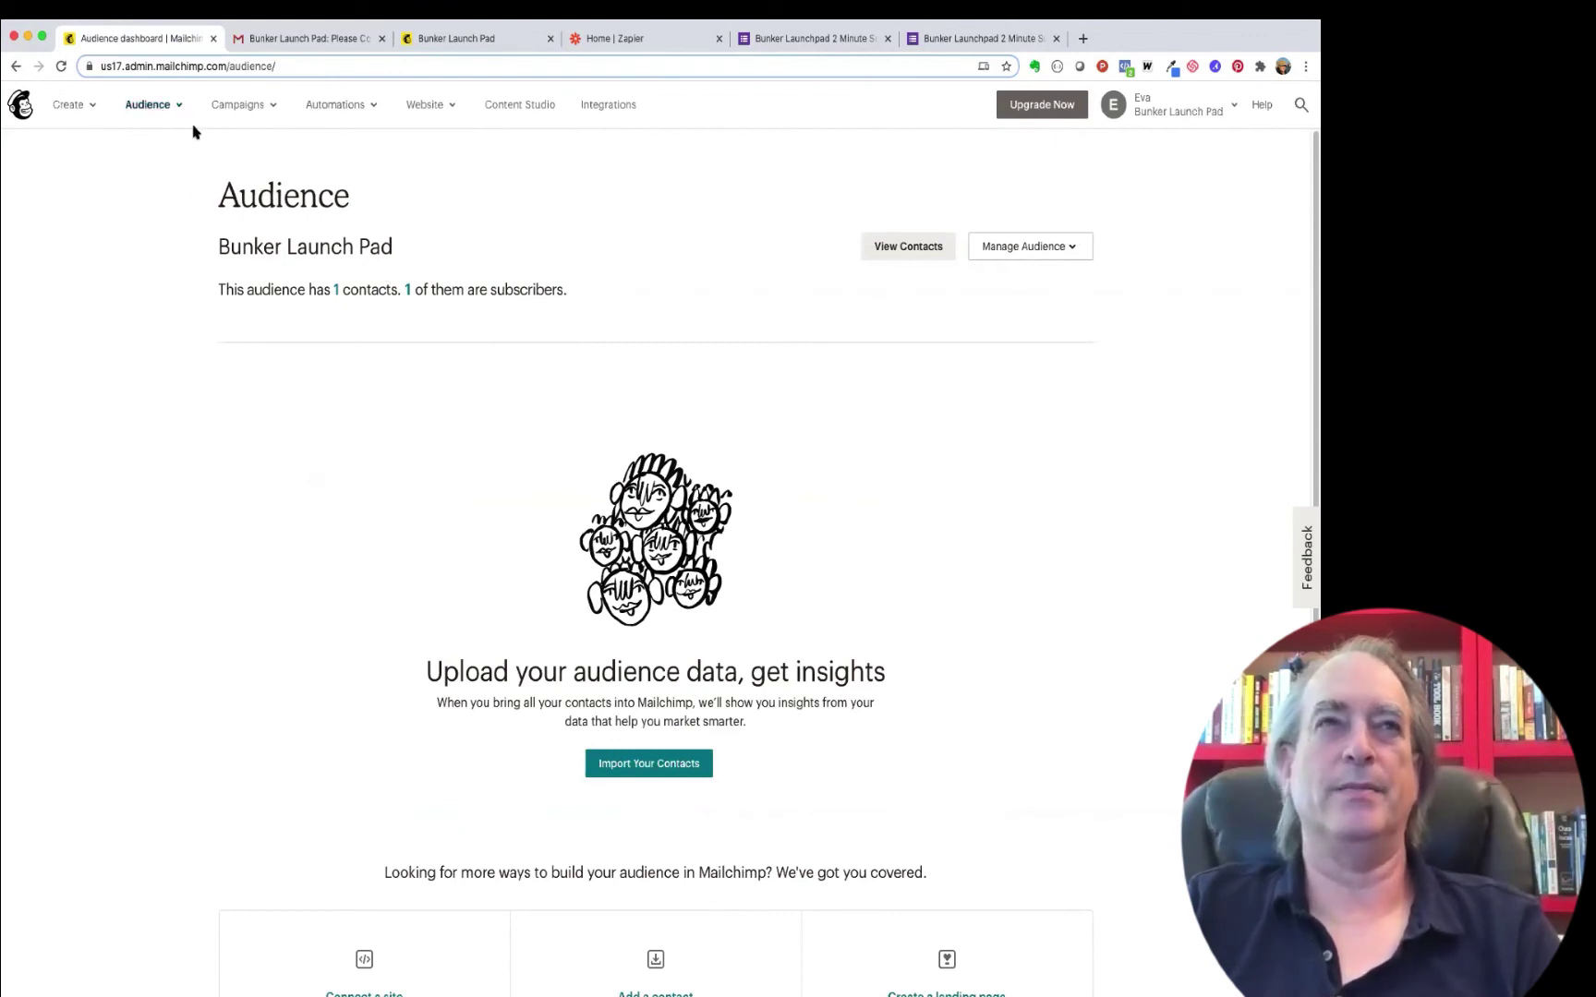
{"action": "left_click", "coordinate": [894, 248]}
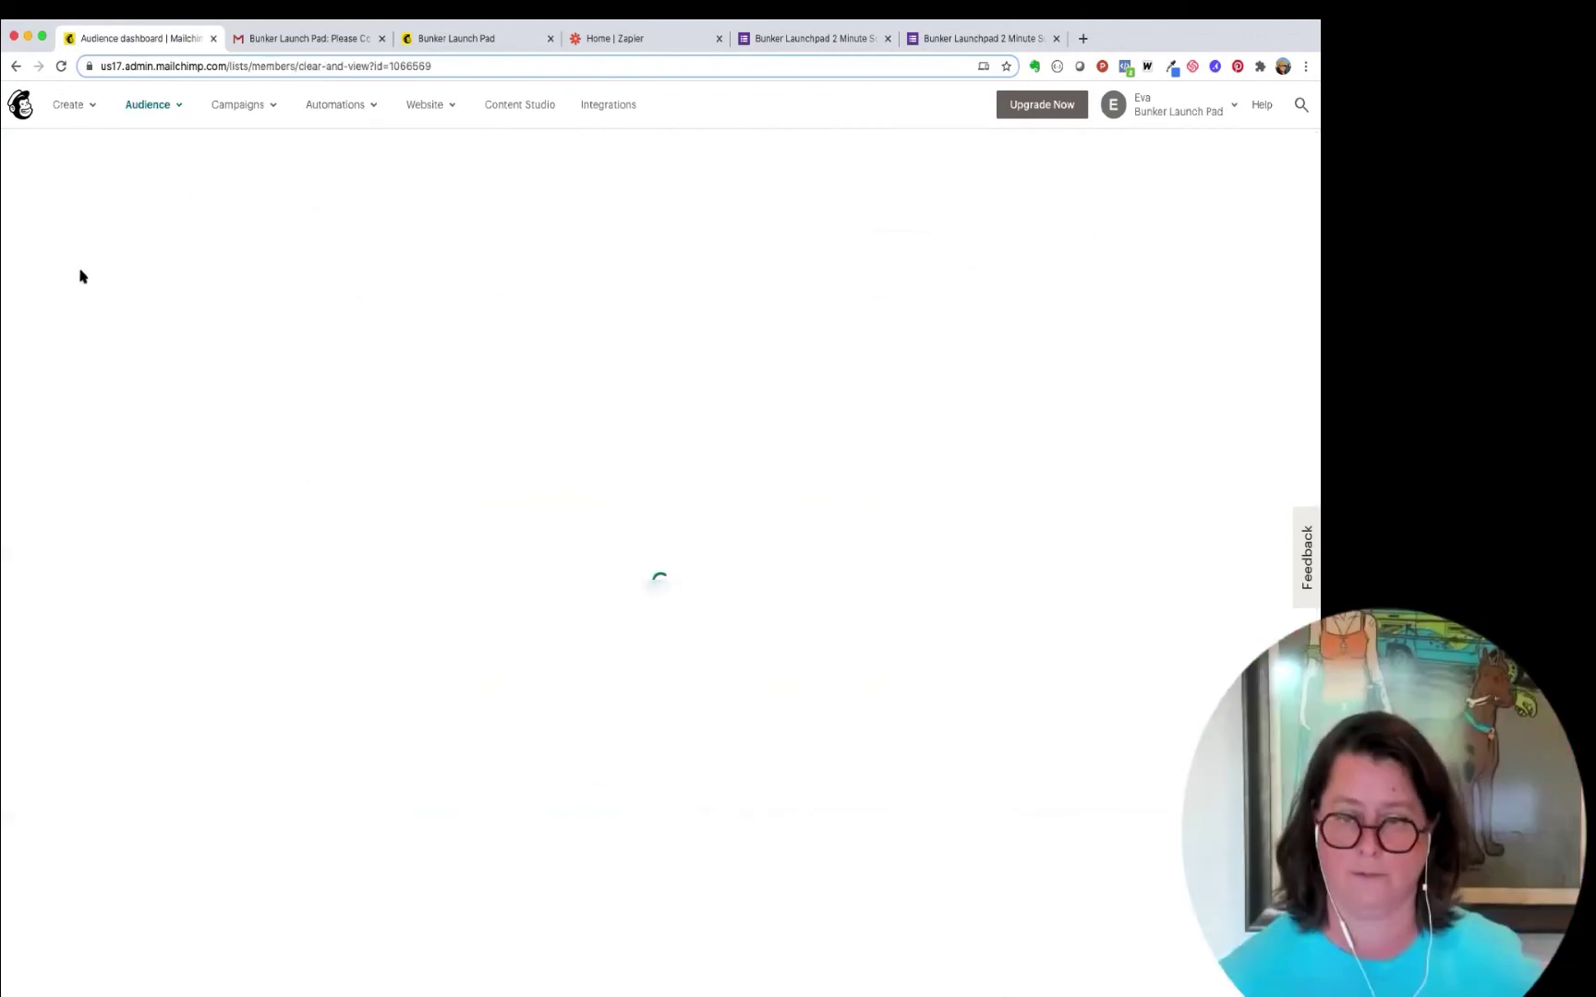